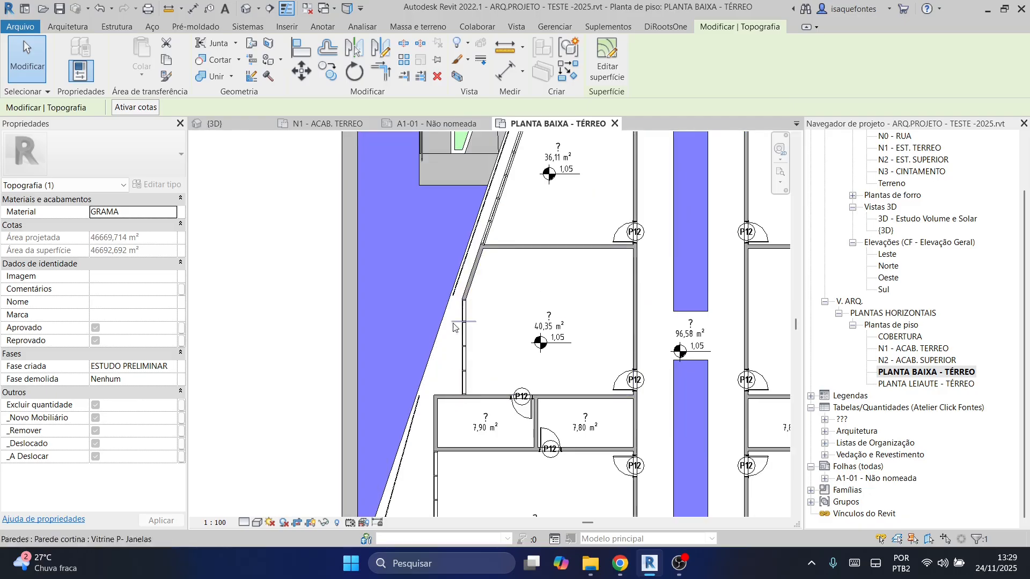
In the 3D view, change the rightmost middle-row glass panel of the ground-floor curtain wall to pnl - JANELA MAXIM-AR PARA PELE DE VIDRO - 1 FOLHA : 01.
scroll(434, 374, "down", 6)
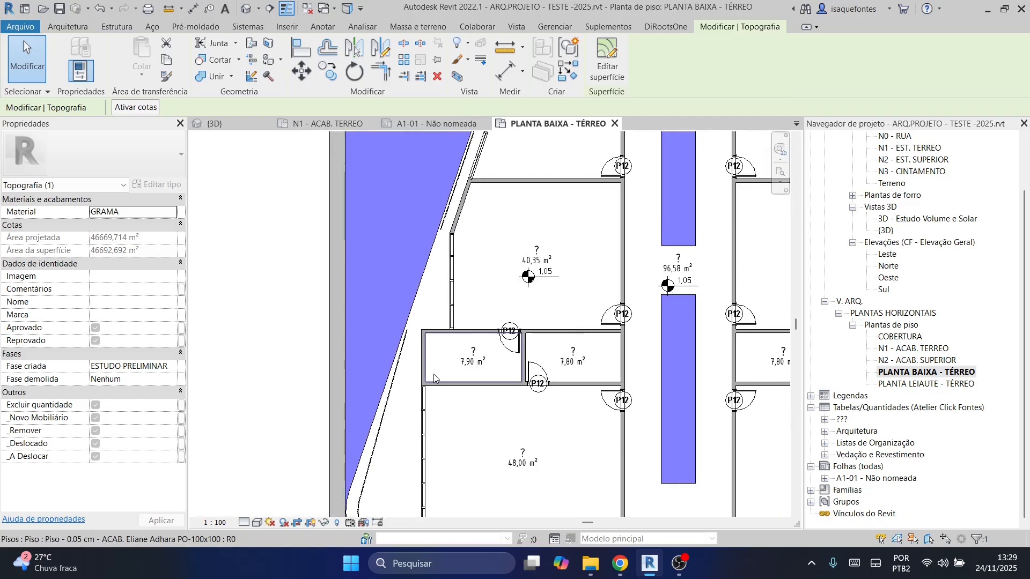
scroll(460, 317, "up", 4)
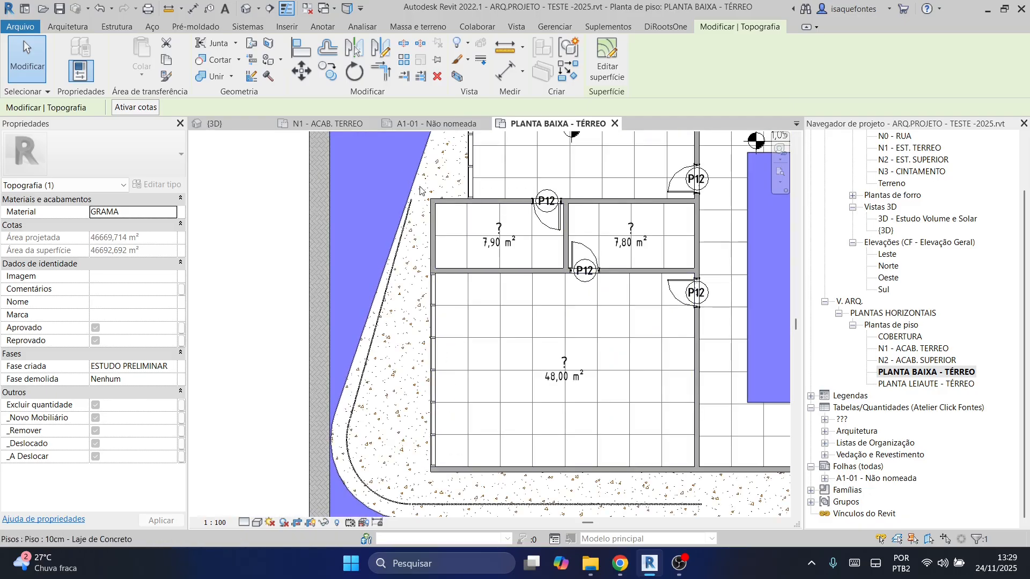
left_click(216, 124)
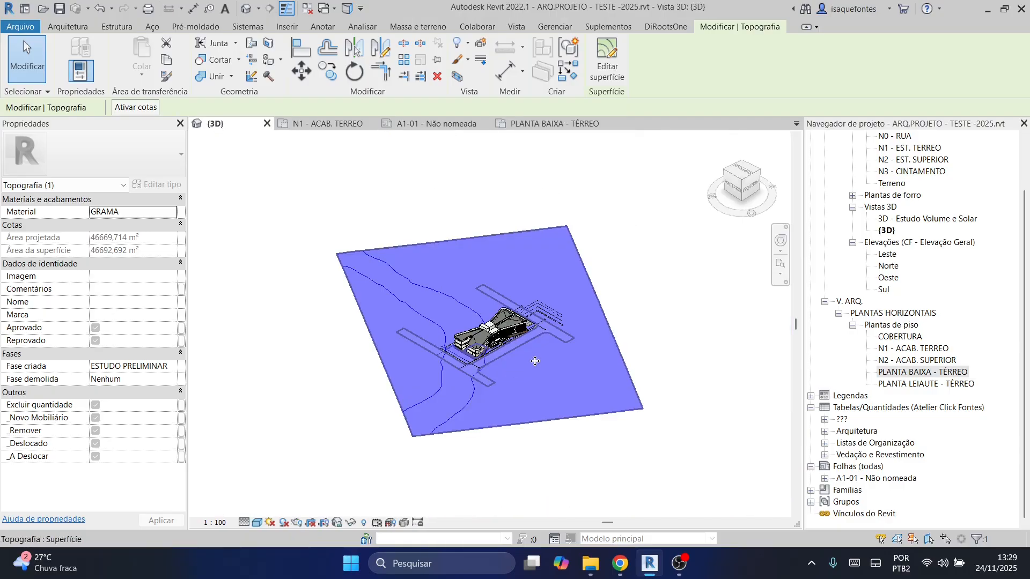
scroll(553, 321, "up", 8)
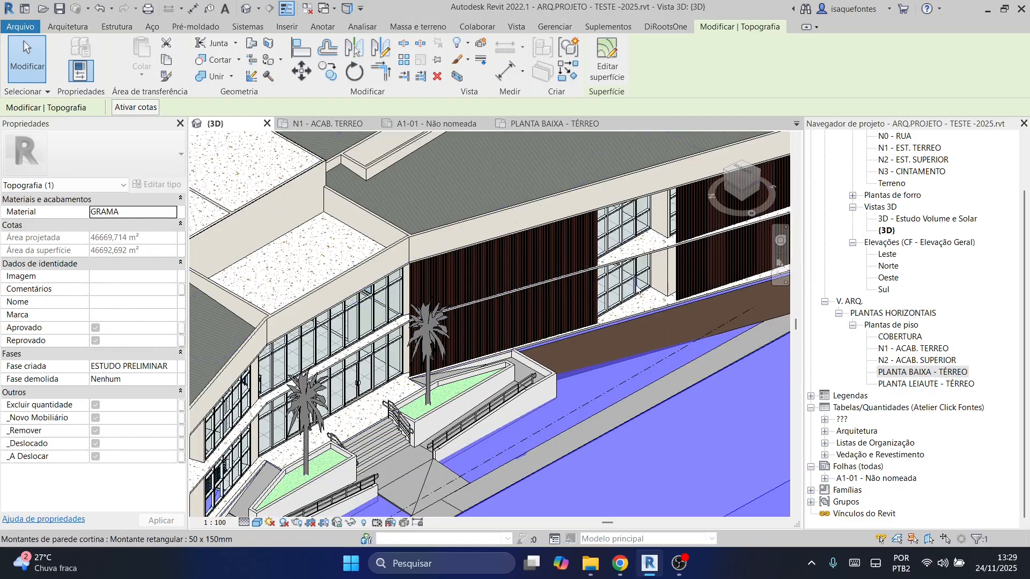
scroll(593, 301, "up", 6)
scroll(651, 342, "down", 3)
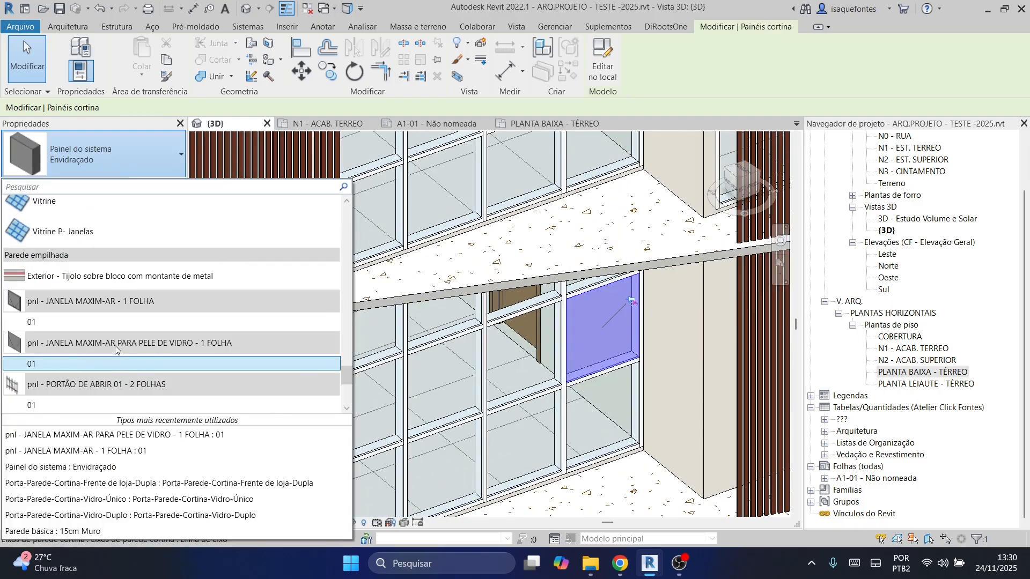
left_click(47, 363)
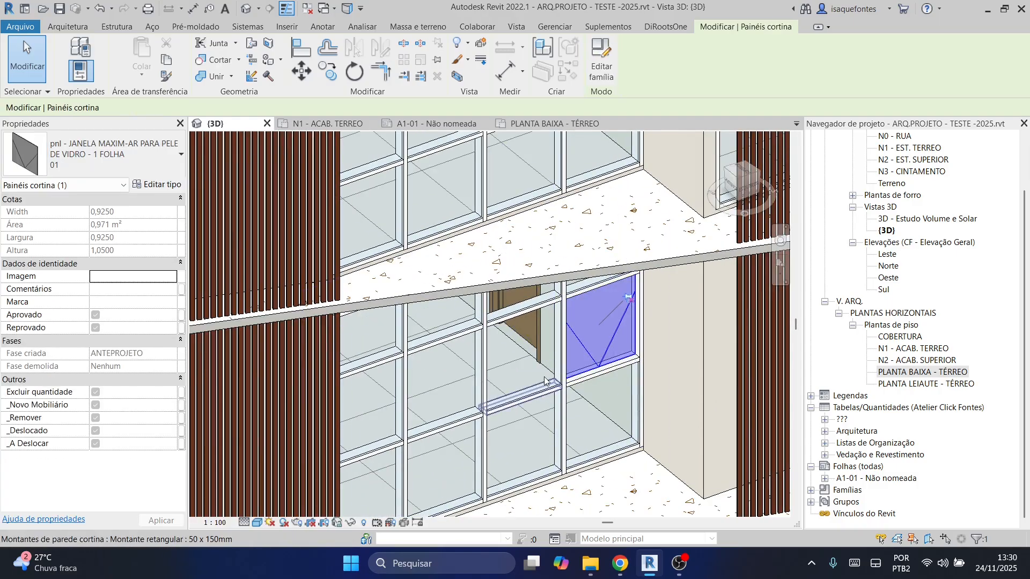
Change the three remaining glass panels in that row to pnl - JANELA MAXIM-AR PARA PELE DE VIDRO - 1 FOLHA : 01.
left_click(555, 370)
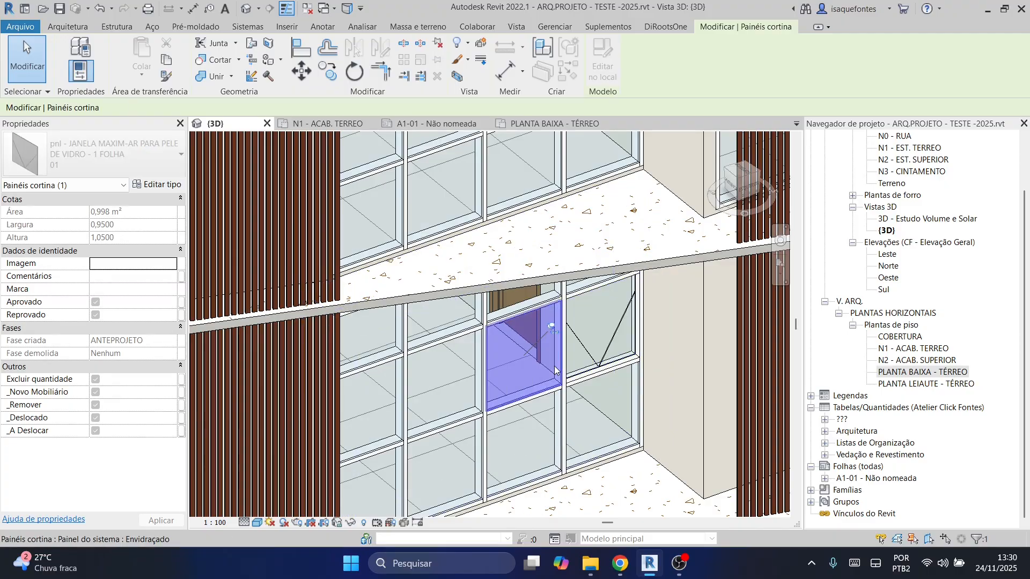
left_click(441, 389, "ctrl")
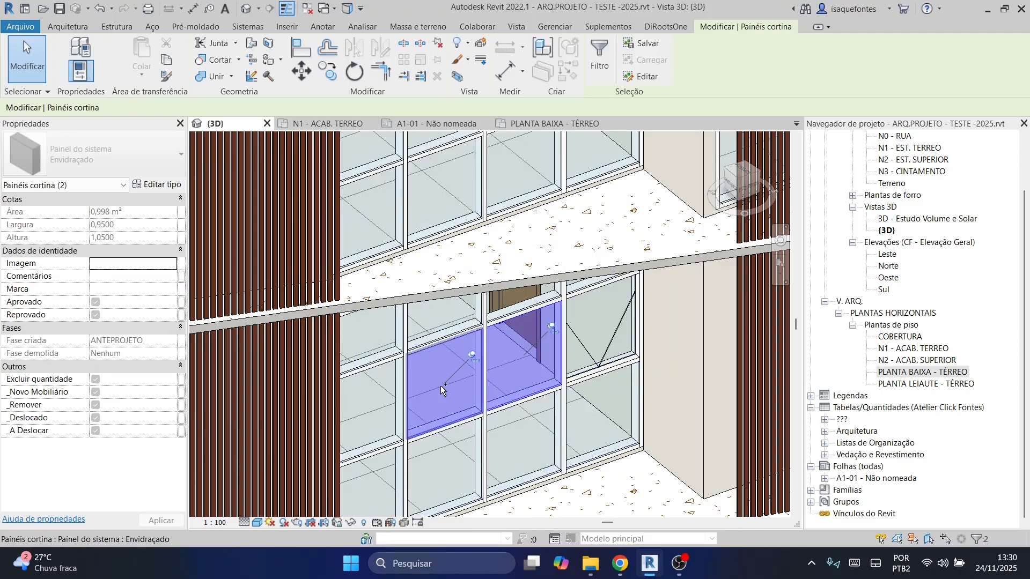
left_click(385, 392, "ctrl")
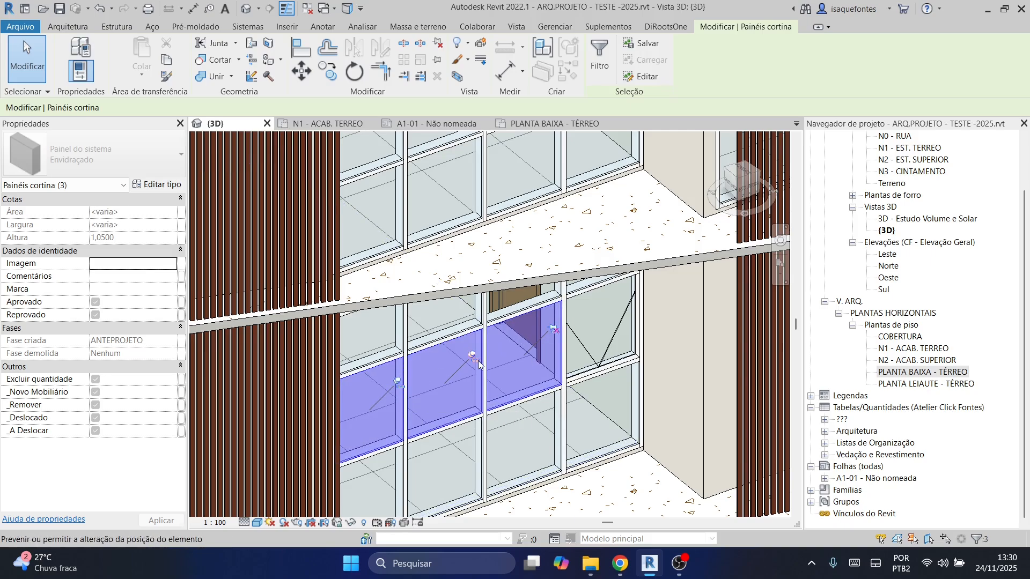
middle_click_drag(474, 362, 376, 365, "shift")
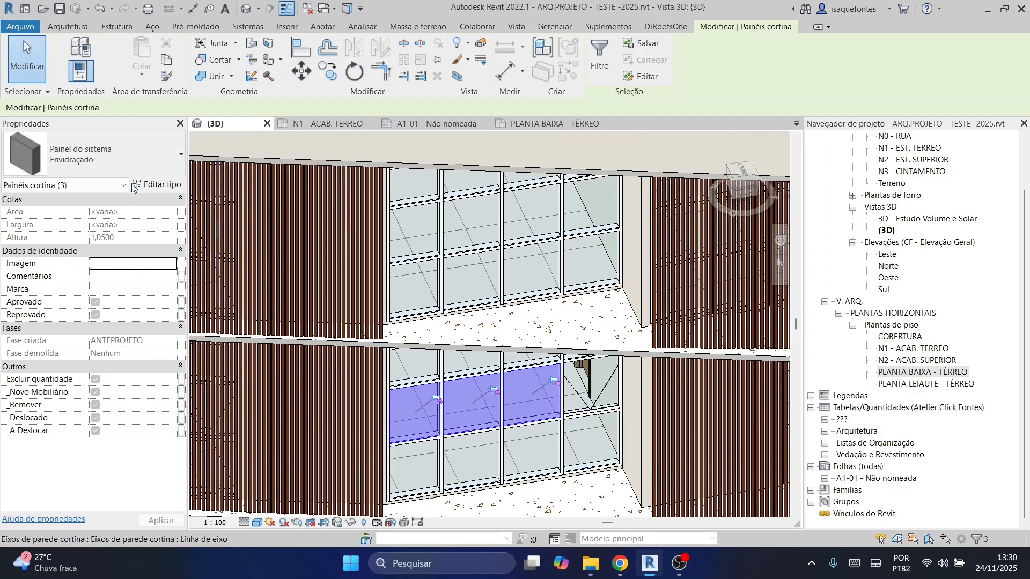
left_click(126, 152)
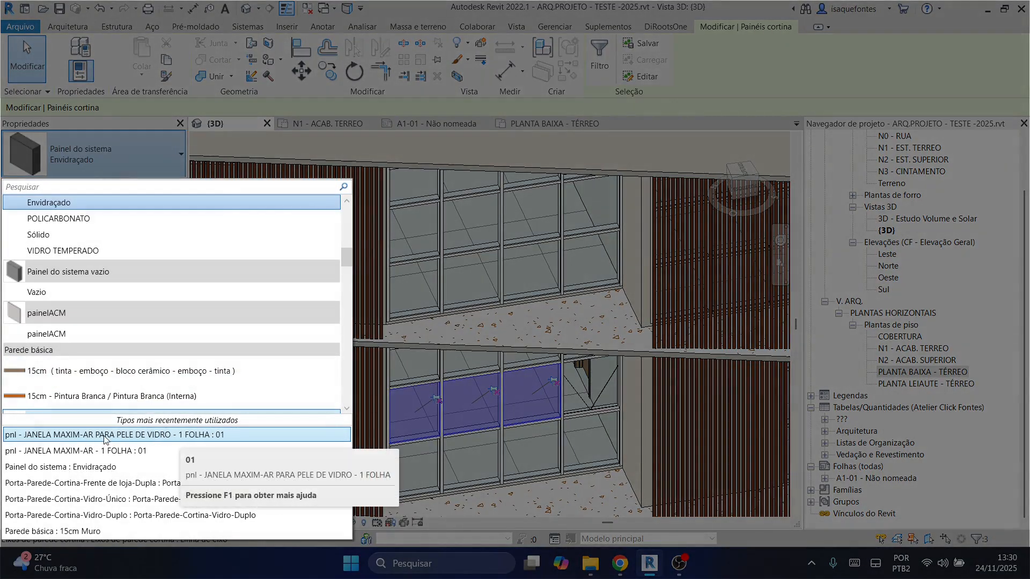
left_click(77, 435)
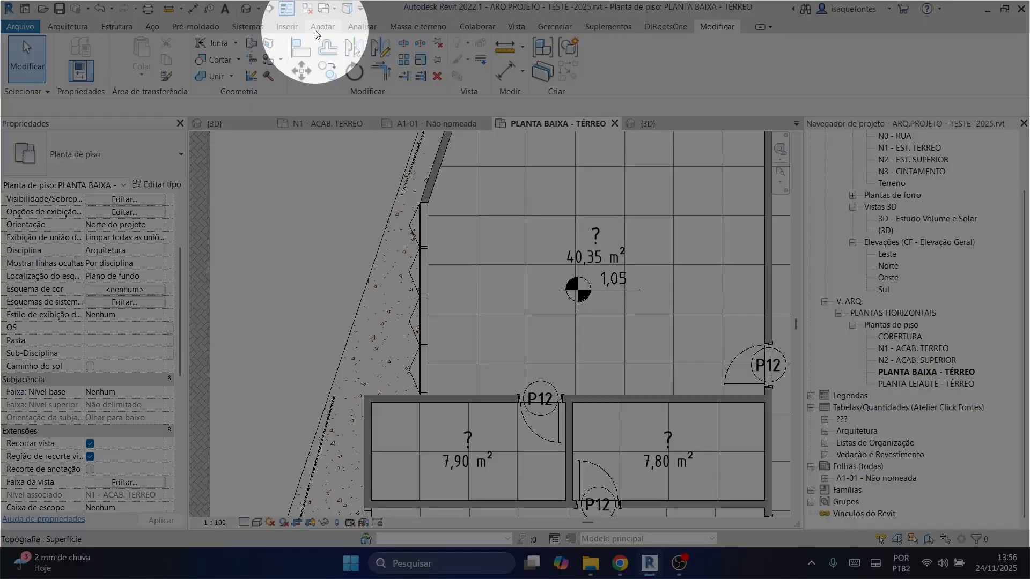
Tag all untagged windows in the PLANTA BAIXA - TÉRREO view with IDEN-JANELA-VARIADO : CF - Id. Código in vertical orientation.
left_click(316, 28)
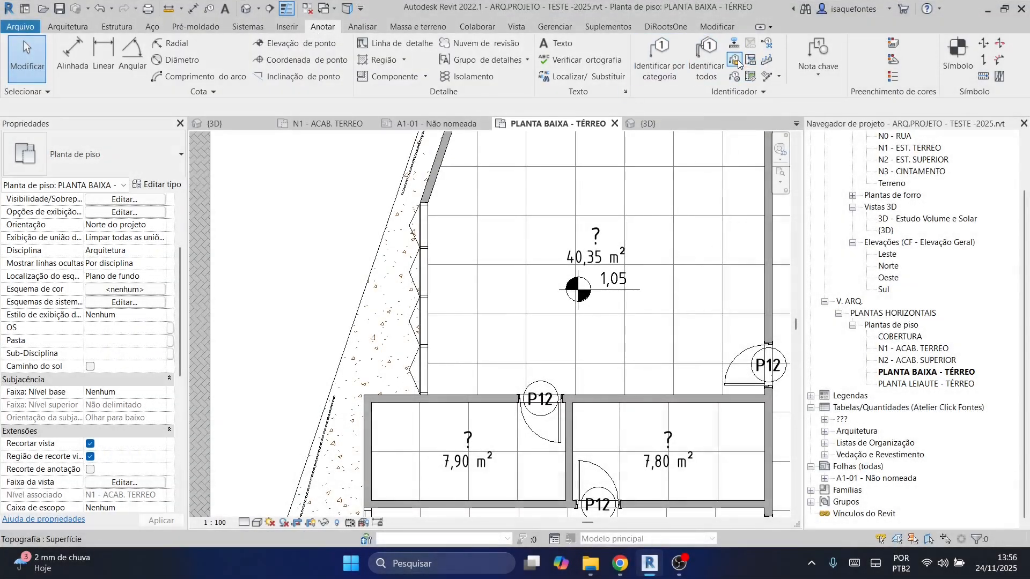
left_click(706, 67)
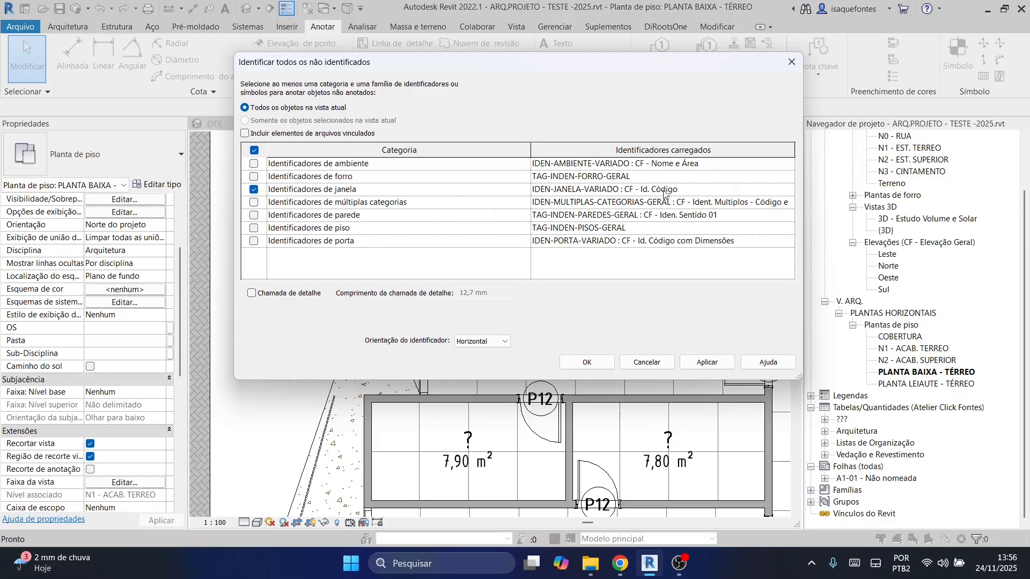
left_click(793, 190)
left_click(600, 205)
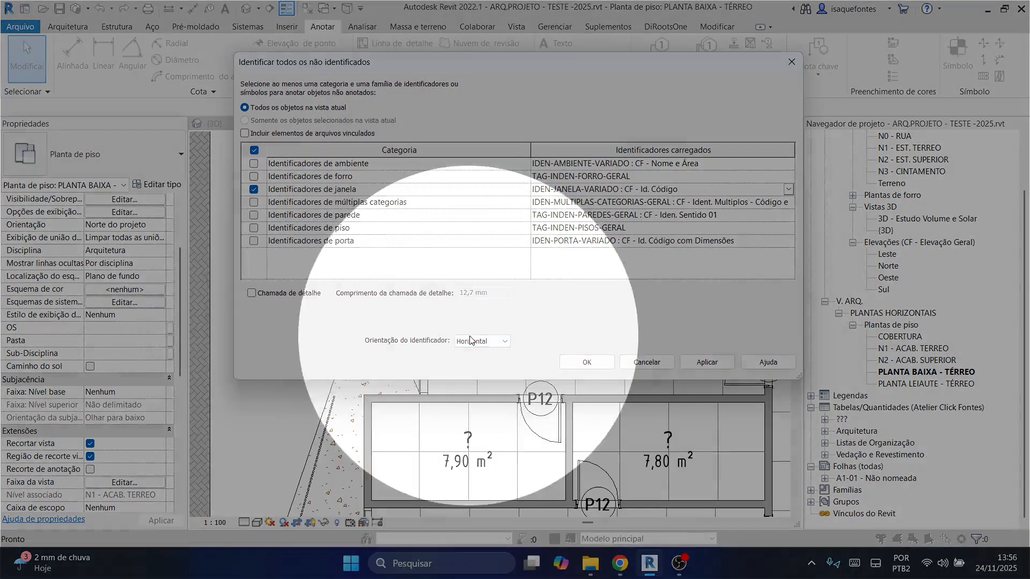
left_click(482, 341)
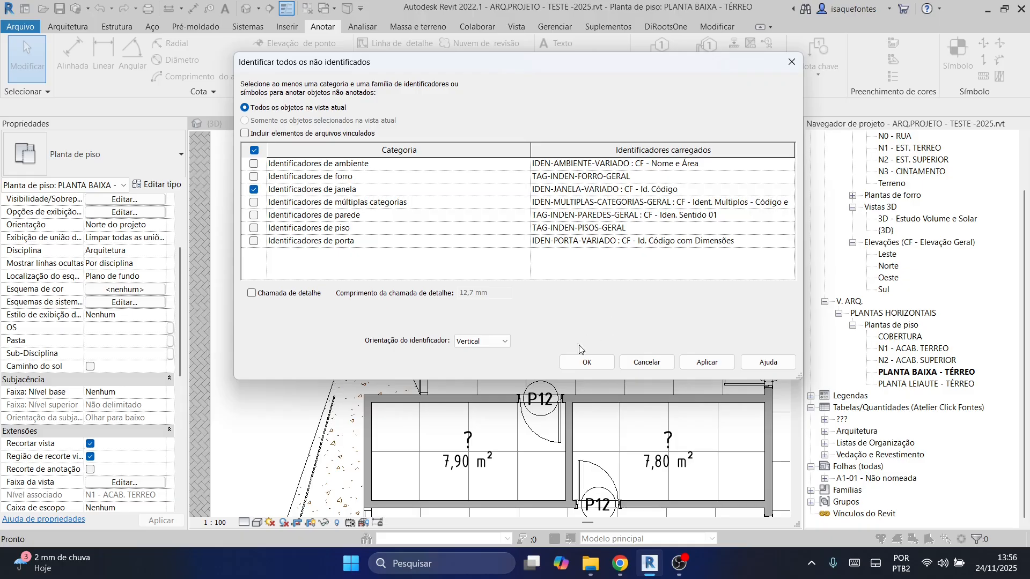
left_click(586, 362)
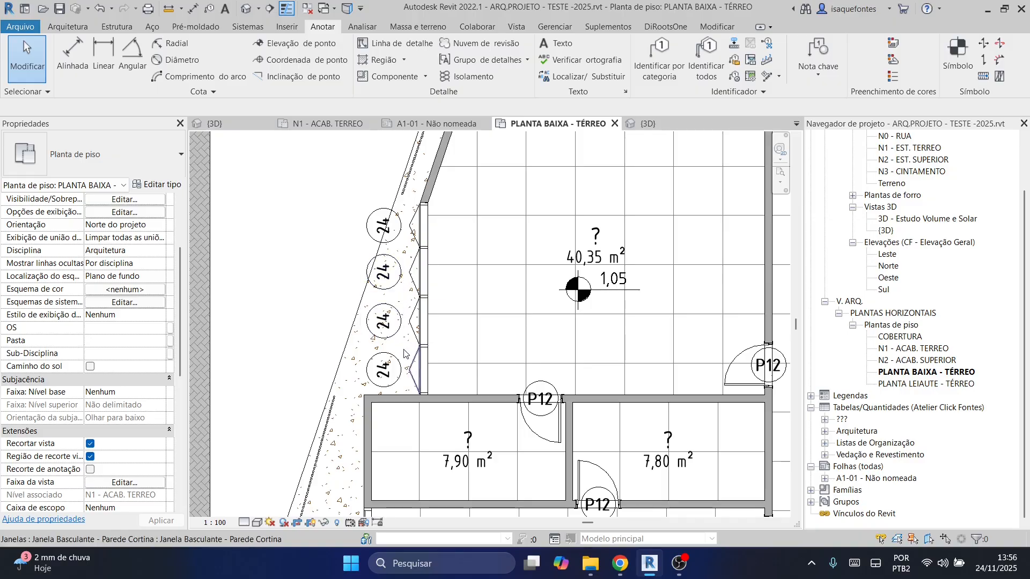
Move the WC MASC window tag off the P23 door tag to outside the exterior wall, and check the WC FEM window tags.
scroll(402, 346, "down", 2)
middle_click_drag(557, 290, 374, 421)
scroll(374, 421, "down", 1)
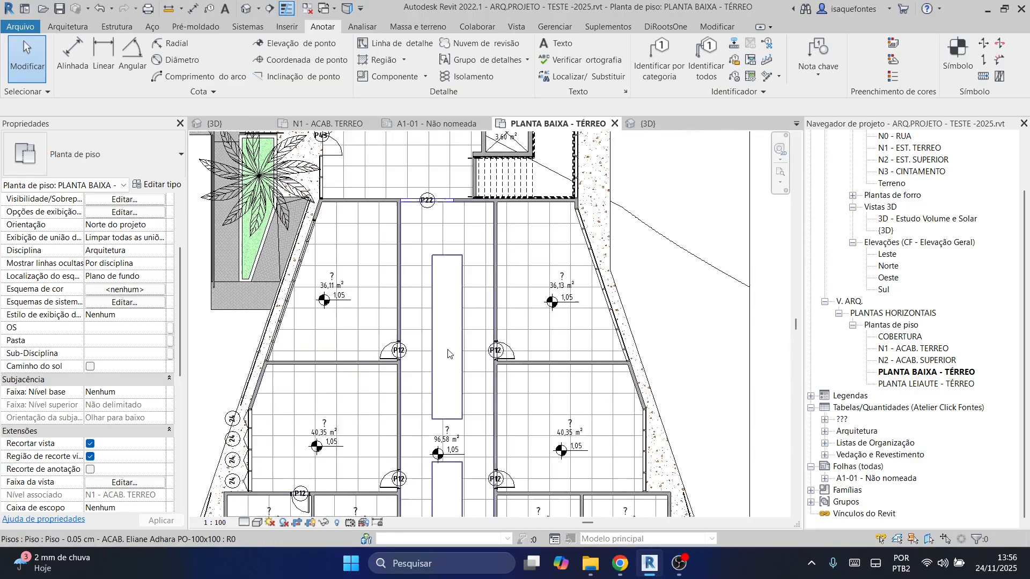
middle_click_drag(522, 347, 470, 531)
middle_click_drag(548, 206, 525, 321)
scroll(523, 332, "up", 5)
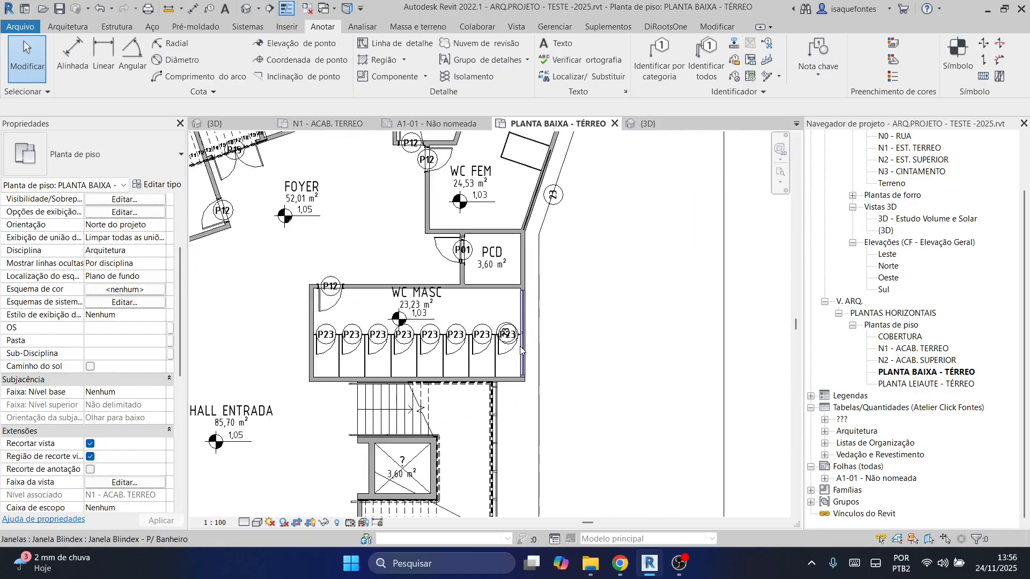
left_click(481, 287)
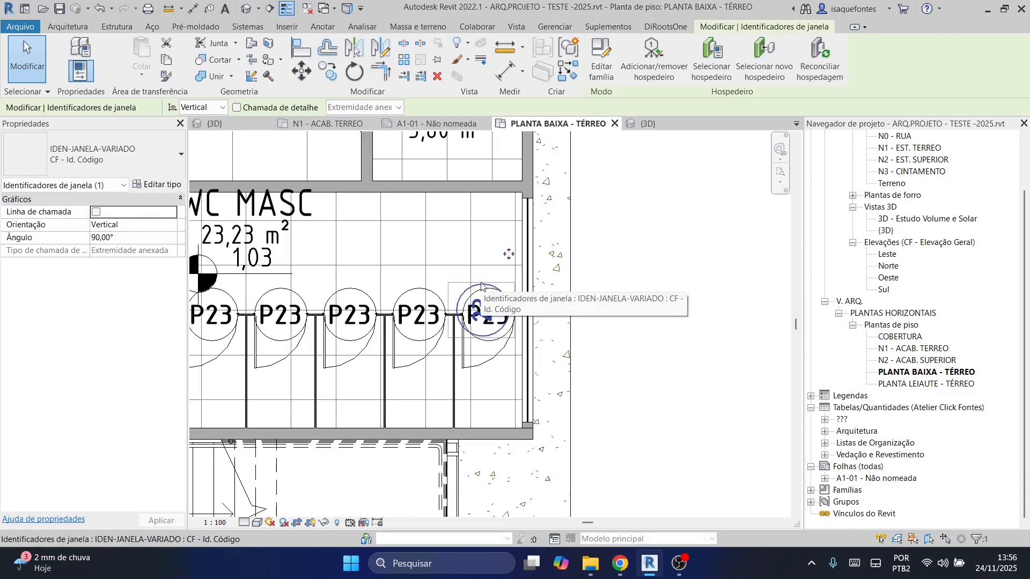
left_click_drag(569, 252, 578, 253)
scroll(600, 242, "down", 2)
middle_click_drag(612, 235, 602, 397)
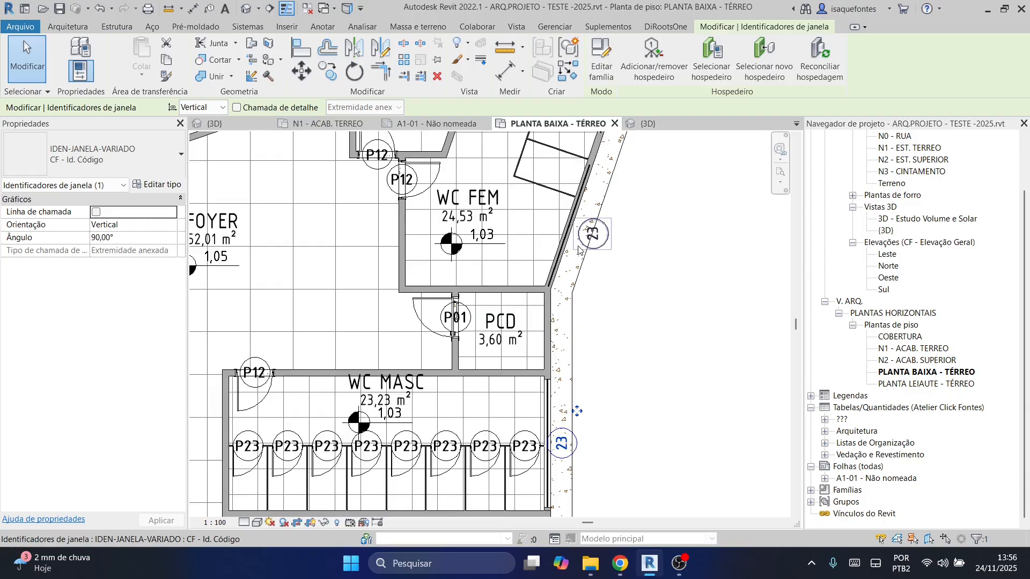
middle_click_drag(586, 236, 531, 435)
scroll(590, 293, "up", 3)
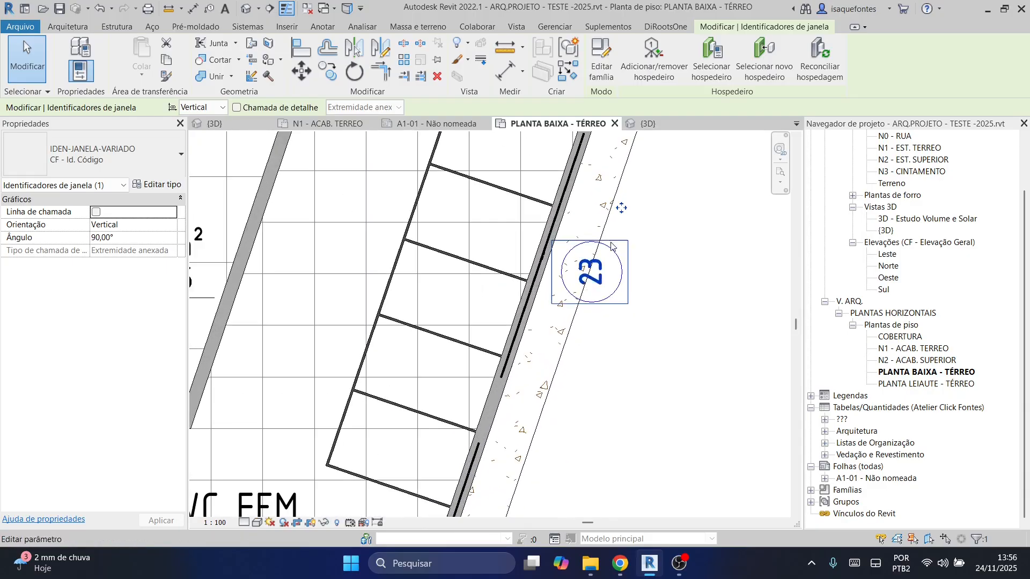
scroll(621, 212, "down", 3)
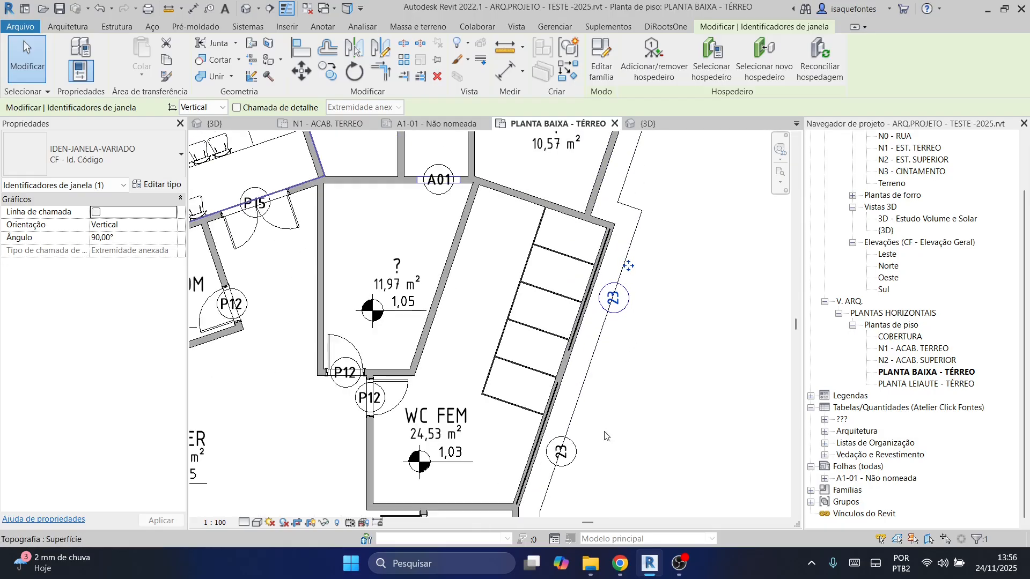
Delete three of the four window tags beside the left 40,35 m² room, keeping the second from the bottom.
scroll(595, 446, "down", 1)
middle_click_drag(602, 454, 663, 151)
middle_click_drag(493, 401, 624, 226)
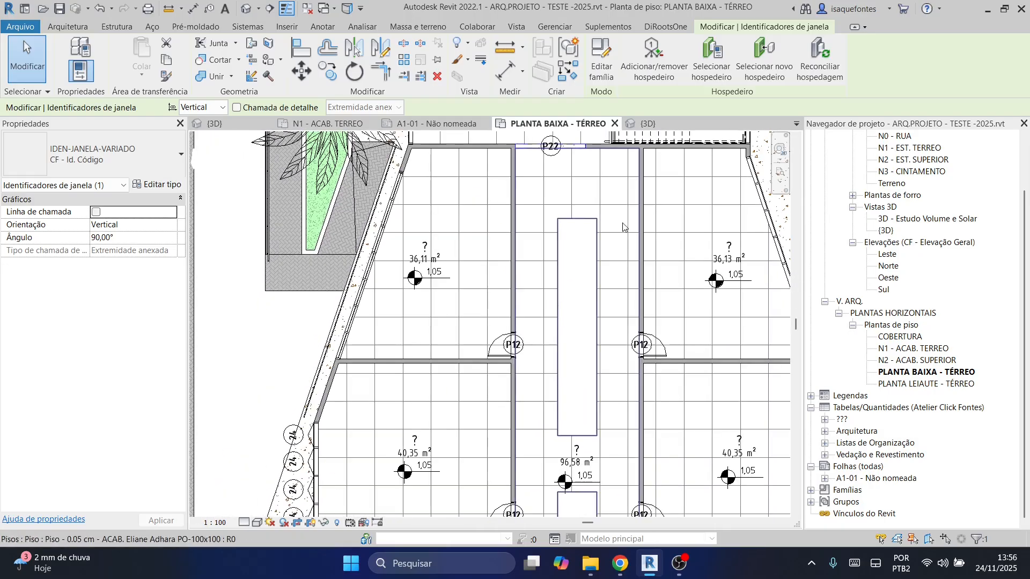
middle_click_drag(434, 434, 435, 247)
scroll(391, 214, "up", 4)
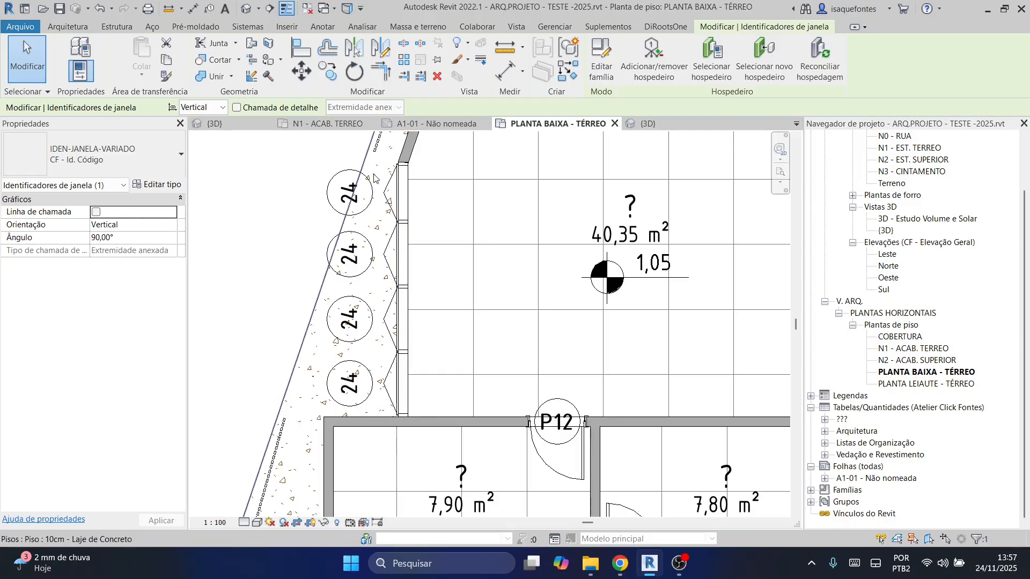
left_click(368, 378)
left_click(369, 257, "ctrl")
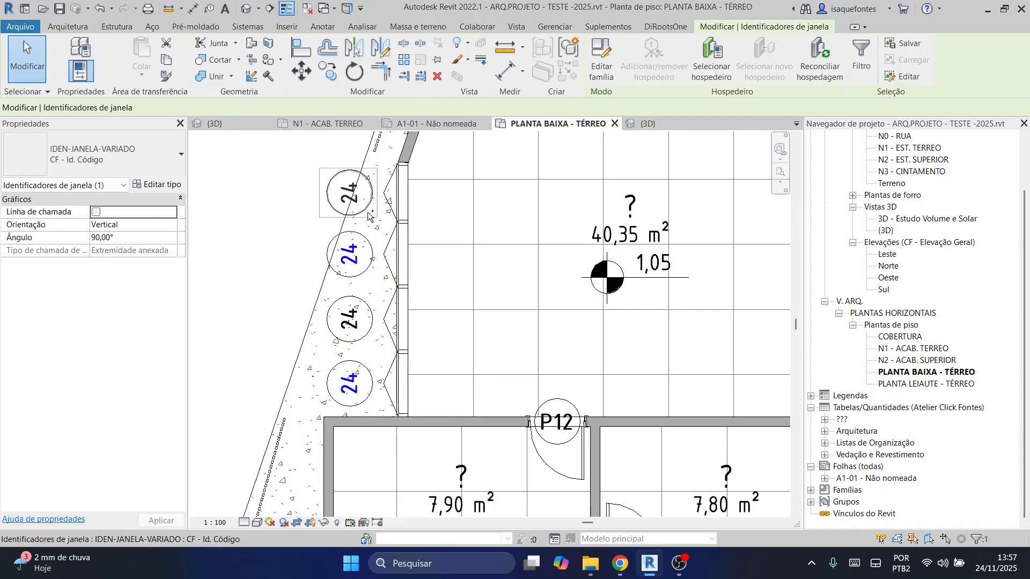
left_click(367, 209, "ctrl")
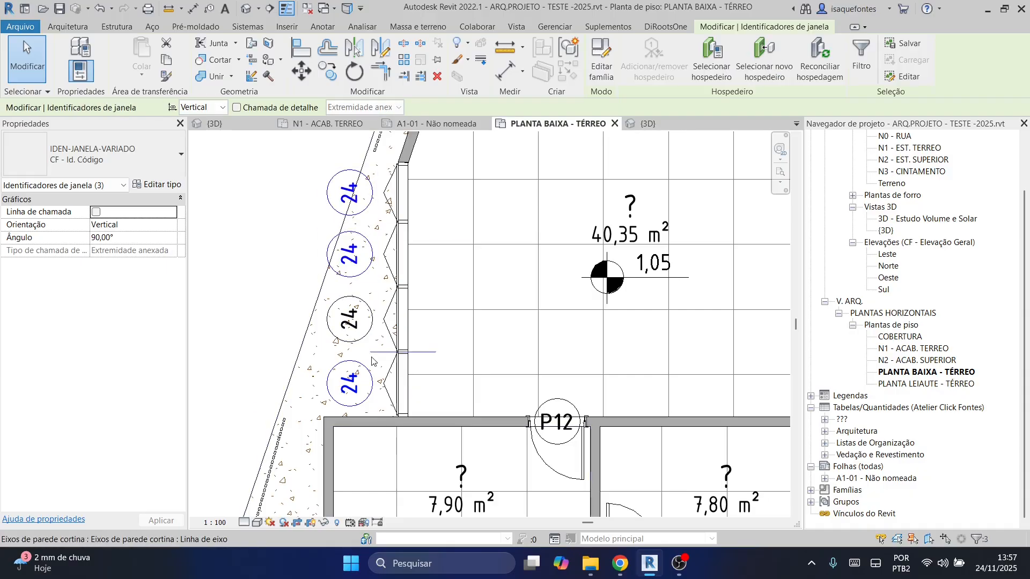
key("Delete")
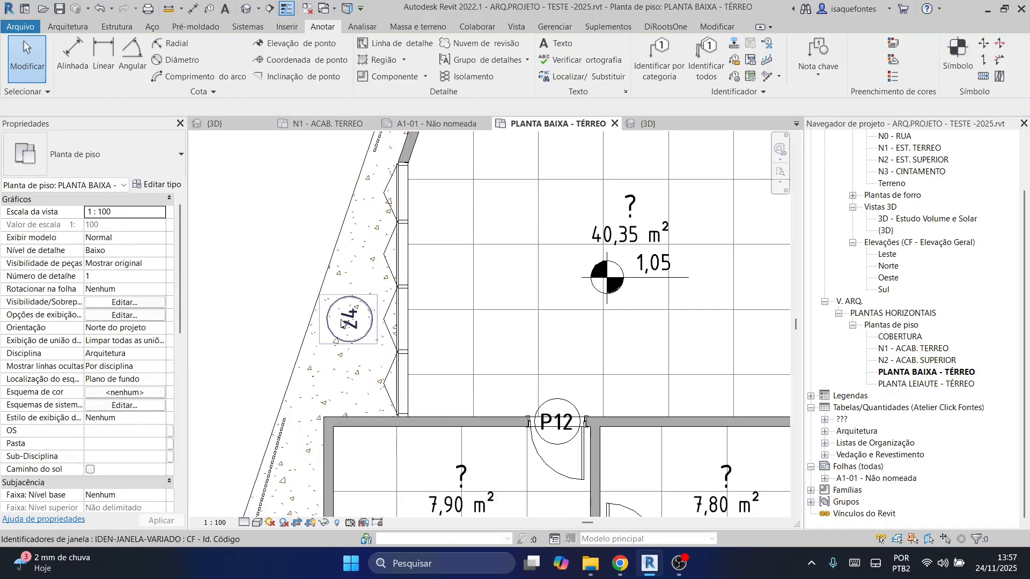
Move the remaining window tag closer to the curtain wall, centred along the row of four windows.
left_click(361, 322)
left_click_drag(370, 274, 391, 242)
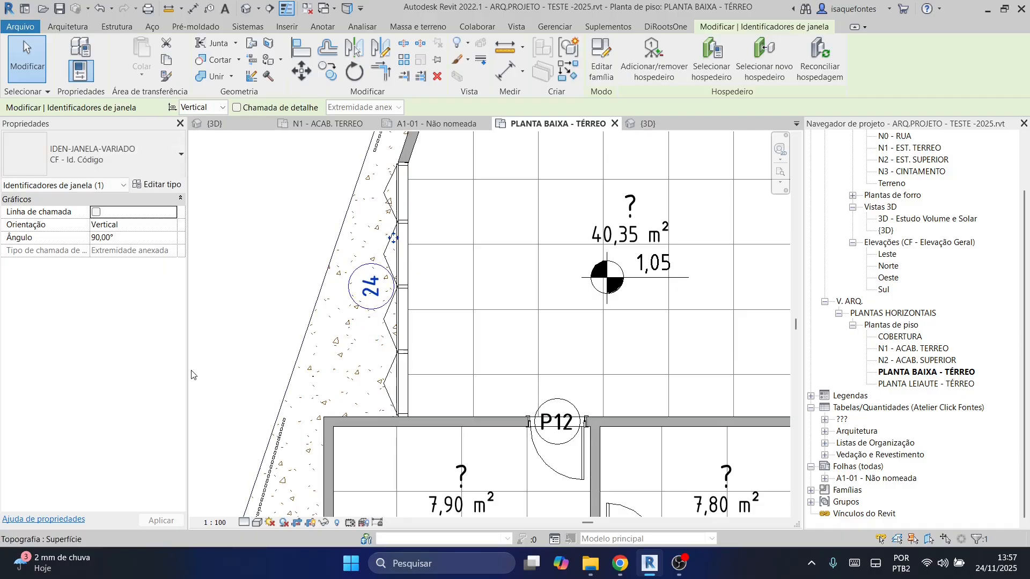
key("Escape")
Review the window tags across the ground-floor plan, from the lower rooms up to the entrance hall, foyer and restrooms.
scroll(343, 366, "down", 2)
middle_click_drag(471, 343, 396, 448)
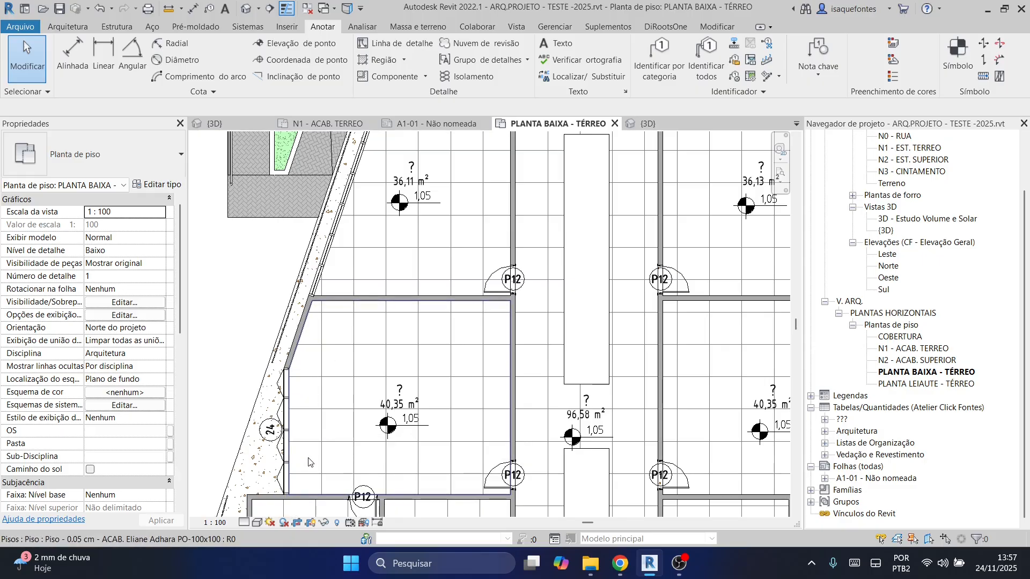
scroll(311, 406, "down", 3)
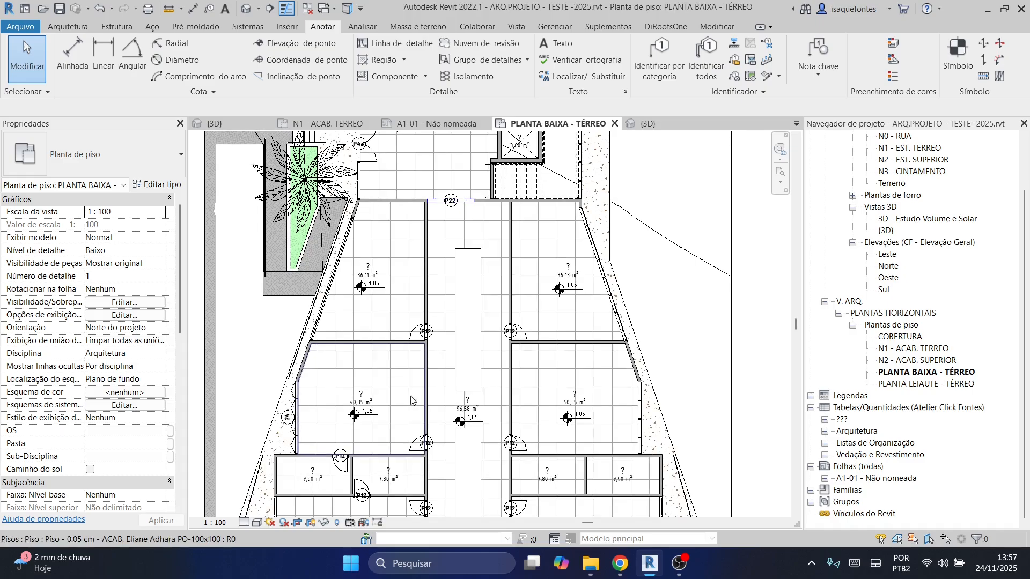
scroll(411, 398, "down", 1)
middle_click_drag(411, 398, 428, 281)
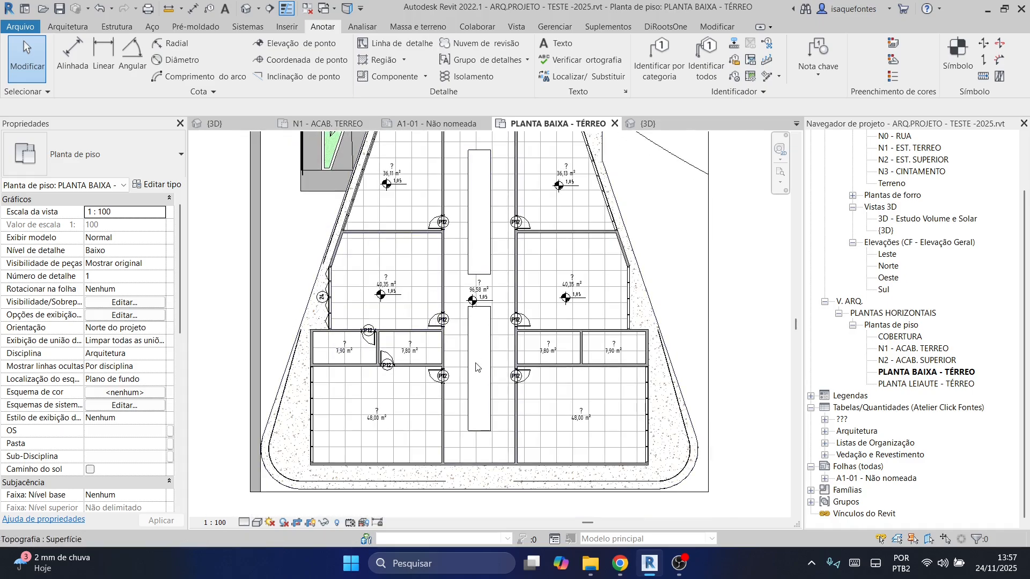
scroll(439, 327, "up", 4)
middle_click_drag(409, 226, 387, 422)
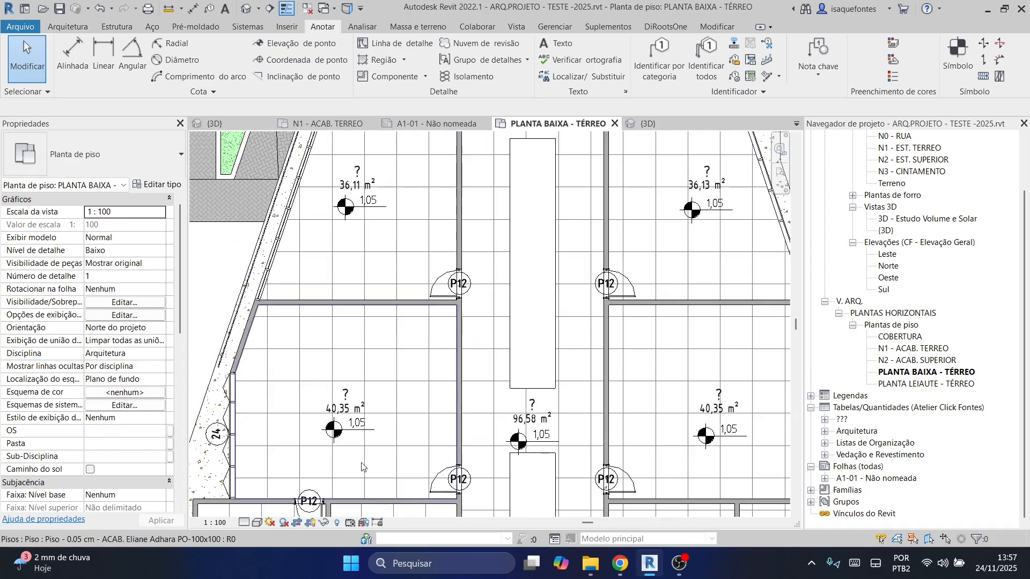
scroll(474, 418, "down", 4)
middle_click_drag(451, 210, 442, 408)
scroll(435, 323, "up", 4)
scroll(435, 324, "up", 1)
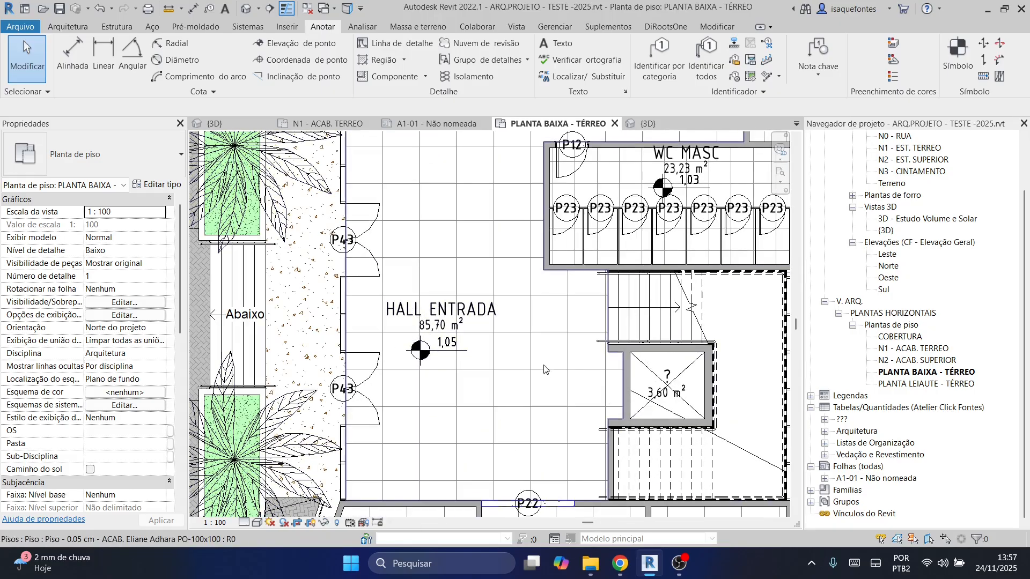
scroll(569, 368, "down", 5)
middle_click_drag(566, 319, 465, 478)
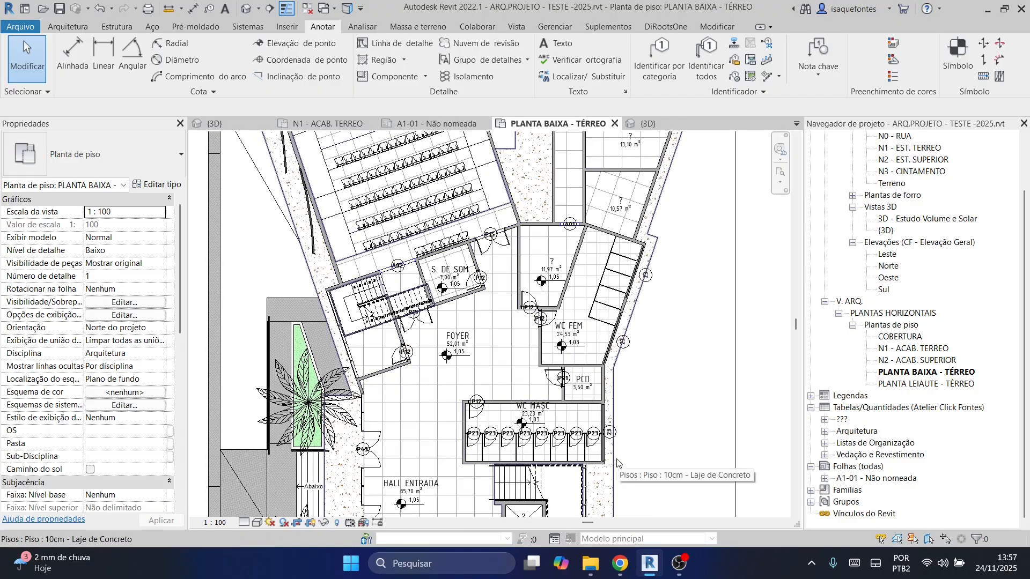
Examine the ground-floor plan from the restrooms down to the exterior wall below the two 48,00 m² rooms.
scroll(616, 463, "down", 3)
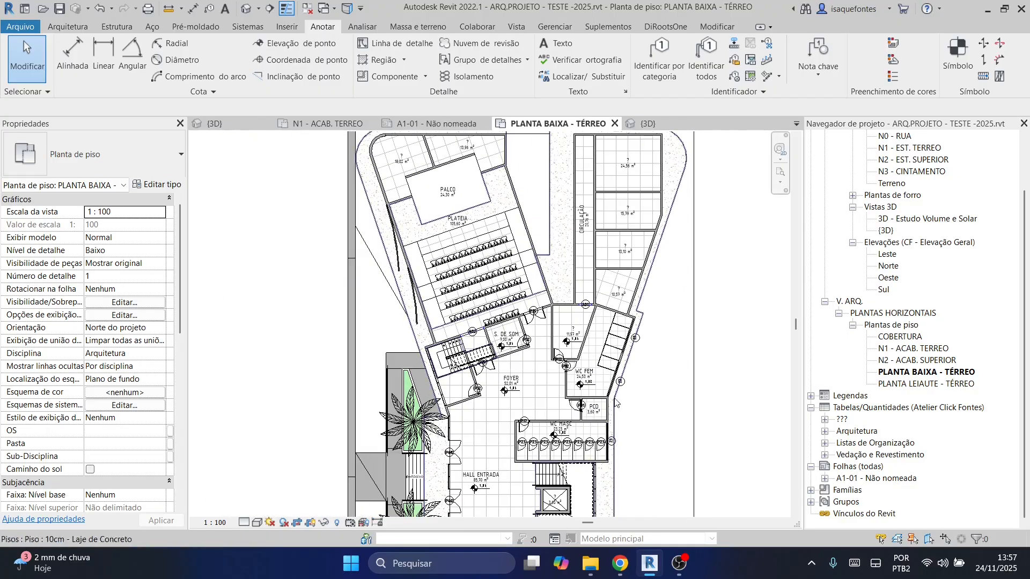
middle_click_drag(640, 418, 535, 408)
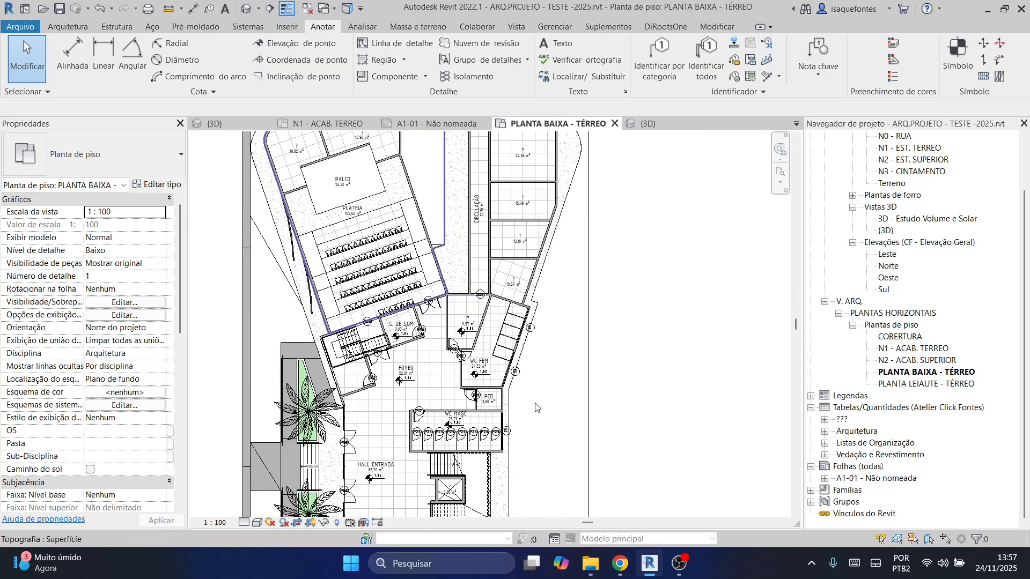
middle_click_drag(628, 316, 614, 125)
scroll(573, 361, "down", 1)
scroll(573, 361, "down", 2)
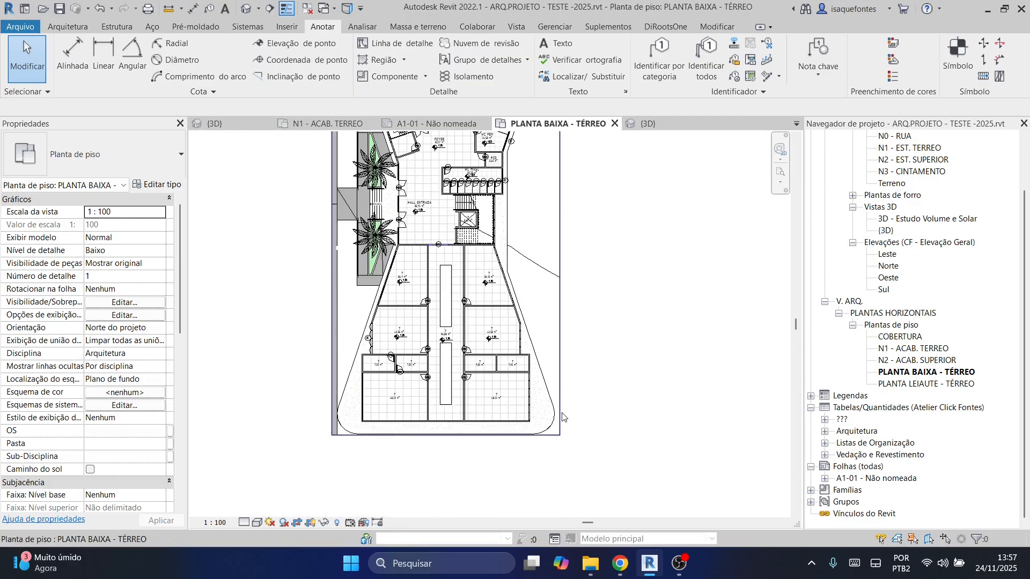
scroll(542, 421, "up", 1)
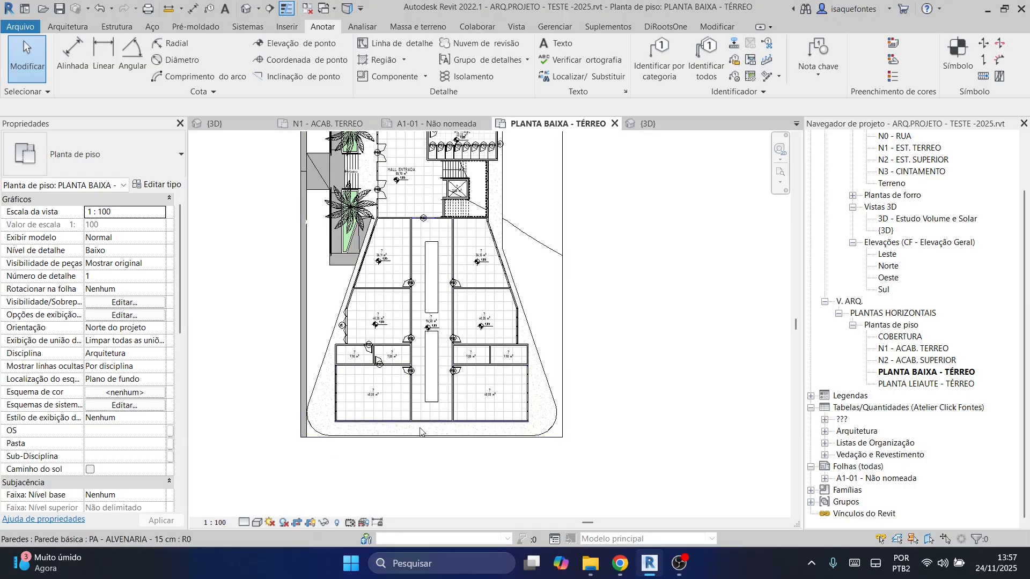
scroll(413, 430, "up", 5)
scroll(391, 427, "up", 3)
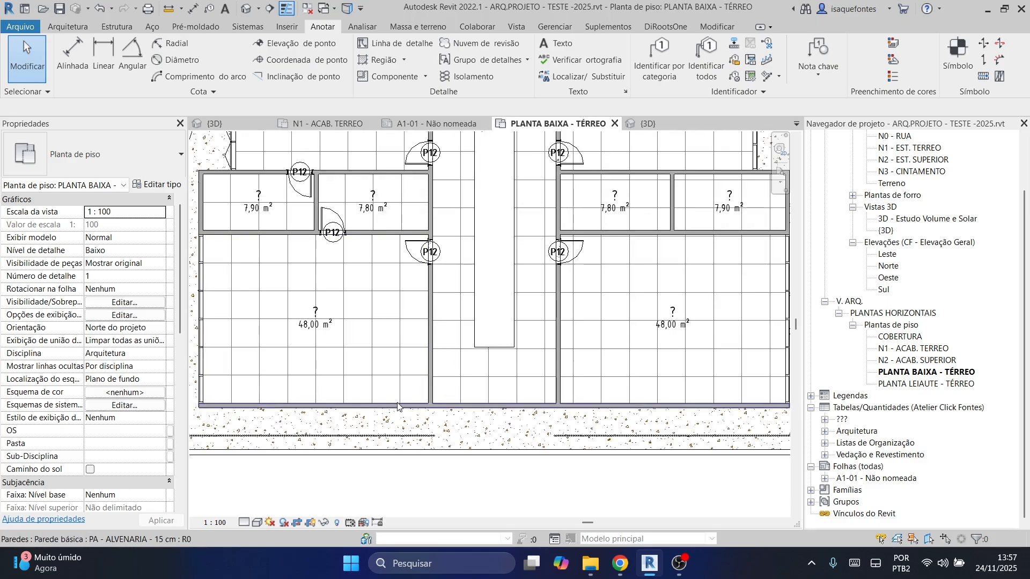
Place a Porta de correr 4 folhas 2.80x2.10 door in the lower exterior wall, centred in the corridor, about 0,80 m from each side wall.
scroll(500, 397, "up", 1)
scroll(502, 401, "up", 1)
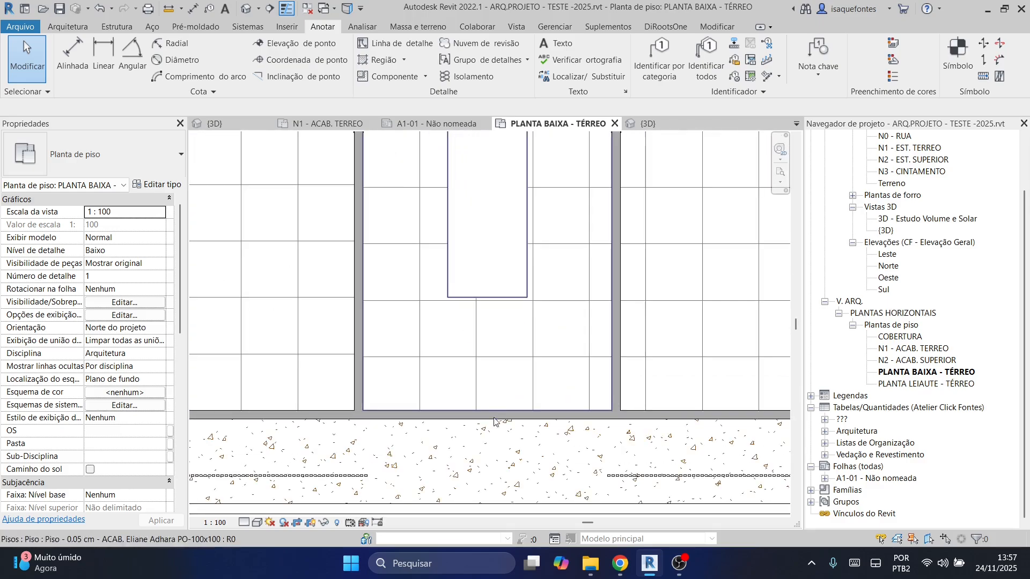
left_click(67, 26)
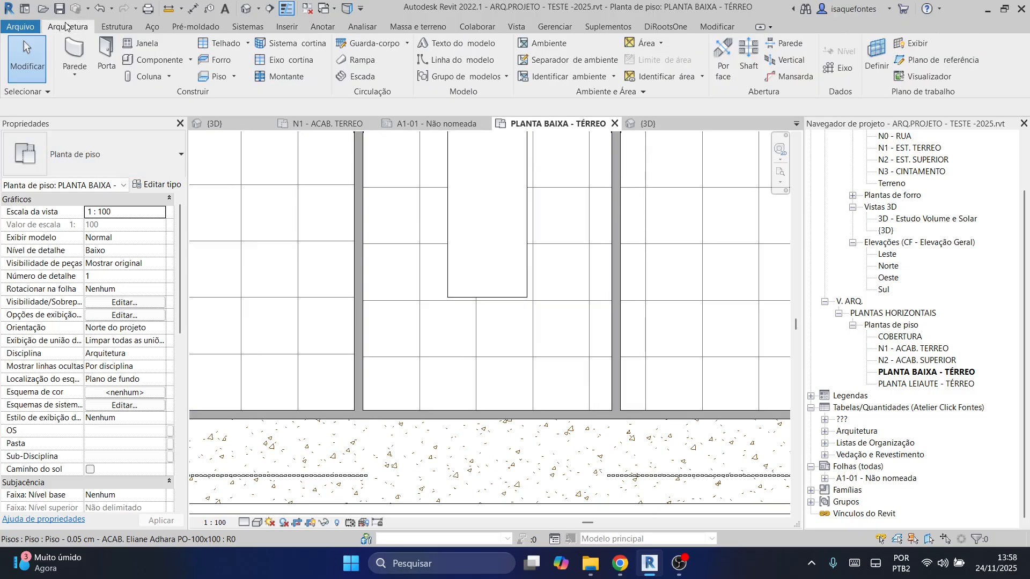
left_click(104, 65)
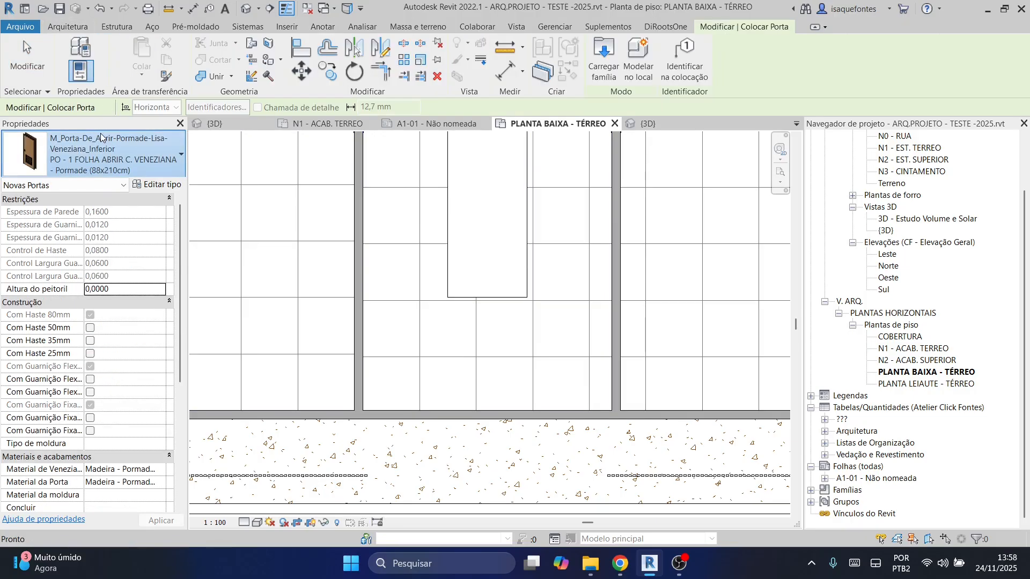
left_click(101, 138)
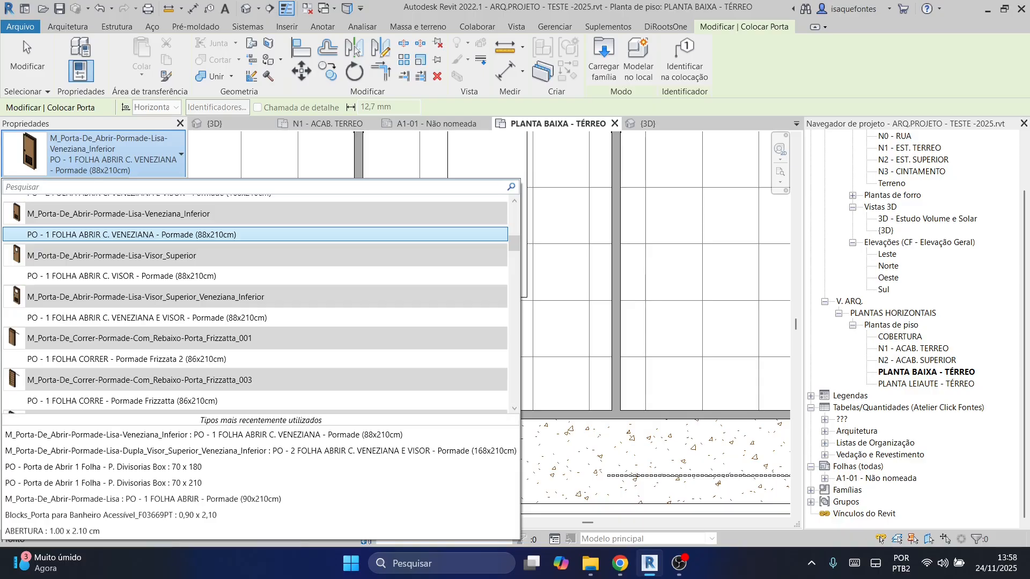
type("corre")
left_click(32, 236)
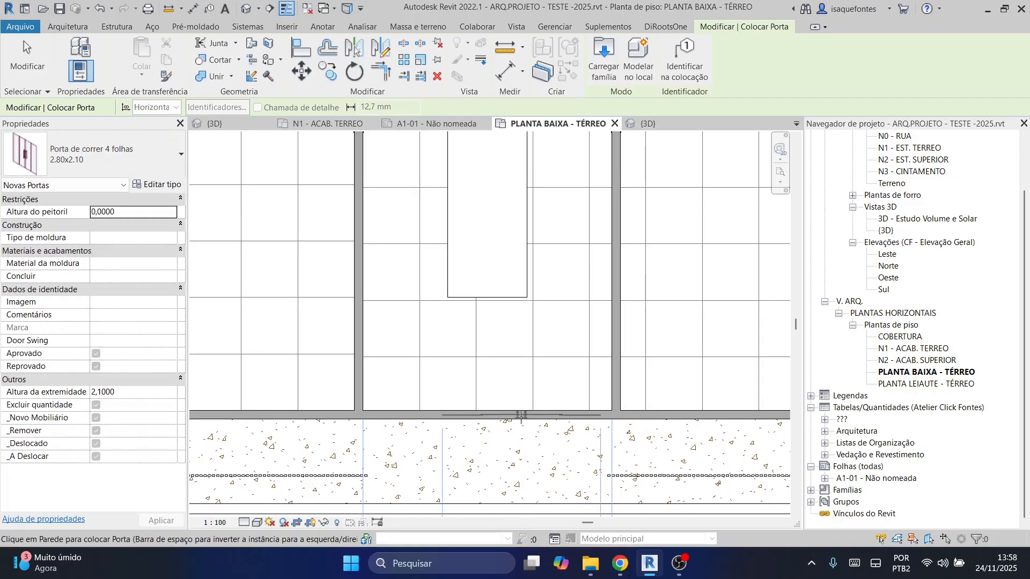
left_click(482, 416)
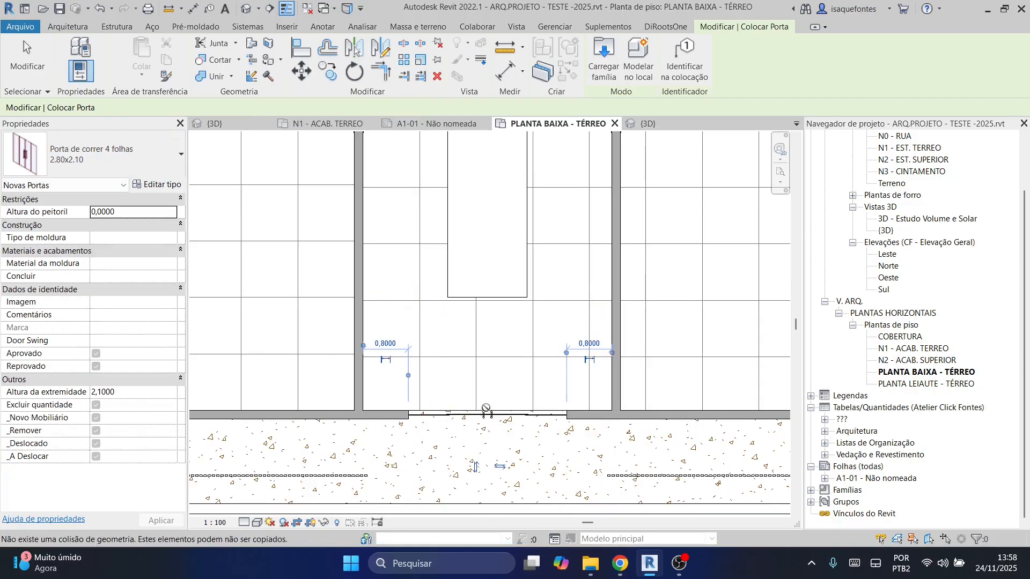
key("Escape")
left_click(488, 414)
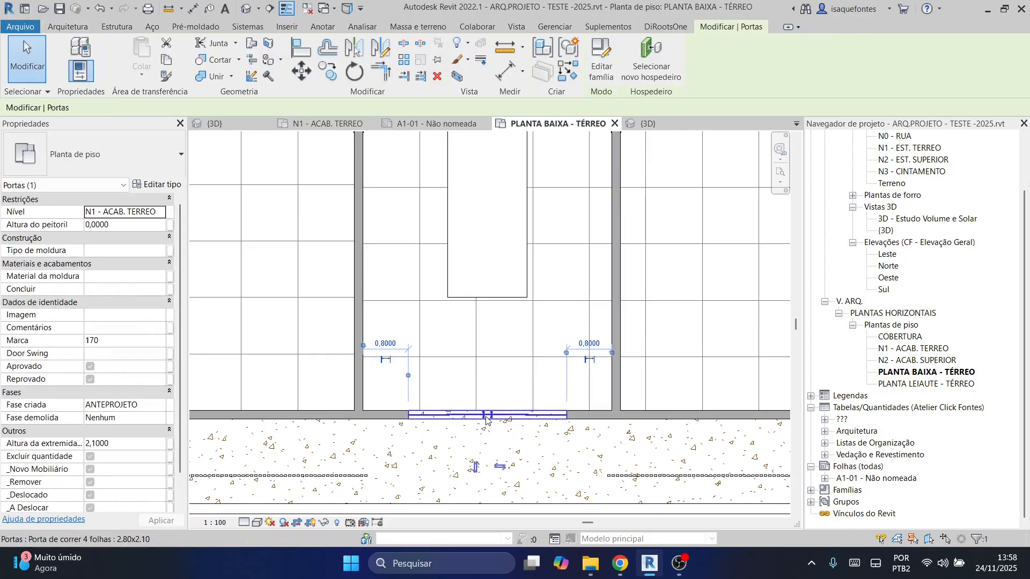
scroll(574, 428, "down", 3)
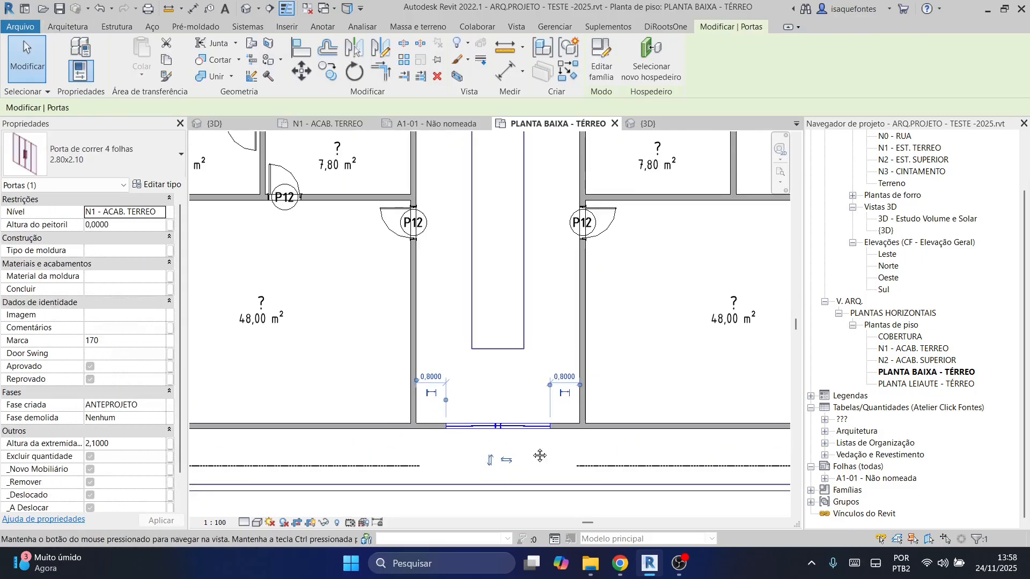
key("Escape")
scroll(574, 428, "down", 2)
middle_click_drag(582, 433, 568, 454)
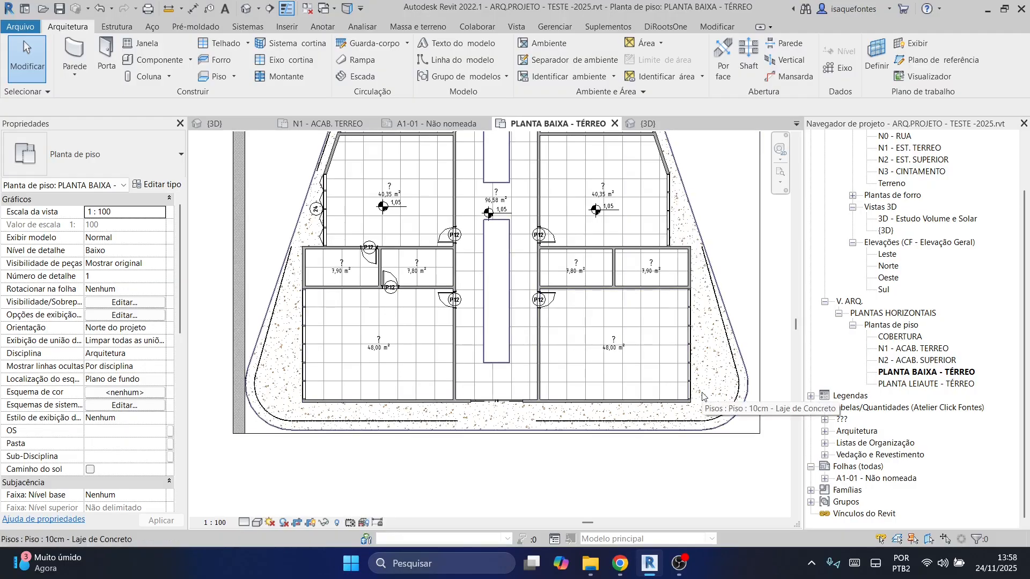
scroll(321, 432, "up", 3)
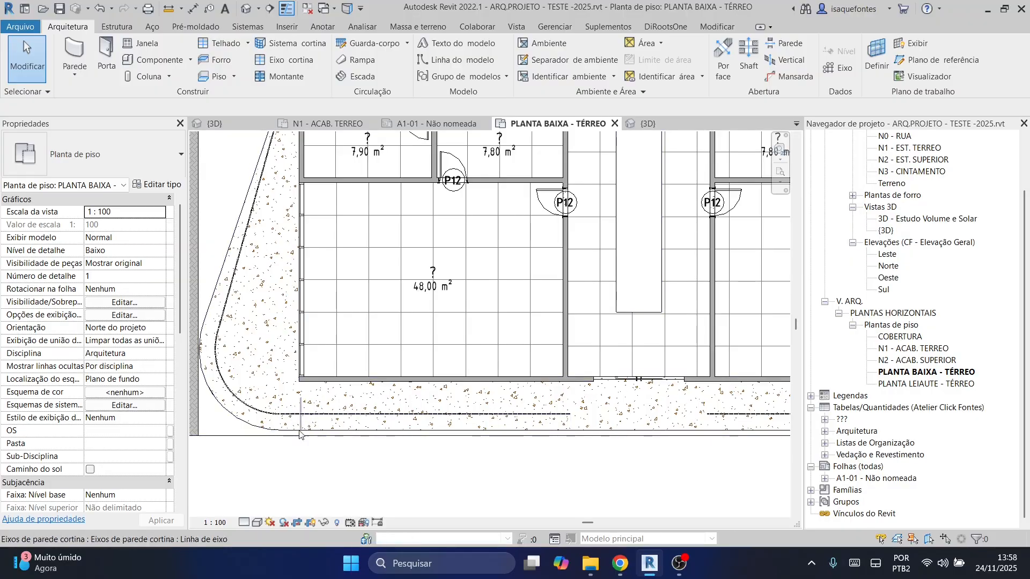
middle_click_drag(679, 467, 575, 493)
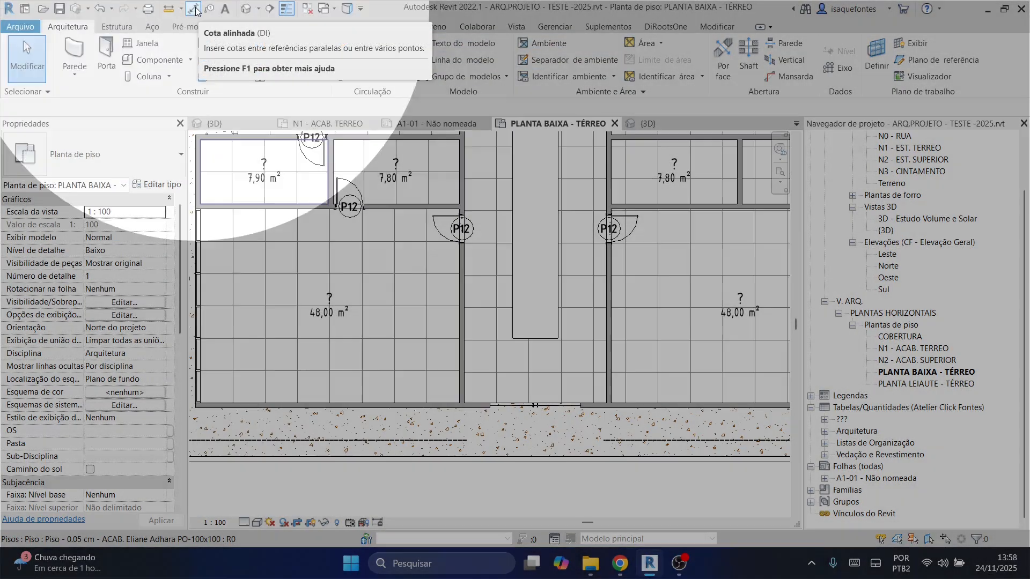
left_click(194, 9)
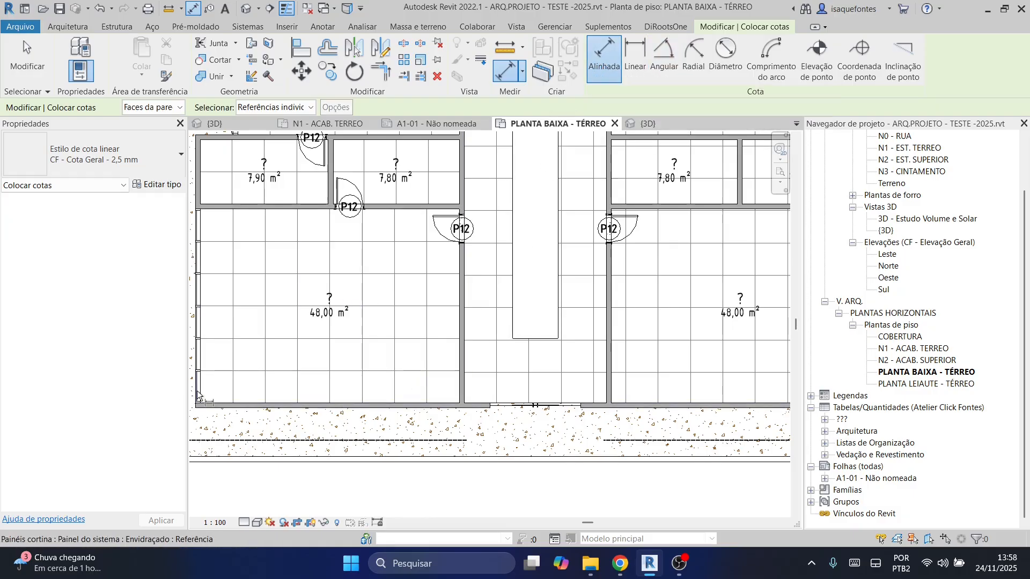
scroll(198, 397, "up", 5)
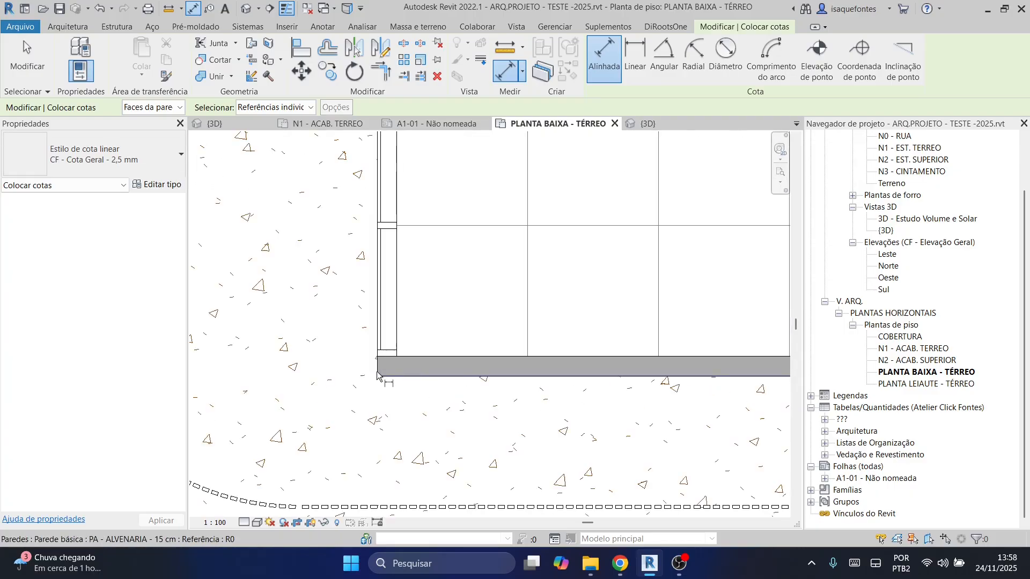
left_click(378, 374)
left_click(398, 344)
scroll(341, 385, "down", 2)
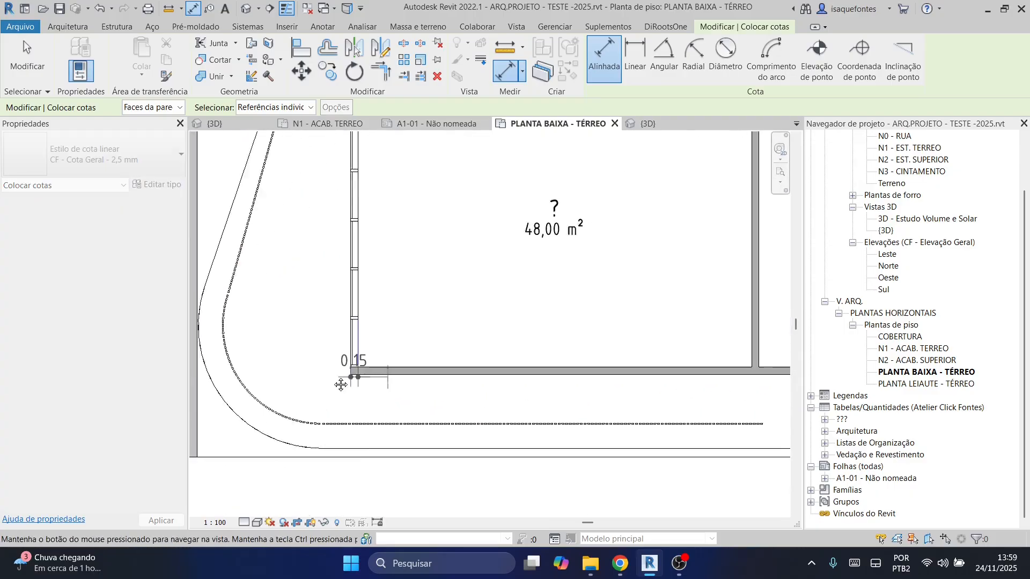
middle_click_drag(341, 385, 226, 386)
left_click(643, 358)
scroll(746, 356, "down", 3)
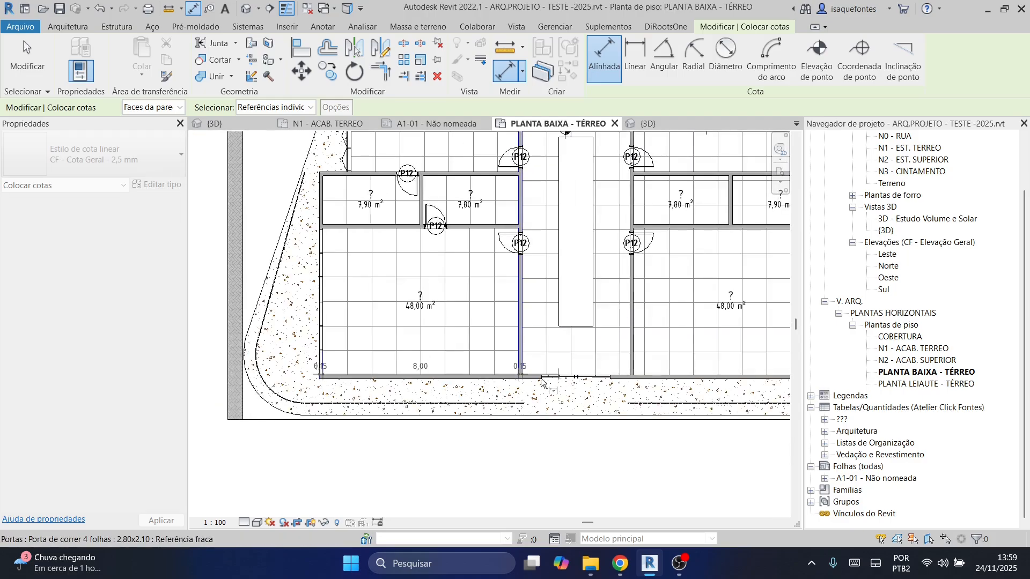
scroll(513, 380, "up", 5)
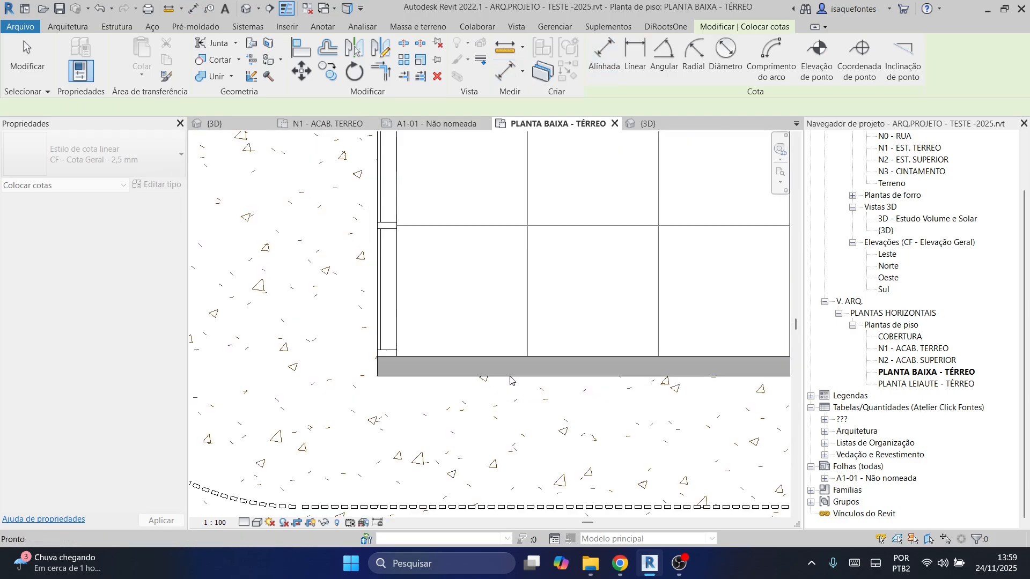
Set aligned dimensioning to pick Paredes inteiras, with only intersecting walls as automatic references.
left_click(512, 297)
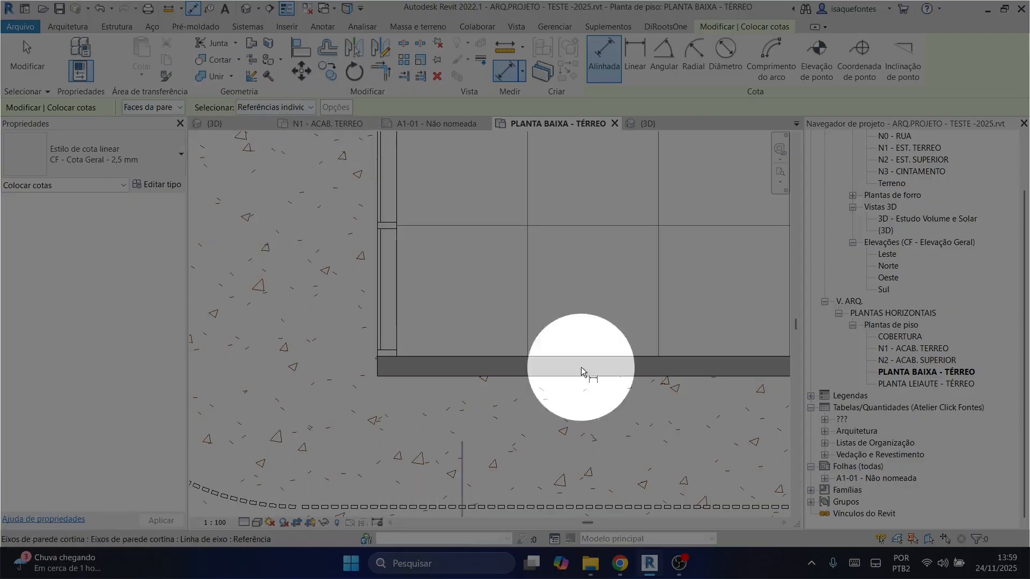
left_click(292, 107)
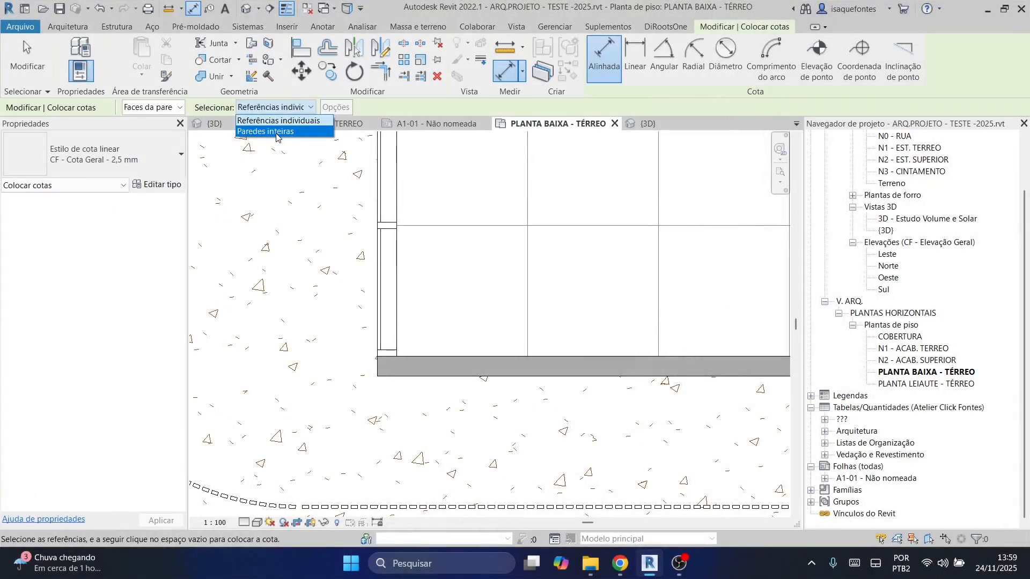
left_click(277, 133)
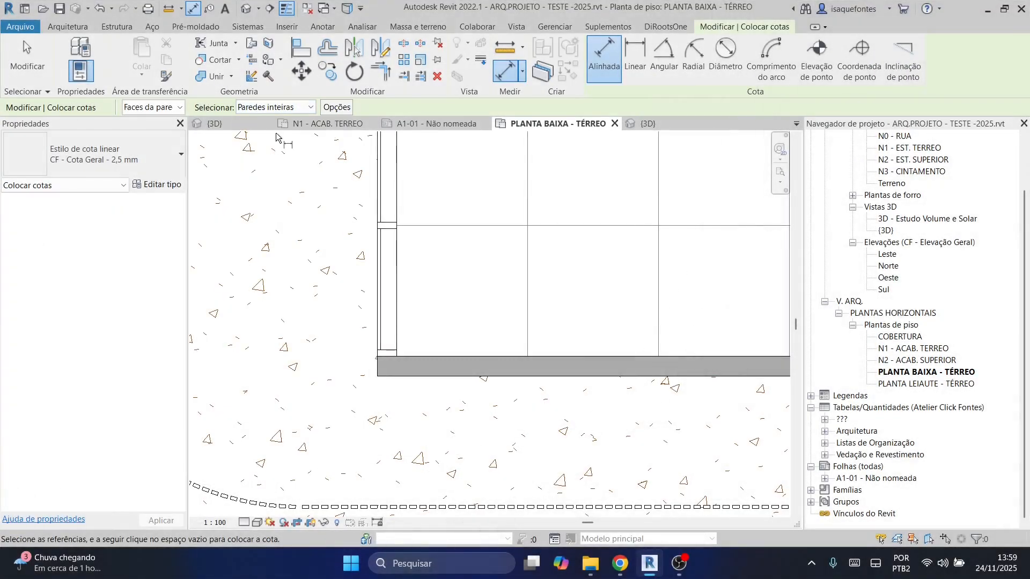
left_click(331, 110)
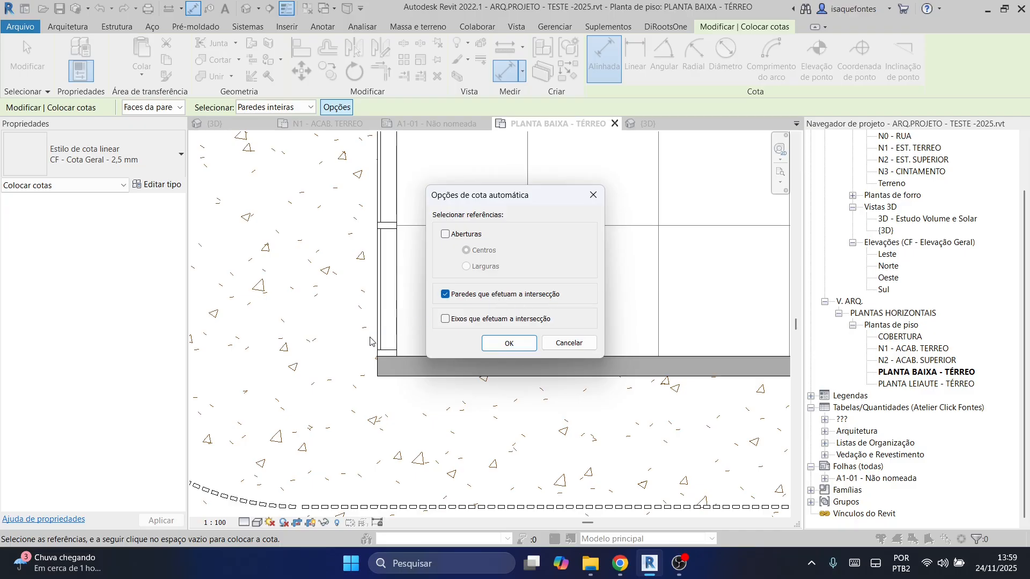
left_click(509, 344)
Dimension the whole lower exterior wall with its intersecting walls, placing the dimension string just outside the lot boundary.
scroll(486, 358, "down", 5)
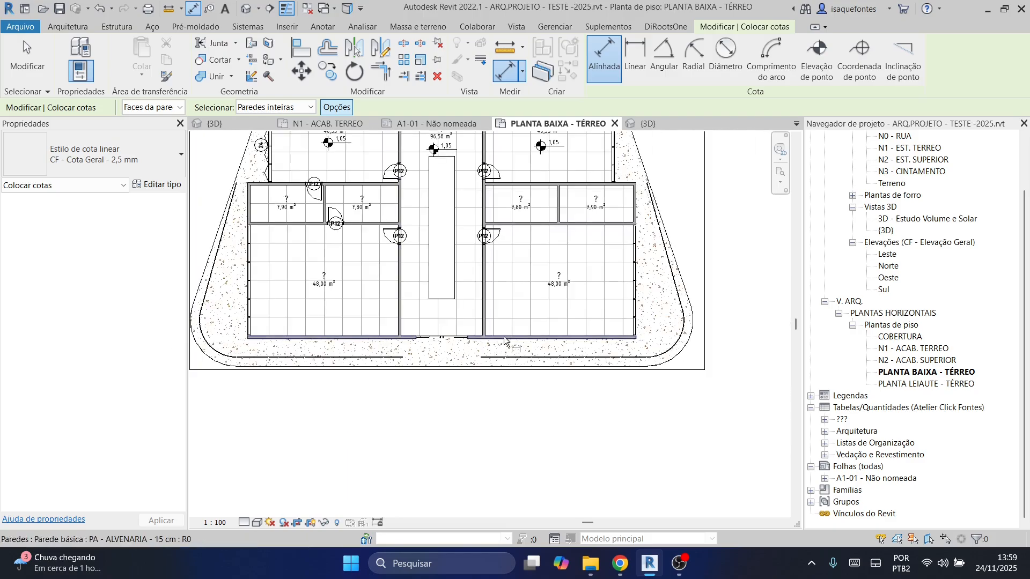
left_click(504, 339)
scroll(494, 355, "up", 2)
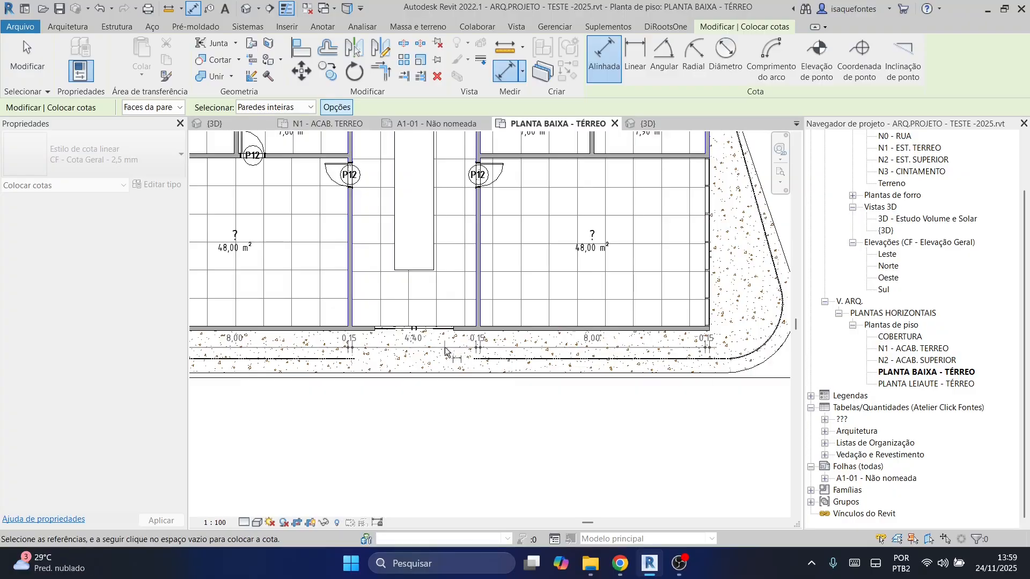
scroll(445, 351, "up", 2)
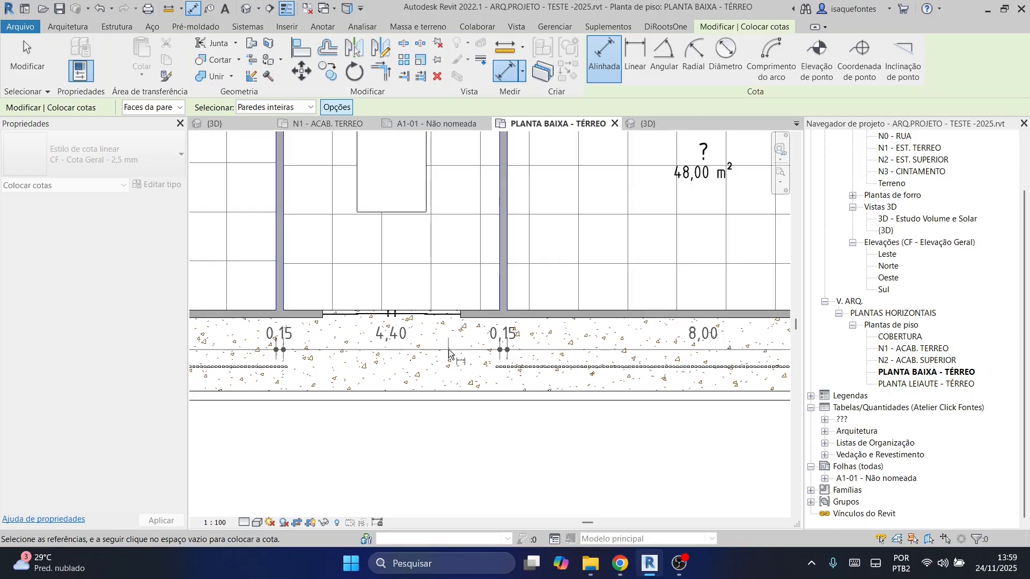
left_click(441, 433)
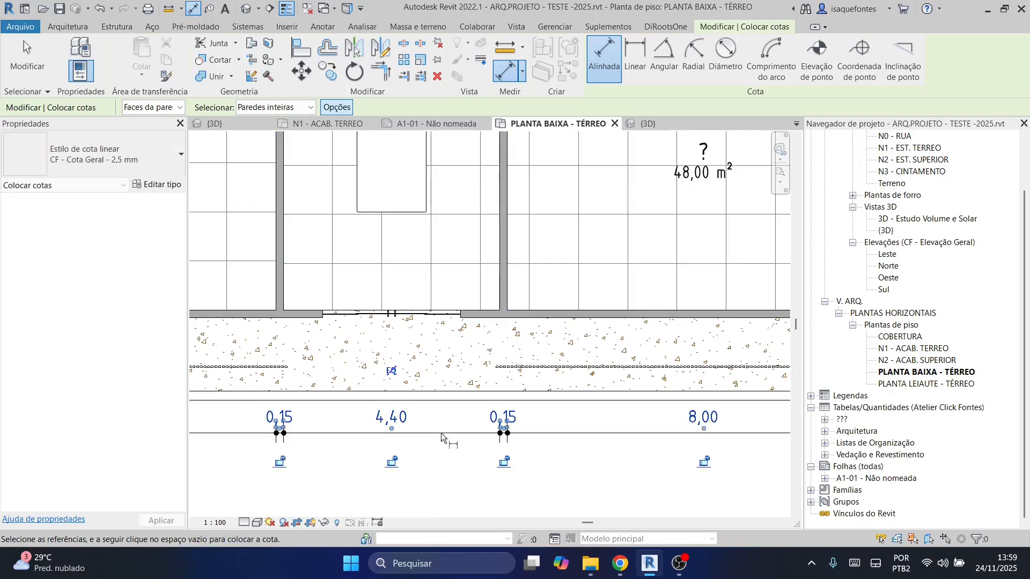
Turn off the intersecting-walls reference and place an overall dimension of the lower exterior wall below the first dimension string.
scroll(442, 417, "down", 3)
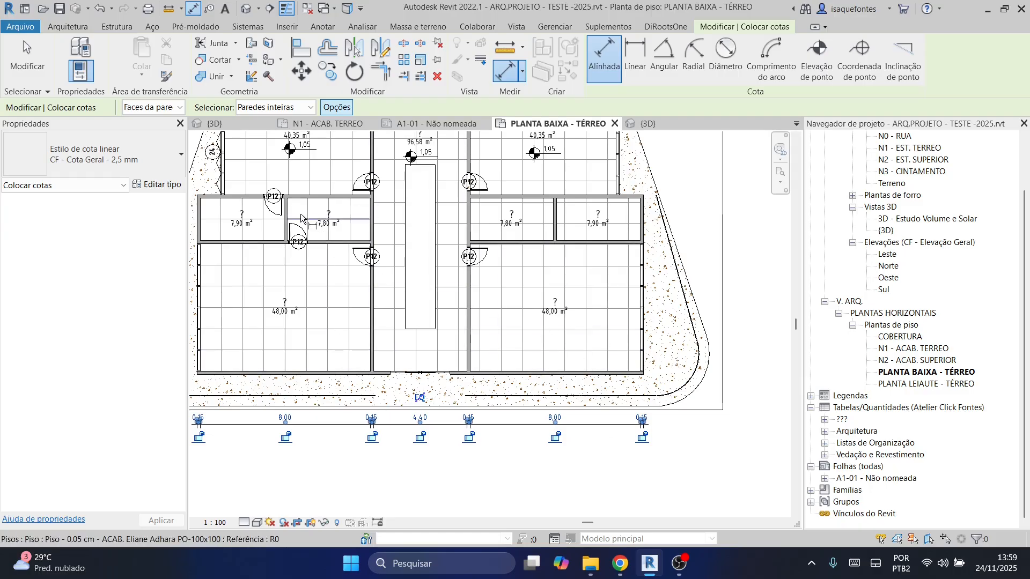
left_click(345, 109)
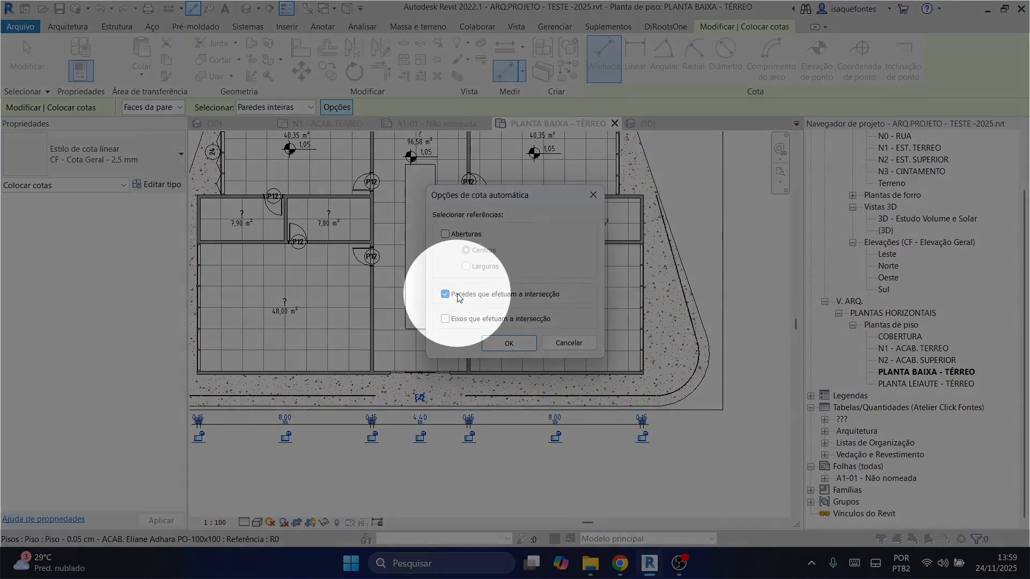
left_click(445, 294)
left_click(496, 345)
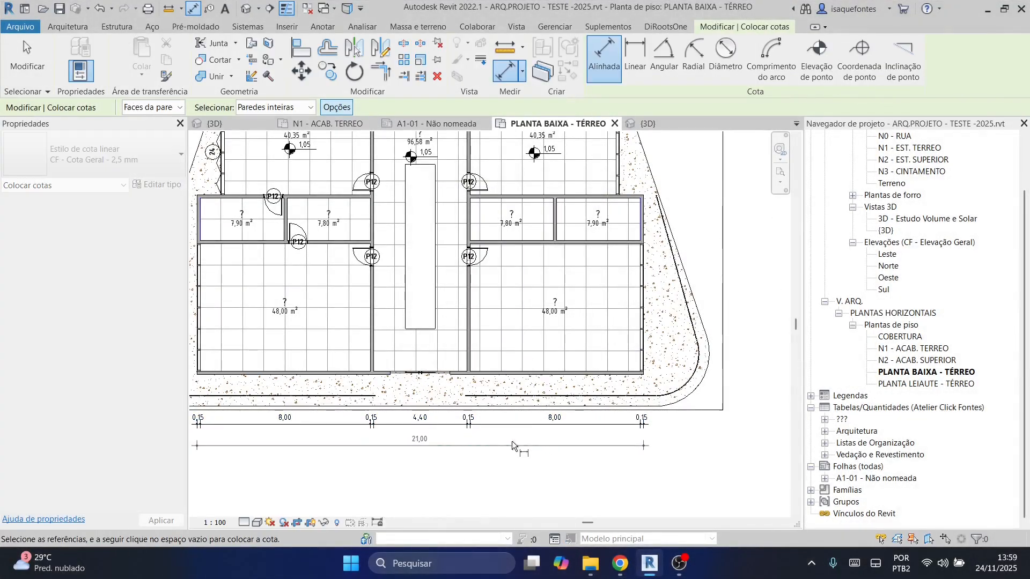
left_click(446, 441)
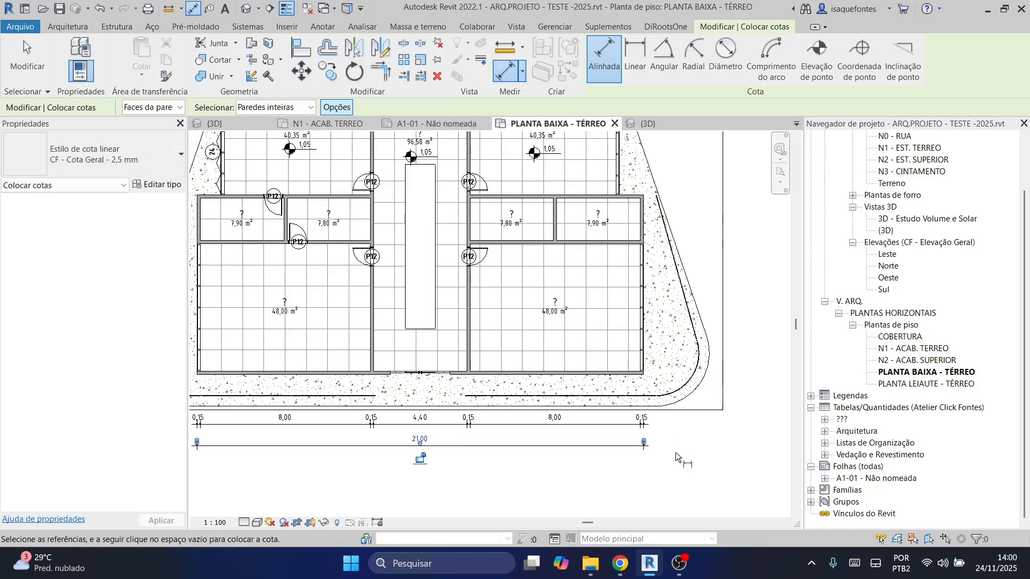
Turn the intersecting-walls reference back on and start a vertical dimension string from the right exterior wall beside the 7,90 m² room.
scroll(727, 365, "down", 1)
middle_click_drag(682, 385, 537, 431)
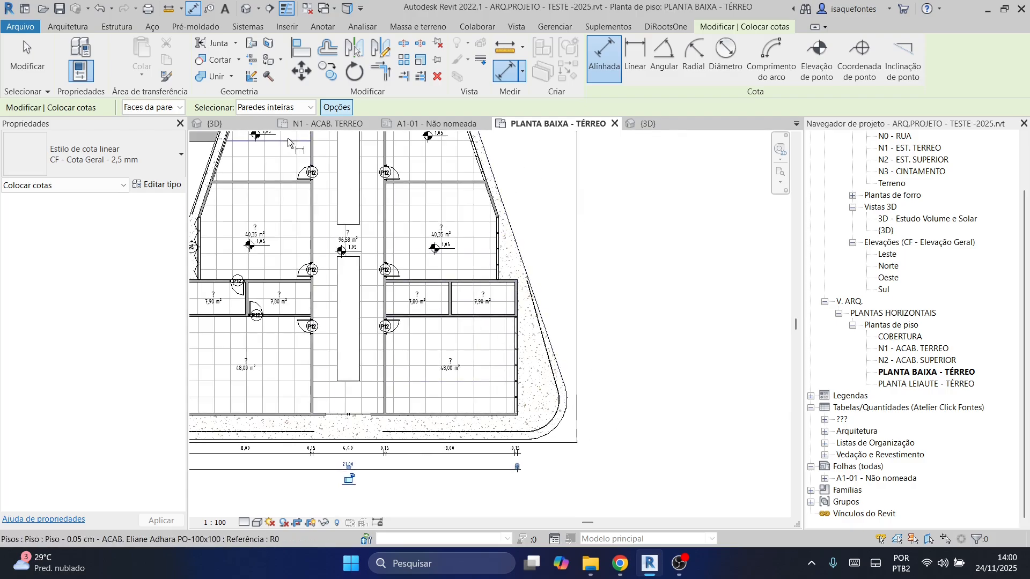
left_click(329, 109)
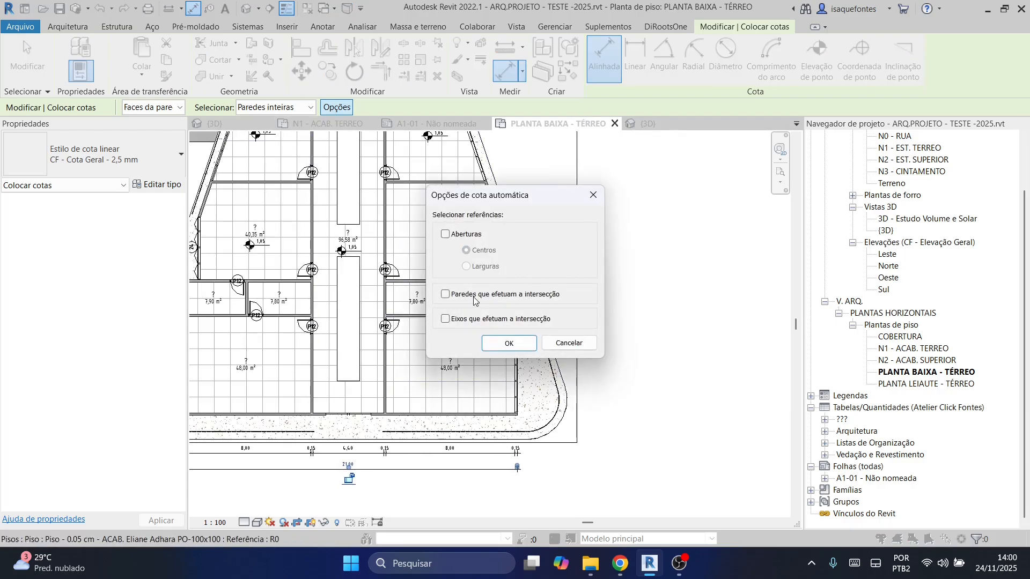
left_click(506, 344)
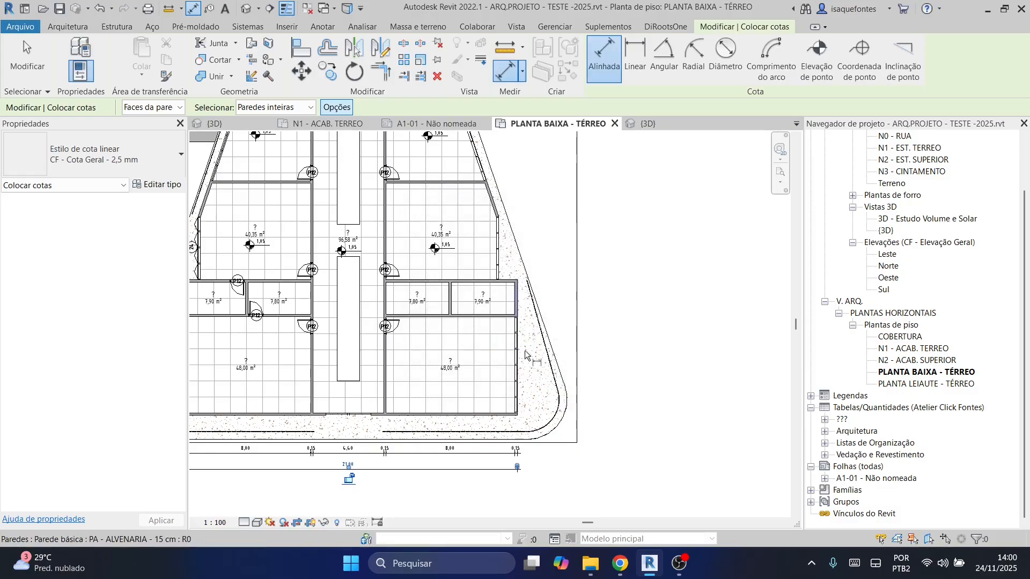
scroll(514, 330, "up", 3)
left_click(506, 329)
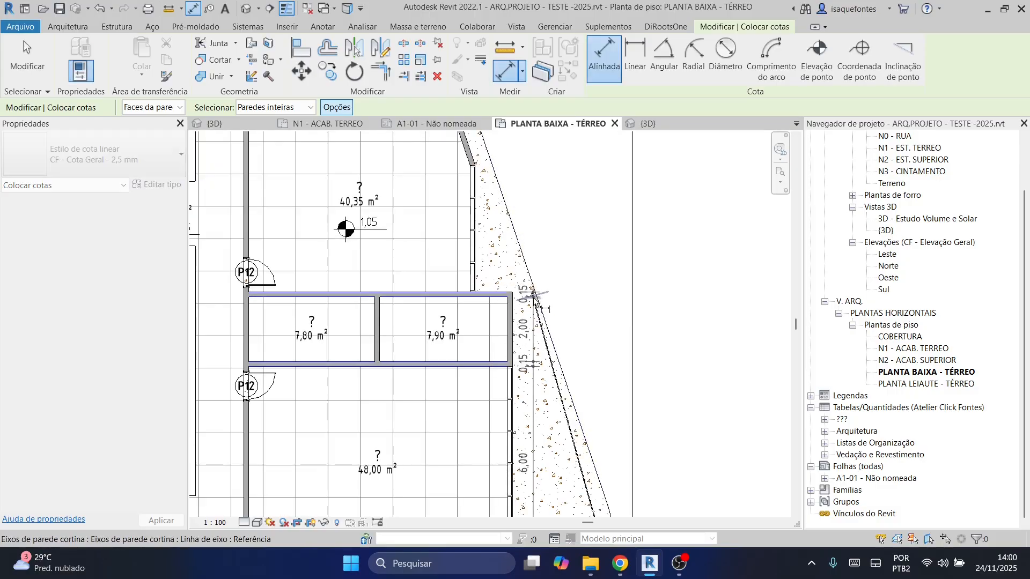
Add the bend in the right facade and the wall between the 40,35 m² and 36,13 m² rooms to the dimension string.
scroll(548, 271, "down", 4)
scroll(524, 237, "up", 3)
scroll(522, 243, "up", 3)
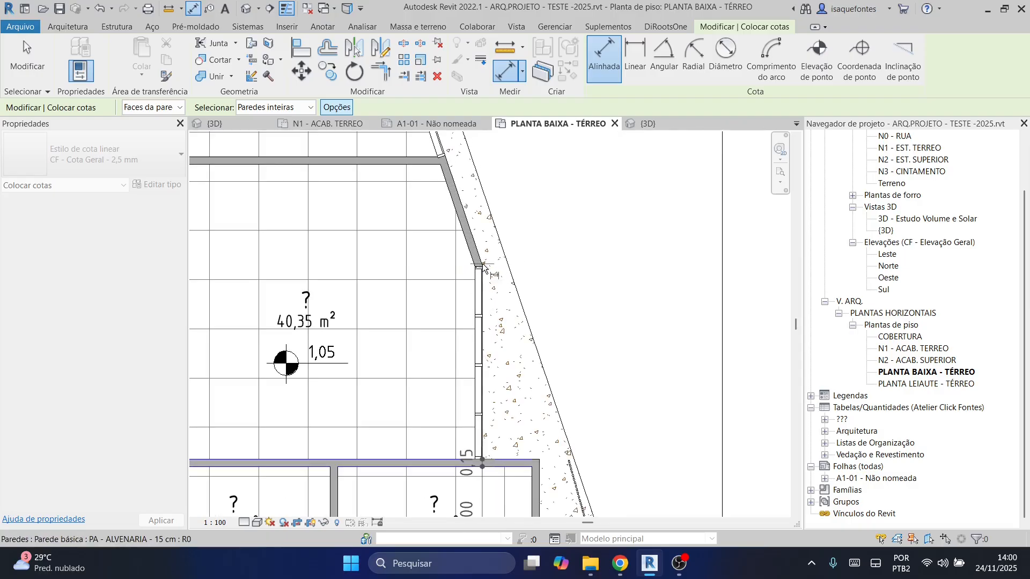
scroll(491, 284, "down", 3)
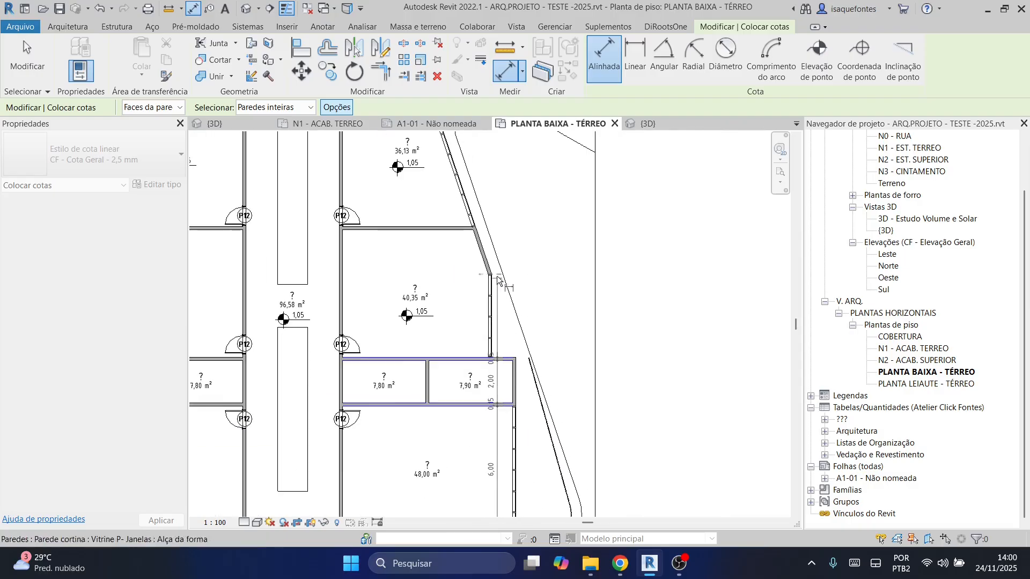
scroll(499, 280, "up", 1)
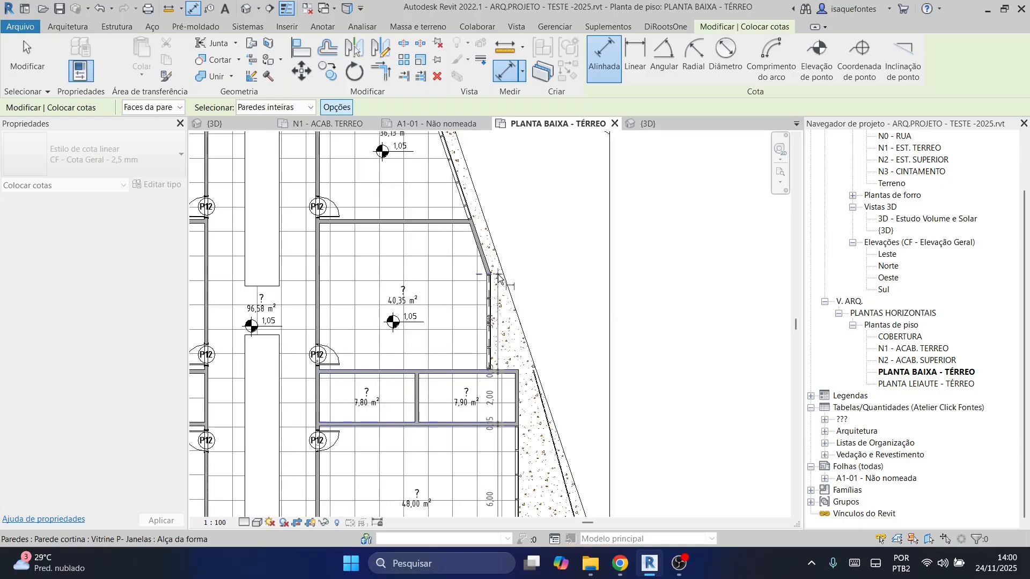
left_click(459, 223)
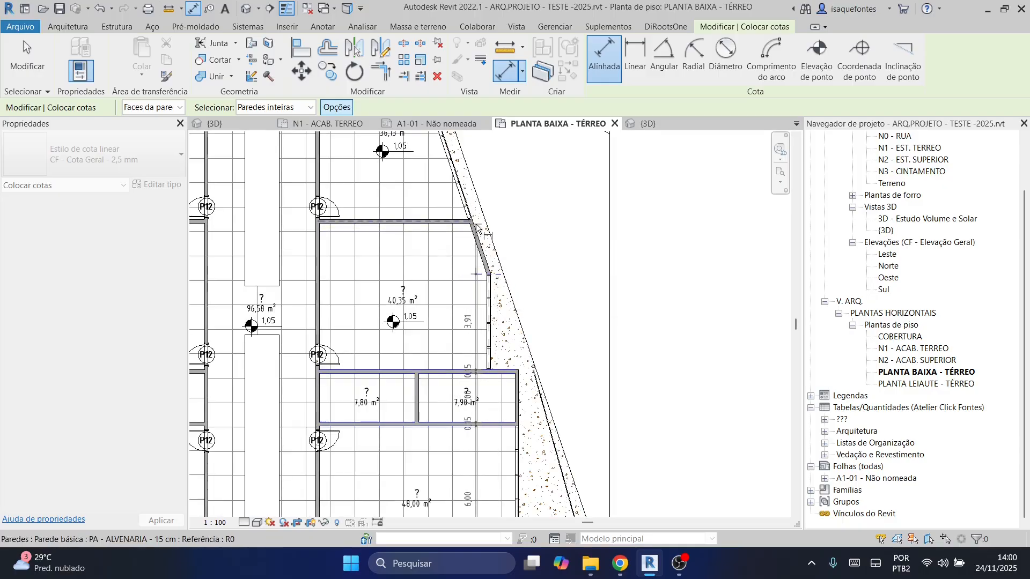
scroll(453, 218, "up", 1)
left_click(452, 219)
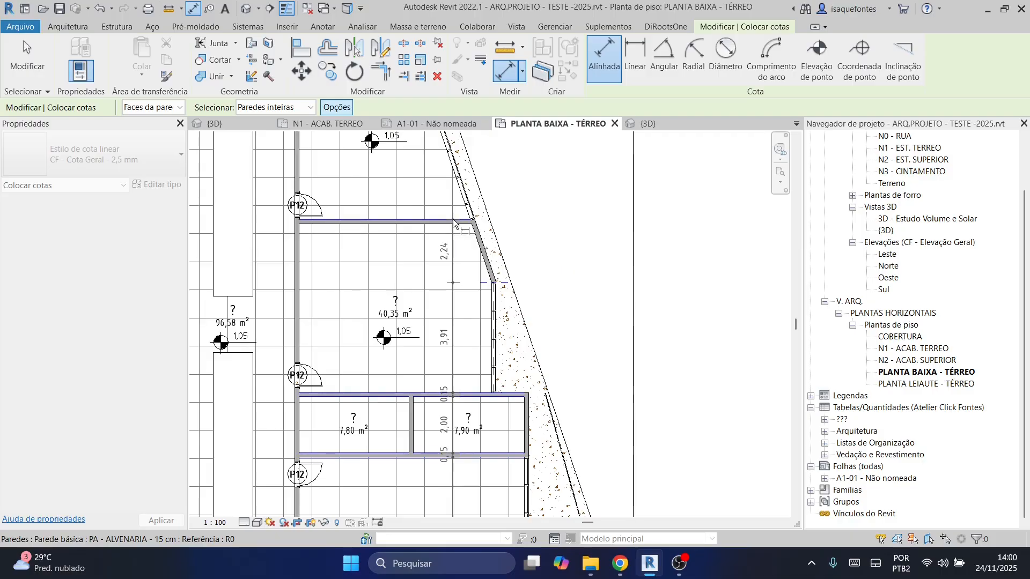
Extend the dimension string to the short exterior wall below the staircase and the right-hand walls of the toilets.
scroll(504, 185, "down", 3)
middle_click_drag(472, 268, 474, 289)
scroll(467, 316, "up", 5)
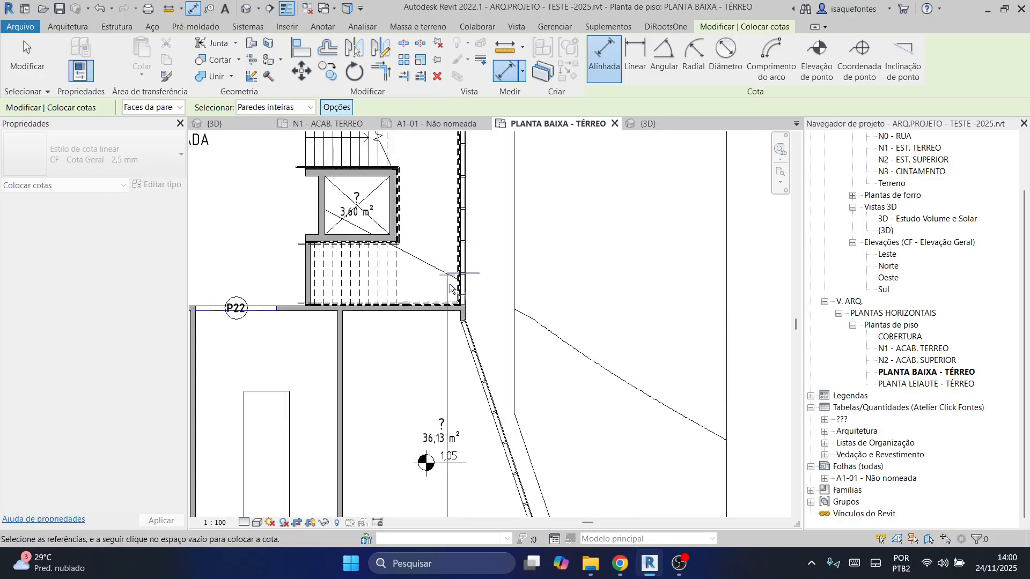
scroll(467, 316, "down", 2)
scroll(474, 321, "up", 3)
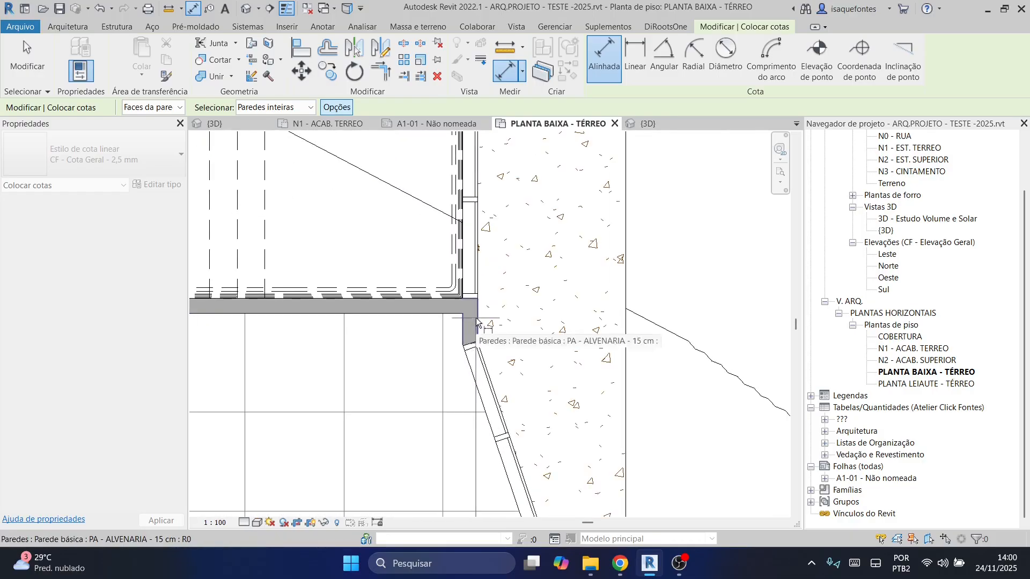
left_click(472, 320)
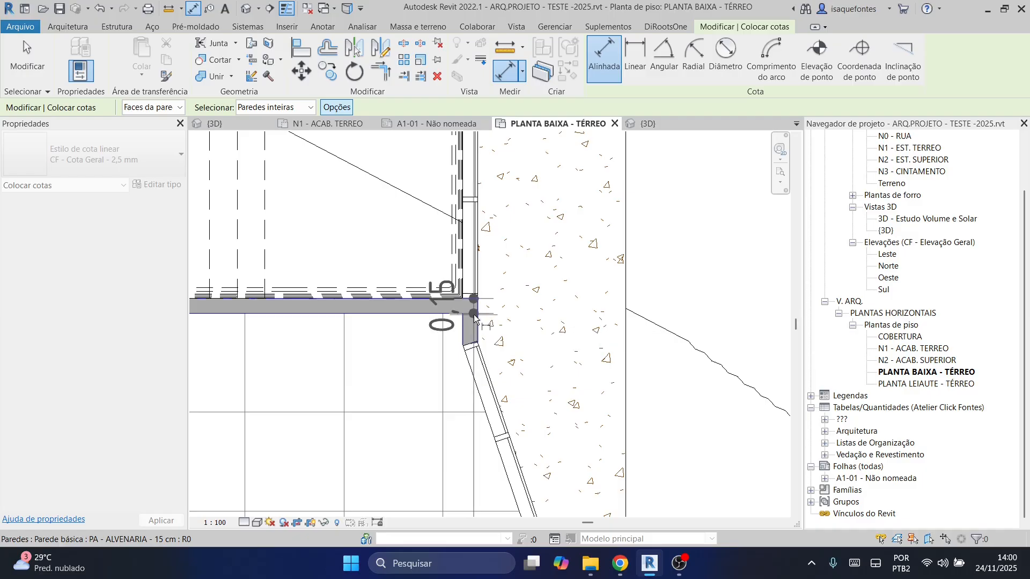
scroll(534, 315, "down", 4)
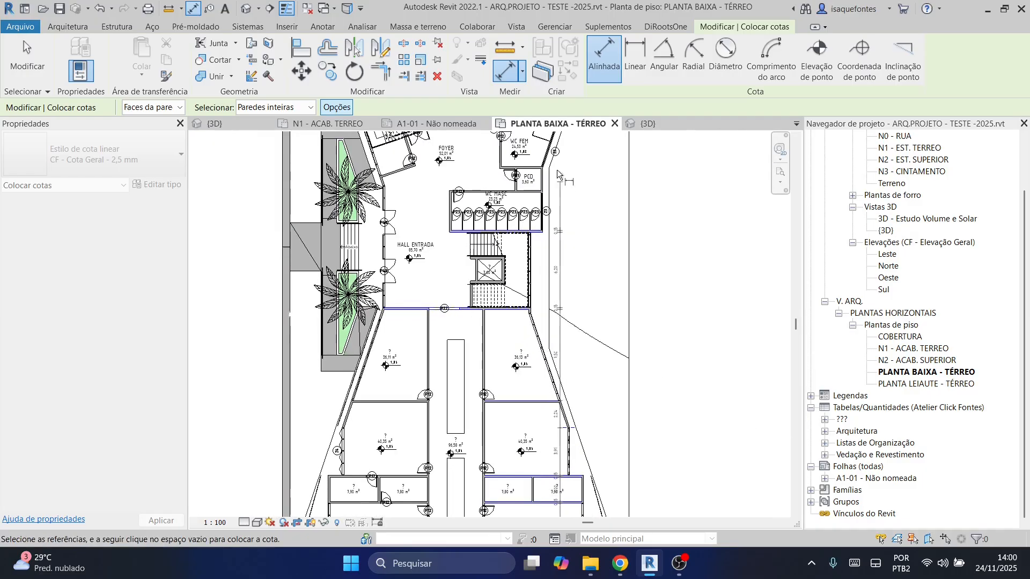
scroll(540, 183, "up", 3)
left_click(530, 201)
Add the walls of the upper-right rooms up to the top wall, and place the dimension string outside the right facade.
scroll(579, 198, "down", 2)
middle_click_drag(605, 207, 585, 385)
scroll(578, 263, "up", 6)
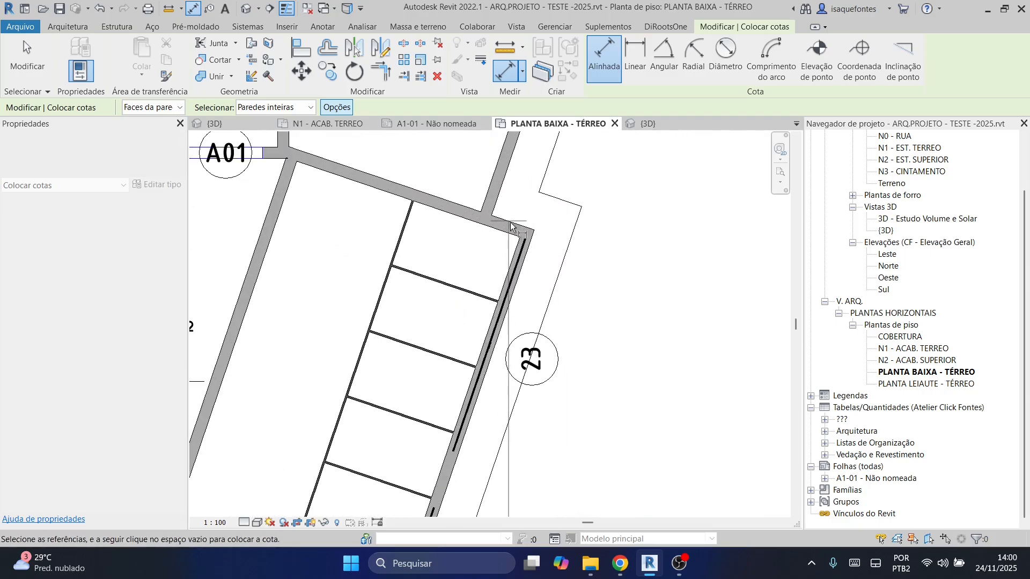
scroll(482, 408, "down", 4)
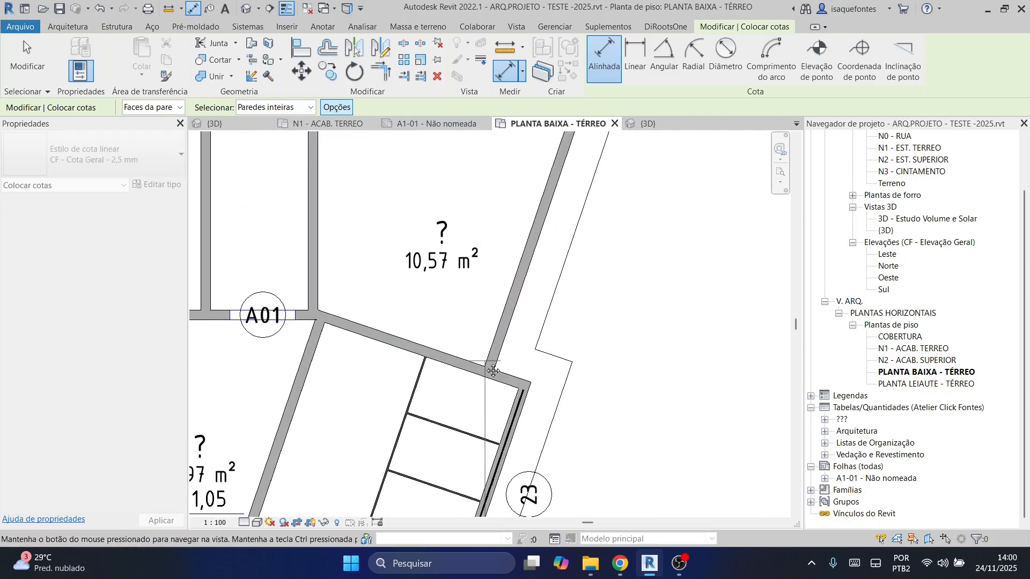
middle_click_drag(546, 236, 539, 404)
left_click(528, 322)
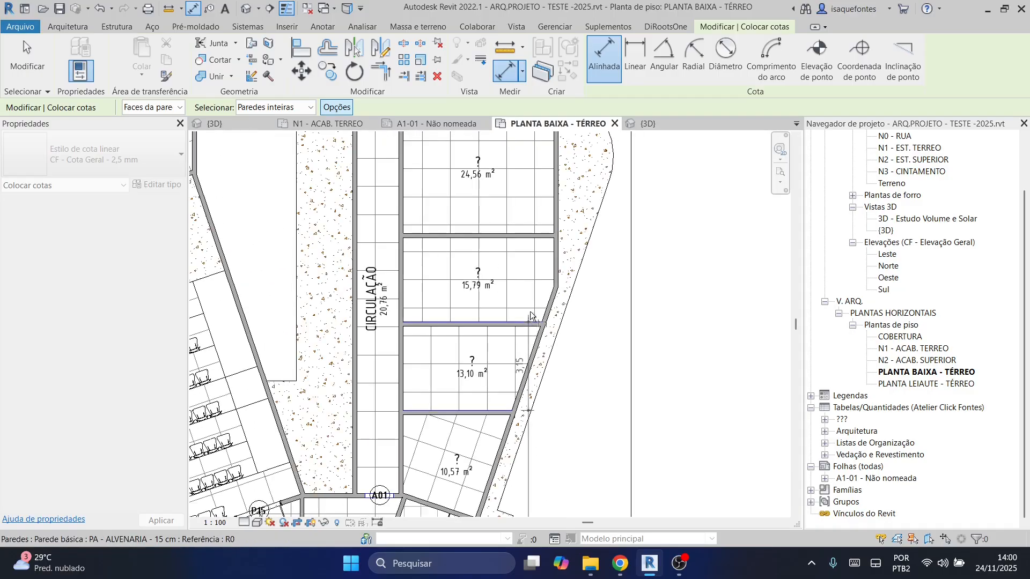
left_click(539, 232)
middle_click_drag(559, 233, 572, 436)
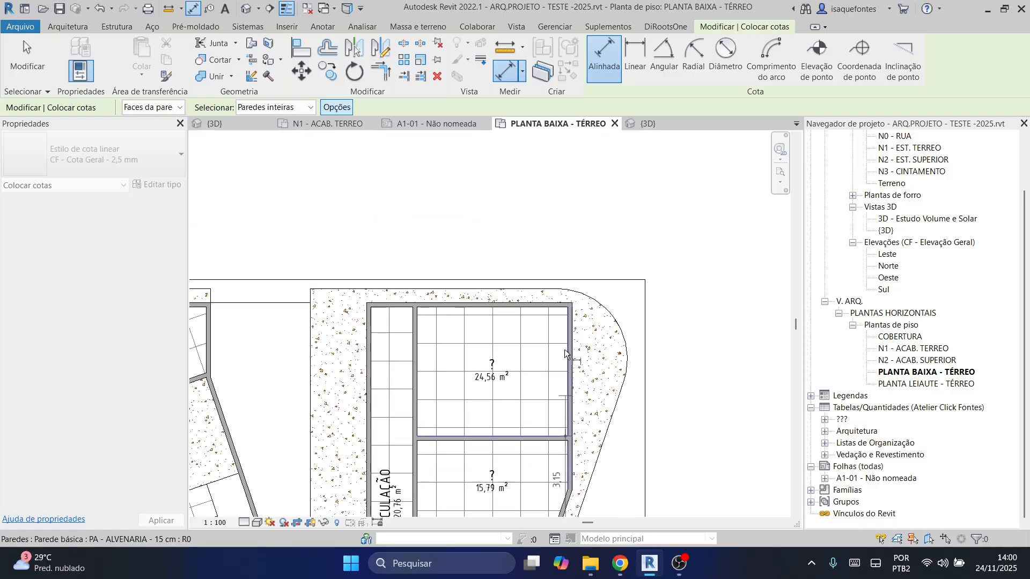
scroll(558, 306, "down", 5)
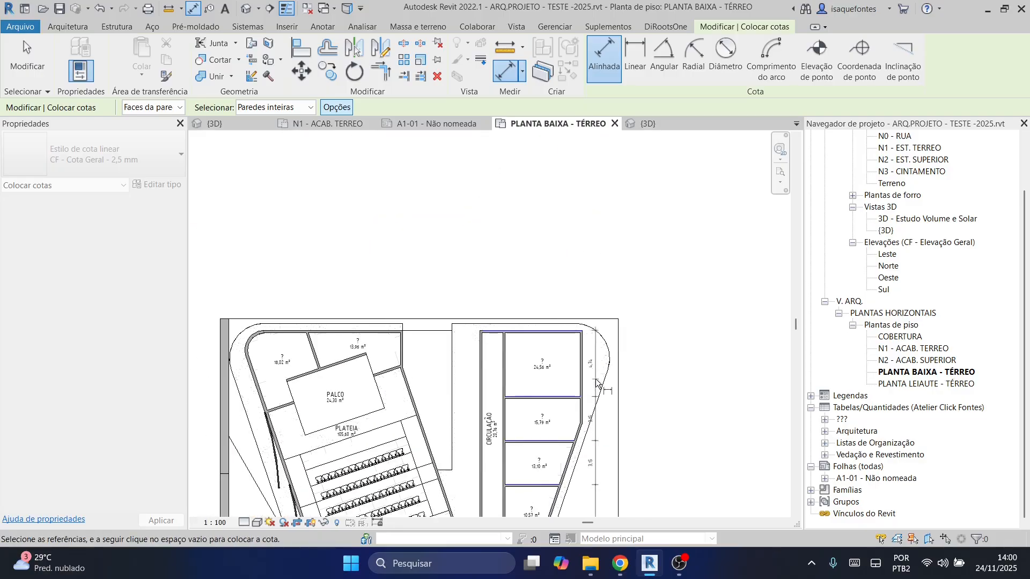
scroll(545, 309, "up", 4)
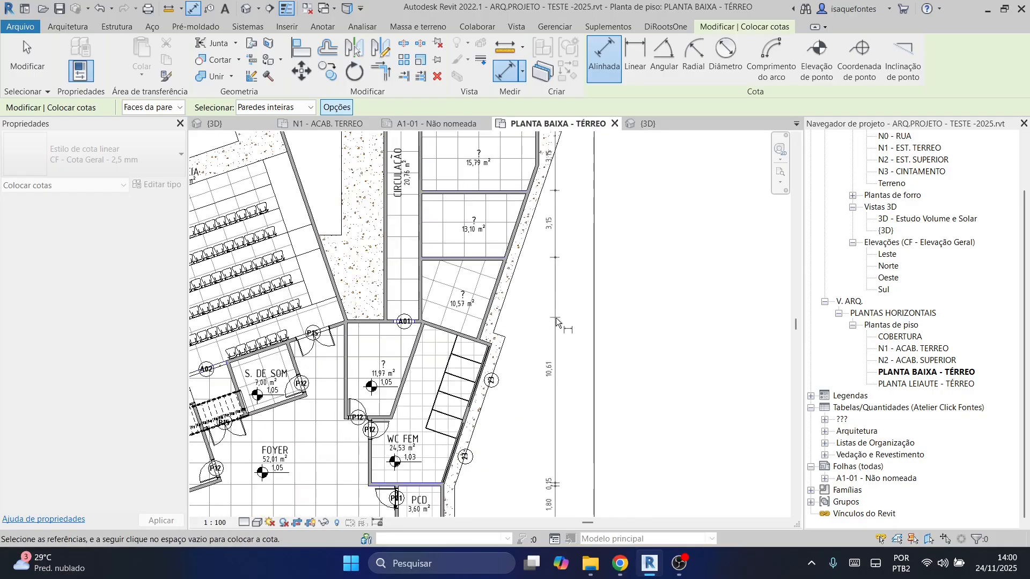
left_click(558, 320)
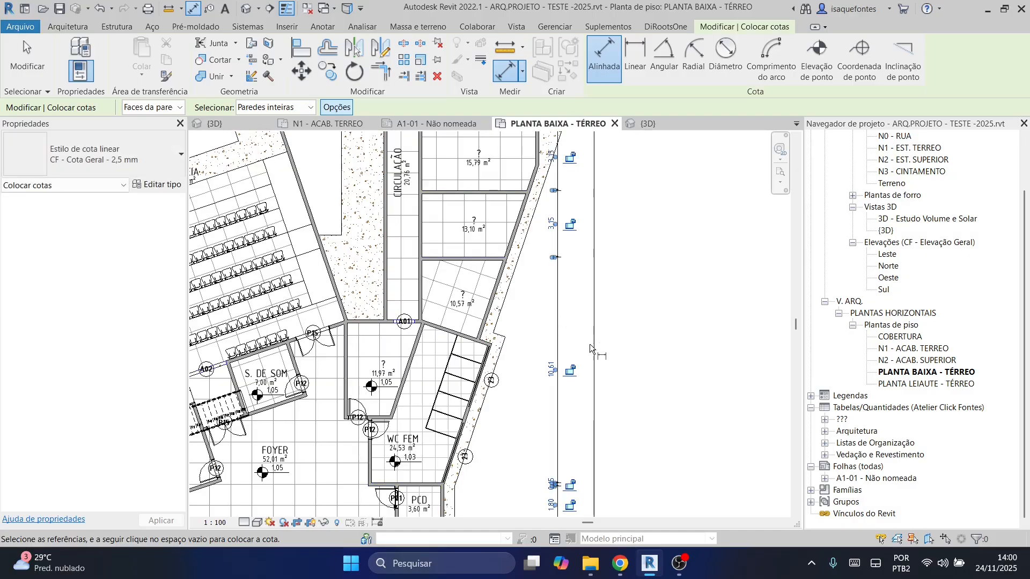
Finish the aligned dimensioning and dismiss the project save reminder without saving.
scroll(600, 354, "down", 4)
scroll(584, 427, "up", 4)
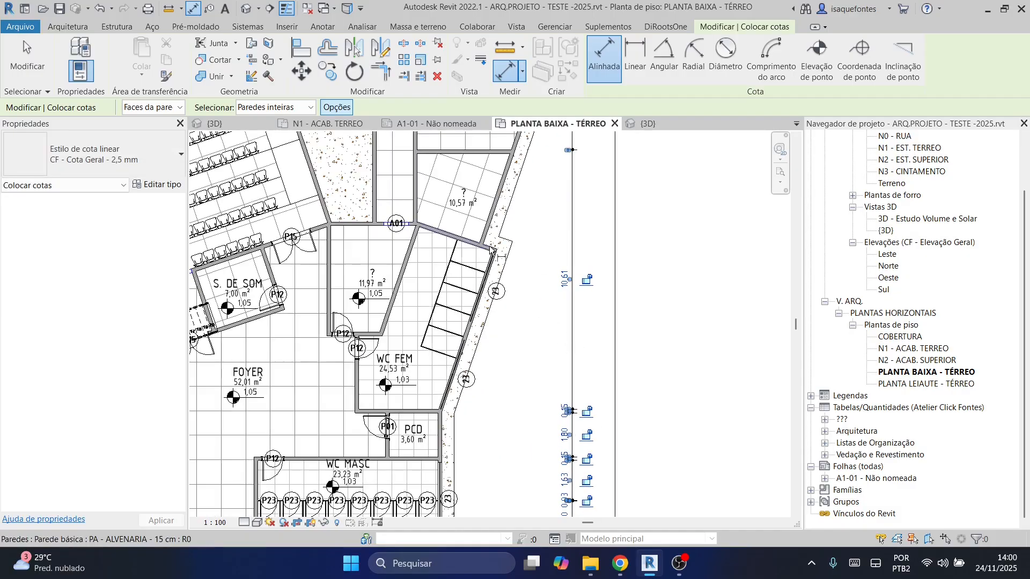
scroll(497, 248, "up", 1)
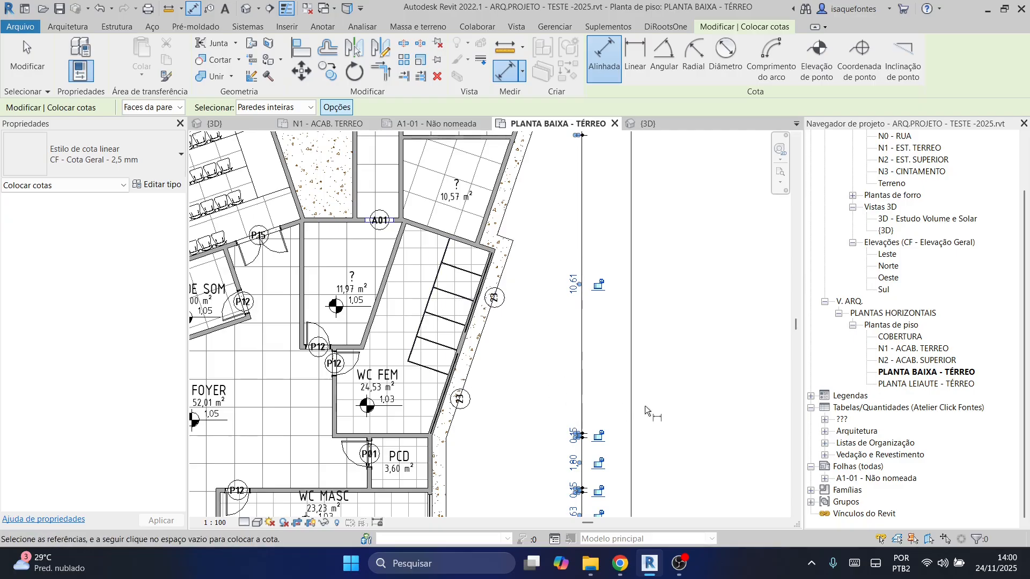
key("Escape")
key("Escape")
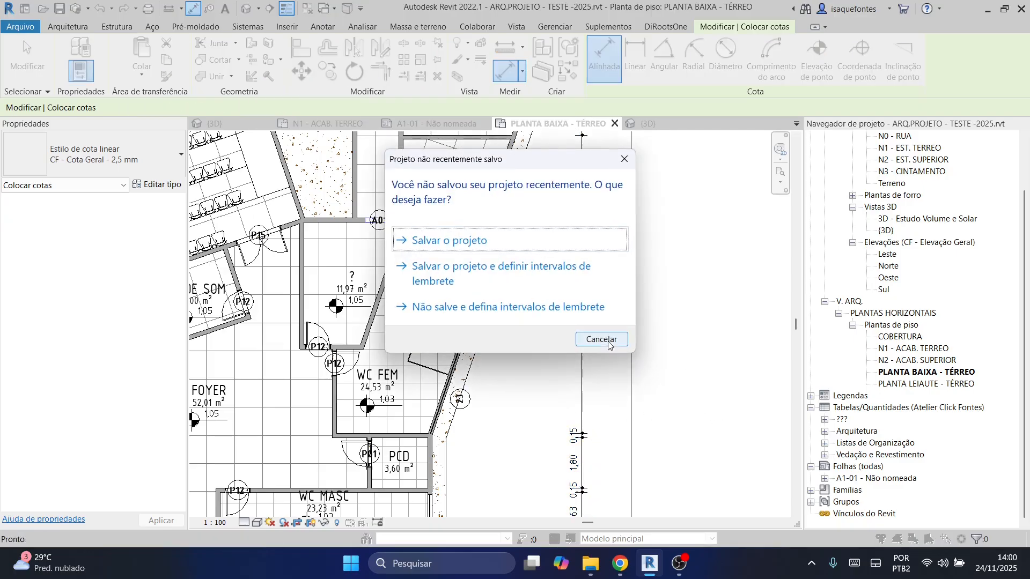
left_click(625, 159)
Edit the vertical string's witness lines to add the wall corner between the 10,57 m² room and WC FEM.
left_click(583, 193)
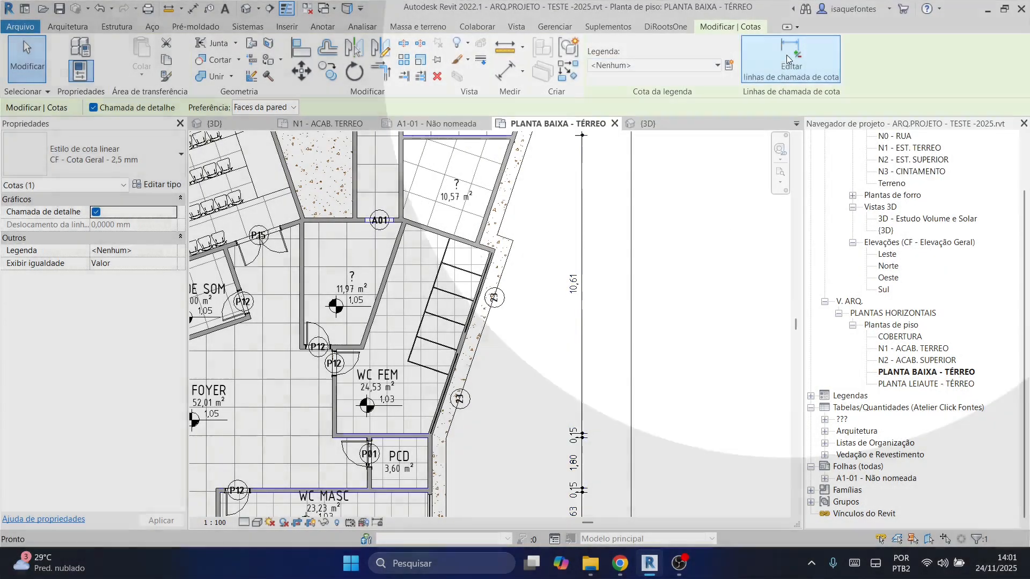
left_click(786, 55)
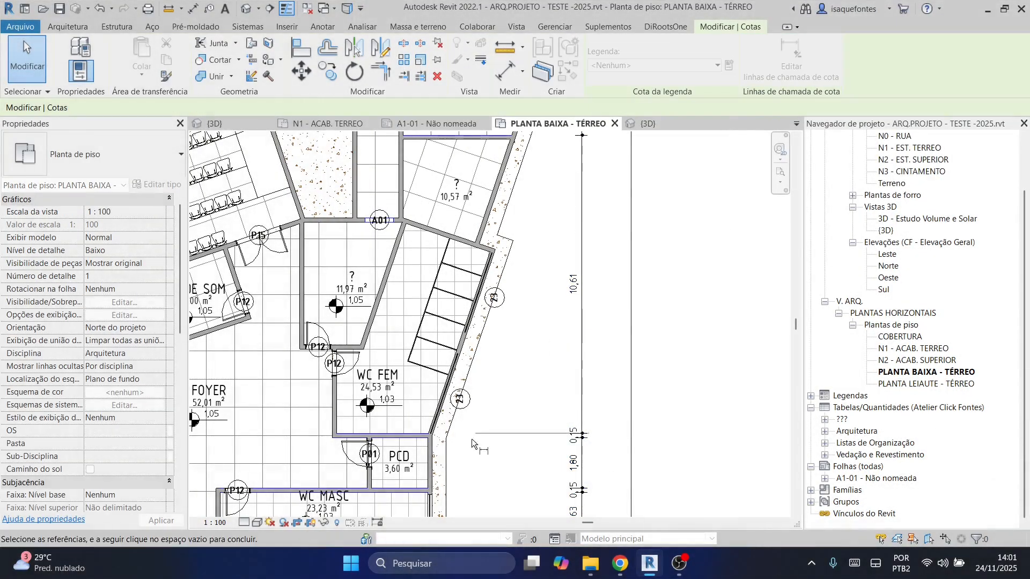
scroll(451, 443, "up", 3)
middle_click_drag(520, 242, 495, 391)
scroll(448, 311, "up", 3)
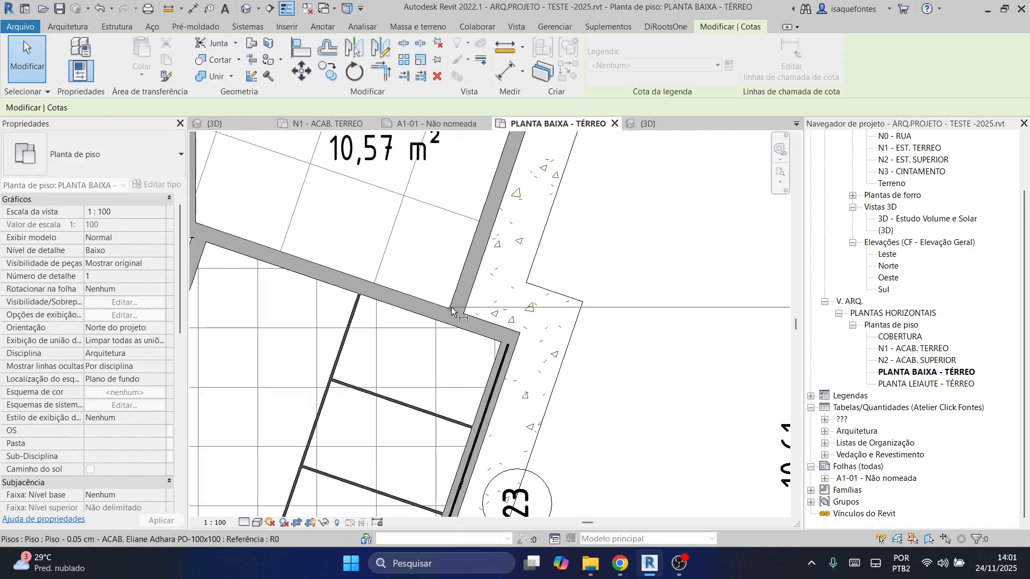
scroll(514, 326, "down", 3)
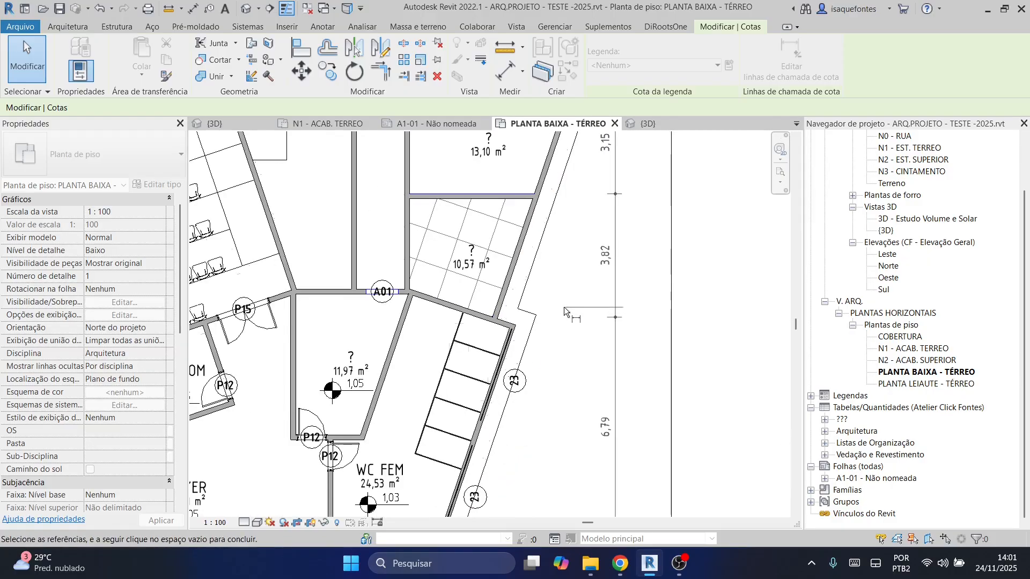
scroll(536, 385, "up", 3)
left_click(474, 336)
Add witness lines at the missing faces of the partitions and top wall around the 13,10, 15,79 and 24,56 m² rooms, then finish editing.
scroll(587, 329, "down", 2)
scroll(587, 329, "down", 2)
middle_click_drag(587, 329, 582, 496)
left_click(557, 399)
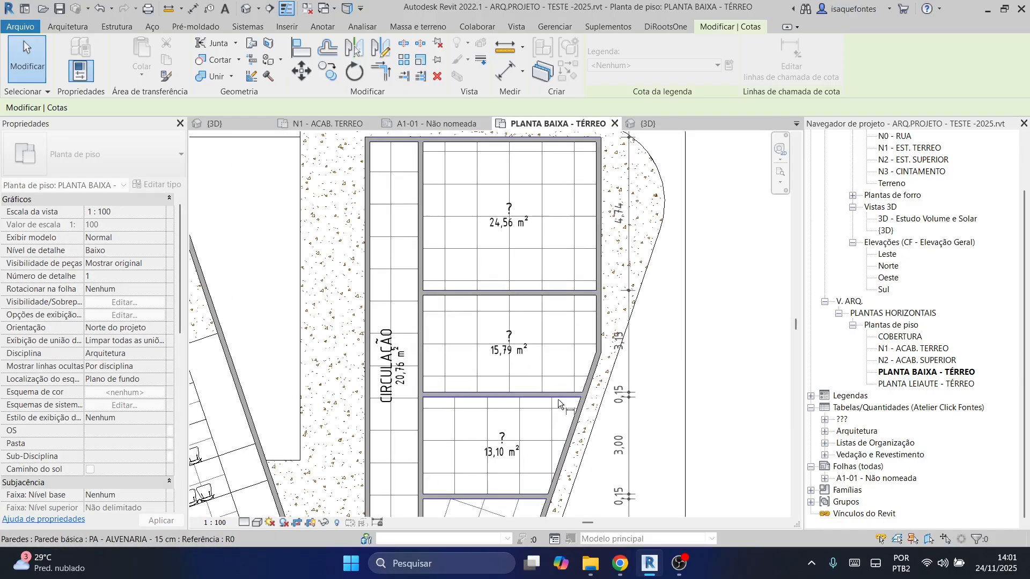
left_click(572, 296)
middle_click_drag(578, 305, 572, 470)
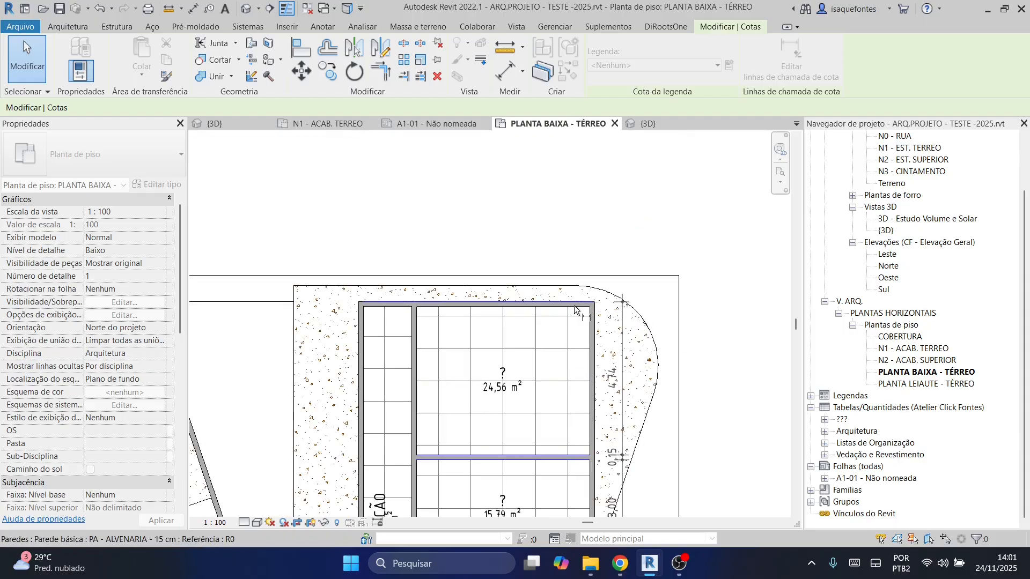
left_click(574, 308)
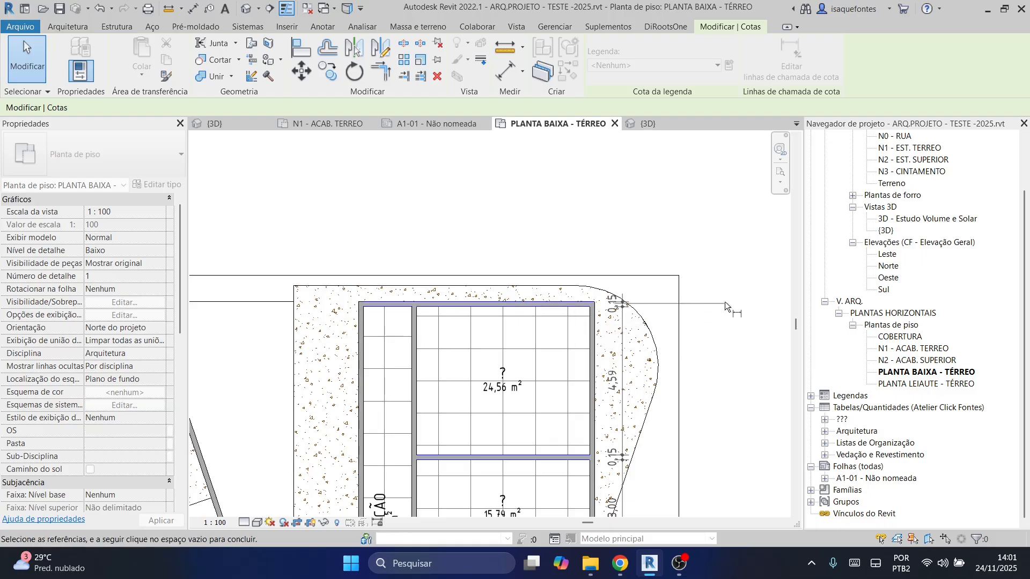
scroll(642, 388, "down", 3)
middle_click_drag(659, 406, 658, 335)
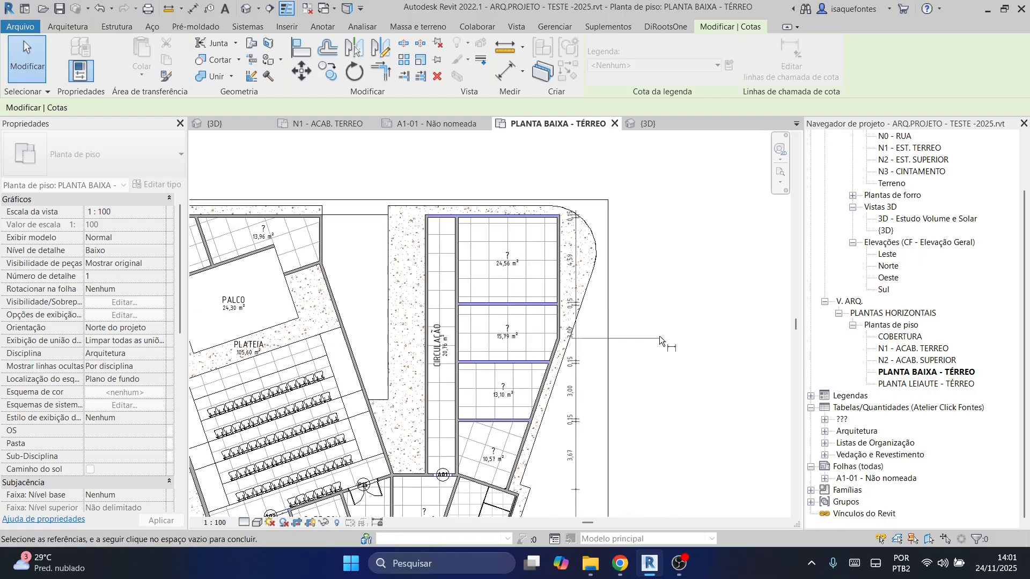
left_click(674, 303)
Deselect the dimension string and examine the dimensions along the right and lower sides of the whole plan.
scroll(569, 227, "up", 3)
scroll(697, 370, "down", 3)
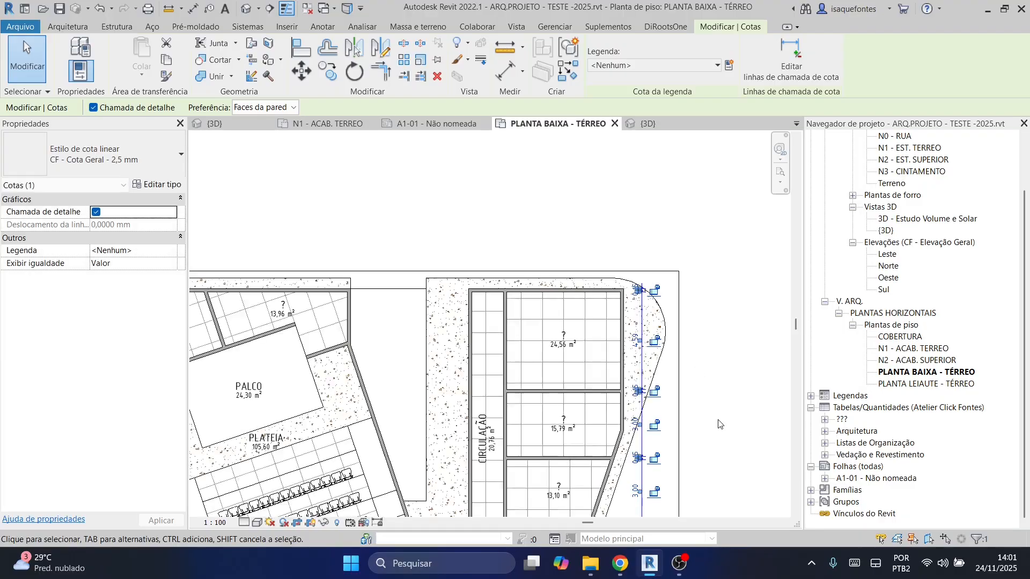
middle_click_drag(719, 423, 689, 228)
left_click(689, 228)
scroll(659, 293, "down", 4)
scroll(651, 406, "down", 1)
middle_click_drag(651, 407, 518, 180)
scroll(518, 181, "down", 3)
middle_click_drag(574, 265, 601, 366)
middle_click_drag(556, 336, 591, 174)
middle_click_drag(584, 336, 586, 434)
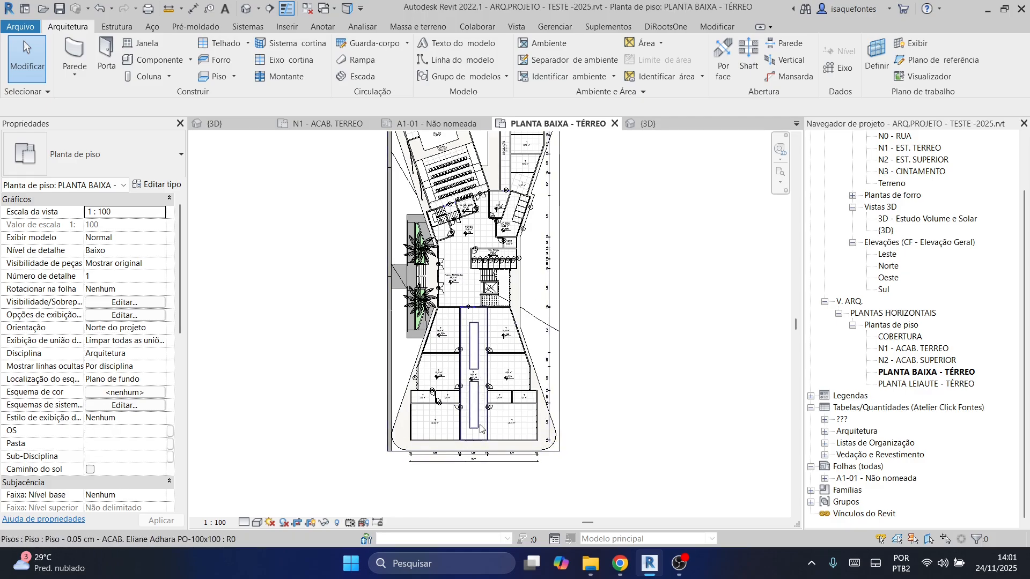
scroll(480, 429, "down", 3)
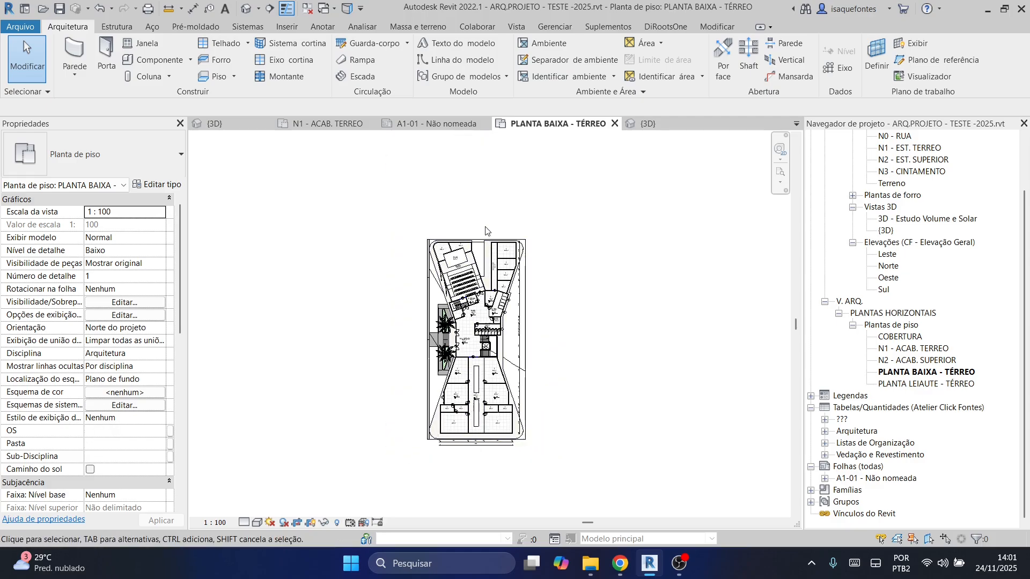
scroll(484, 382, "up", 5)
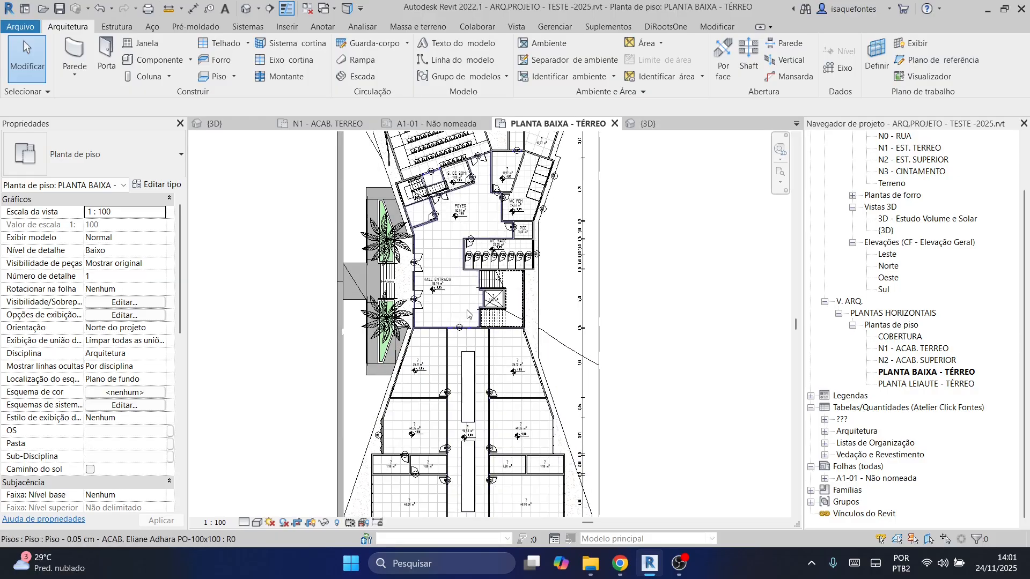
Examine the entrance hall, the whole ground-floor plan and the stair area below WC MASC.
scroll(443, 314, "up", 3)
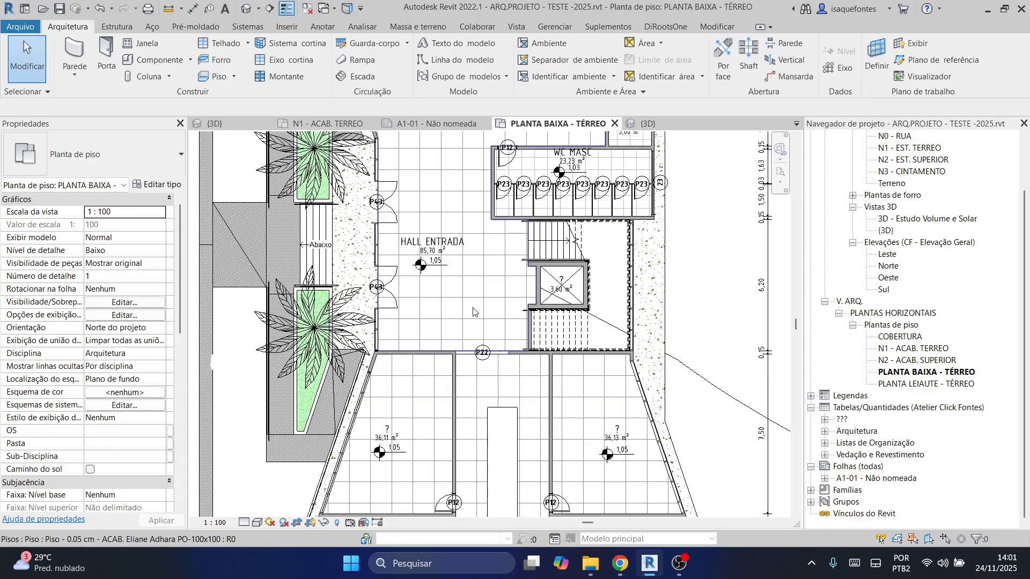
scroll(473, 312, "down", 6)
scroll(629, 319, "down", 1)
middle_click_drag(630, 326, 599, 349)
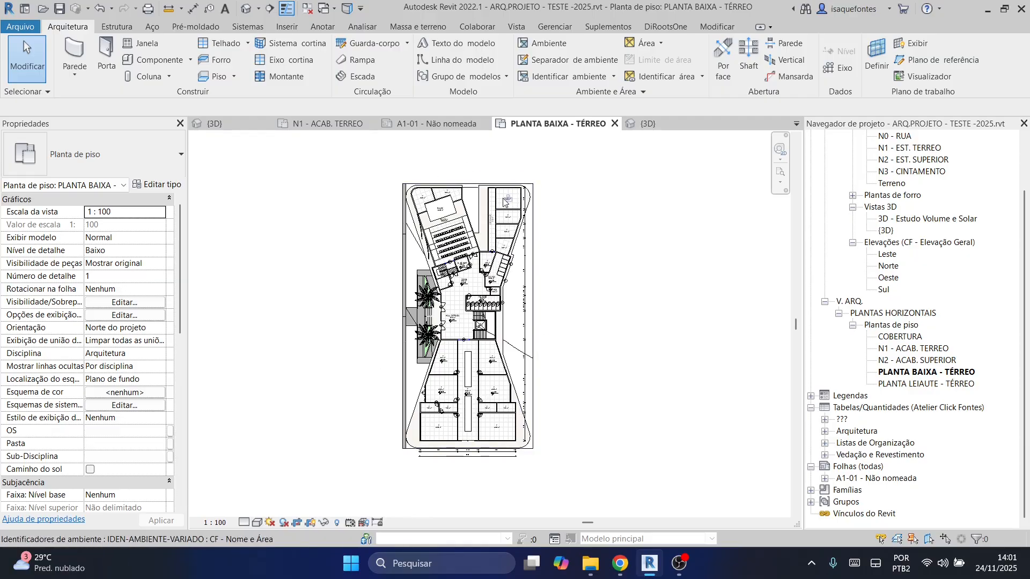
scroll(485, 306, "up", 6)
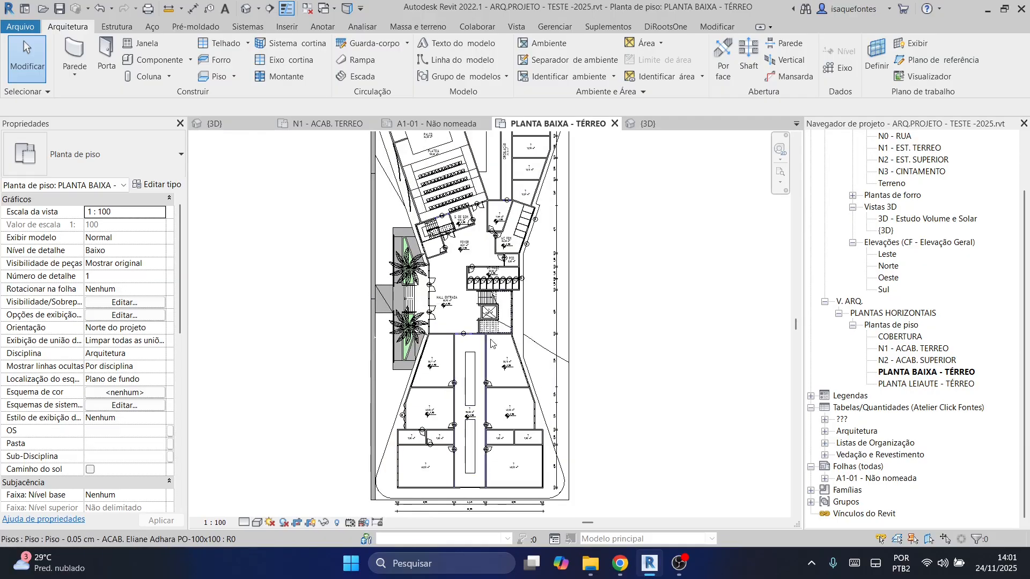
scroll(489, 310, "up", 8)
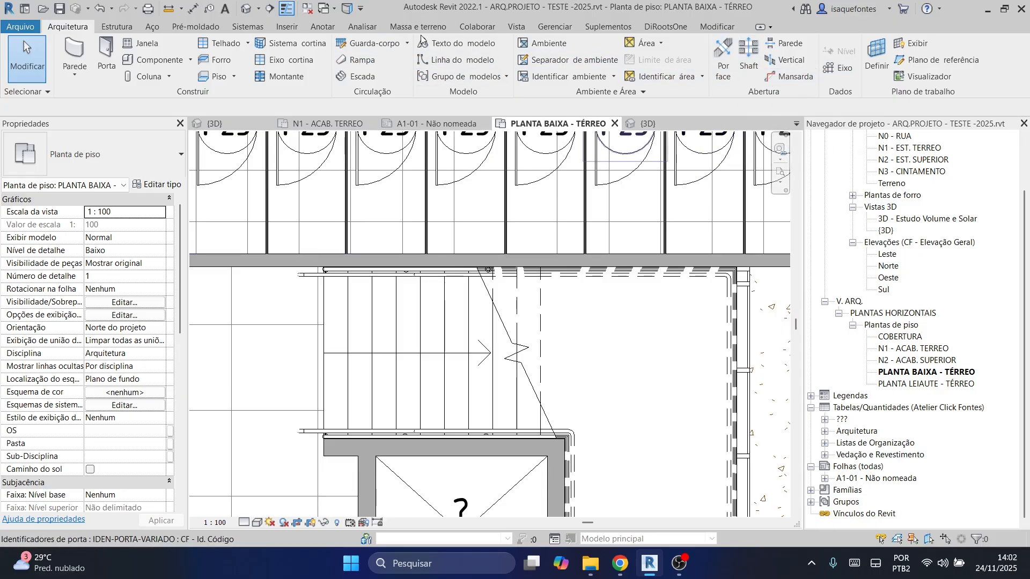
Try to tag the stair railing below WC MASC by category.
left_click(322, 27)
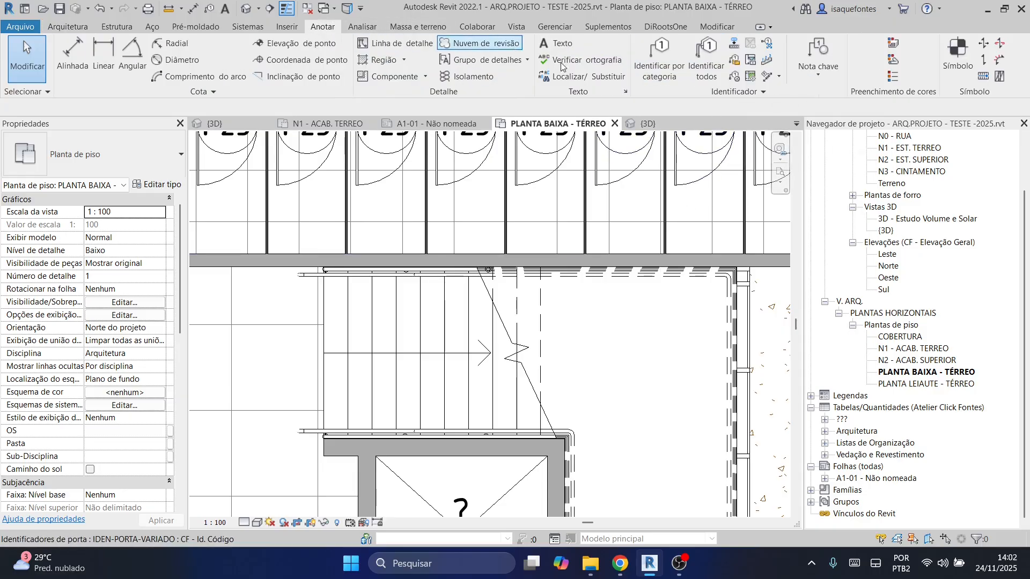
left_click(659, 58)
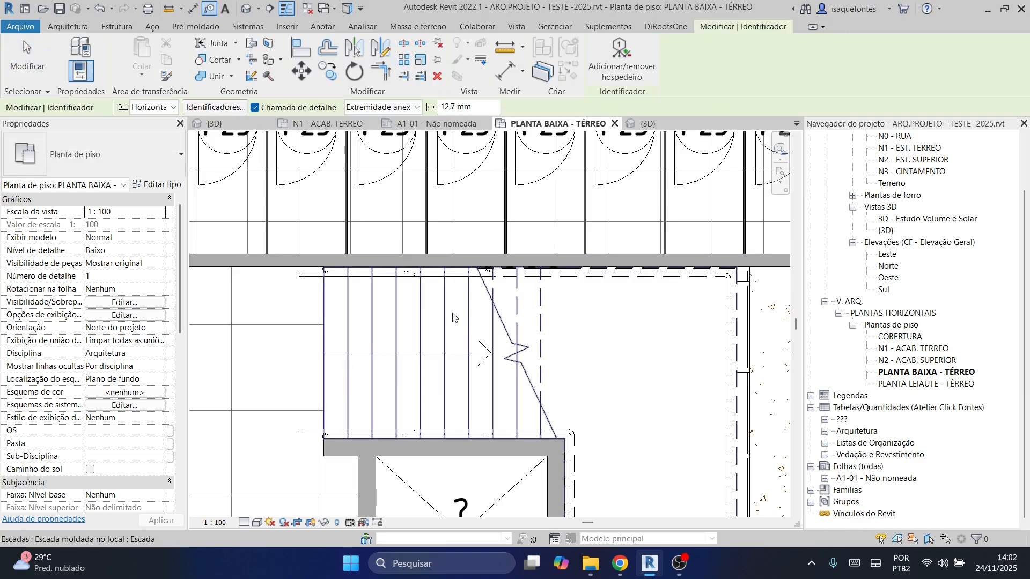
left_click(446, 281)
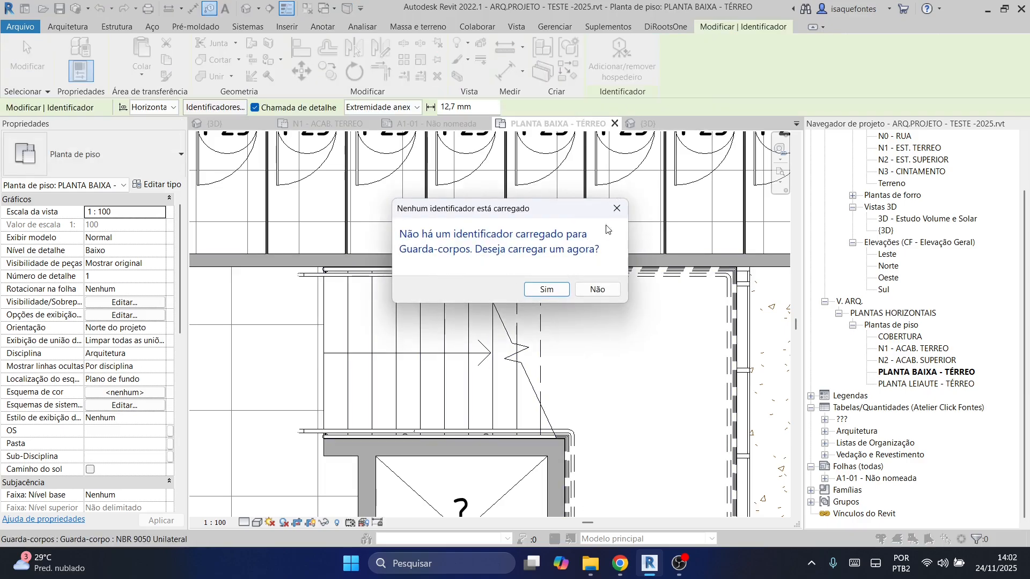
left_click(618, 215)
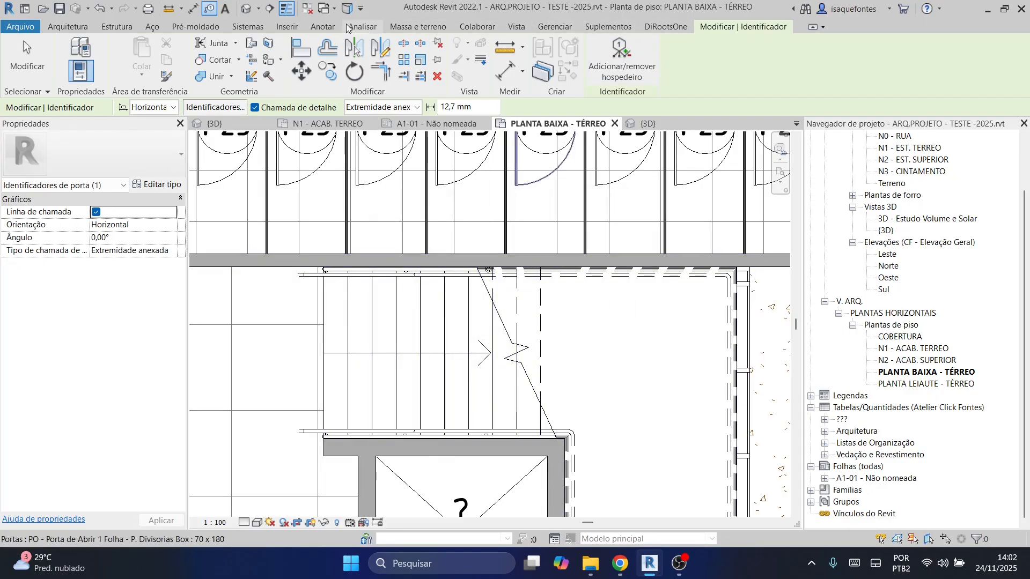
Tag the stair railing below WC MASC with a multi-category tag, type CF - Ident. Multiplos - Código e Descrição, using a free-end leader.
left_click(323, 26)
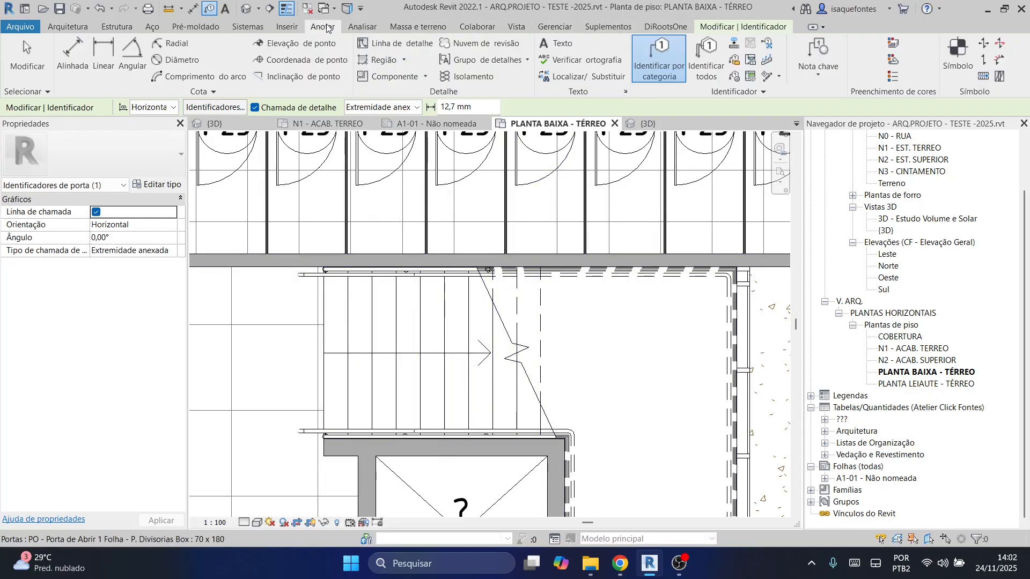
left_click(734, 61)
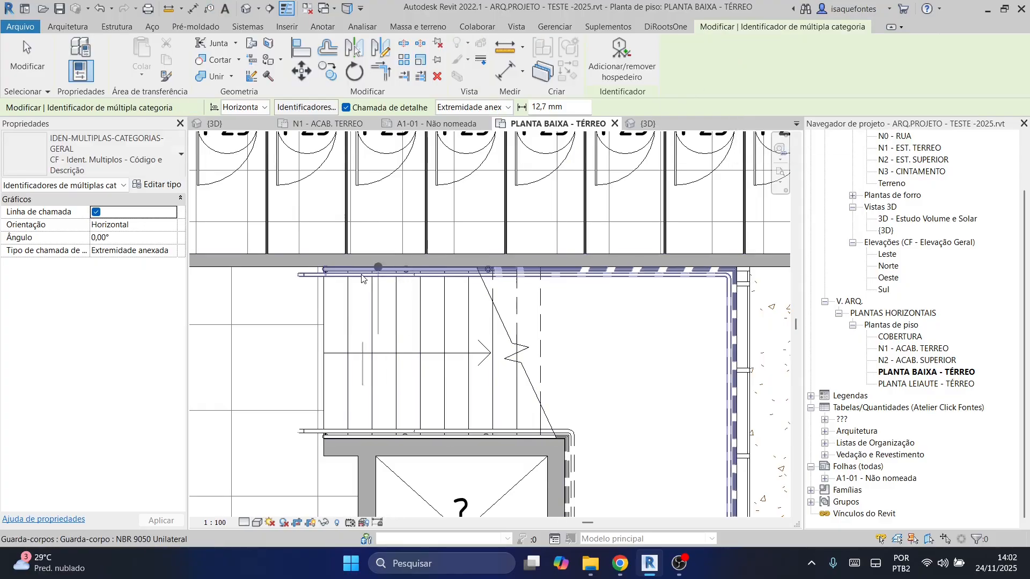
left_click(107, 156)
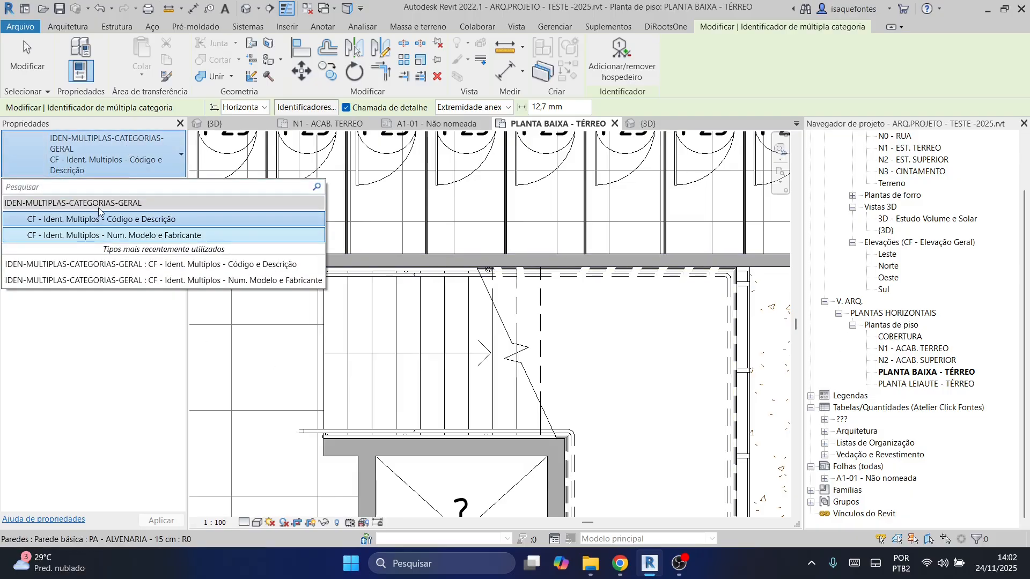
left_click(101, 218)
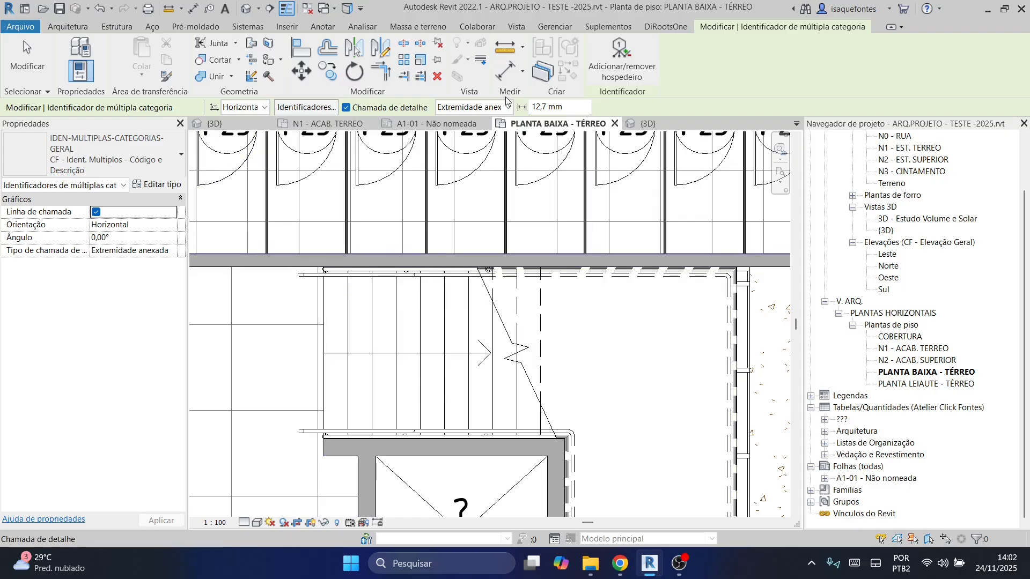
left_click(473, 109)
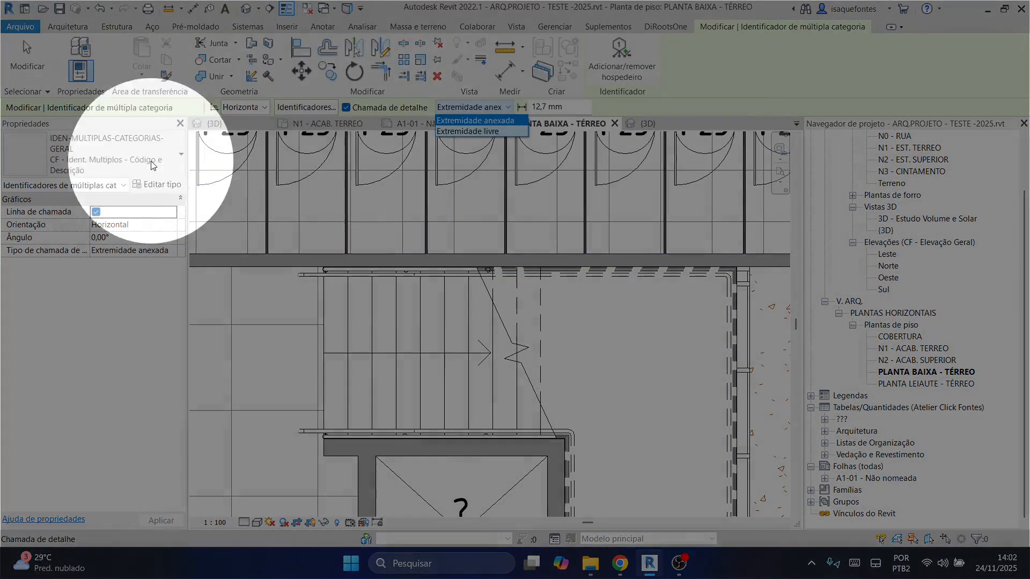
left_click(467, 131)
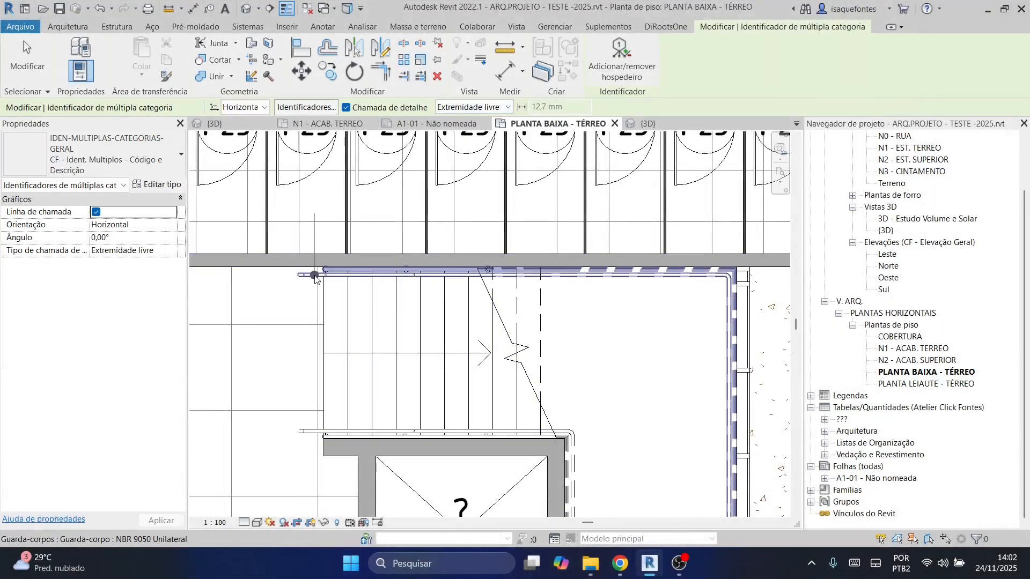
scroll(316, 275, "up", 2)
left_click(315, 276)
left_click(315, 315)
left_click(644, 320)
middle_click_drag(662, 322, 563, 338)
key("Escape")
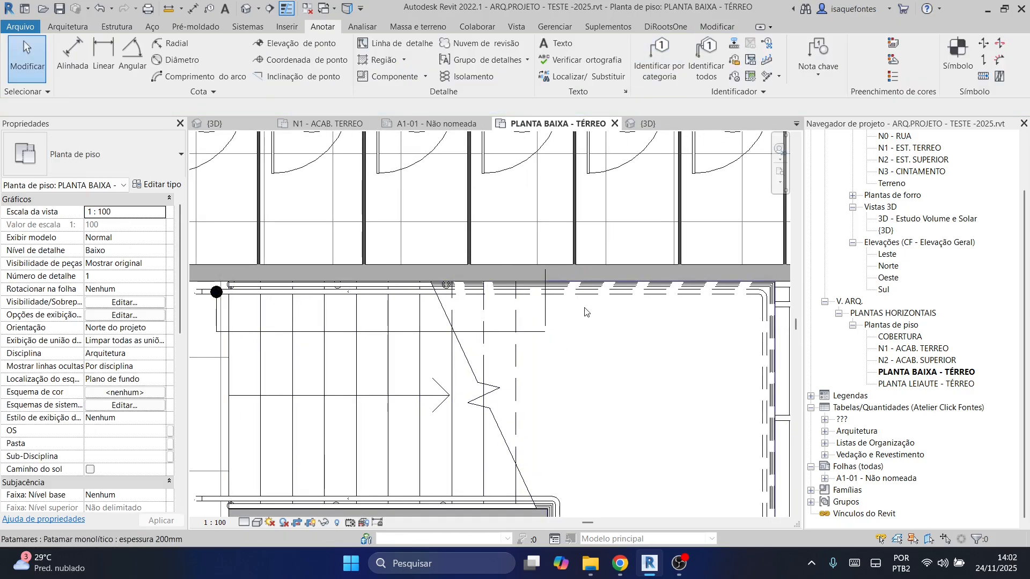
Set the Descrição of the railing type NBR 9050 Unilateral to "Guarda Corpo - 110cm Alt." and deselect the railing.
left_click(590, 292)
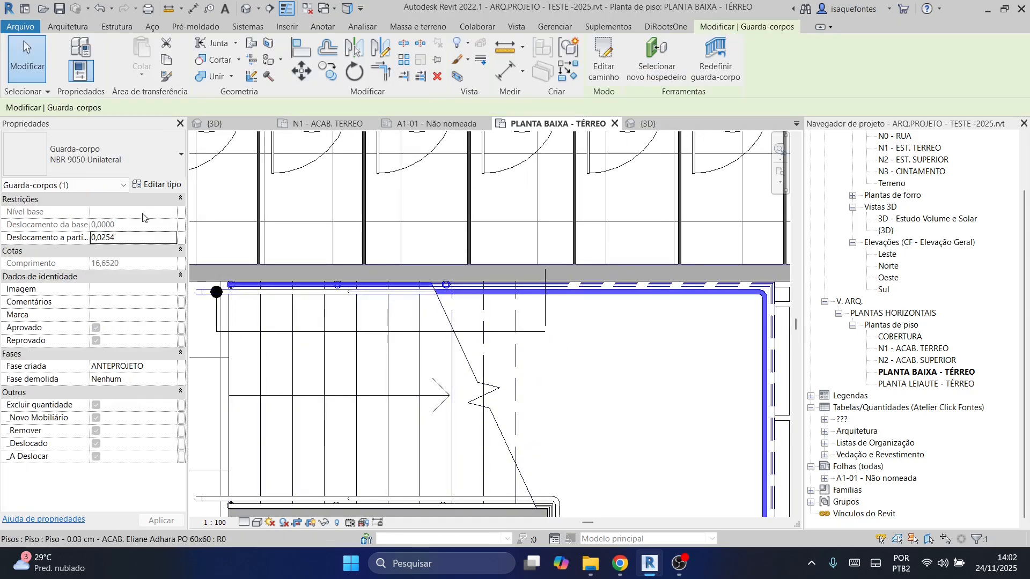
left_click(179, 185)
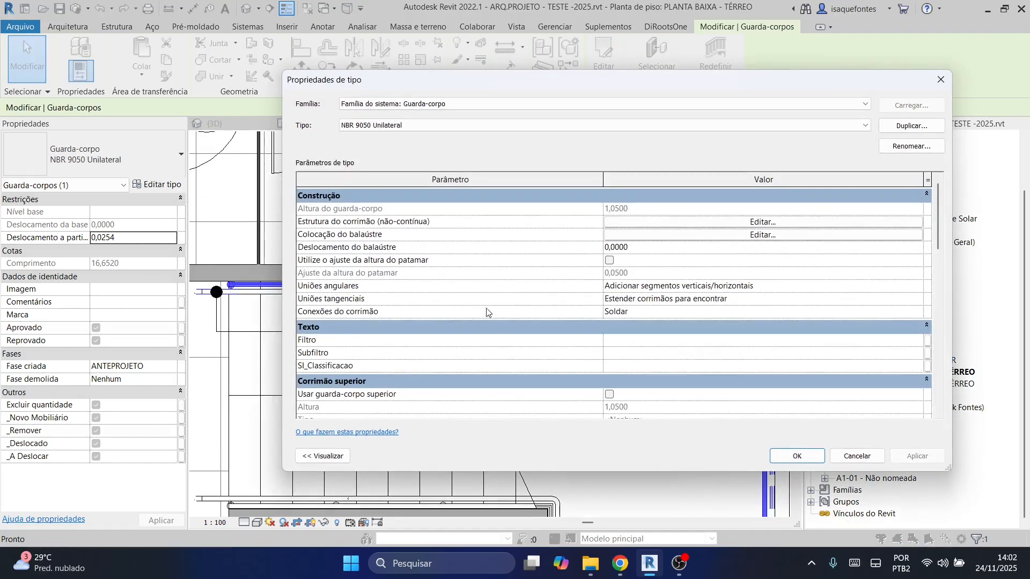
scroll(362, 213, "down", 2)
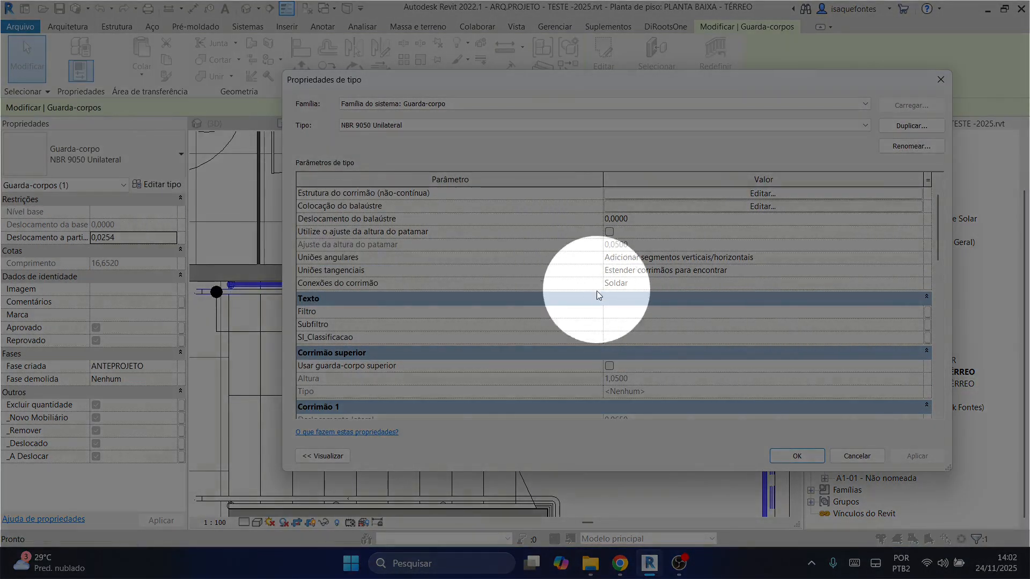
scroll(594, 311, "down", 10)
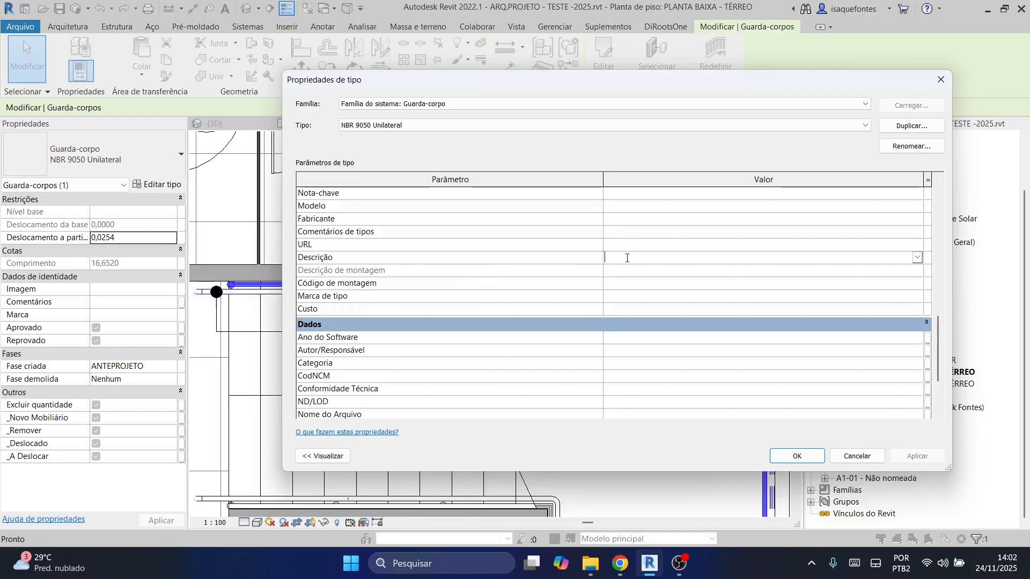
type("Guarda Corpo - 110cm Alt.")
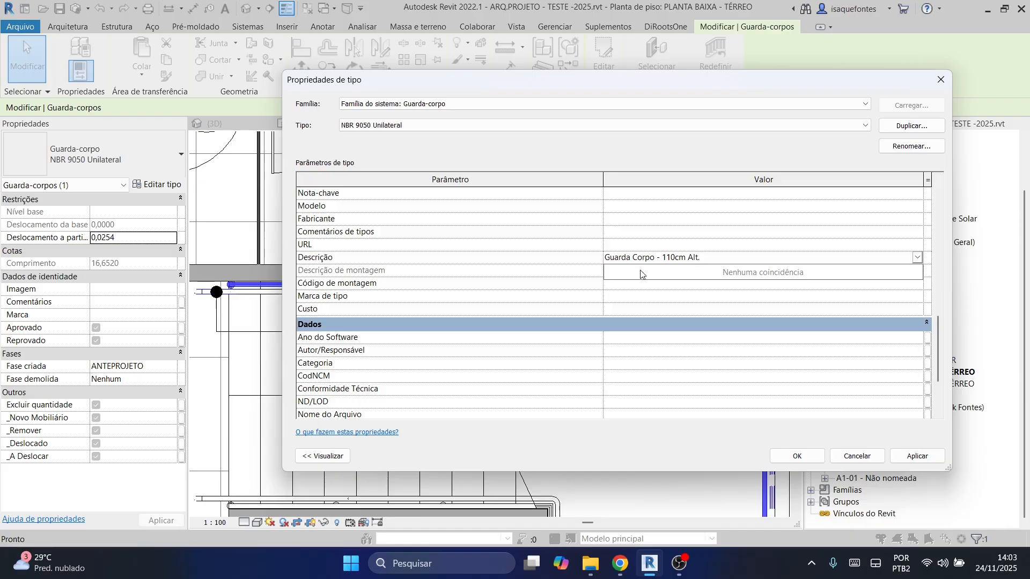
left_click(788, 456)
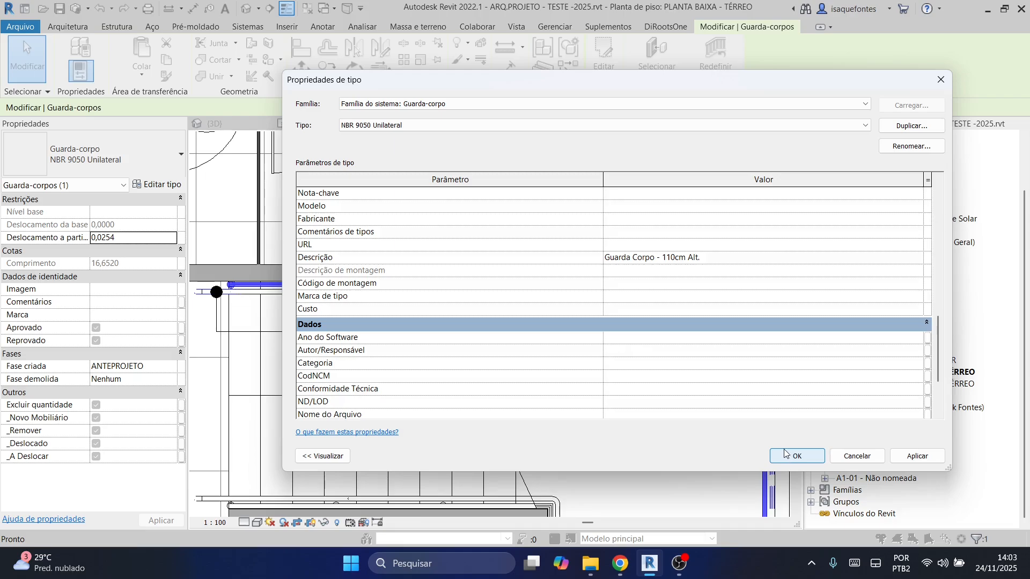
scroll(634, 388, "up", 5)
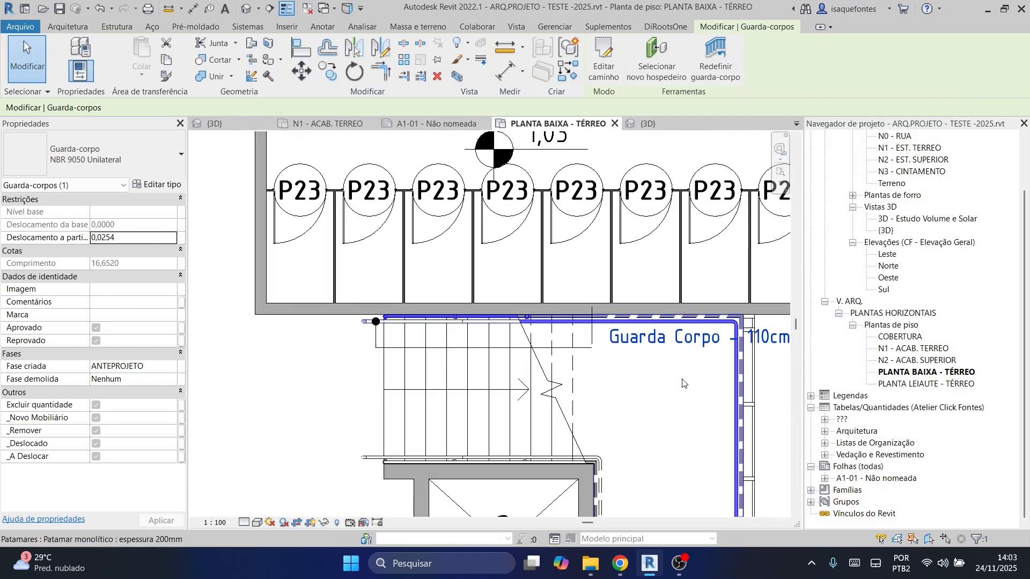
middle_click_drag(634, 388, 501, 345)
scroll(498, 408, "down", 1)
key("Escape")
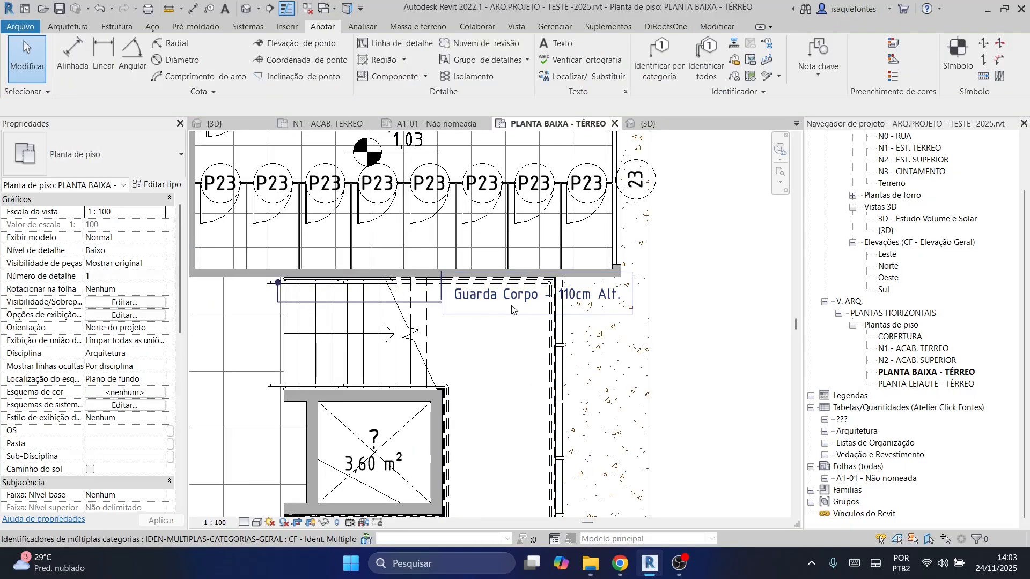
Turn the railing tag to vertical orientation and move it beside the railing along the outer curtain wall.
left_click(472, 305)
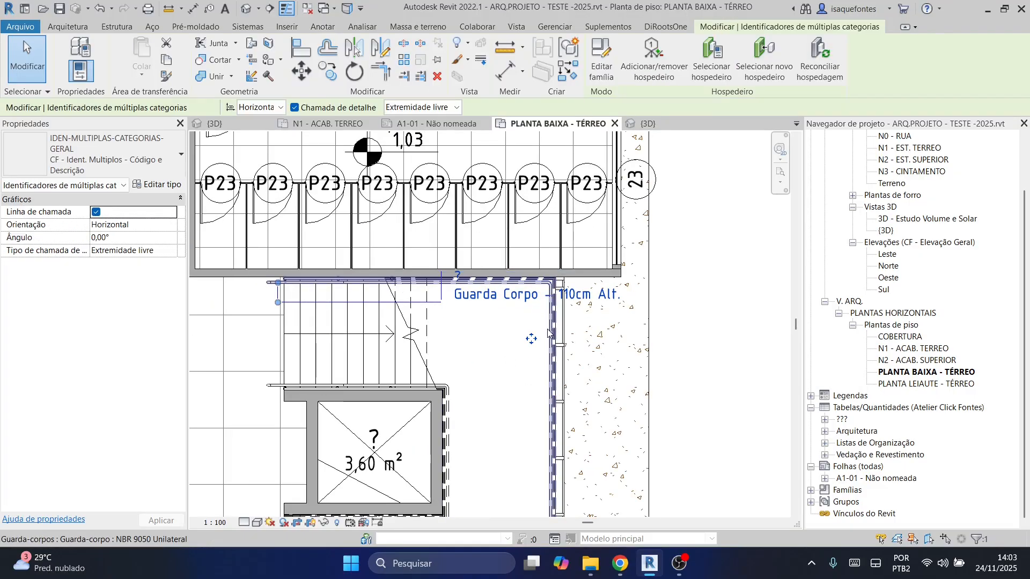
key("space")
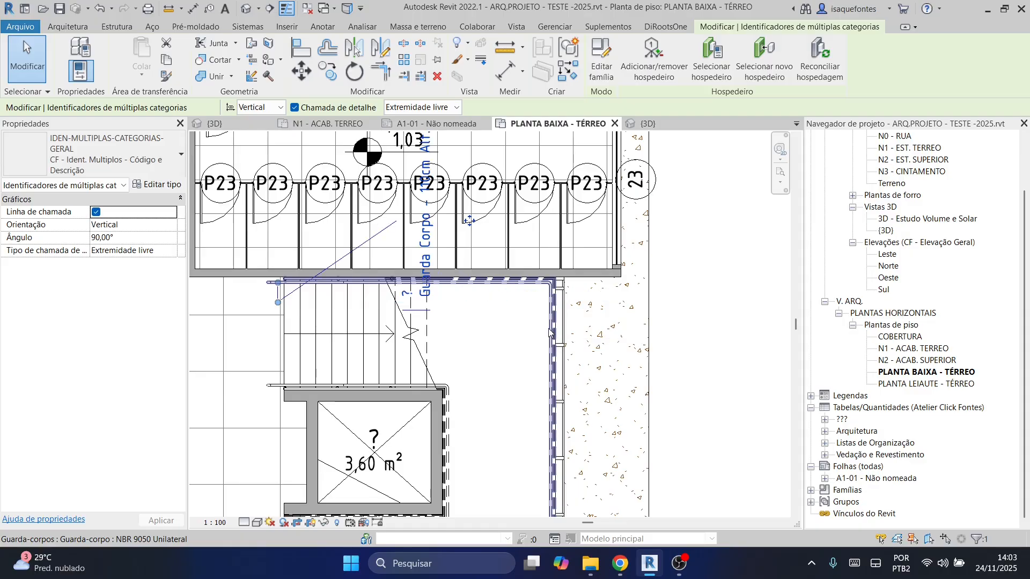
left_click_drag(472, 225, 584, 381)
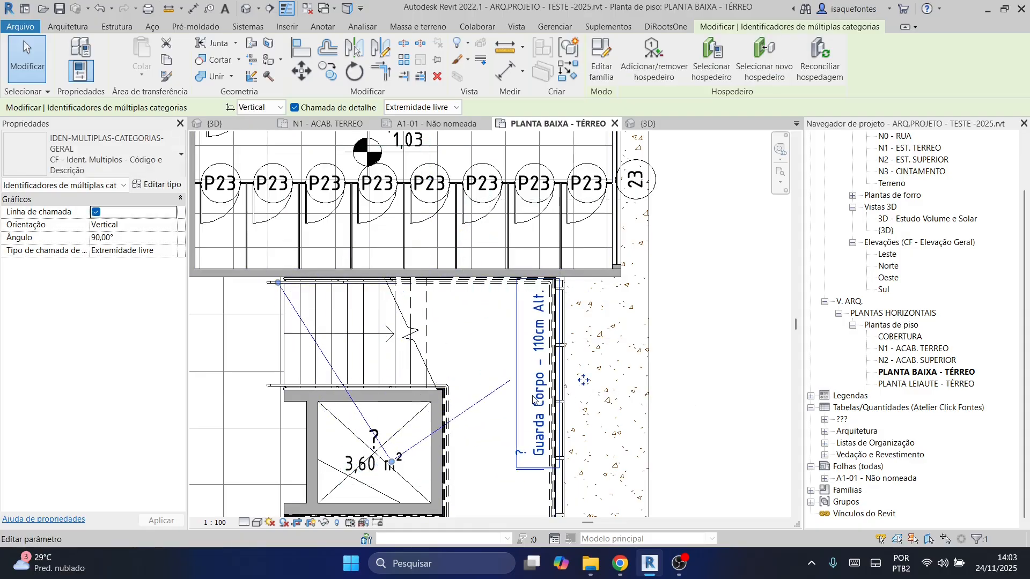
middle_click_drag(539, 388, 539, 370)
Attach the tag's leader end to the railing's lower outer corner and bring its elbow close to the railing.
left_click_drag(278, 266, 420, 325)
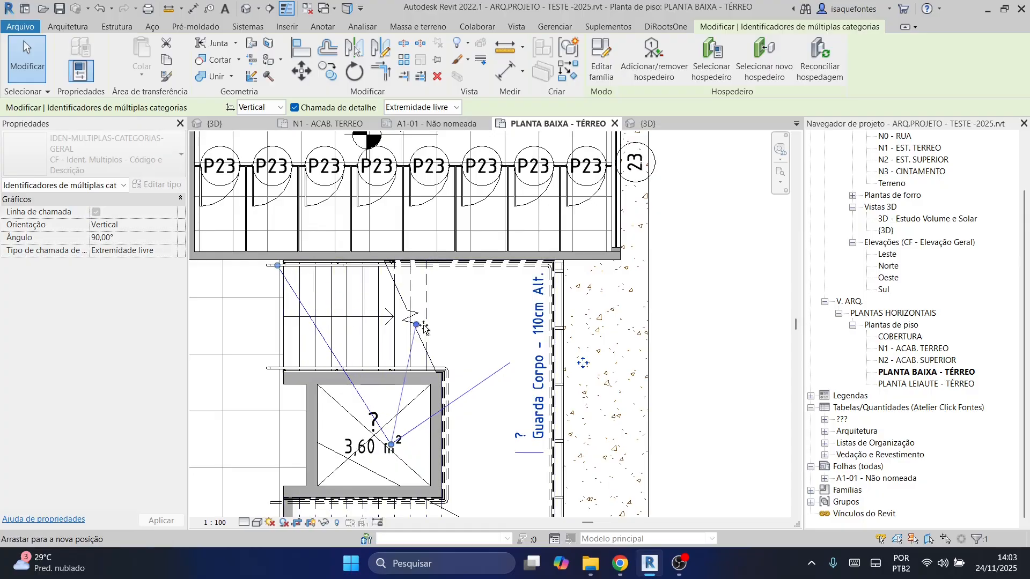
left_click_drag(468, 288, 491, 348)
left_click_drag(500, 479, 500, 479)
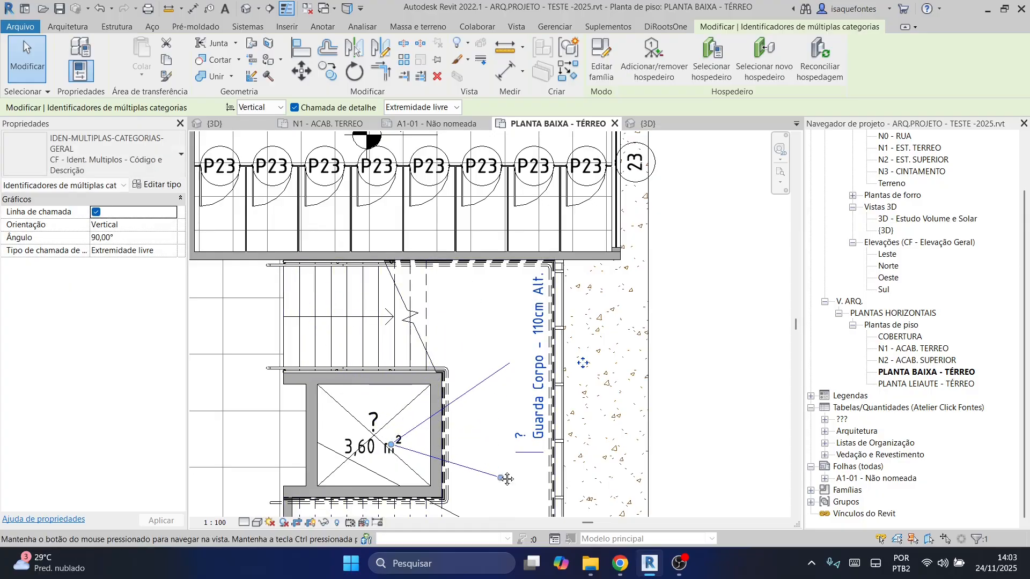
middle_click_drag(500, 478, 503, 314)
left_click_drag(499, 306, 531, 363)
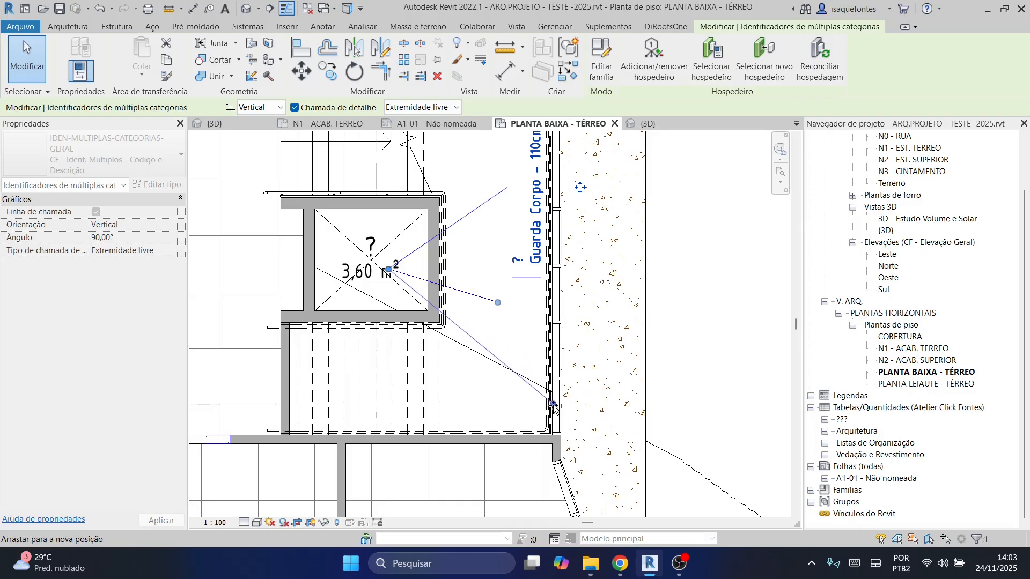
scroll(547, 424, "up", 5)
mouse_move(544, 419)
left_mouse_down()
mouse_move(550, 443)
mouse_move(557, 421)
left_mouse_up()
scroll(557, 421, "down", 4)
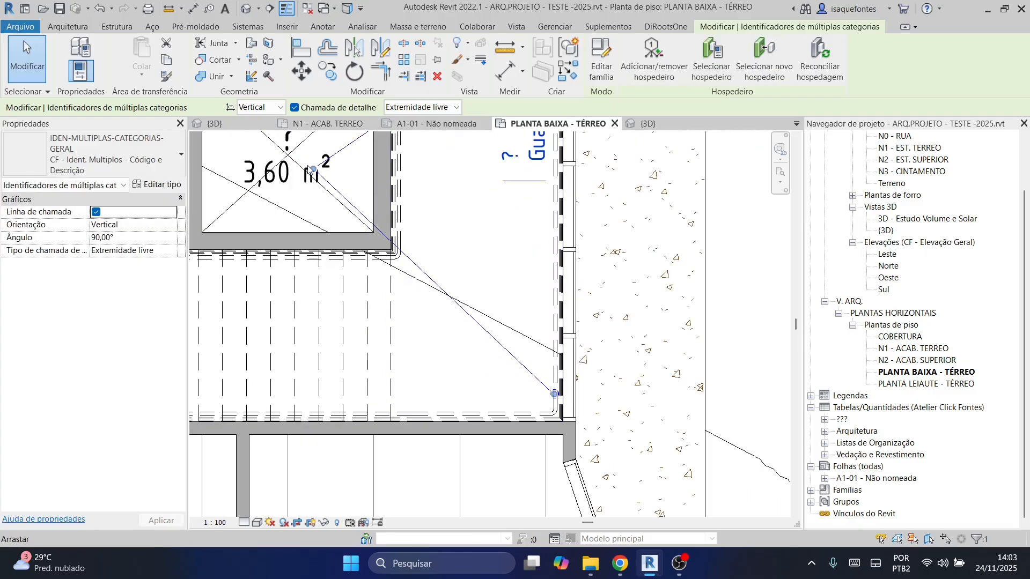
left_click_drag(522, 326, 532, 301)
Shift the railing tag slightly inward from the railing, straighten its leader into a right angle and deselect it.
middle_click_drag(520, 196, 523, 306)
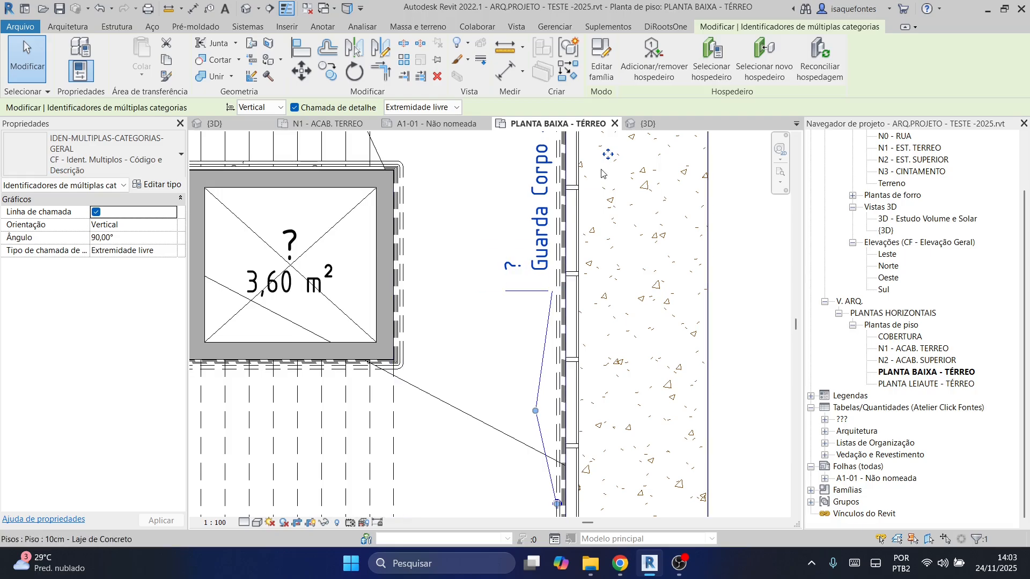
left_click_drag(608, 156, 584, 154)
left_click_drag(510, 415, 520, 413)
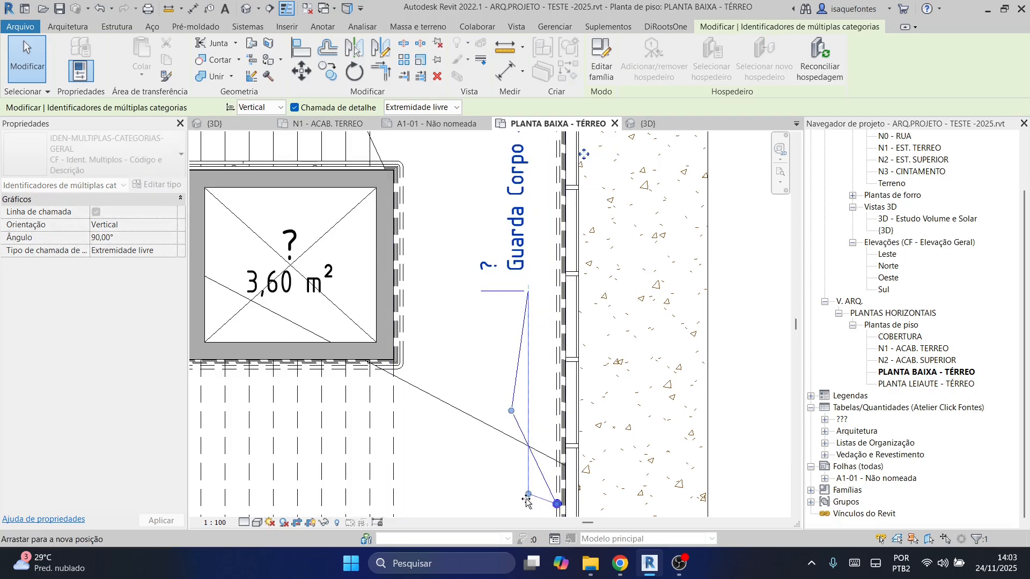
left_click_drag(526, 504, 526, 505)
scroll(585, 483, "down", 3)
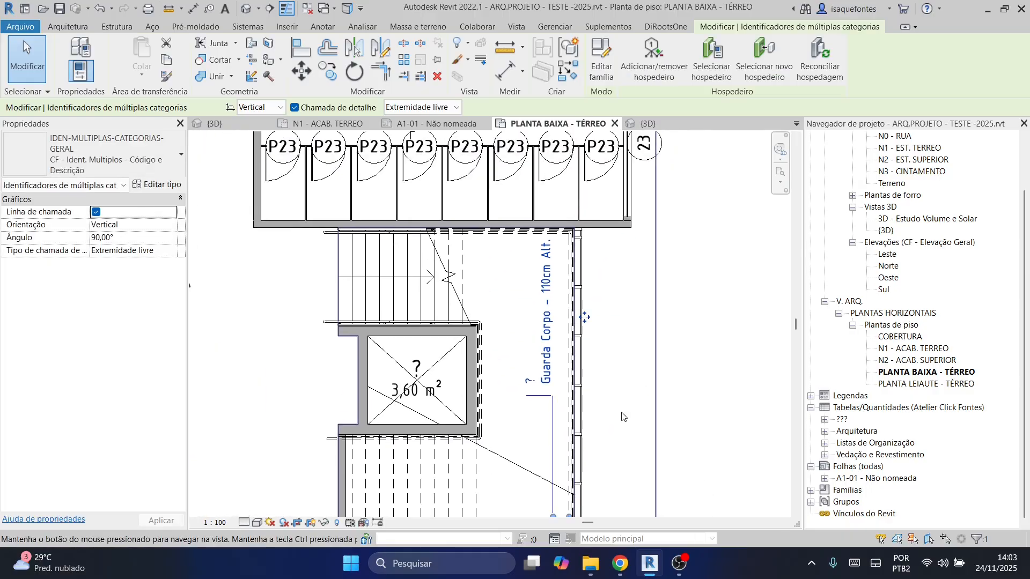
left_click(723, 316)
scroll(708, 327, "down", 2)
scroll(590, 375, "up", 2)
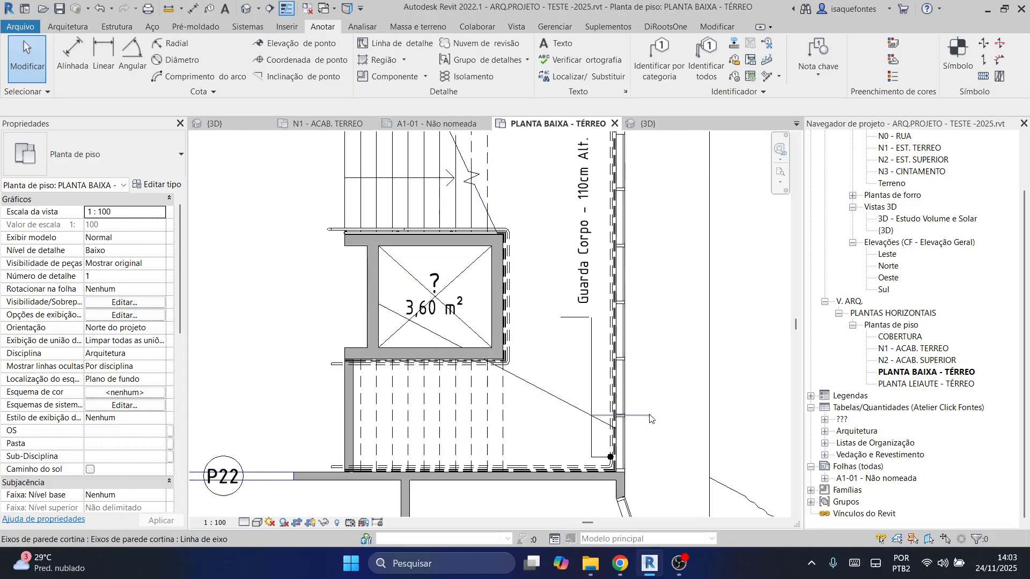
scroll(584, 379, "up", 3)
scroll(585, 379, "down", 3)
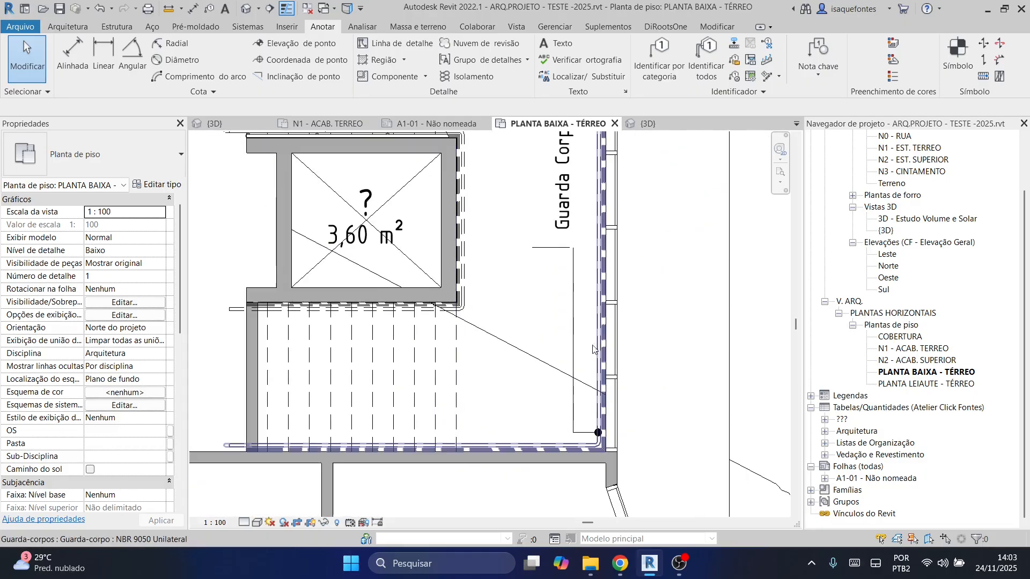
Add riser numbers to the upper and lower flights of the staircase beside the entrance hall.
scroll(573, 267, "up", 1)
scroll(573, 266, "down", 3)
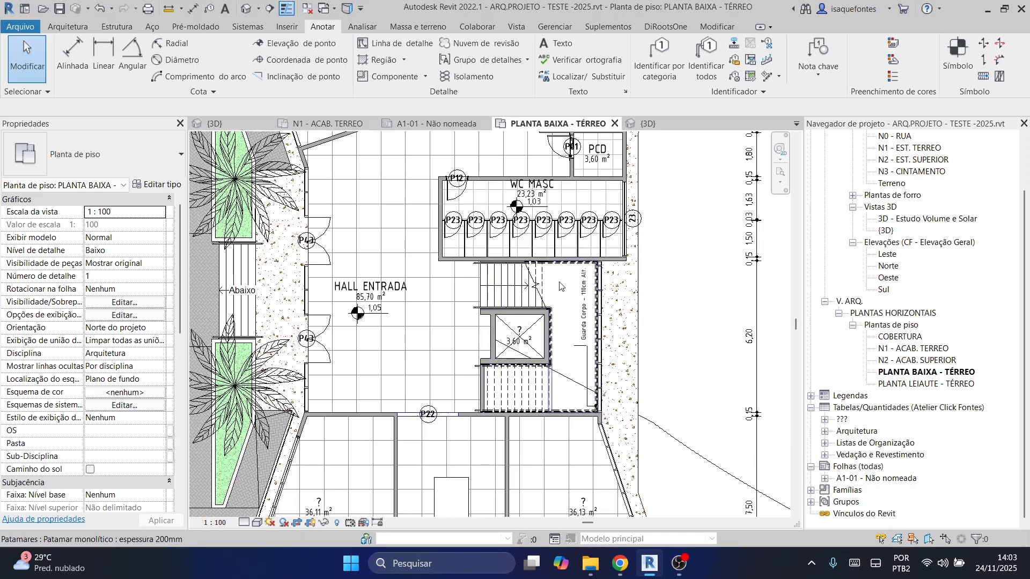
scroll(560, 286, "up", 2)
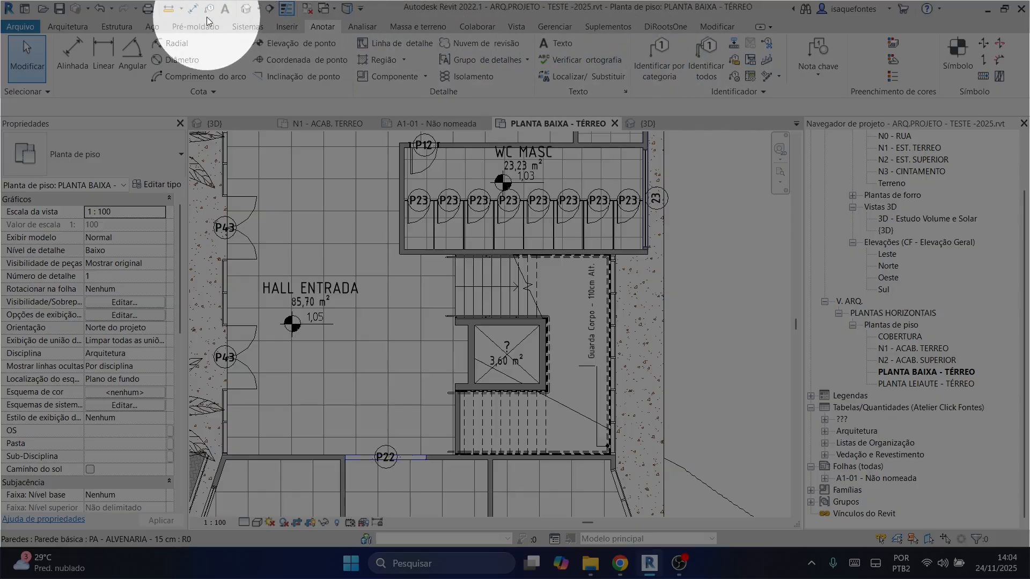
left_click(766, 61)
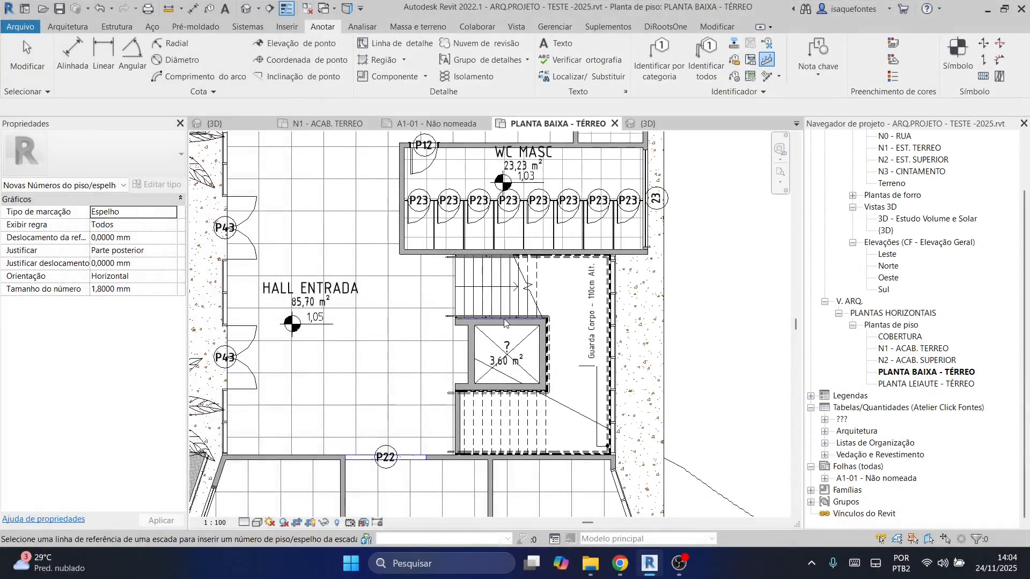
left_click(505, 276)
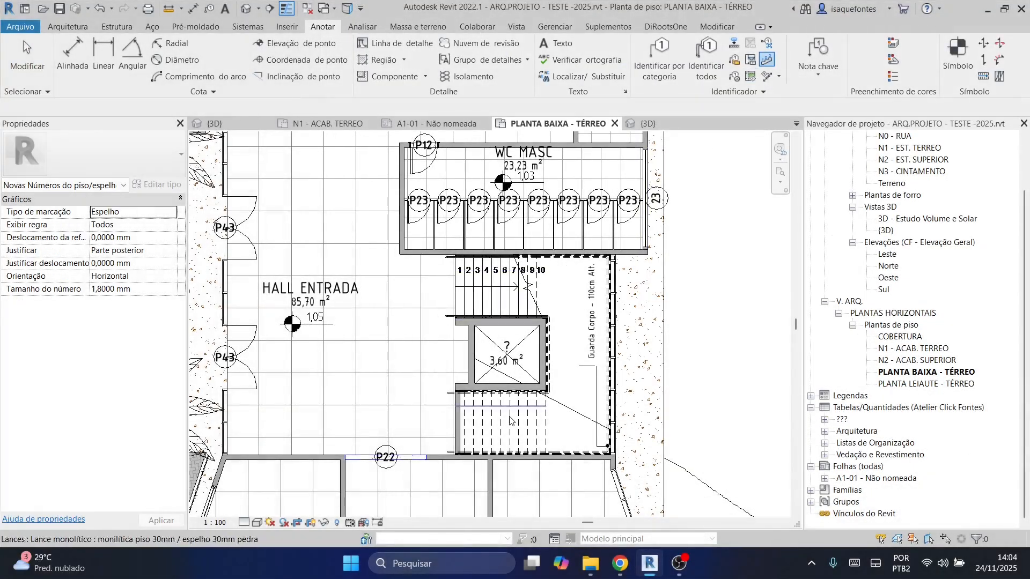
left_click(507, 439)
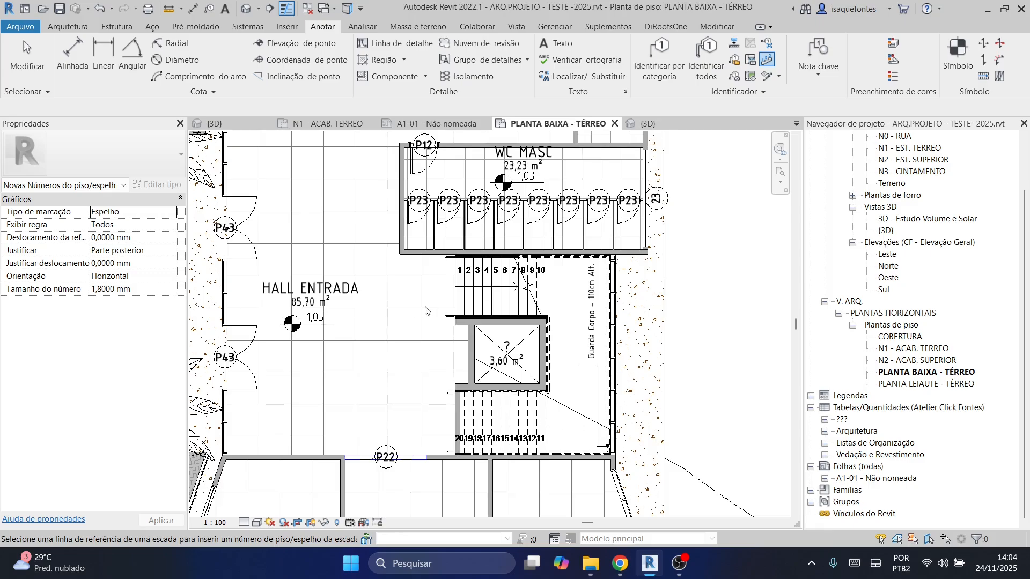
Begin an aligned dimension string from the outer curtain wall's faces to the outer face of the shaft wall beside the stair.
left_click(73, 54)
scroll(597, 303, "up", 5)
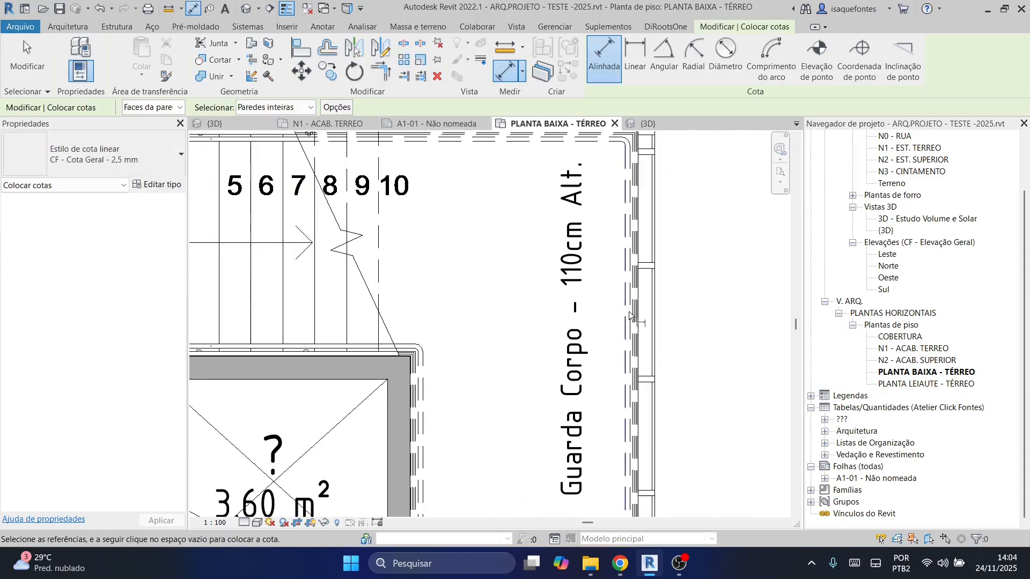
scroll(656, 327, "up", 3)
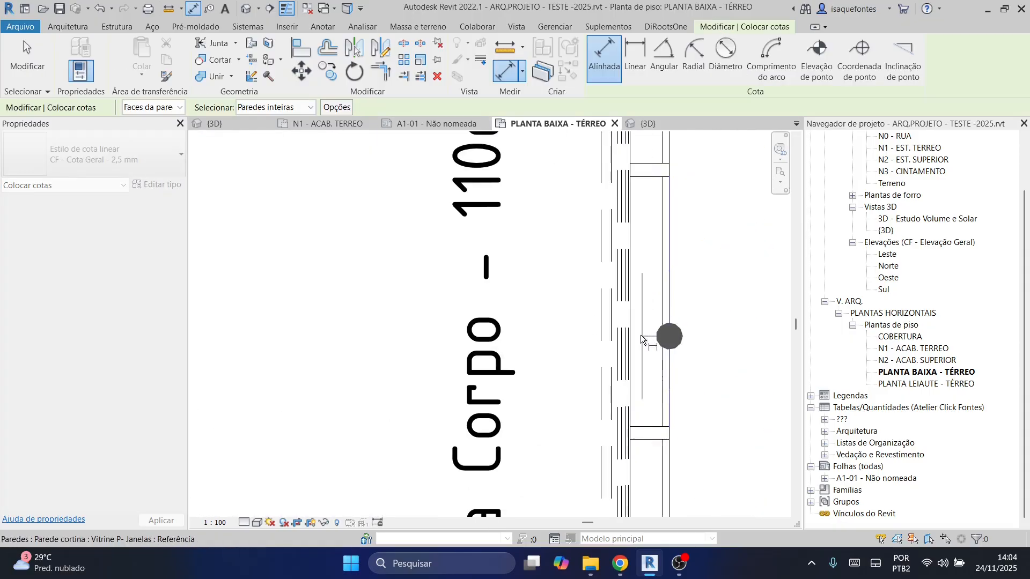
scroll(634, 314, "up", 3)
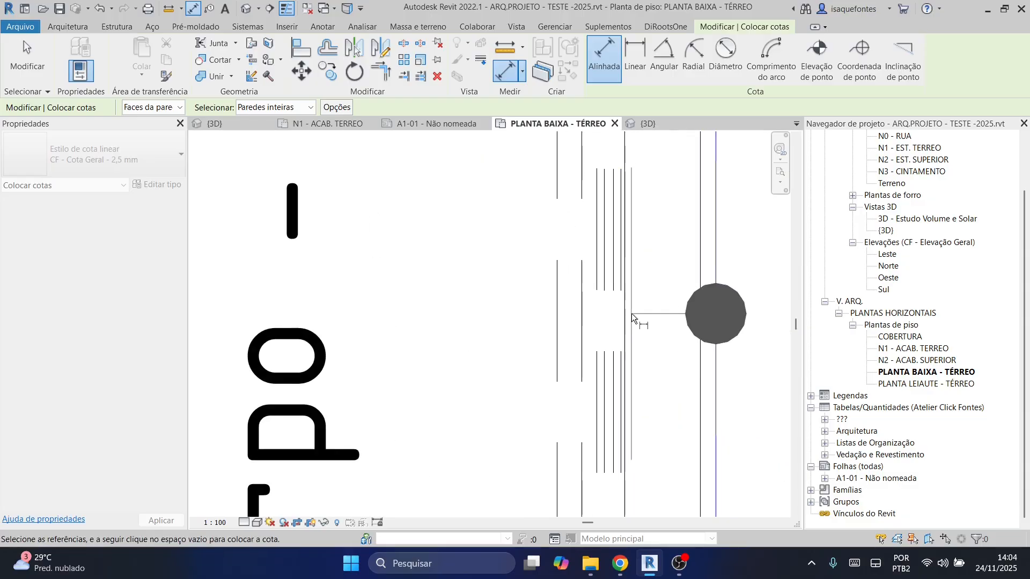
scroll(629, 313, "down", 4)
scroll(625, 308, "down", 2)
scroll(414, 301, "up", 6)
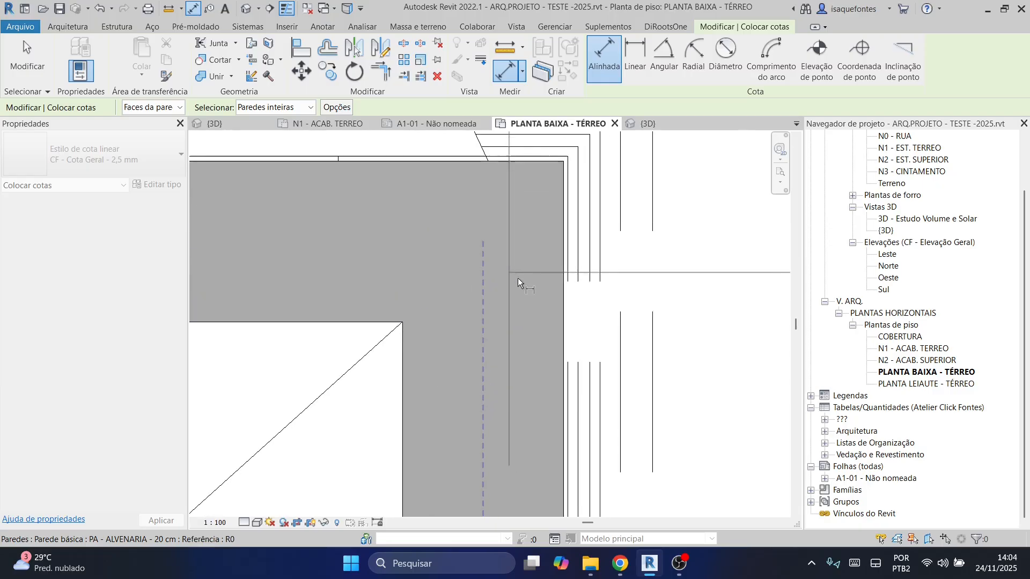
scroll(562, 306, "up", 3)
left_click(558, 310)
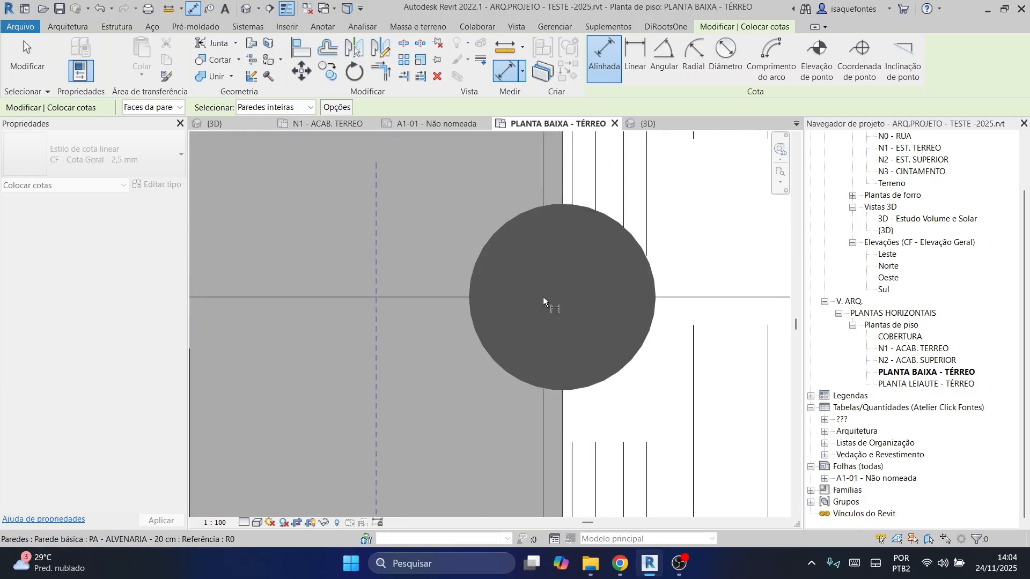
scroll(544, 298, "down", 4)
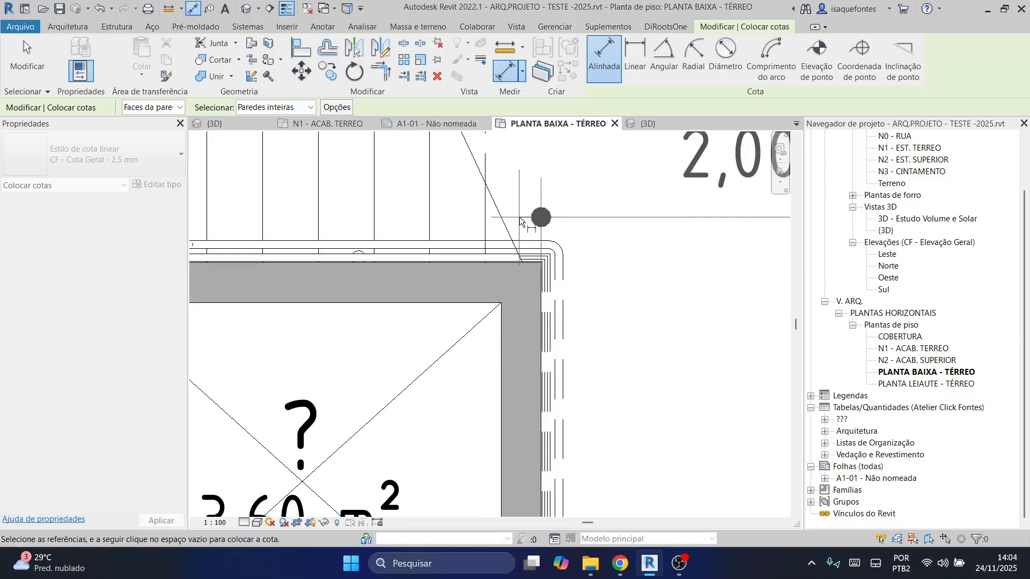
Add every riser line of the upper stair flight to the dimension string, ending at the flight's first riser.
scroll(519, 217, "down", 4)
middle_click_drag(520, 217, 526, 329)
scroll(524, 287, "up", 3)
left_click(504, 311)
left_click(454, 326)
left_click(403, 336)
left_click(356, 341)
left_click(309, 341)
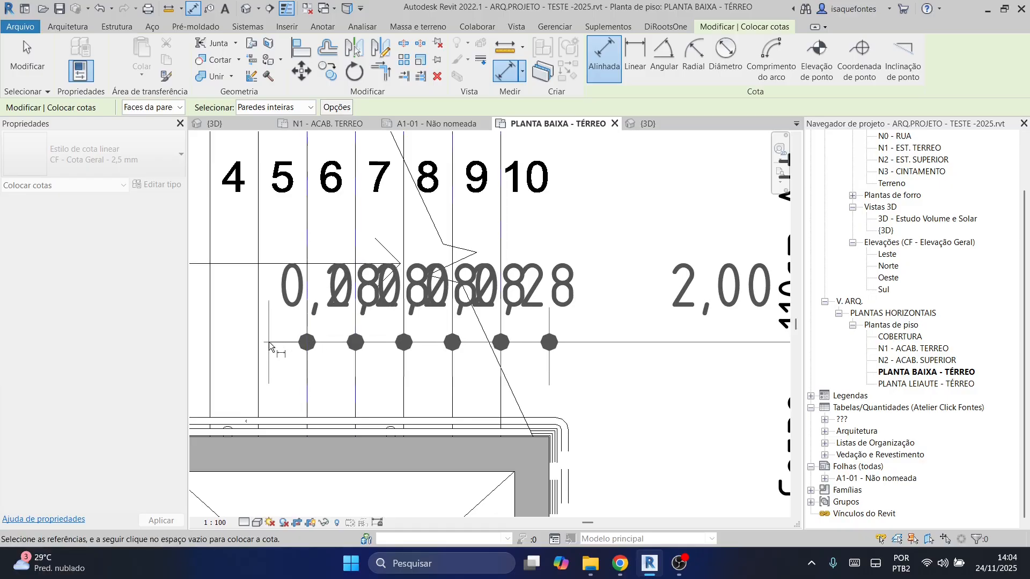
left_click(261, 344)
middle_click_drag(263, 346, 401, 336)
left_click(345, 336)
left_click(303, 336)
left_click(259, 348)
scroll(260, 348, "down", 1)
middle_click_drag(260, 348, 558, 333)
scroll(533, 323, "up", 3)
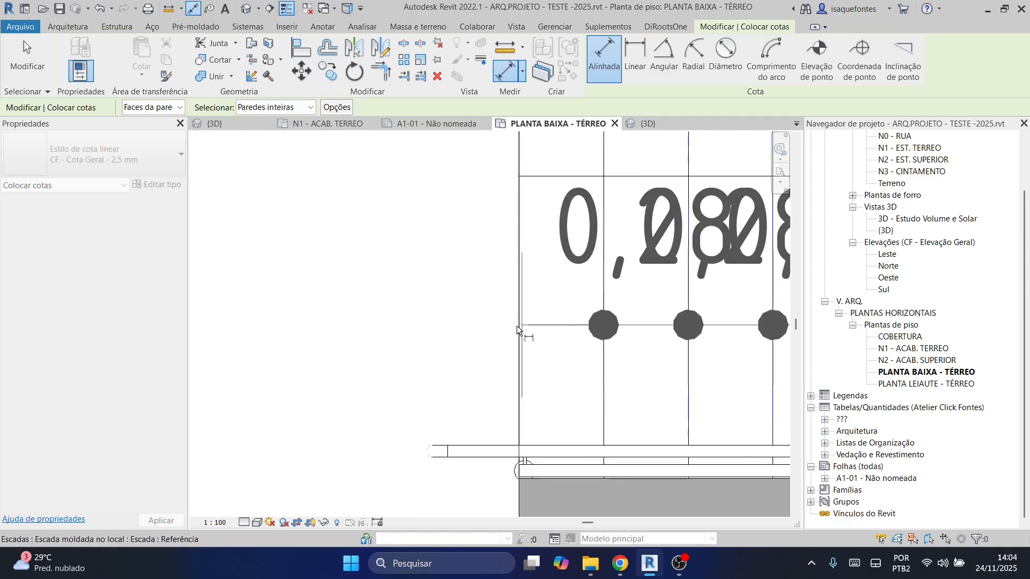
Extend the dimension string to the WC MASC side wall and the entrance hall's facade, place it across the hall and finish dimensioning.
scroll(442, 301, "down", 5)
scroll(442, 301, "down", 2)
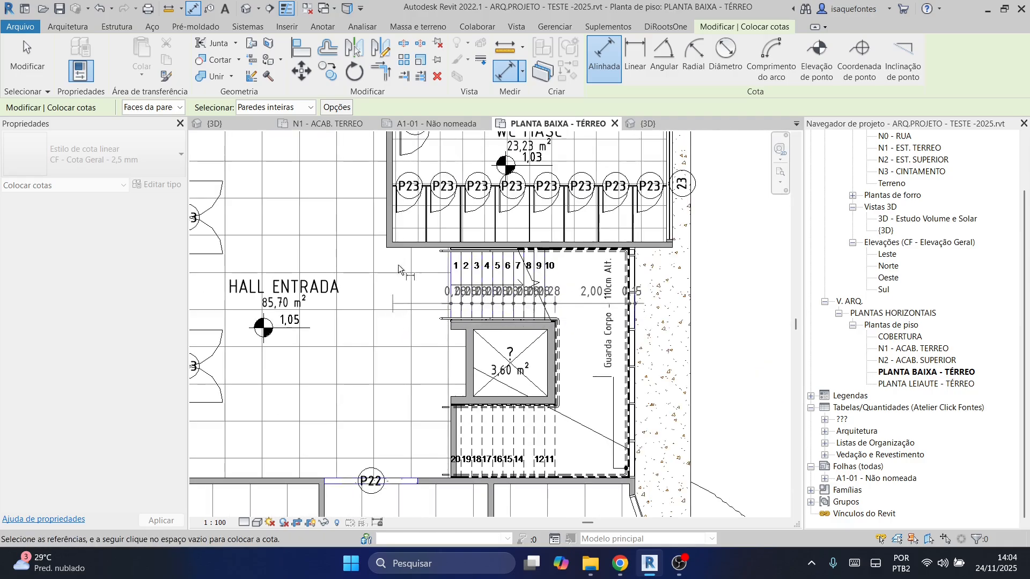
left_click(385, 226)
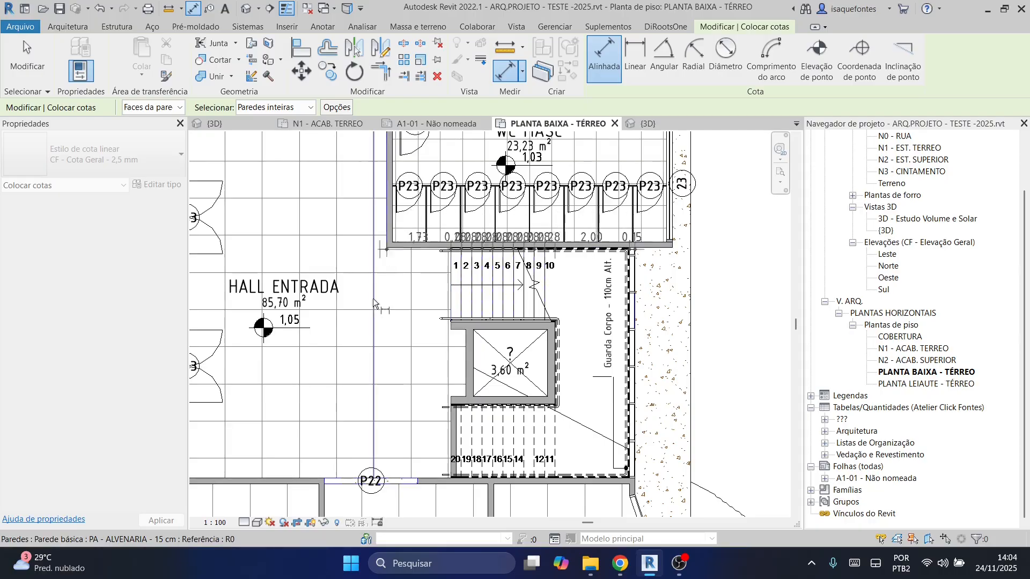
middle_click_drag(274, 314, 428, 316)
scroll(349, 308, "up", 3)
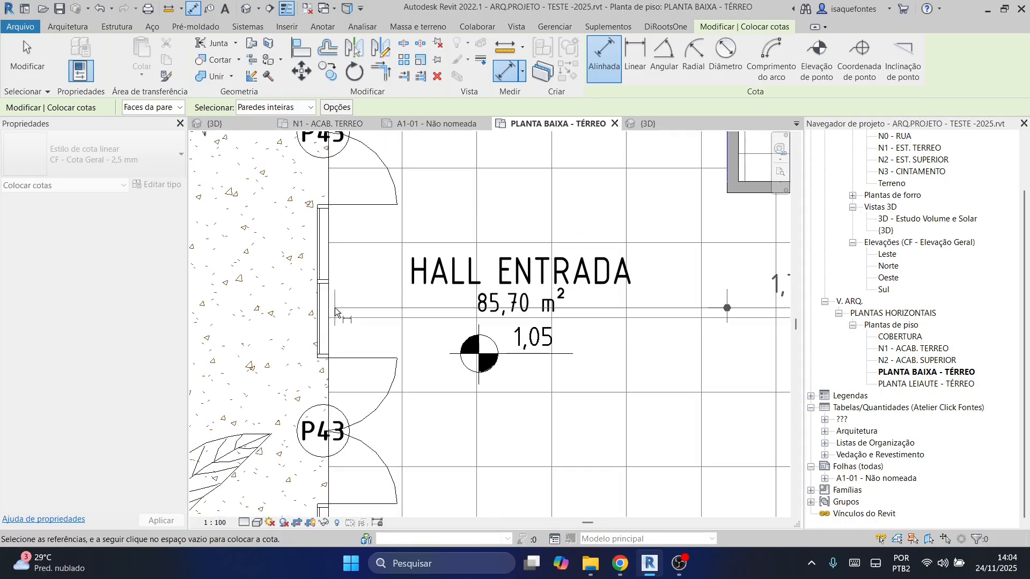
left_click(333, 307)
scroll(473, 290, "down", 2)
middle_click_drag(524, 298, 466, 324)
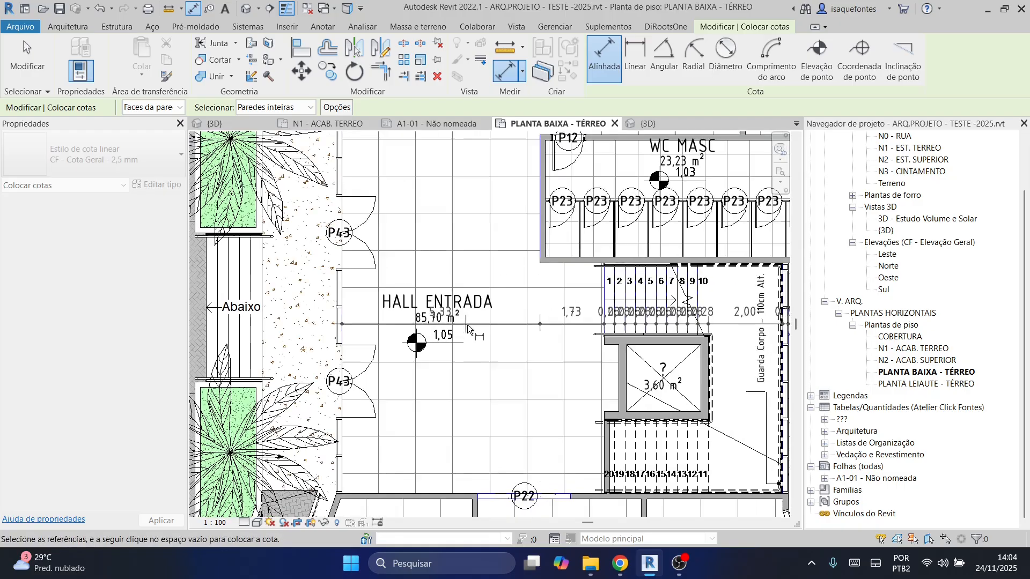
scroll(519, 328, "up", 3)
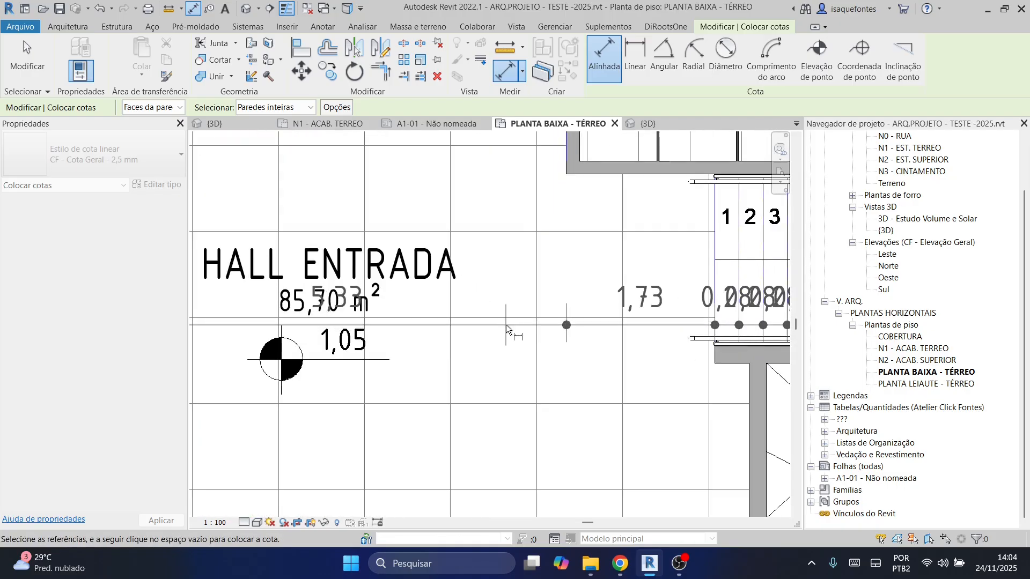
left_click(505, 322)
middle_click_drag(715, 325, 418, 311)
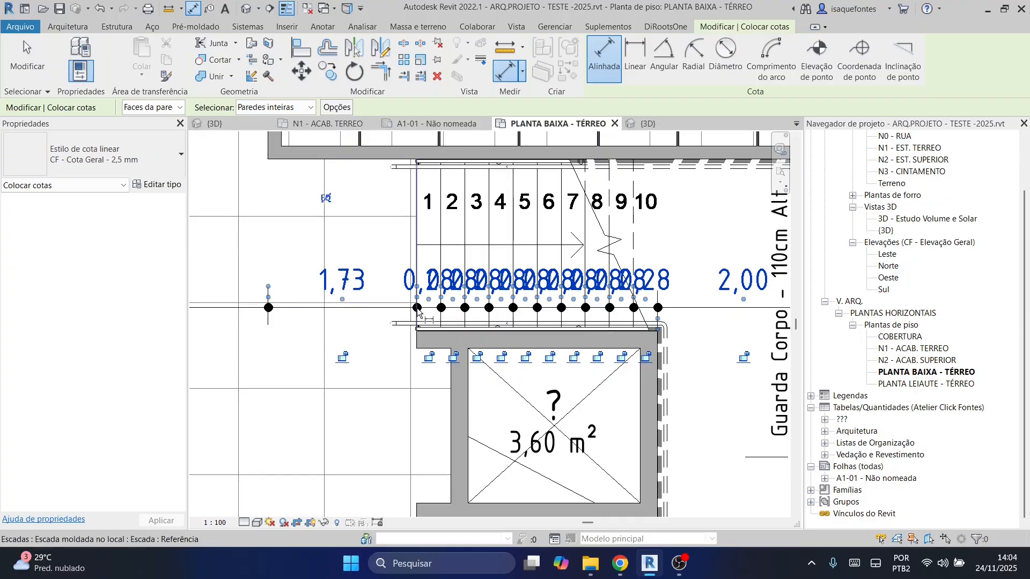
scroll(418, 312, "up", 1)
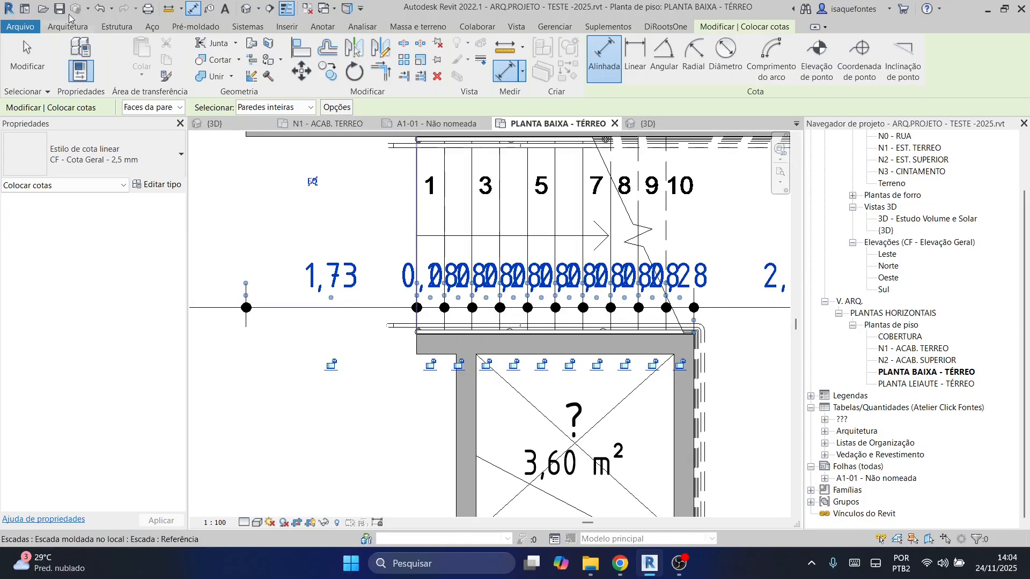
left_click(26, 73)
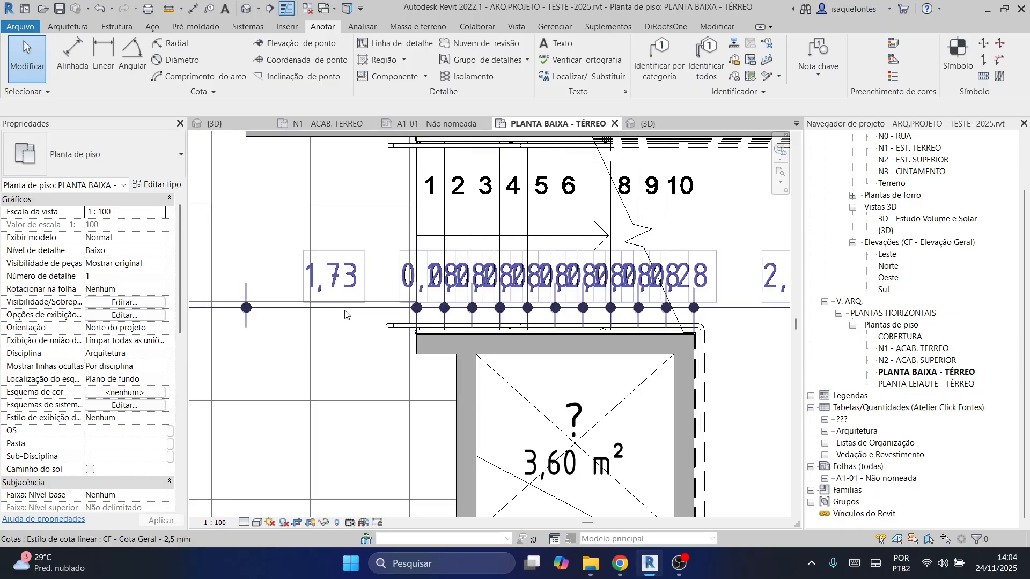
Nudge the stair and hall dimension string slightly upward, away from the handrail and shaft wall.
left_click(345, 314)
key("Up")
key("Up")
key("Up")
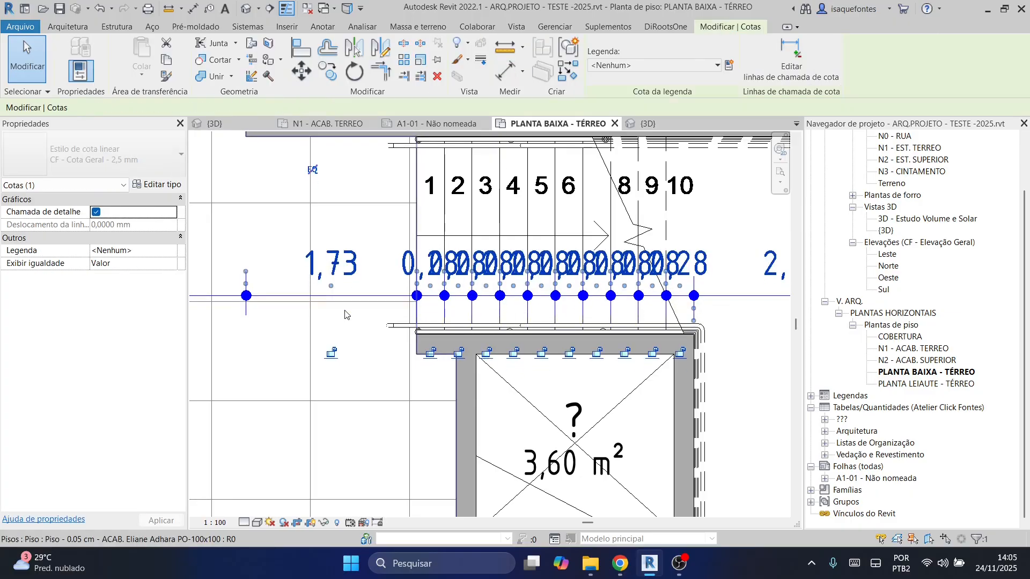
Stagger the overlapping tread dimension texts by moving every second one below the dimension line.
scroll(445, 294, "up", 2)
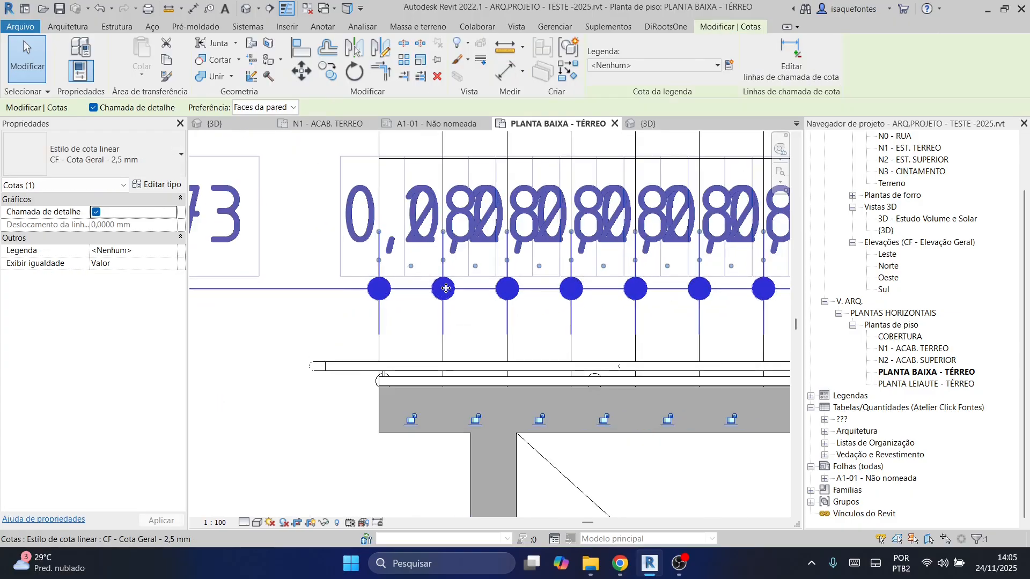
left_click_drag(475, 268, 473, 382)
scroll(558, 359, "down", 1)
middle_click_drag(558, 358, 343, 308)
left_click_drag(381, 232, 382, 282)
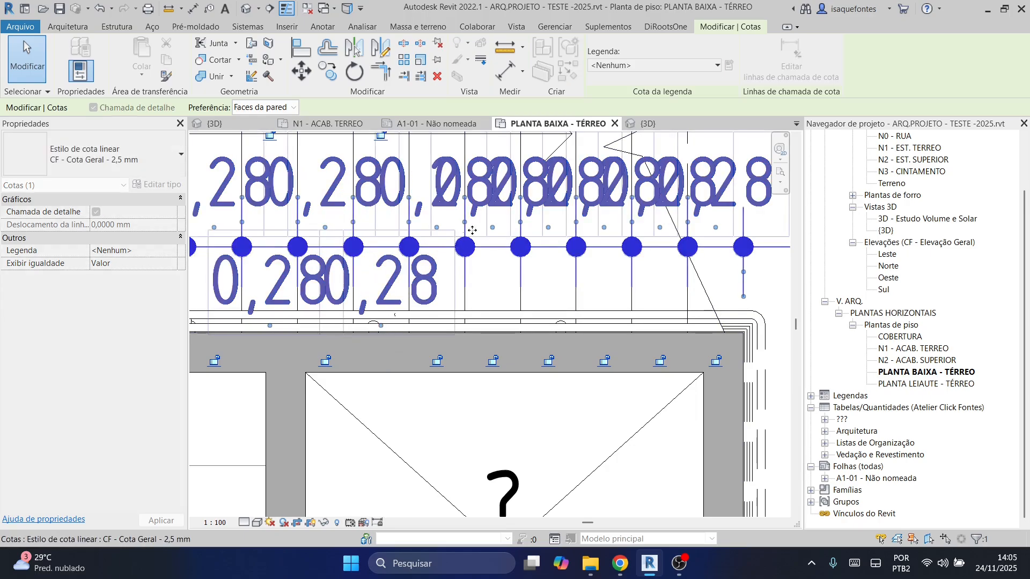
scroll(467, 231, "down", 2)
scroll(308, 250, "up", 1)
scroll(309, 250, "up", 1)
scroll(489, 252, "down", 2)
middle_click_drag(578, 263, 465, 260)
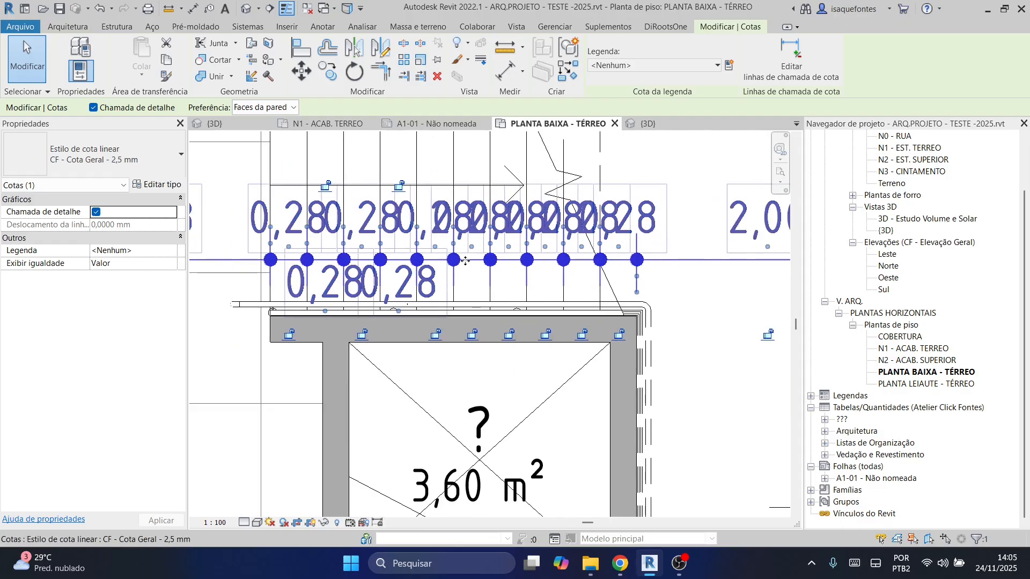
left_click_drag(473, 257, 479, 311)
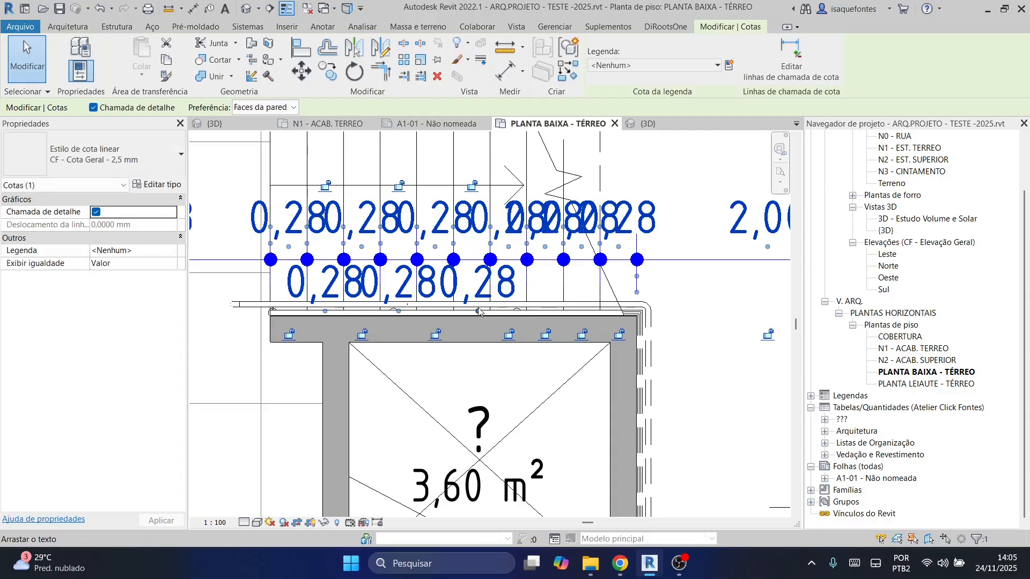
left_click_drag(548, 252, 552, 310)
left_click_drag(620, 249, 620, 310)
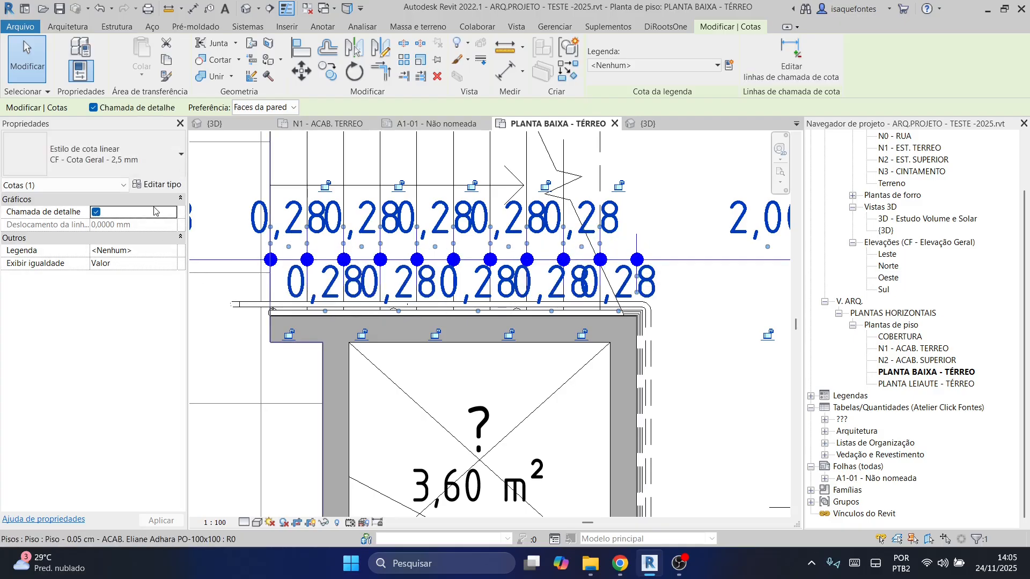
left_click(158, 187)
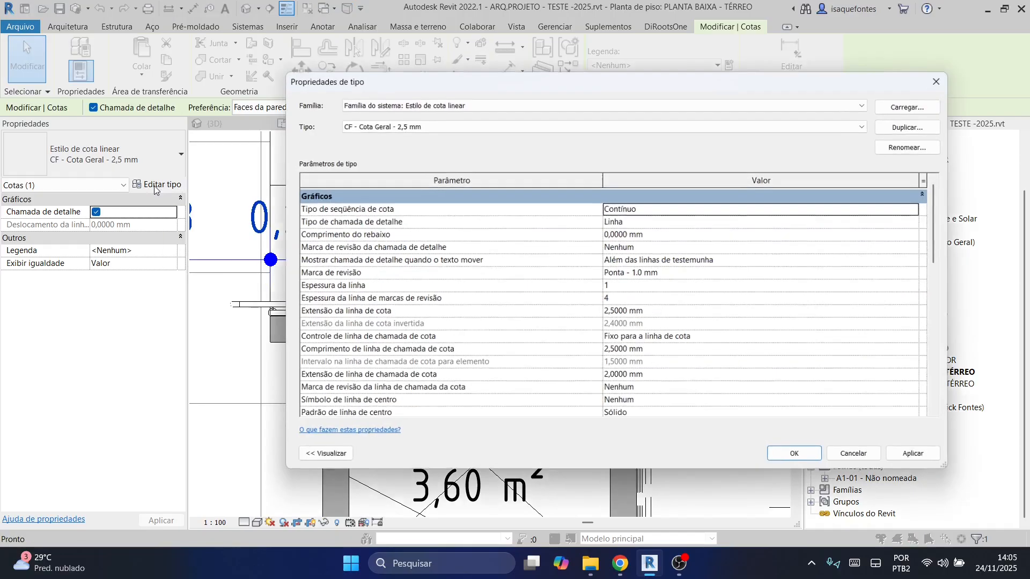
left_click(947, 80)
left_click(93, 156)
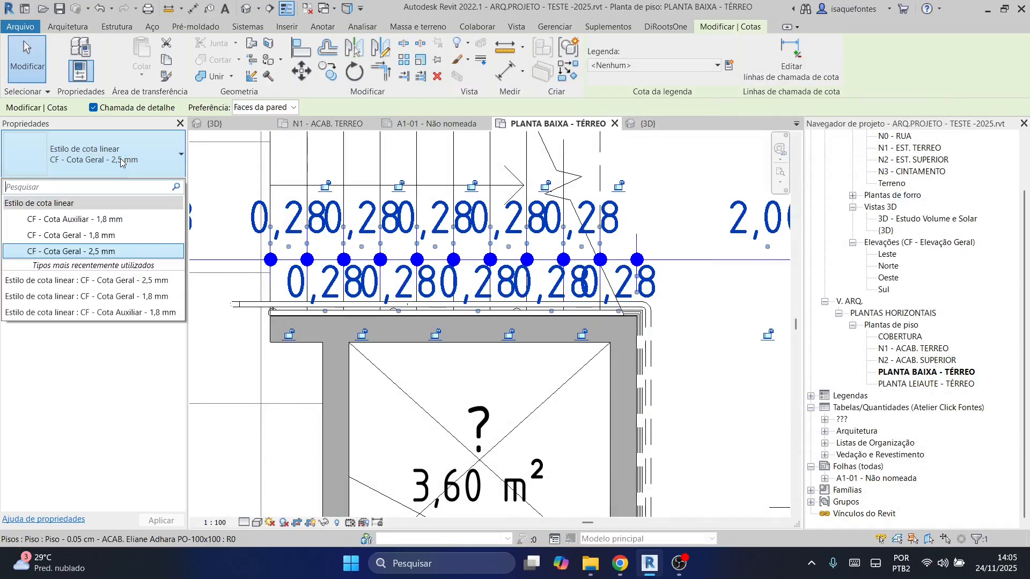
left_click(59, 166)
Duplicate the string's dimension type as "CF - Cota Geral - 2,0 mm" and set its text size to 2,0 mm.
left_click(157, 184)
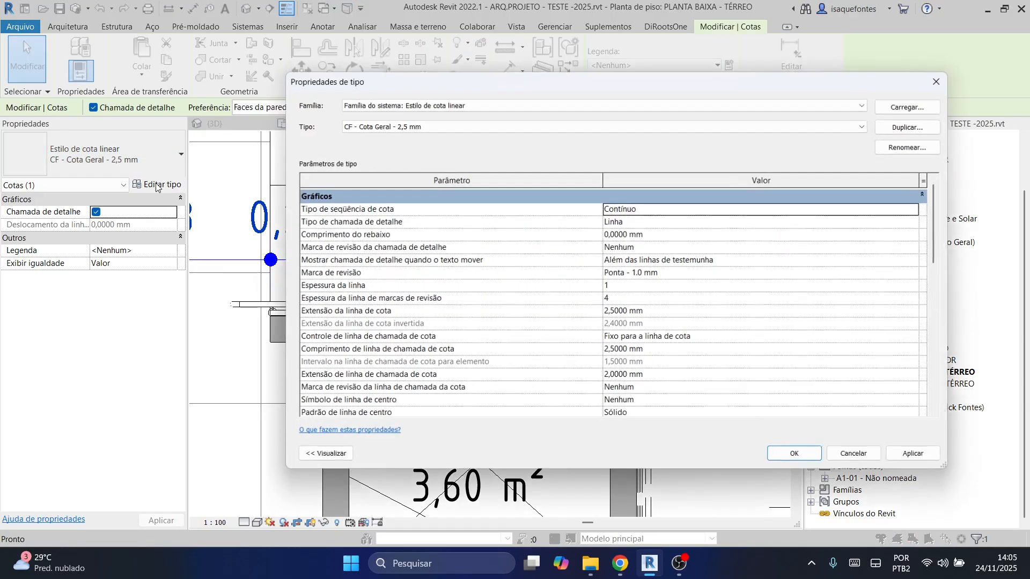
left_click(910, 126)
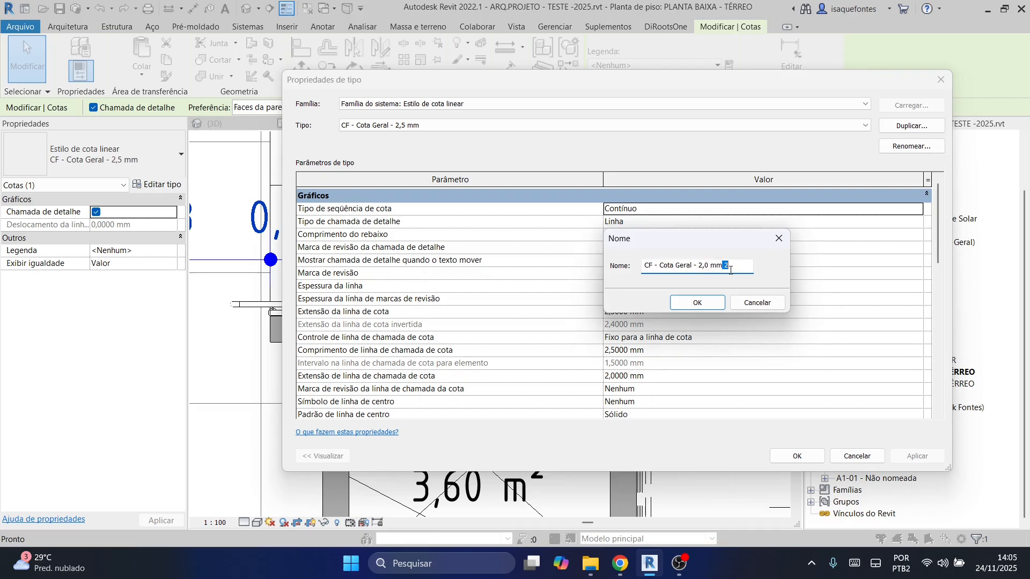
left_click(710, 300)
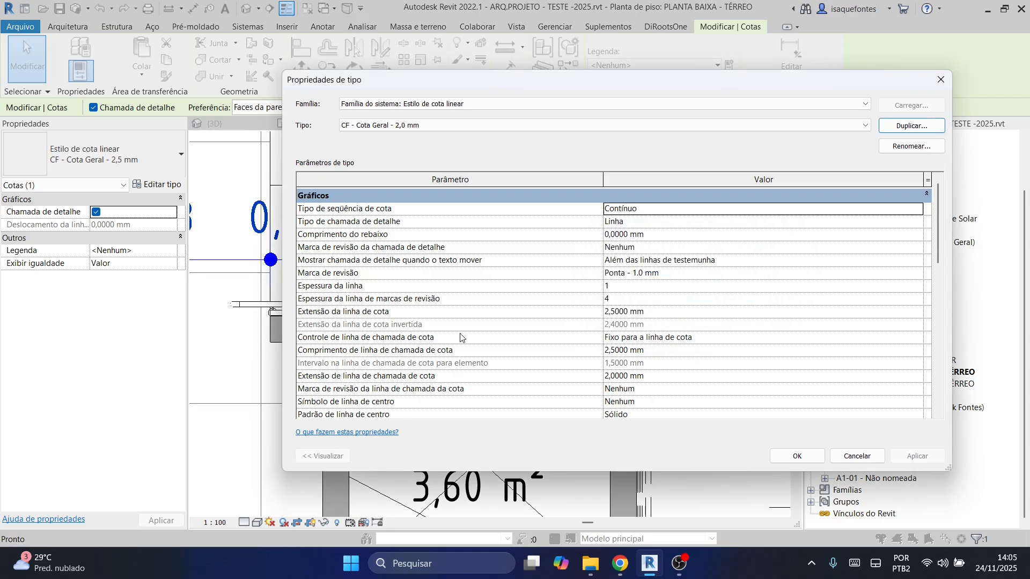
scroll(351, 368, "down", 6)
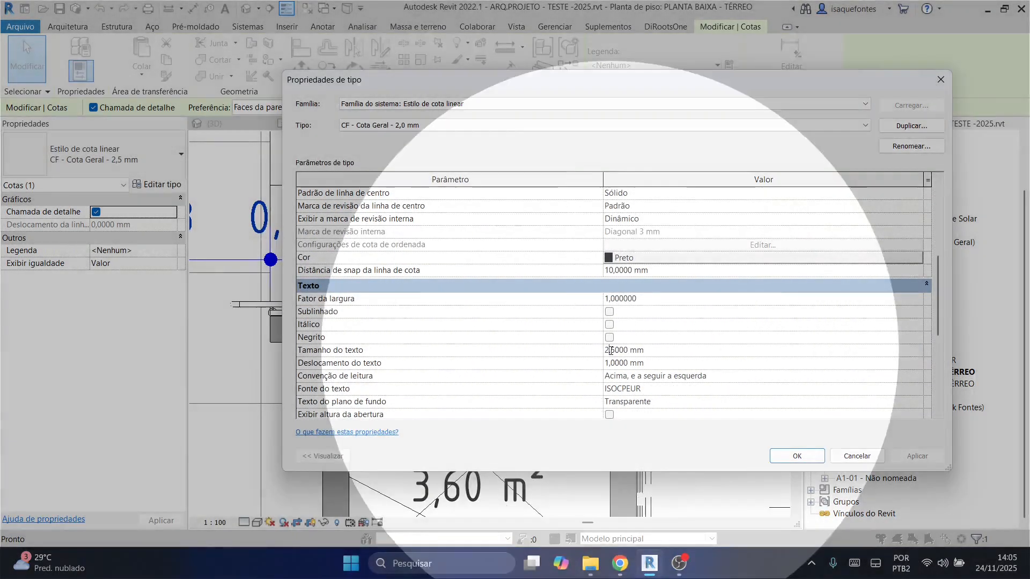
left_click_drag(611, 350, 617, 351)
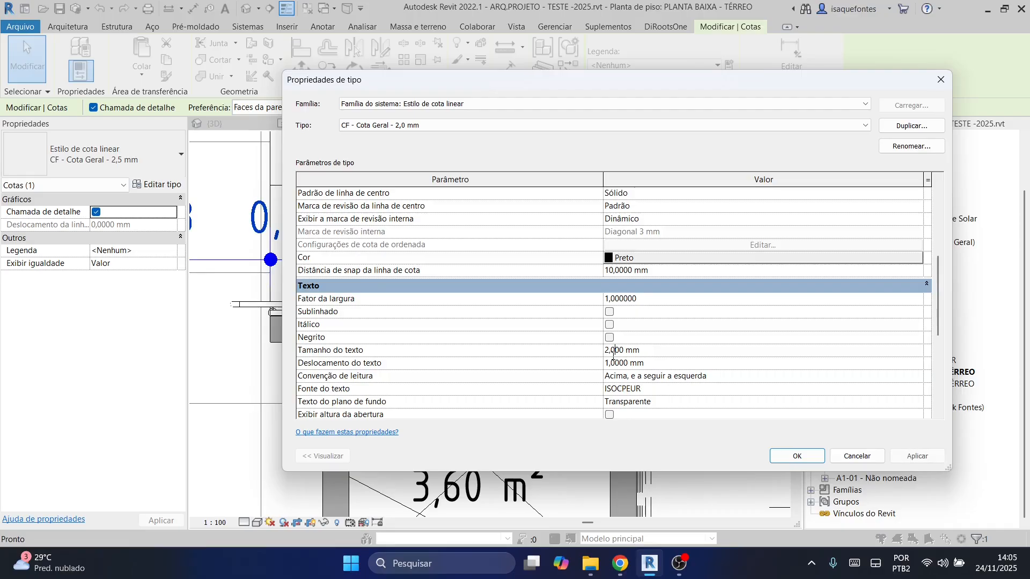
left_click(785, 459)
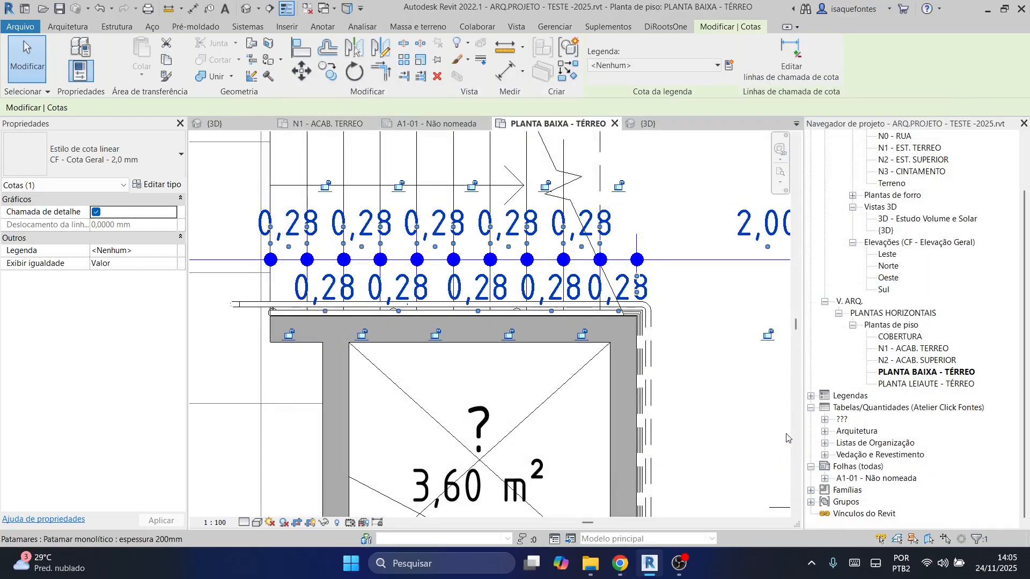
Check the legibility of the staggered tread dimensions and the dimension string across the stair and hall.
scroll(363, 286, "down", 2)
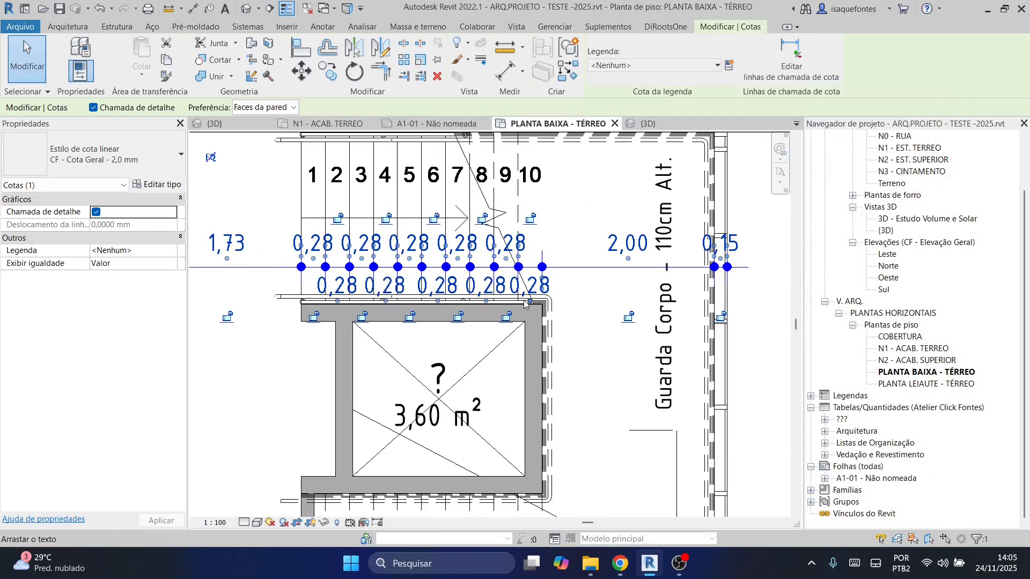
key("Escape")
scroll(282, 250, "up", 2)
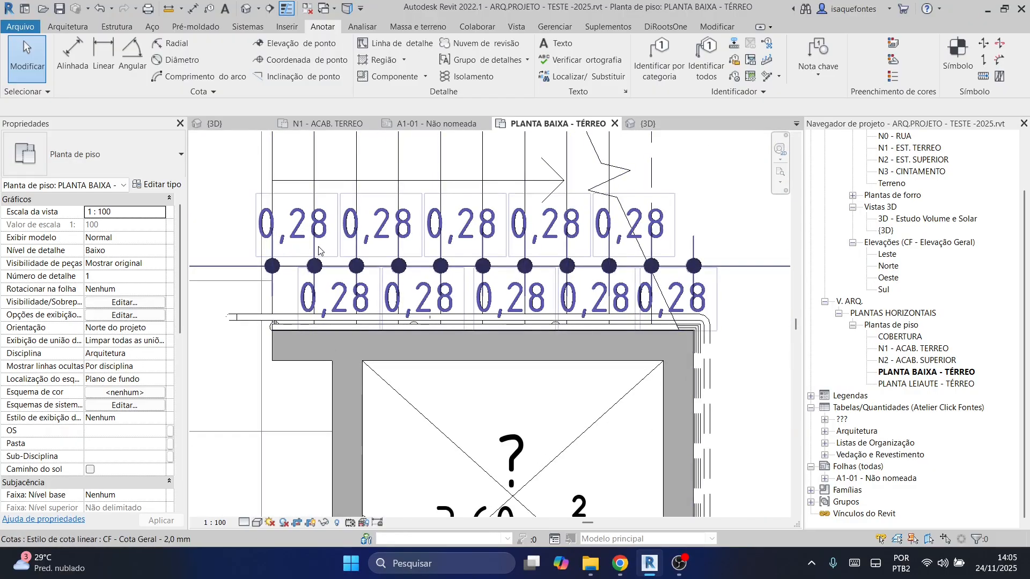
scroll(581, 290, "down", 2)
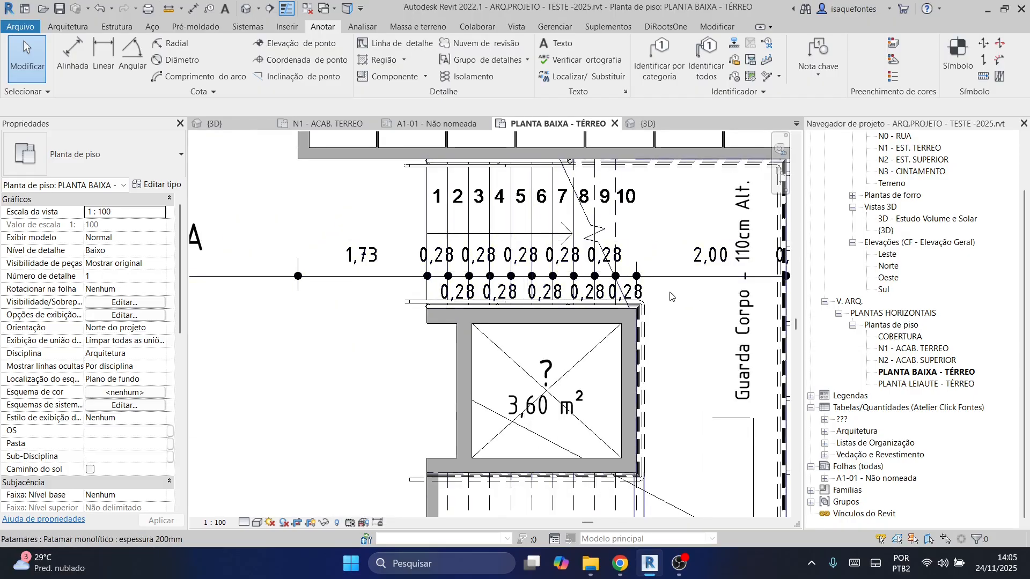
middle_click_drag(679, 301, 443, 326)
scroll(482, 317, "down", 3)
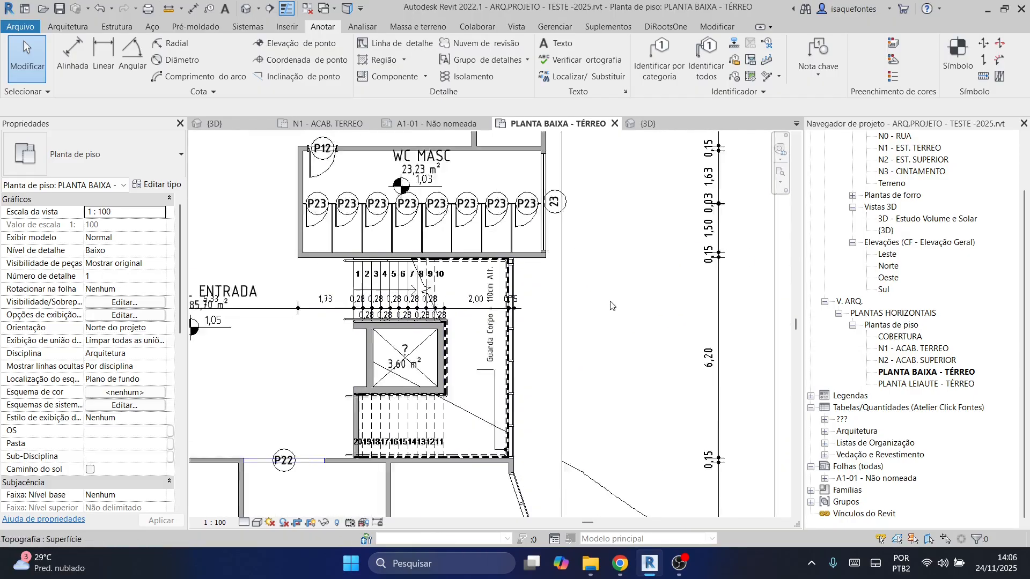
scroll(601, 313, "down", 4)
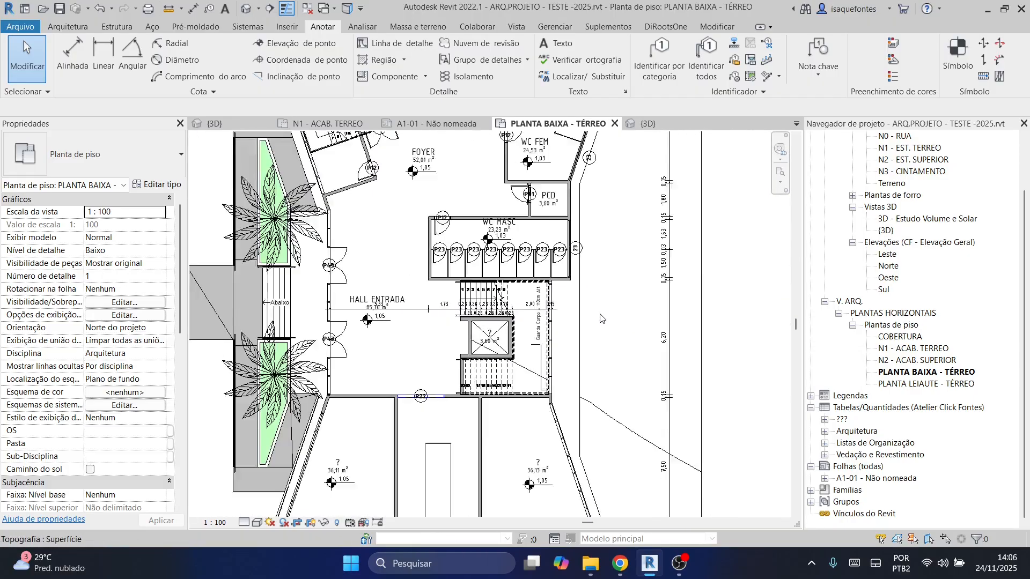
Move the HALL ENTRADA room tag up, clear of the horizontal dimension string crossing the hall.
scroll(432, 297, "up", 5)
left_click(420, 311)
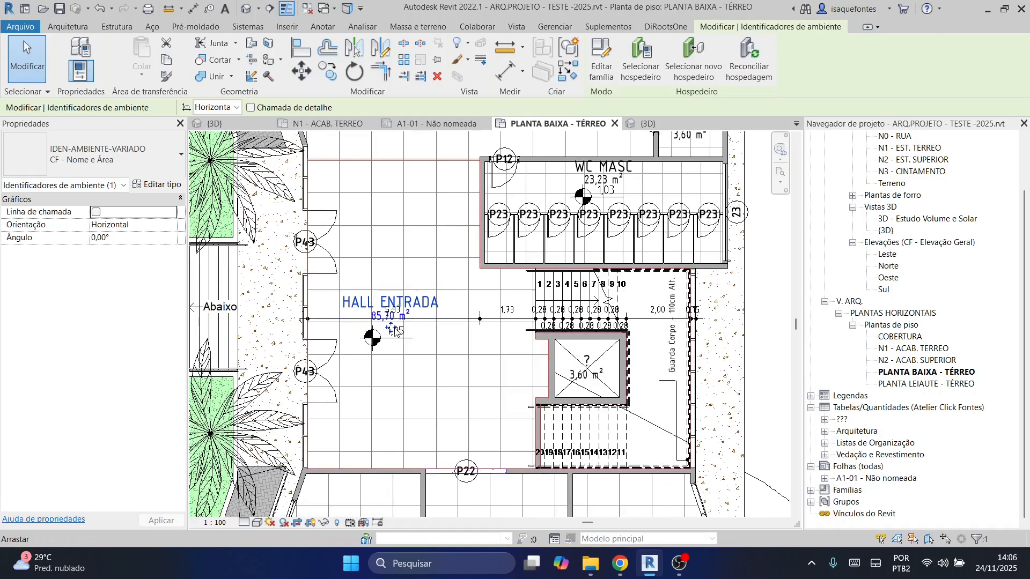
left_click_drag(420, 314, 420, 281)
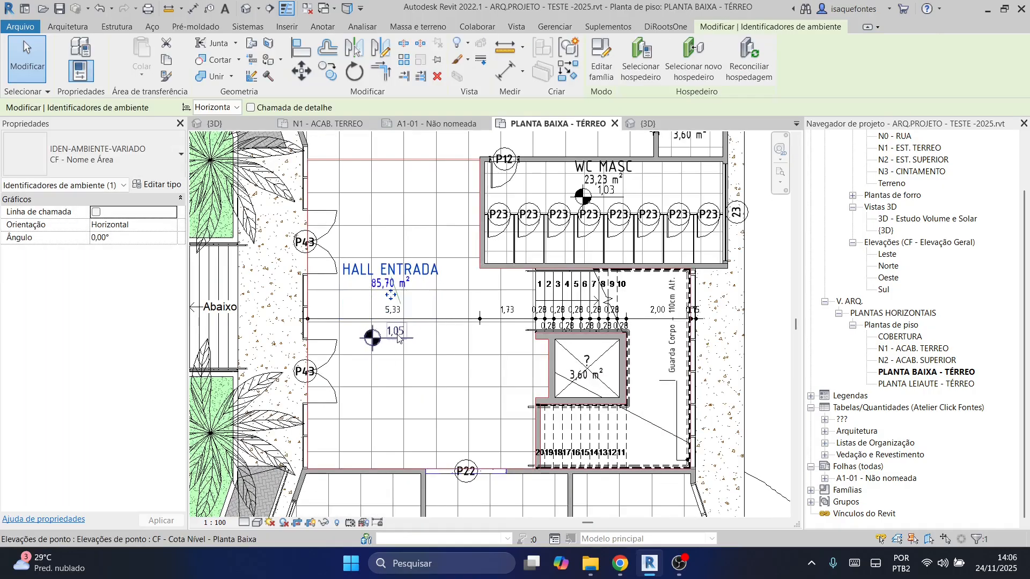
scroll(397, 337, "up", 4)
key("Up")
key("Up")
key("Up")
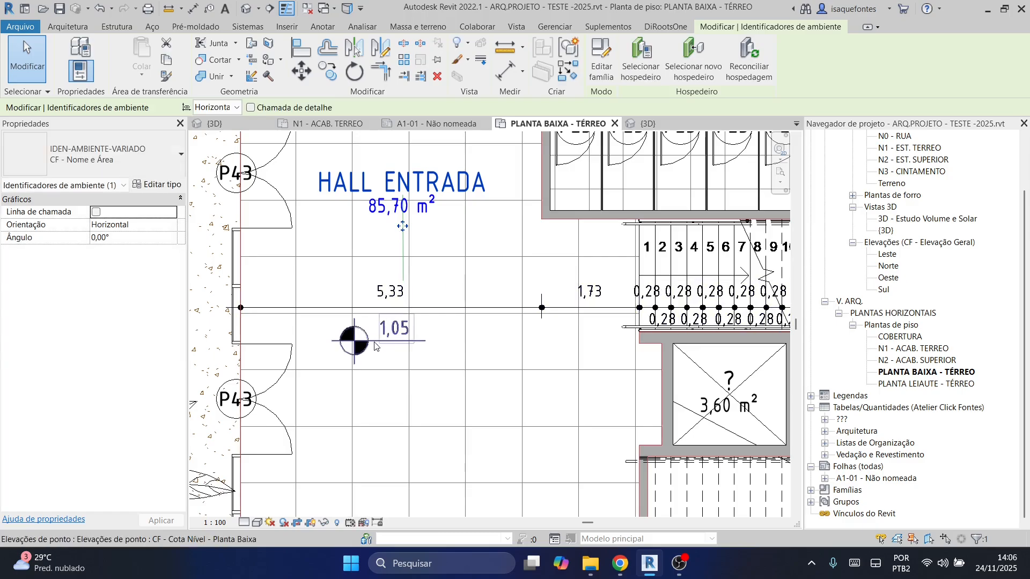
Move the entrance hall's level mark above the dimension string, just beneath the room tag's area text.
left_click(375, 346)
left_click_drag(376, 346, 394, 248)
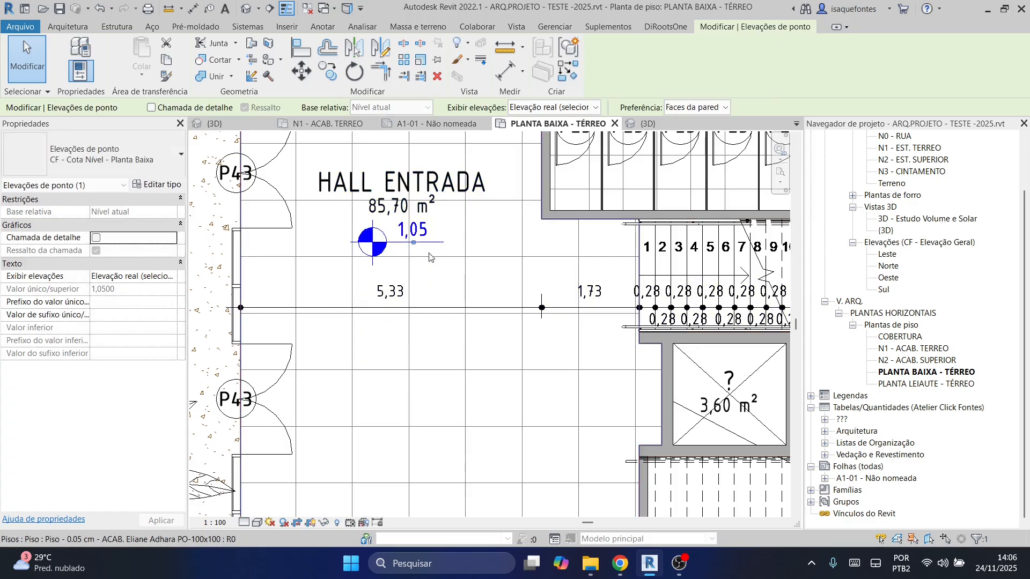
scroll(428, 253, "down", 4)
key("Escape")
scroll(422, 405, "down", 2)
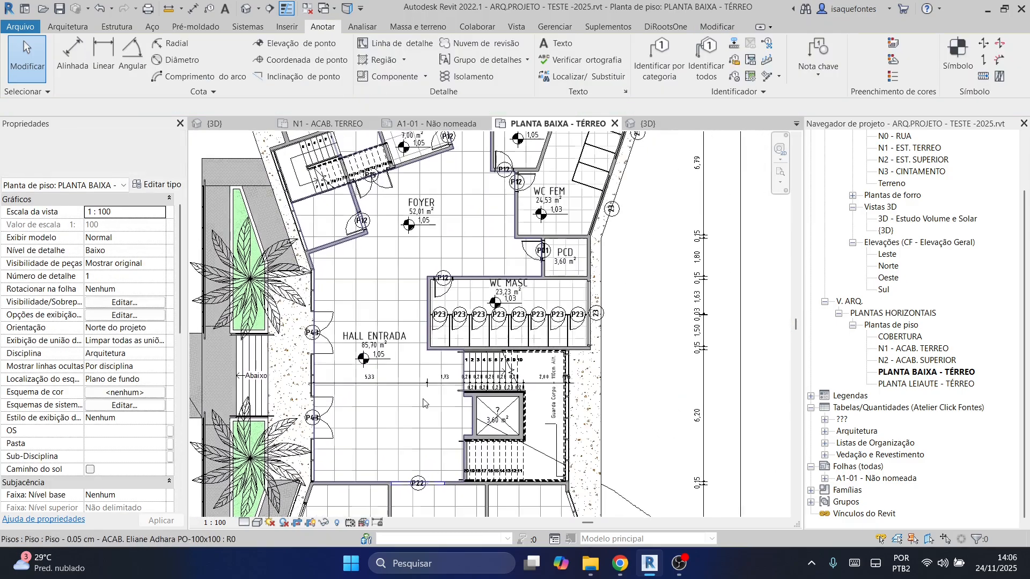
Review the annotated ground-floor plan as a whole, checking the hall, toilets, stair and exterior dimension strings.
scroll(422, 405, "down", 4)
mouse_move(633, 362)
middle_mouse_down()
mouse_move(675, 392)
mouse_move(664, 324)
mouse_move(651, 354)
middle_mouse_up()
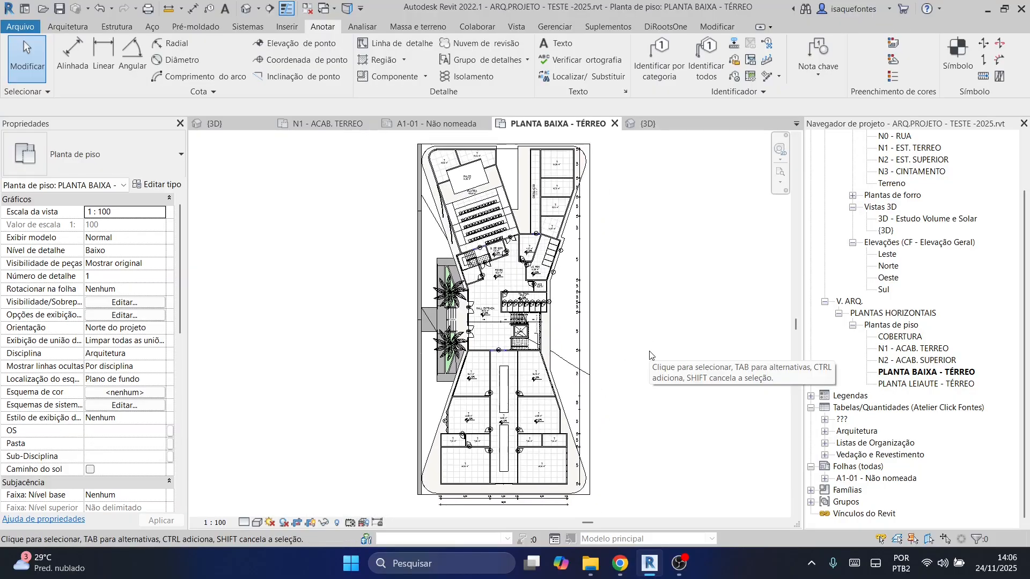
scroll(491, 285, "up", 4)
scroll(529, 336, "up", 2)
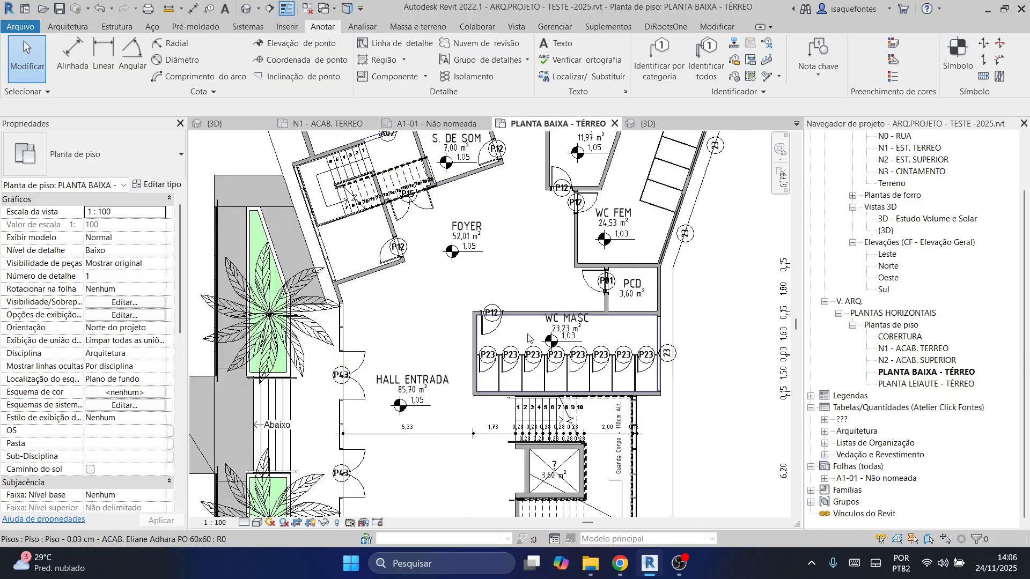
scroll(576, 282, "down", 4)
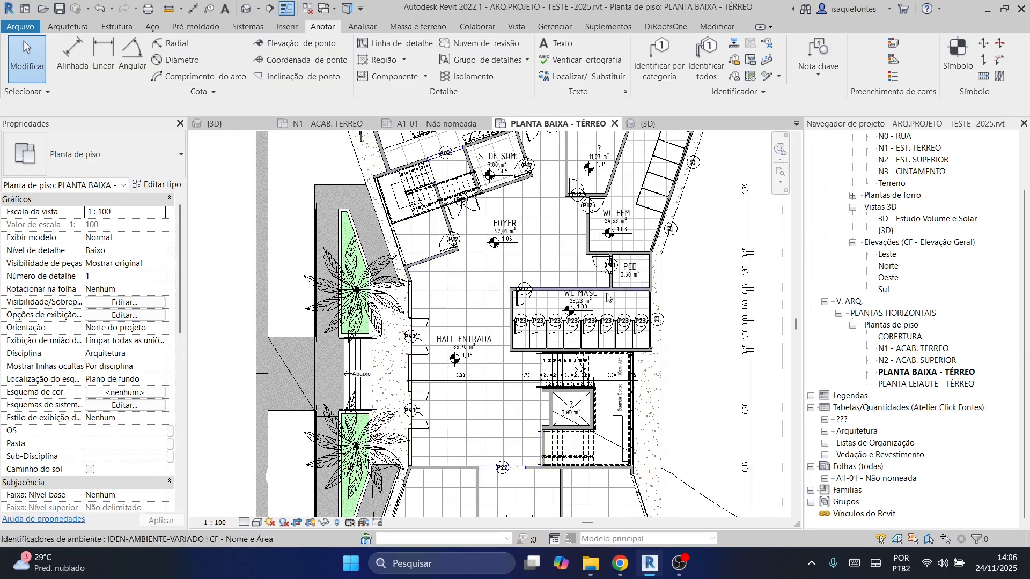
scroll(677, 370, "down", 3)
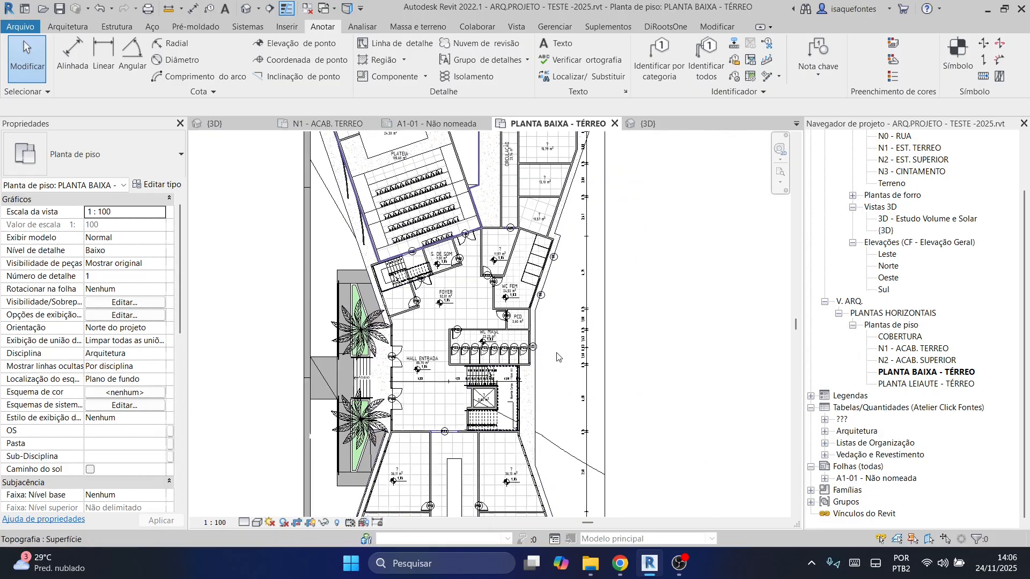
middle_click_drag(686, 345, 595, 329)
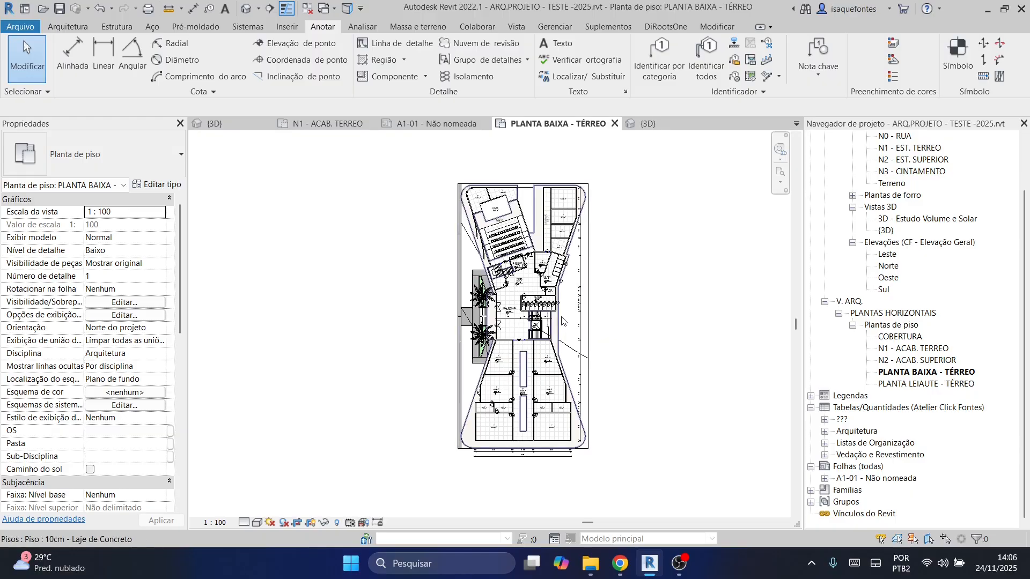
scroll(539, 320, "up", 7)
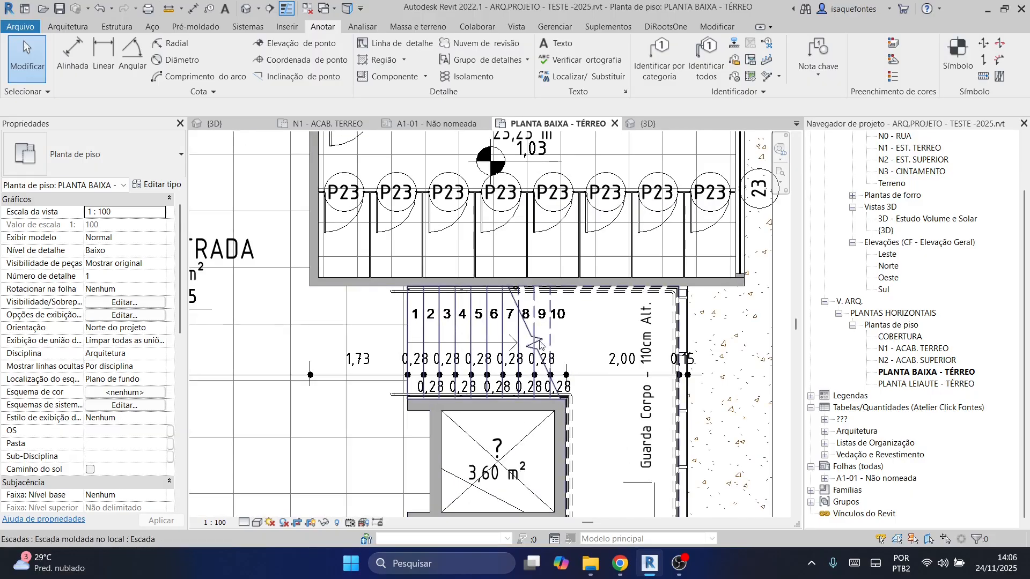
scroll(649, 378, "down", 3)
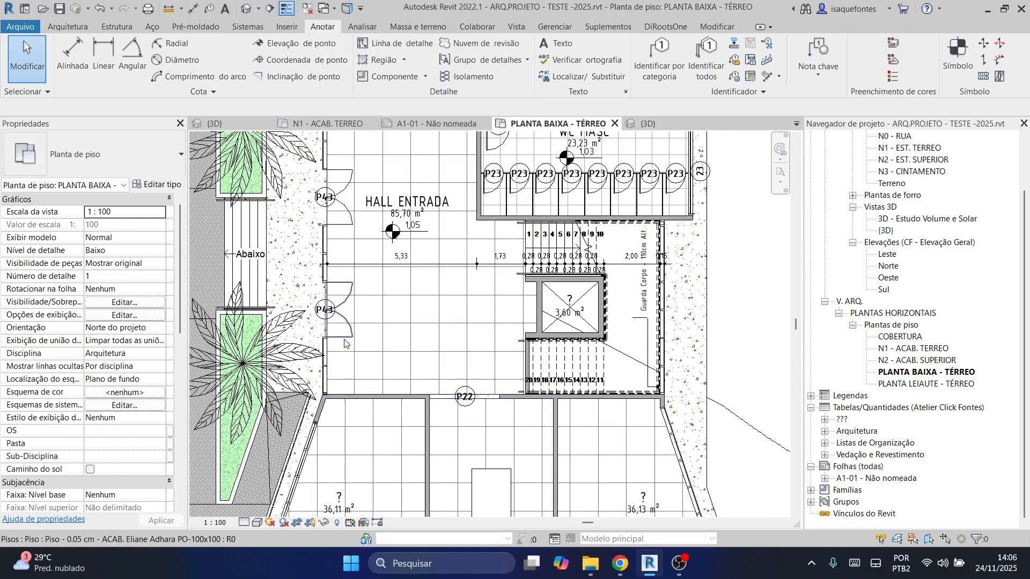
scroll(515, 370, "down", 3)
middle_click_drag(631, 382, 580, 314)
scroll(615, 333, "down", 2)
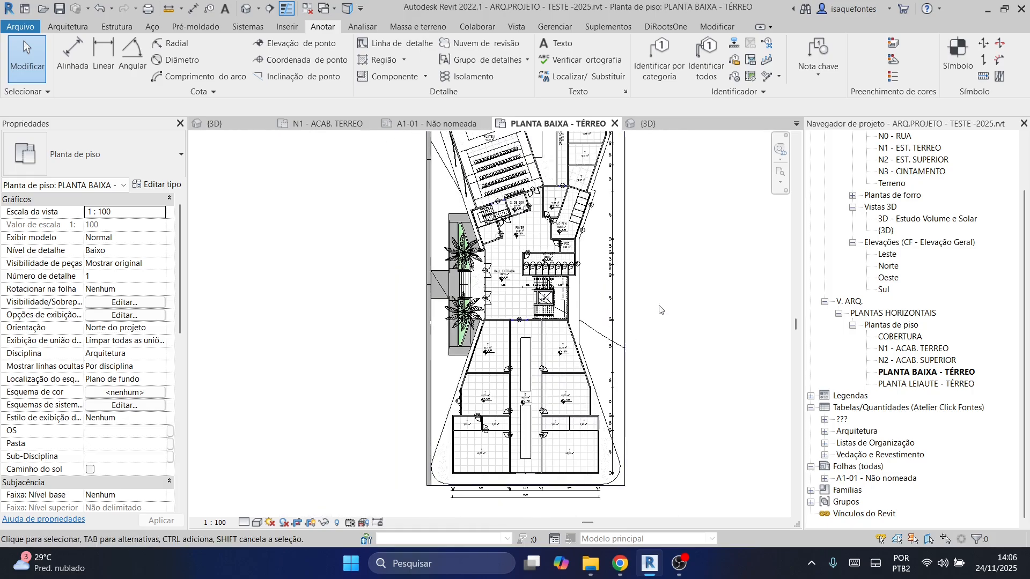
middle_click_drag(672, 310, 627, 335)
scroll(628, 340, "down", 2)
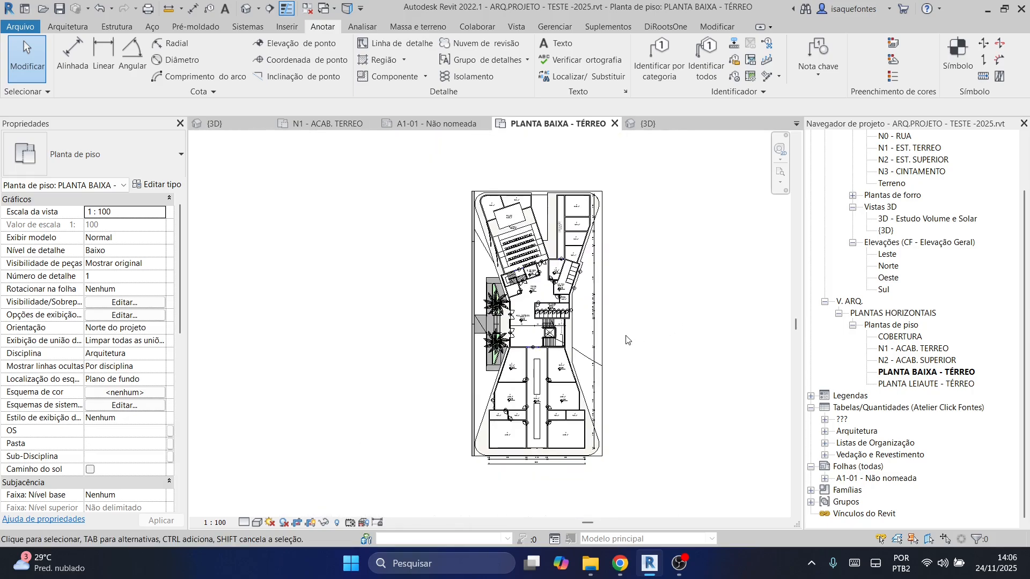
scroll(625, 340, "up", 1)
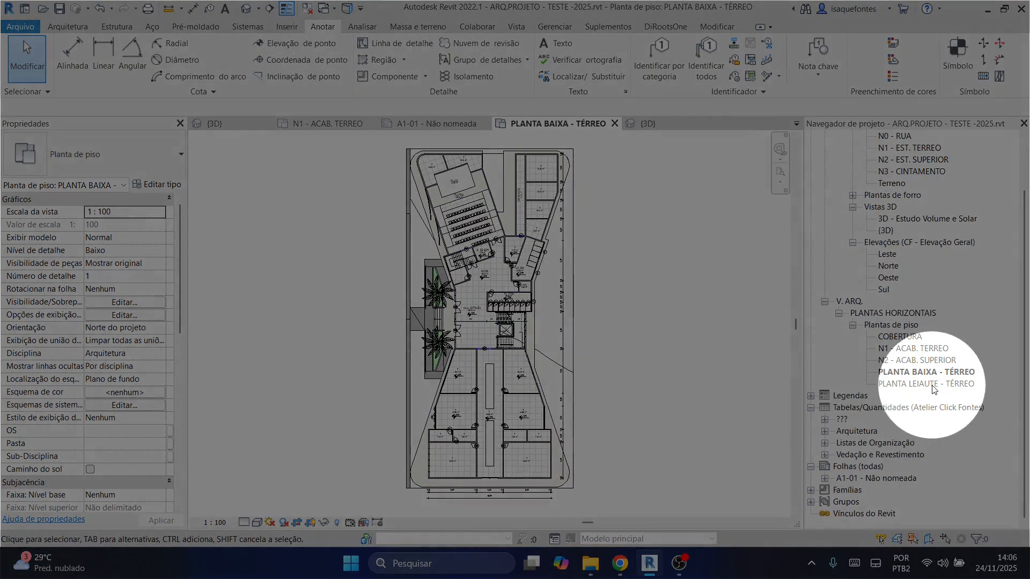
Open the PLANTA LEIAUTE - TÉRREO floor plan and set its detail level to Alto and visual style to Cores consistentes.
left_click(919, 384)
double_click(919, 384)
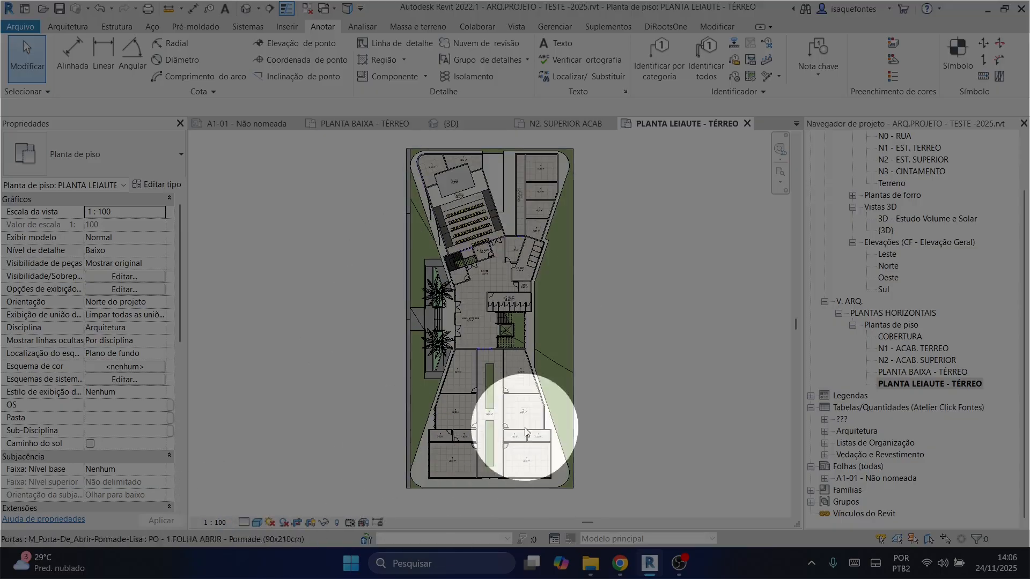
left_click(245, 523)
left_click(249, 510)
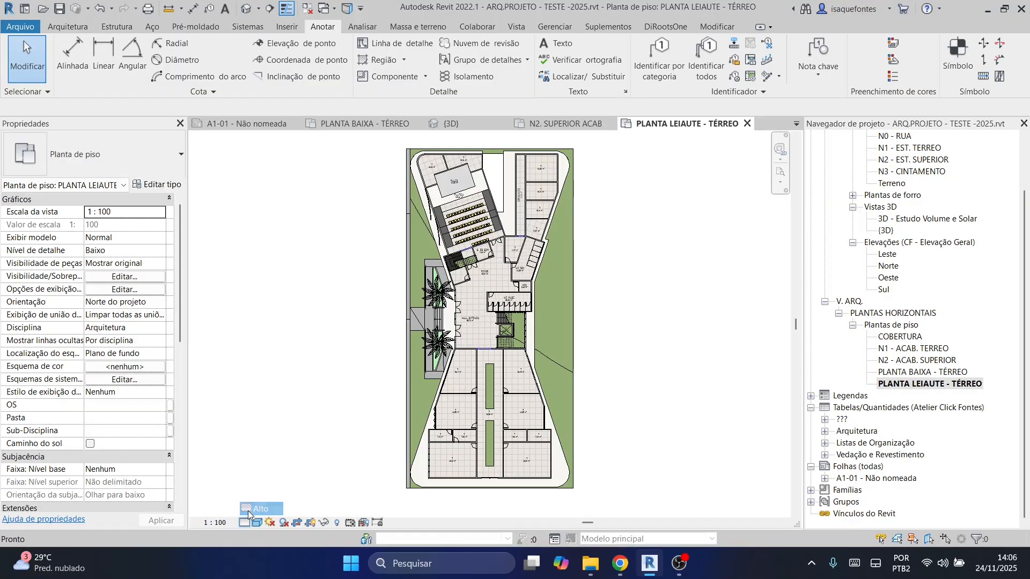
left_click(256, 523)
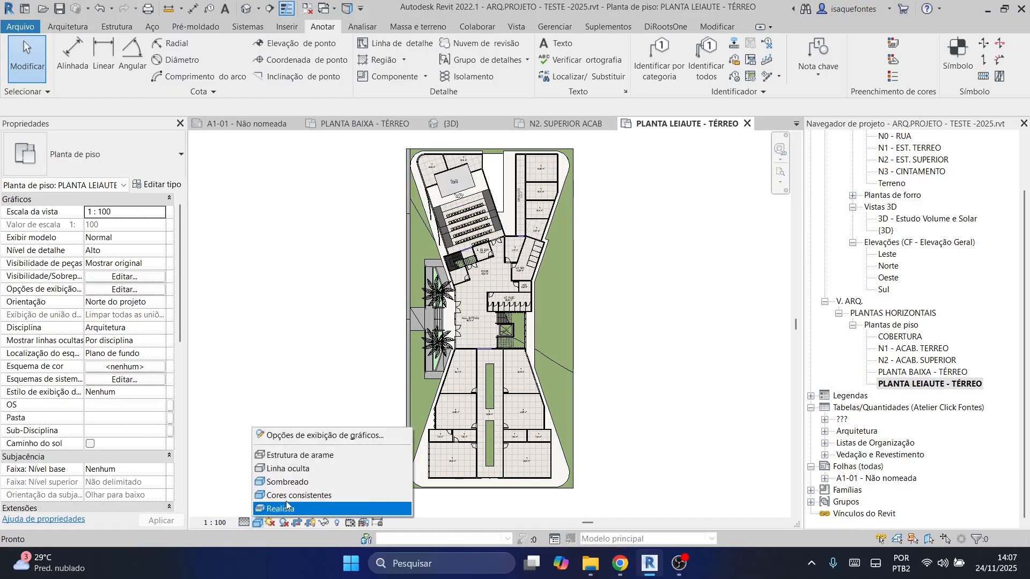
left_click(302, 497)
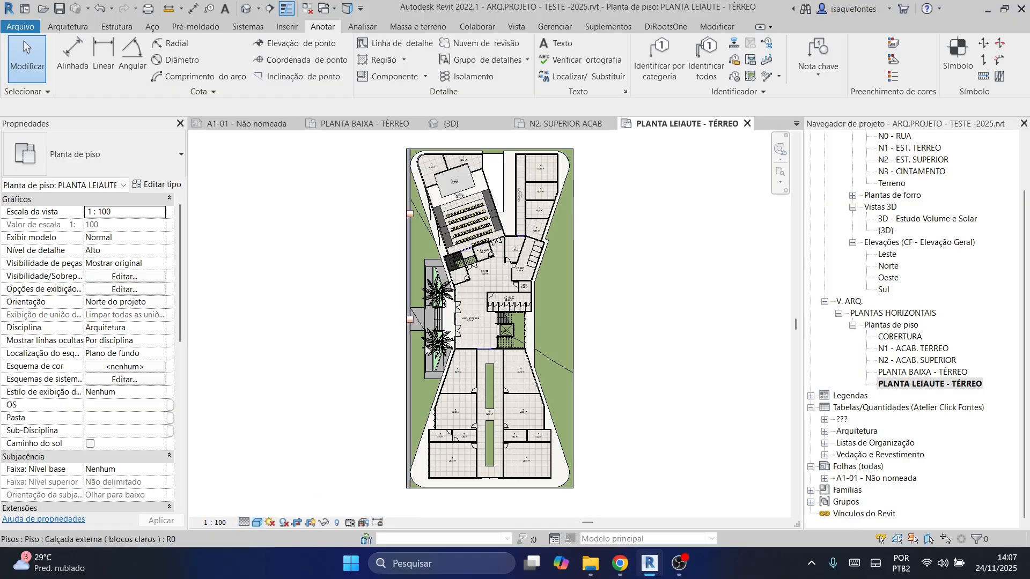
Examine how wall fills, line weights and floor patterns display around the small rooms at the layout plan's lower end.
scroll(425, 452, "up", 10)
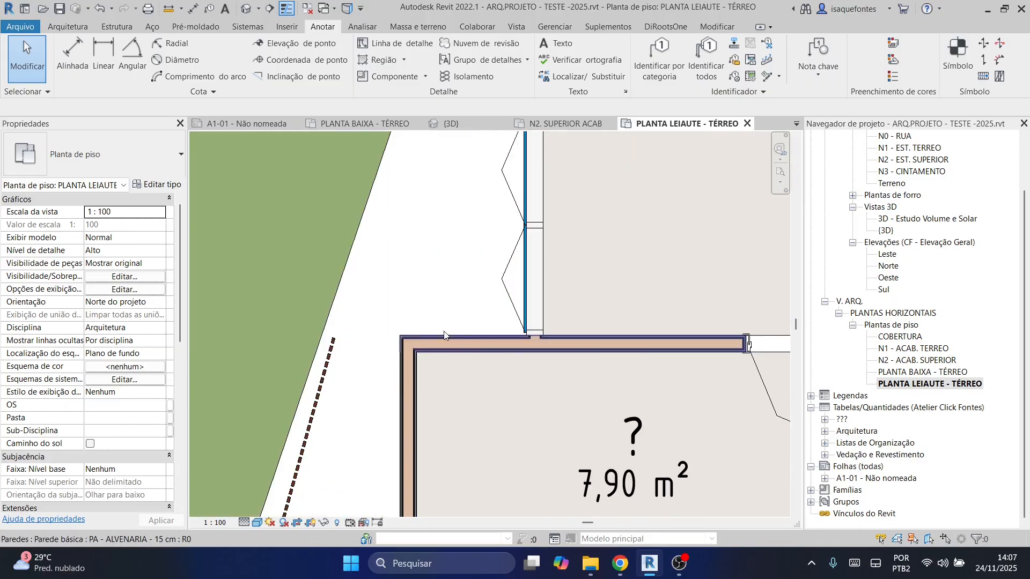
middle_click_drag(615, 344, 519, 299)
scroll(519, 298, "down", 5)
scroll(488, 264, "up", 2)
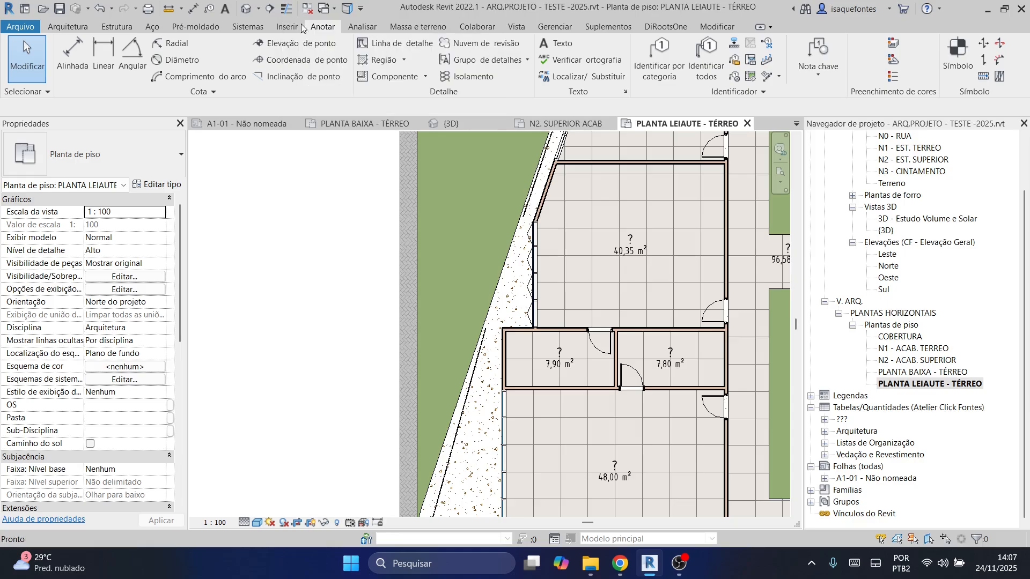
scroll(517, 349, "up", 5)
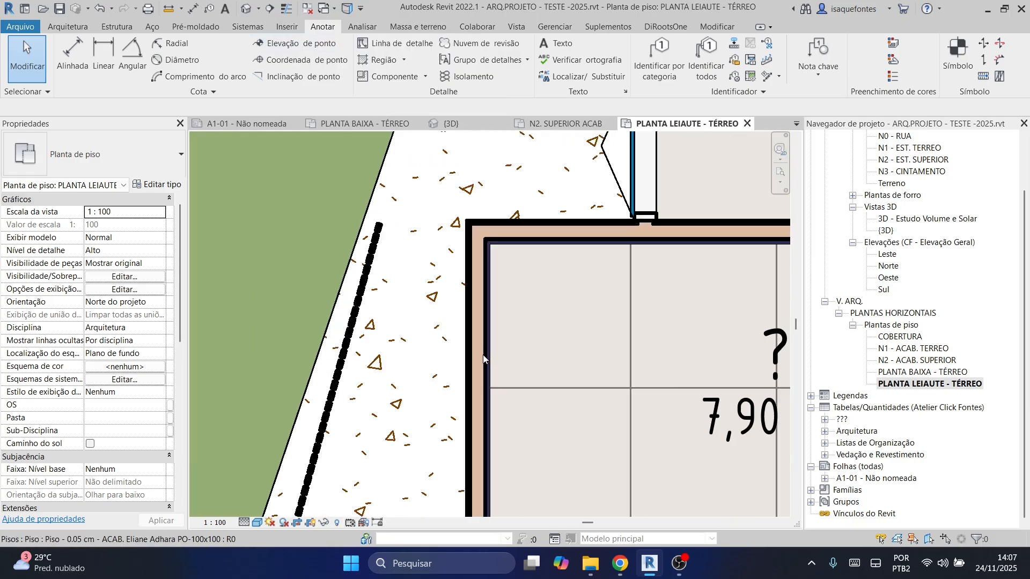
scroll(483, 356, "down", 5)
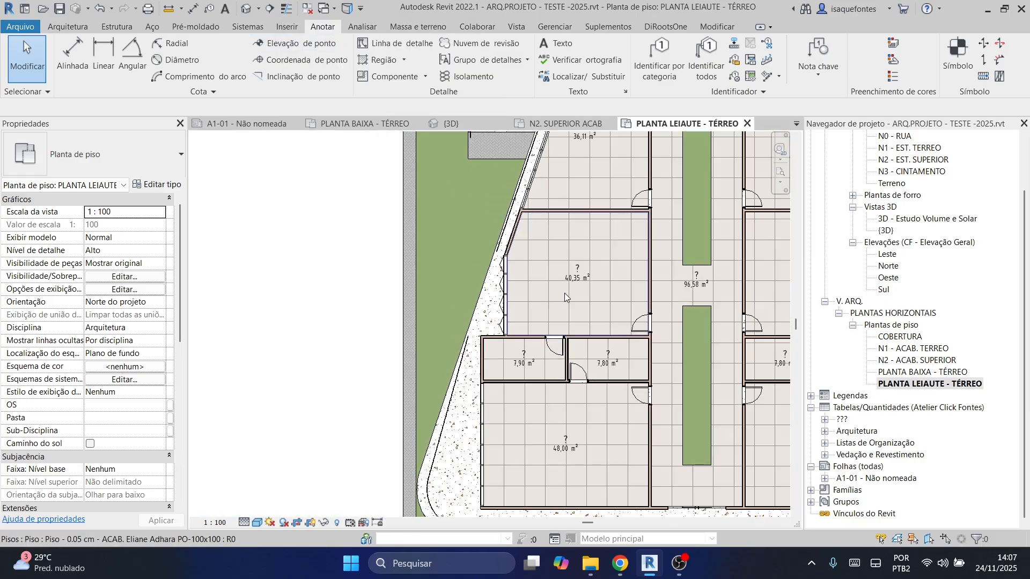
scroll(599, 345, "down", 1)
scroll(552, 366, "down", 6)
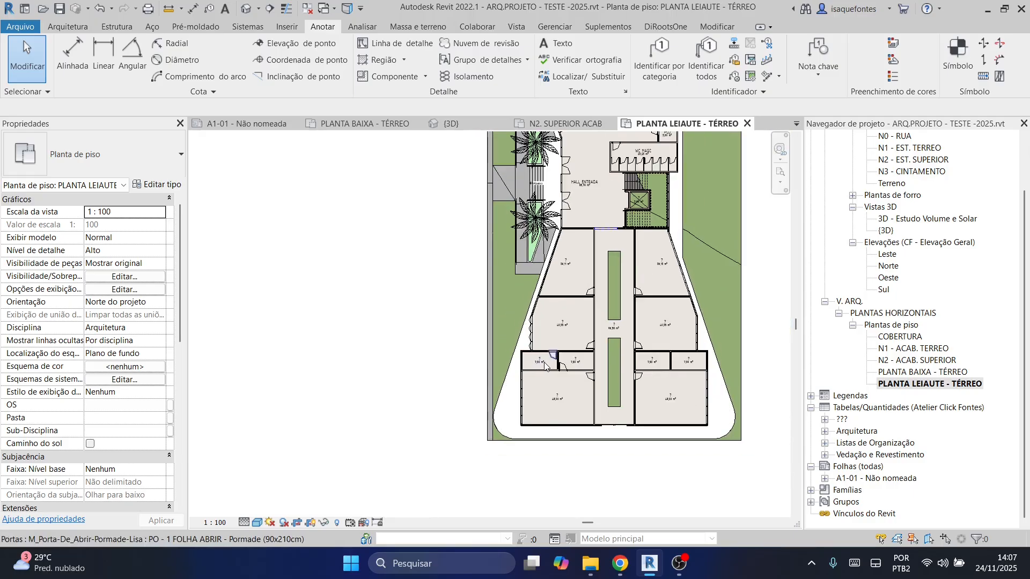
Review the layout plan's graphic display options, including model style and line smoothing, and accept them.
left_click(258, 523)
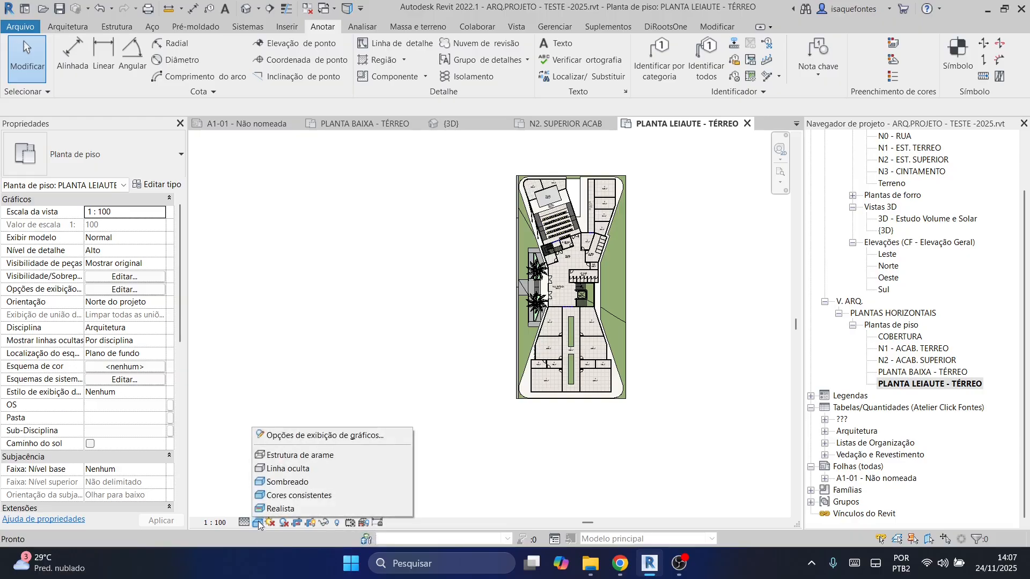
left_click(314, 435)
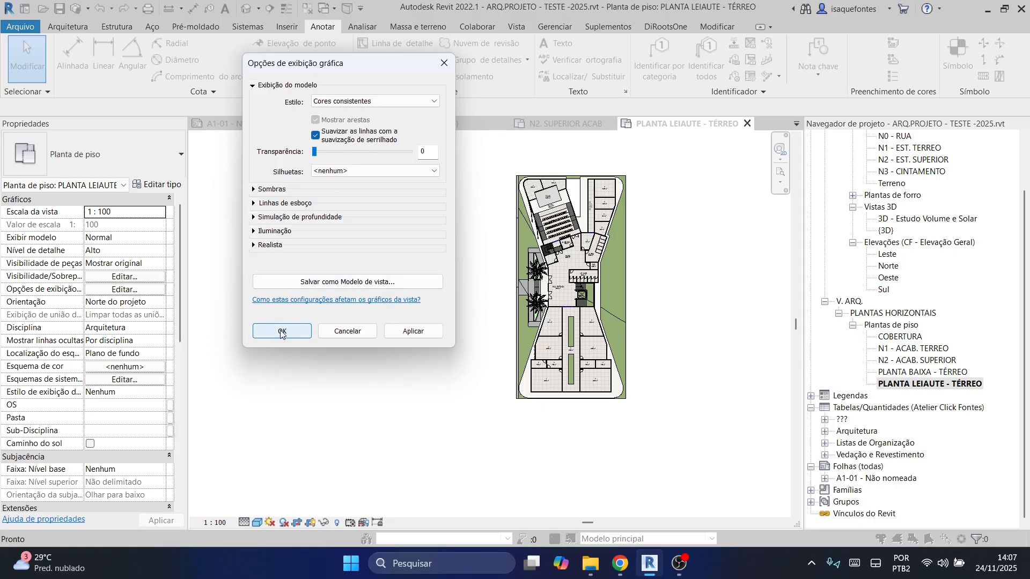
left_click(281, 332)
Examine the exterior walls, fills and line display from the auditorium down to the glazed facade beside the garden.
scroll(545, 205, "up", 15)
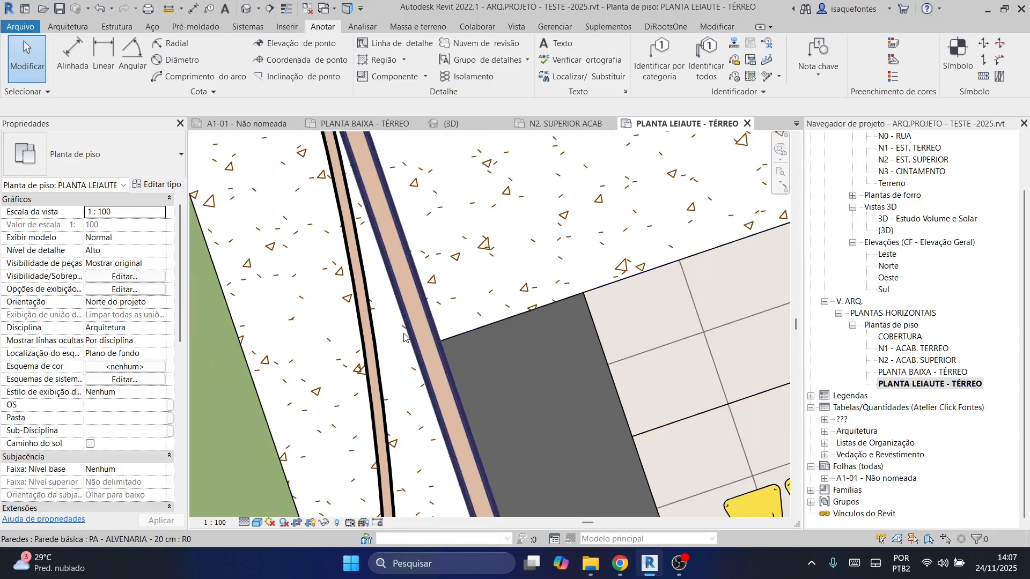
scroll(403, 340, "down", 5)
scroll(404, 340, "down", 4)
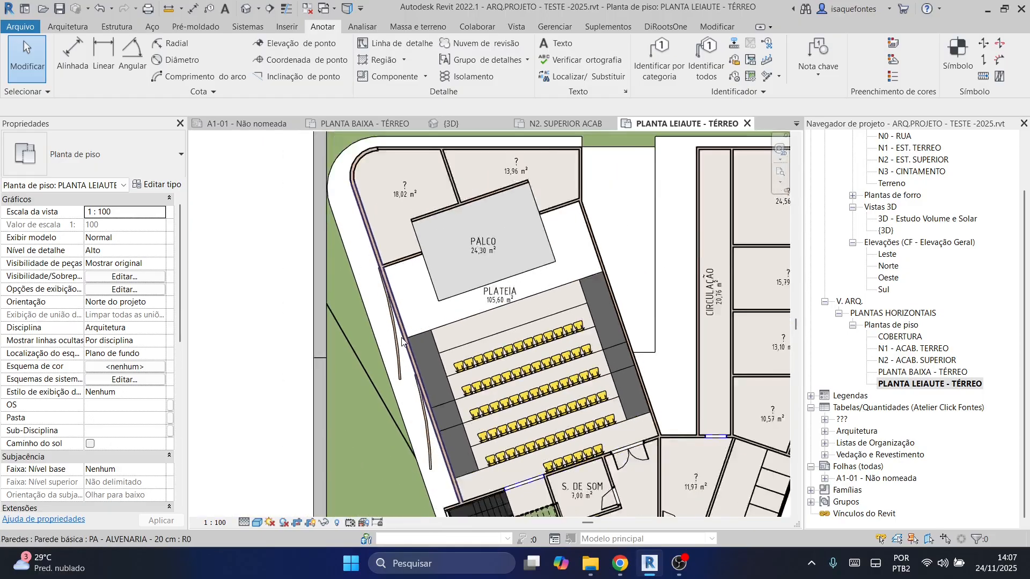
scroll(400, 223, "up", 5)
scroll(429, 300, "down", 4)
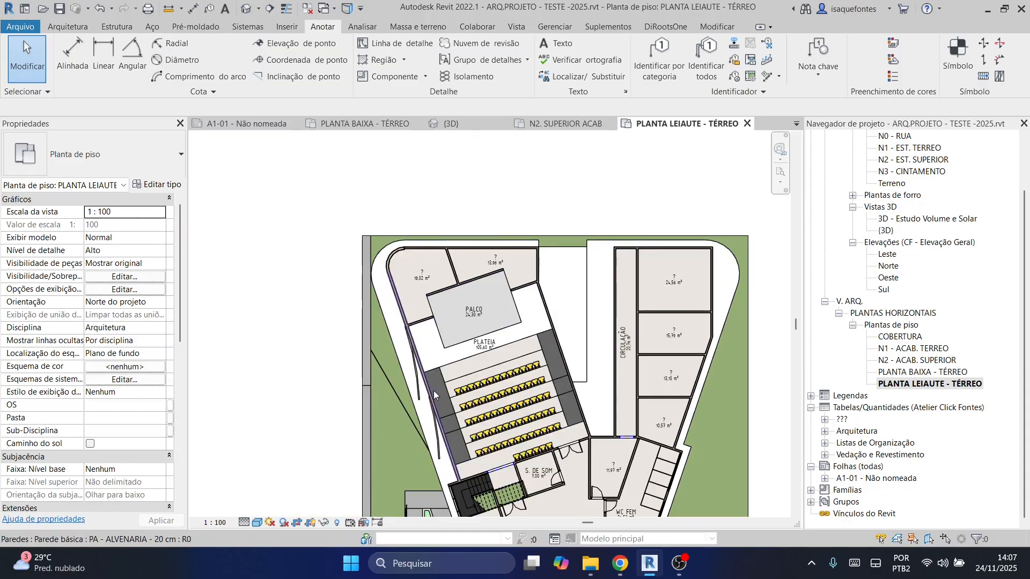
middle_click_drag(433, 391, 396, 155)
scroll(382, 327, "up", 6)
scroll(510, 316, "down", 3)
middle_click_drag(569, 397, 513, 83)
middle_click_drag(513, 316, 483, 138)
scroll(483, 195, "up", 5)
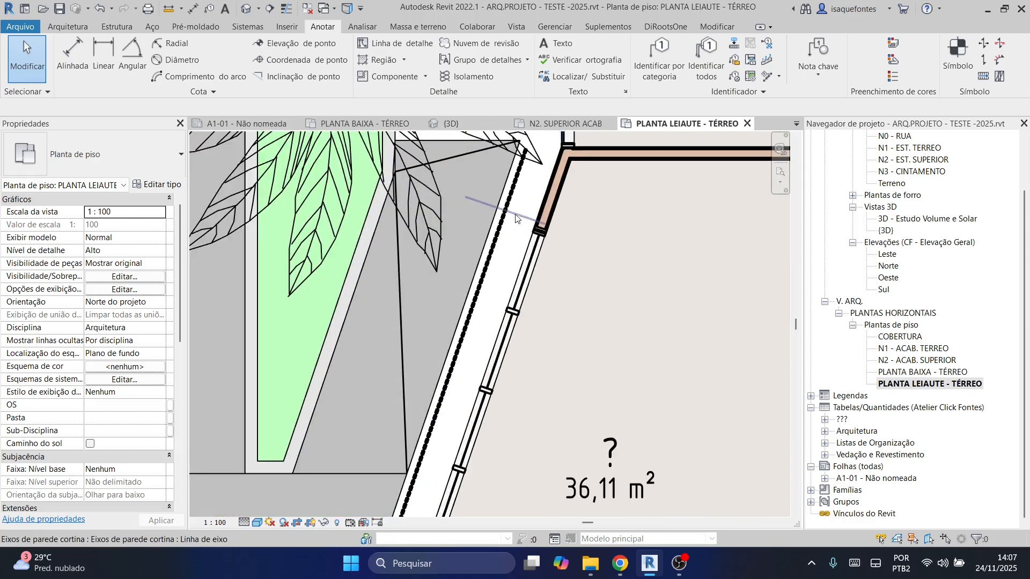
Switch all room tags visible in the layout plan to the CF - Nome do Ambiente type.
scroll(508, 230, "down", 6)
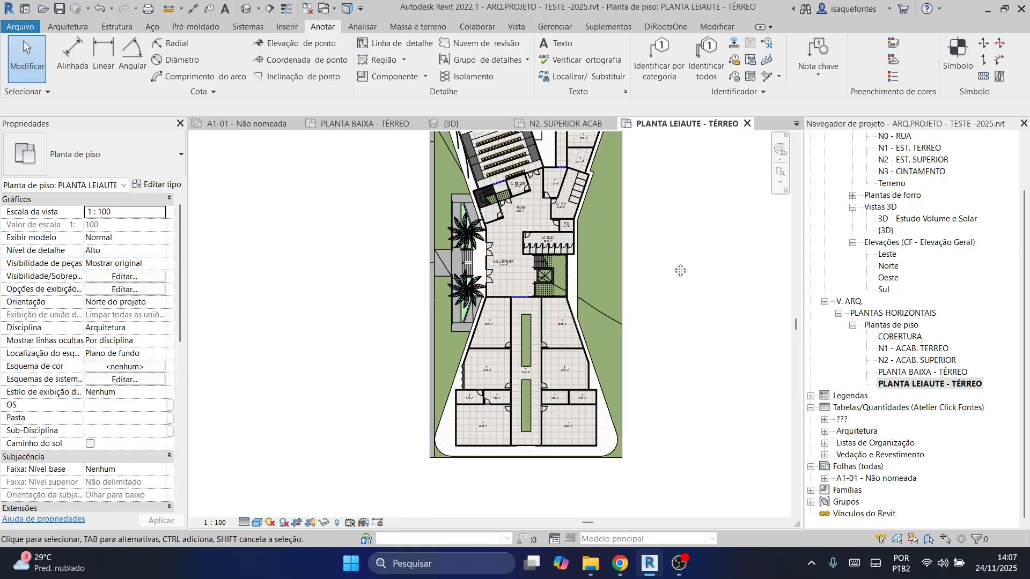
scroll(675, 300, "up", 3)
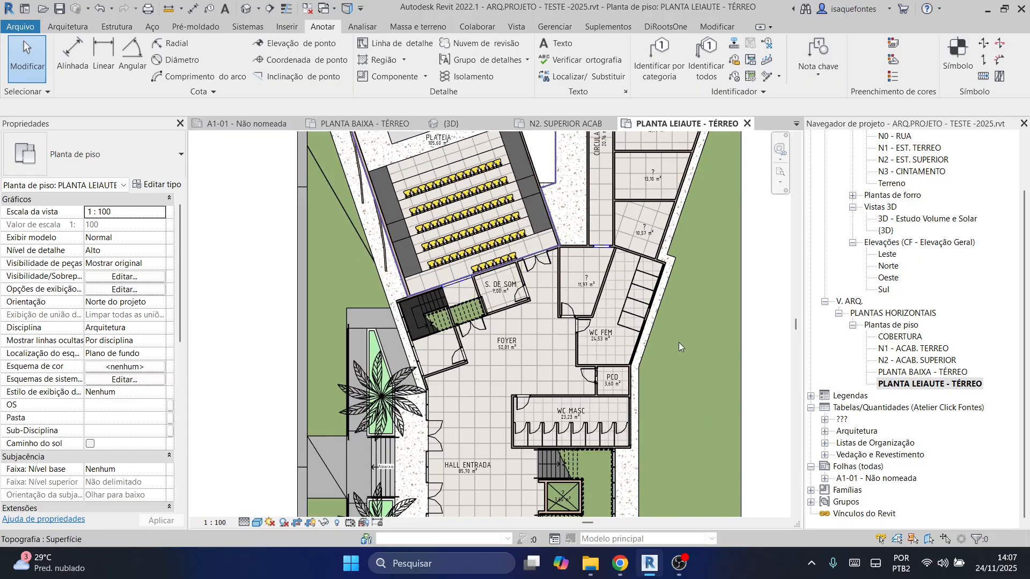
scroll(676, 331, "down", 2)
scroll(652, 304, "up", 2)
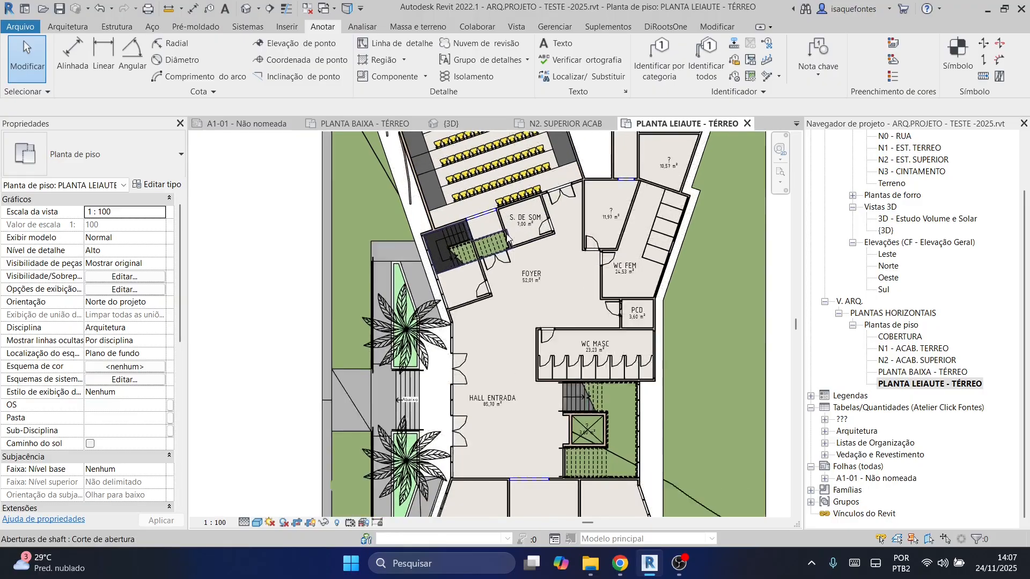
scroll(507, 236, "up", 1)
left_click(546, 304)
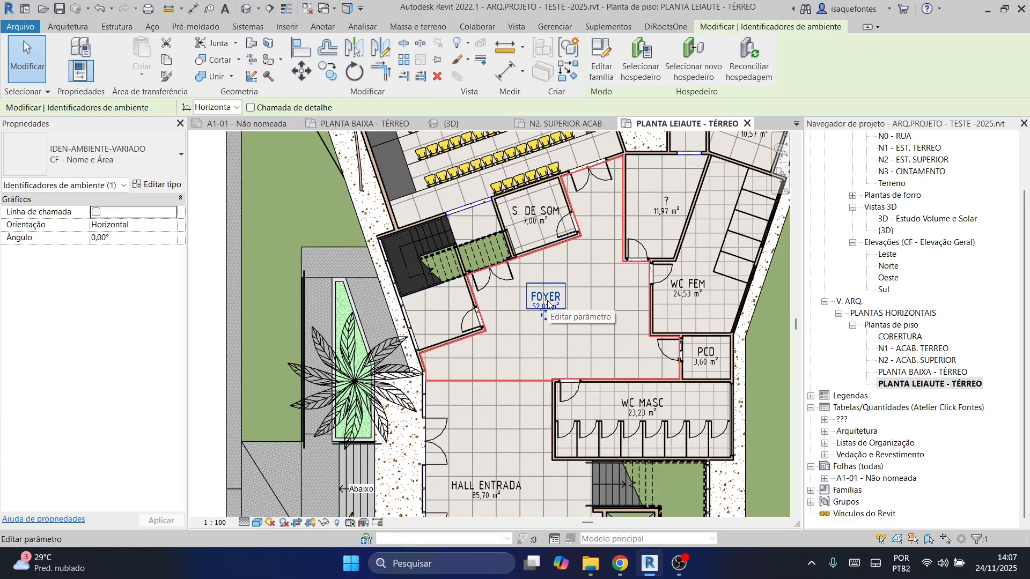
right_click(541, 304)
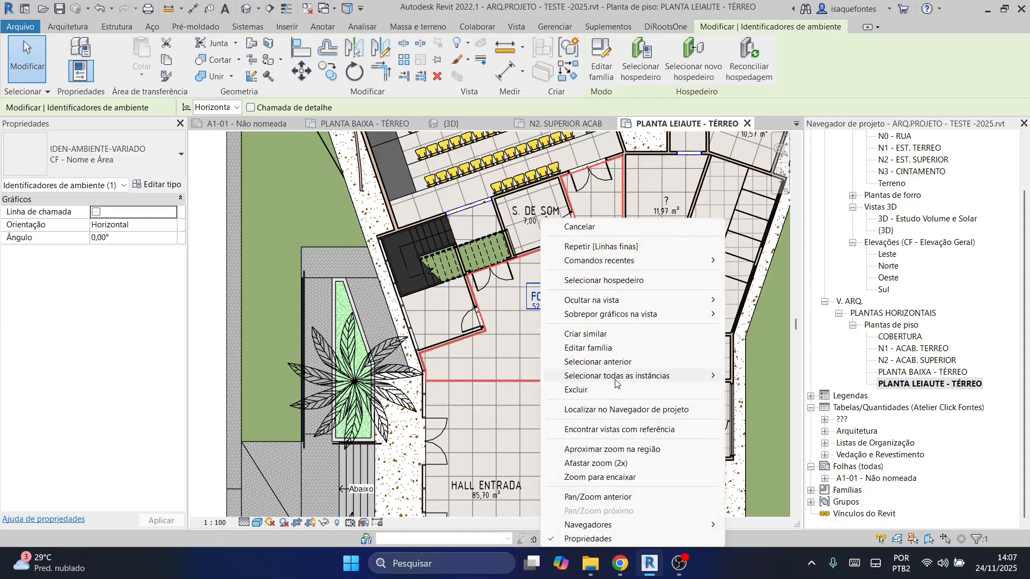
mouse_move(642, 381)
left_click(737, 381)
scroll(577, 324, "down", 5)
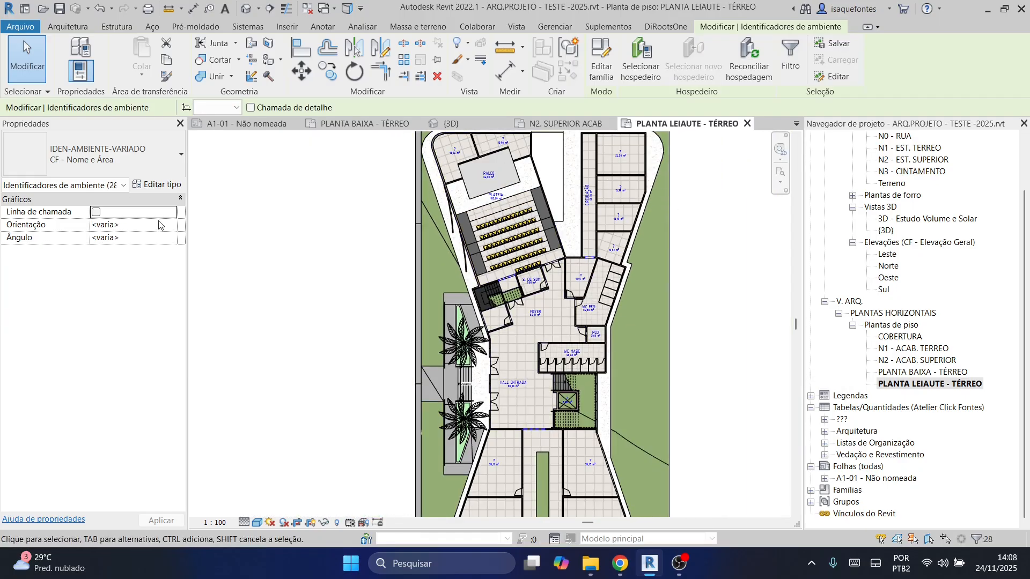
left_click(113, 161)
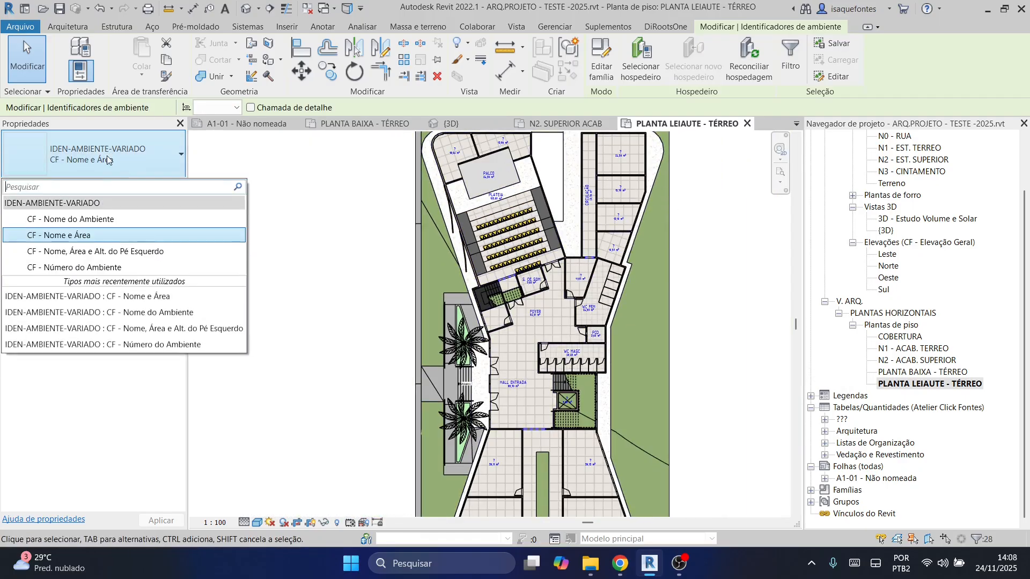
left_click(155, 220)
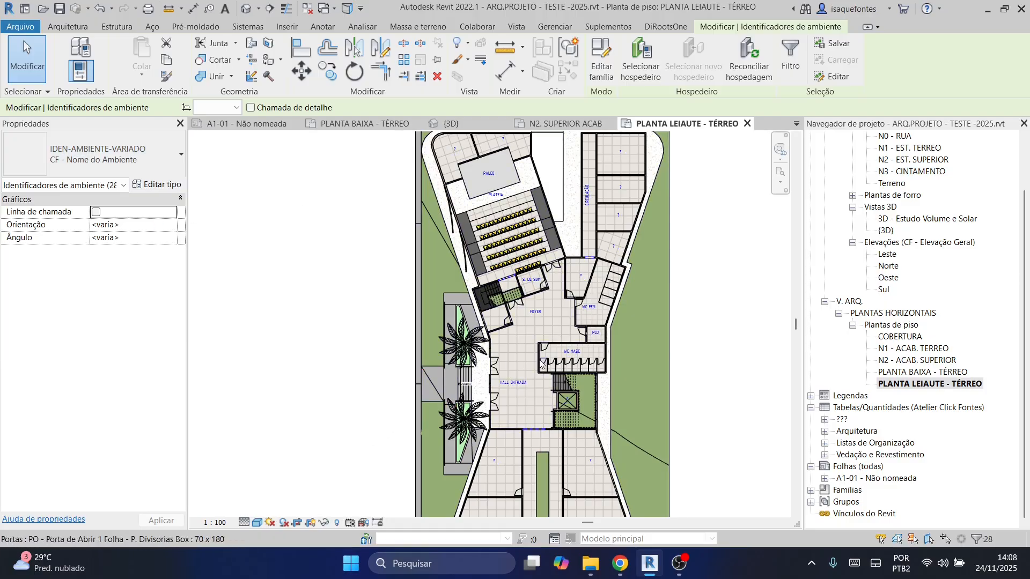
Examine how the name-only room tags display across the layout plan, from the auditorium to the entrance hall.
scroll(556, 317, "up", 5)
middle_click_drag(548, 314, 441, 343)
scroll(591, 321, "down", 5)
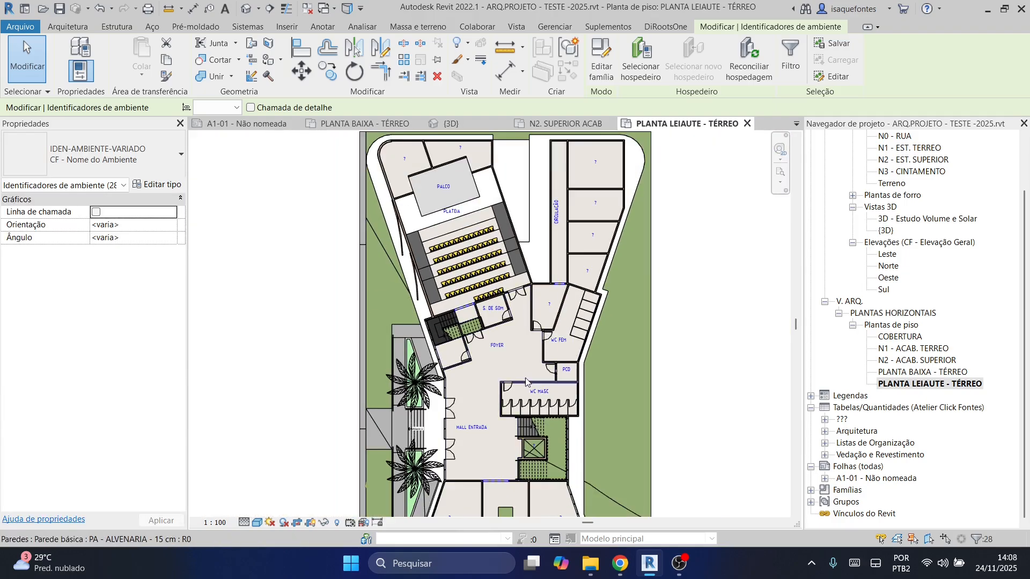
middle_click_drag(515, 350, 448, 224)
middle_click_drag(619, 345, 559, 389)
left_click(554, 291)
scroll(496, 268, "down", 2)
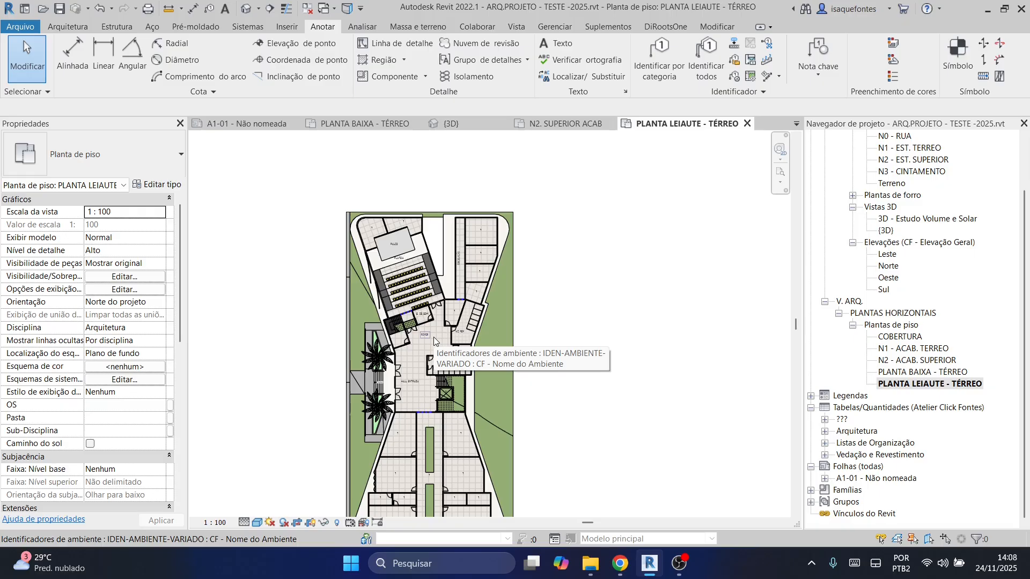
scroll(441, 367, "up", 5)
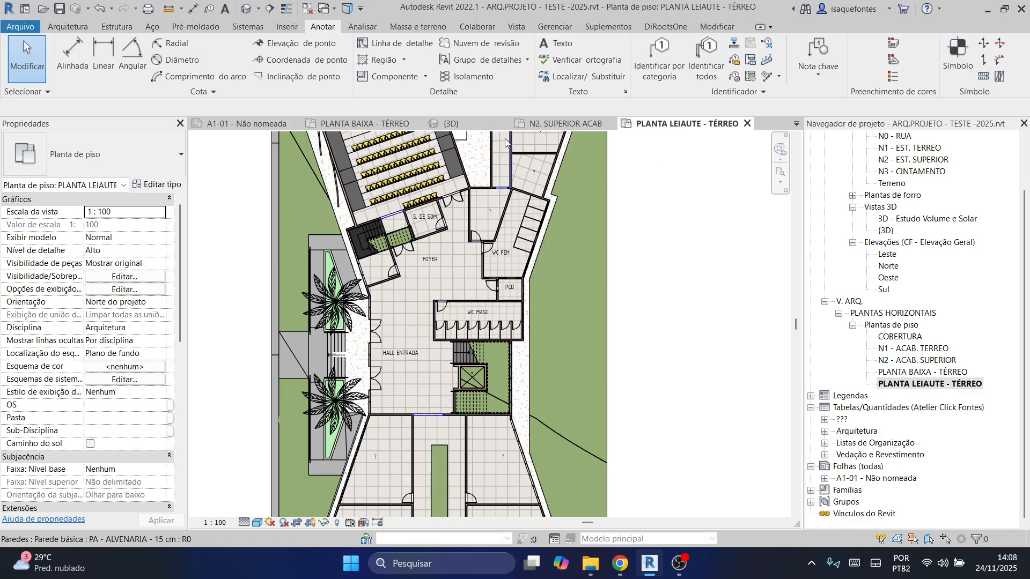
Close the other project's N2. SUPERIOR ACAB view and switch to the PLANTA BAIXA - TÉRREO plan.
left_click(545, 124)
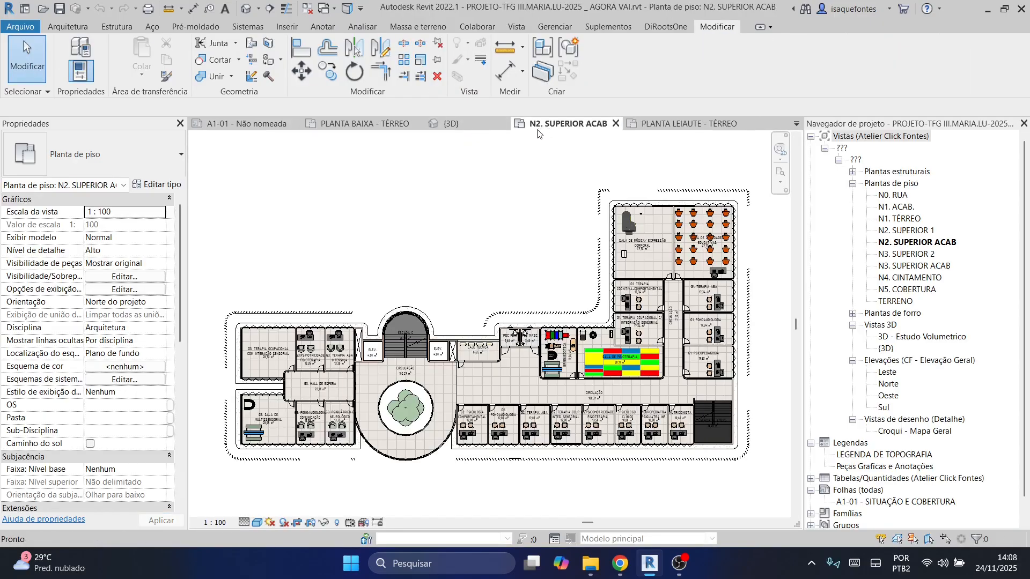
left_click(615, 124)
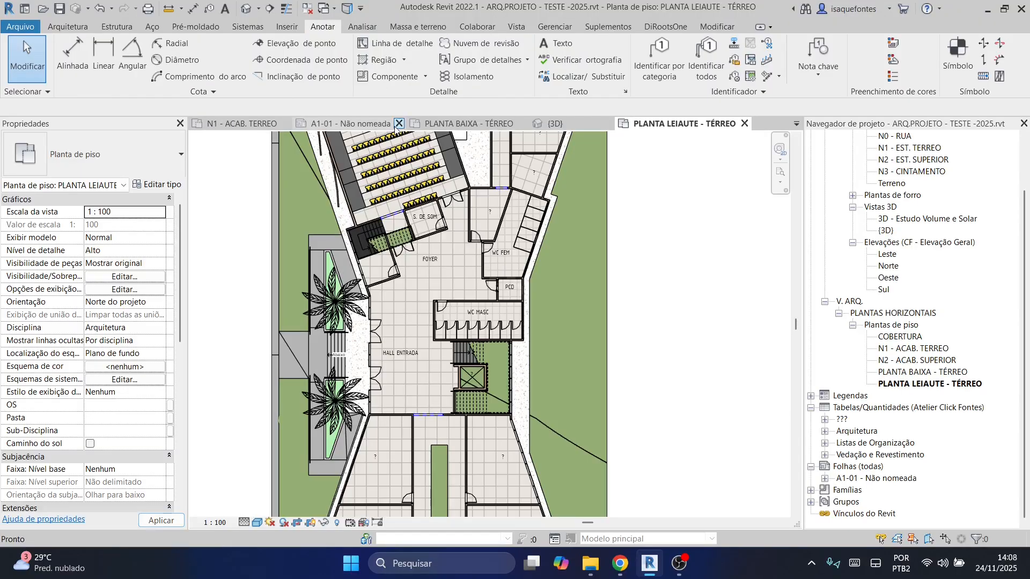
left_click(254, 126)
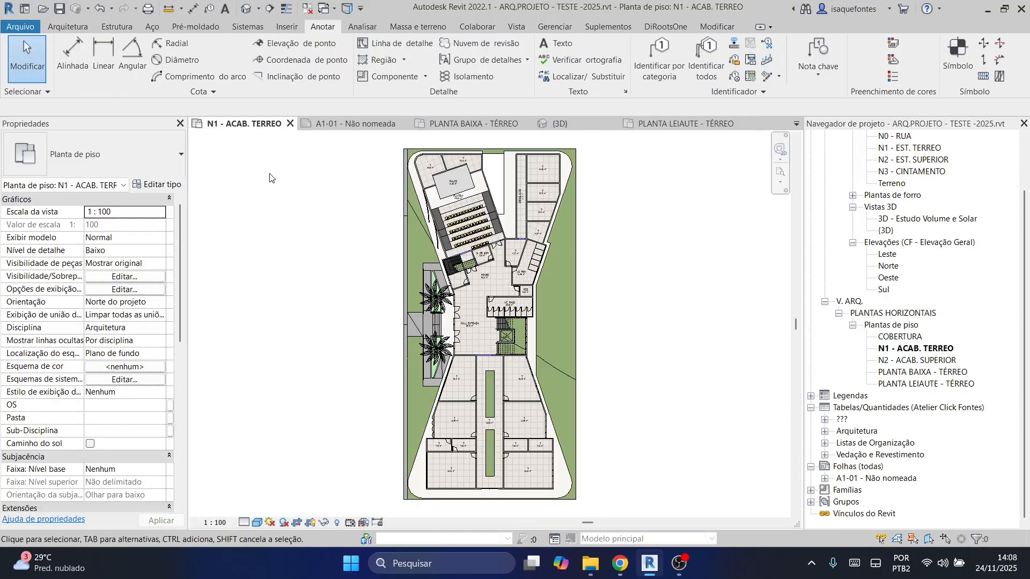
left_click(482, 124)
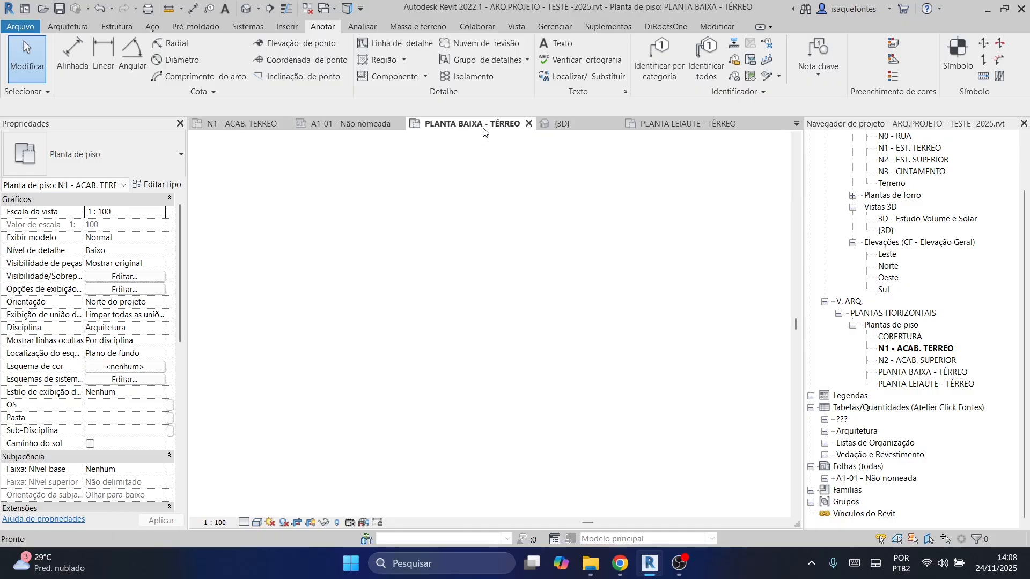
Start placing a component and choose the cadeira daniella_growarq chair by searching the types for "cade".
scroll(495, 394, "up", 5)
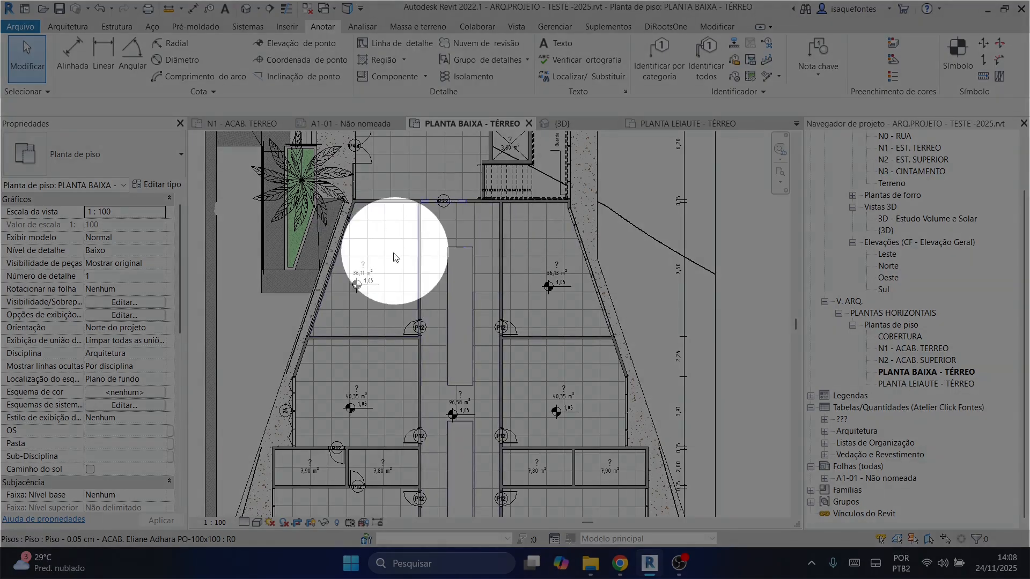
left_click(74, 30)
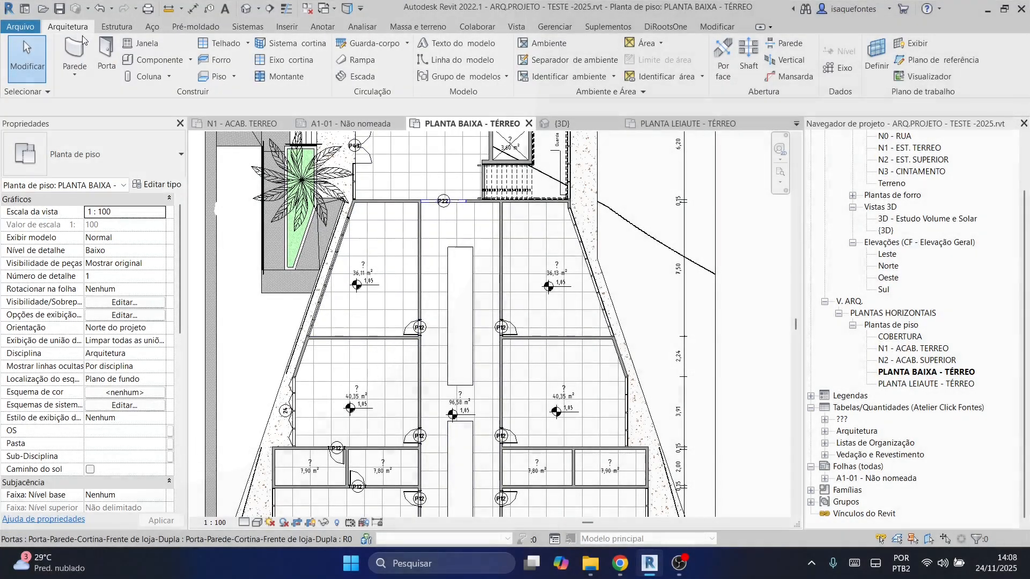
left_click(145, 61)
left_click(115, 151)
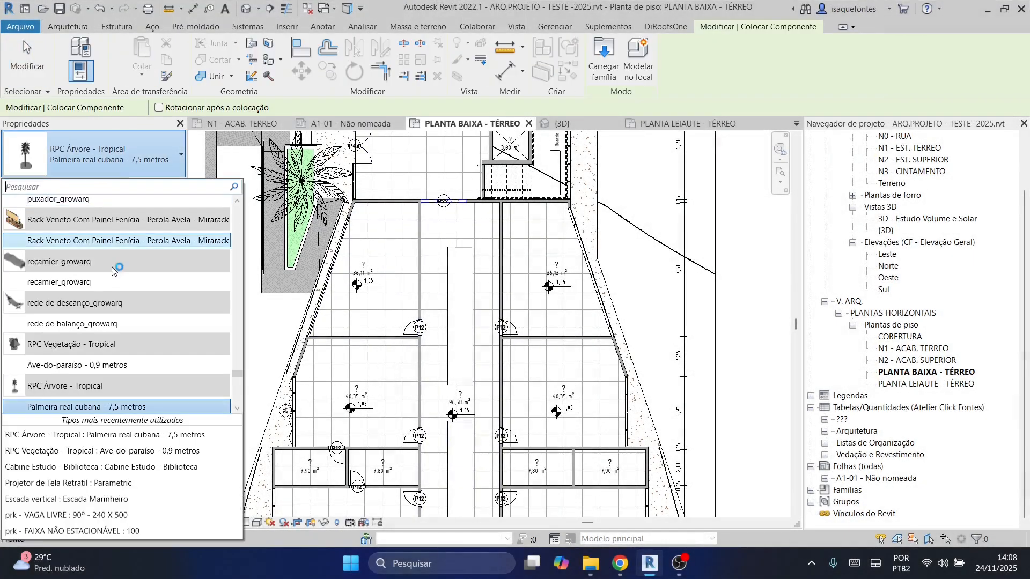
scroll(66, 273, "up", 7)
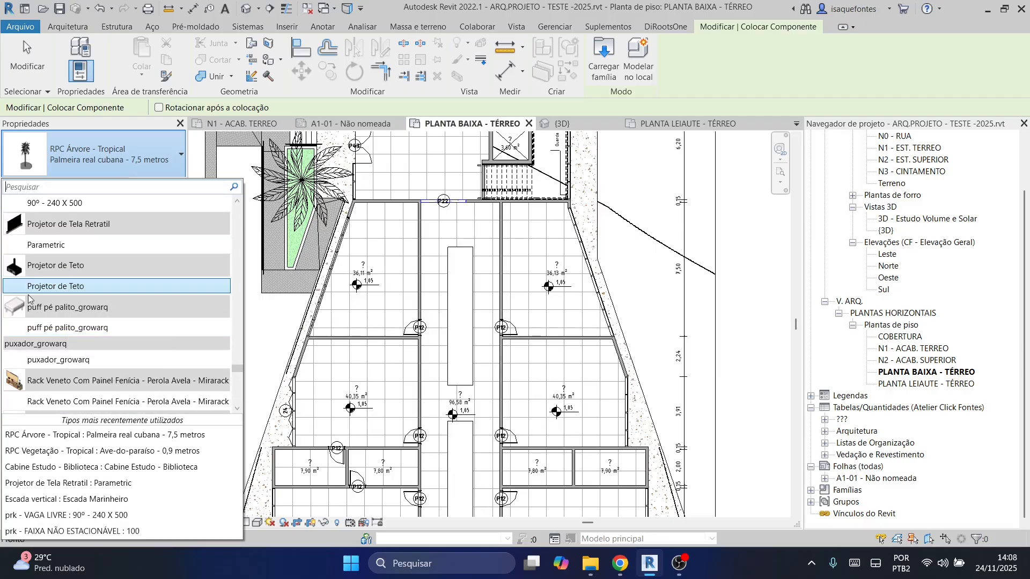
scroll(32, 266, "up", 3)
type("c")
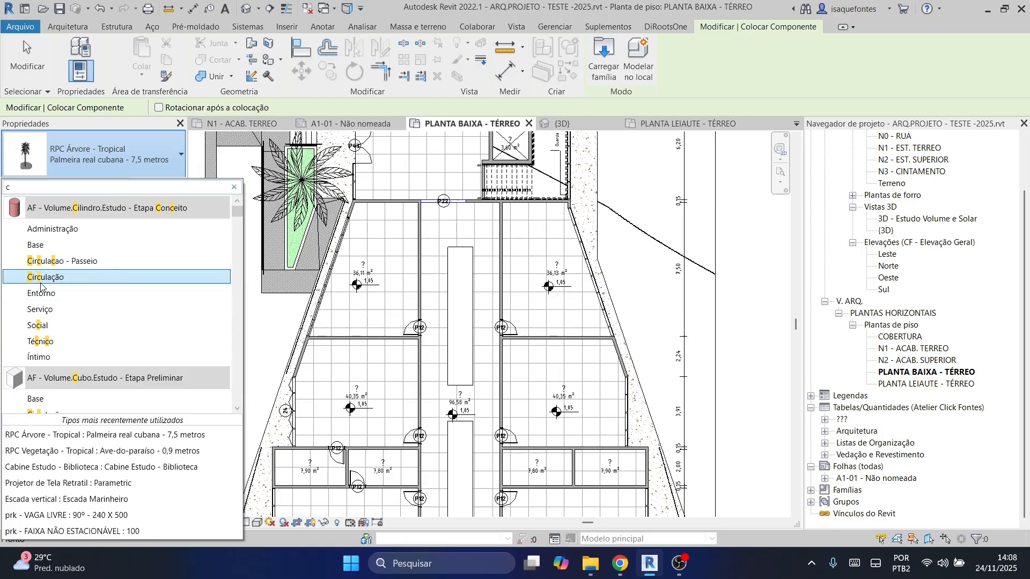
type("ade")
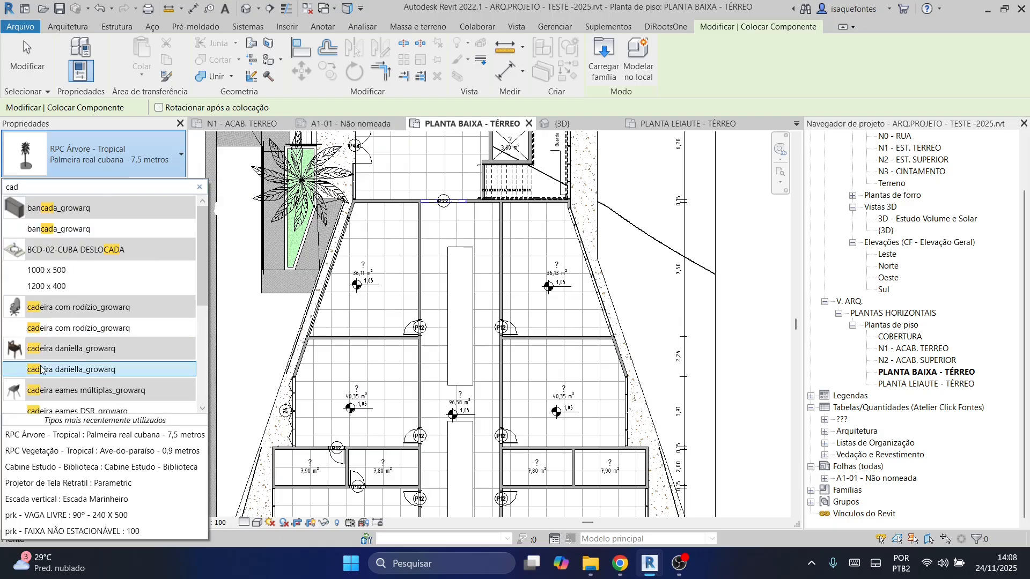
left_click(46, 368)
Place four chairs in the lower part of HALL ENTRADA between doors P43 and P22, rotating them to form a seating group.
scroll(364, 322, "up", 4)
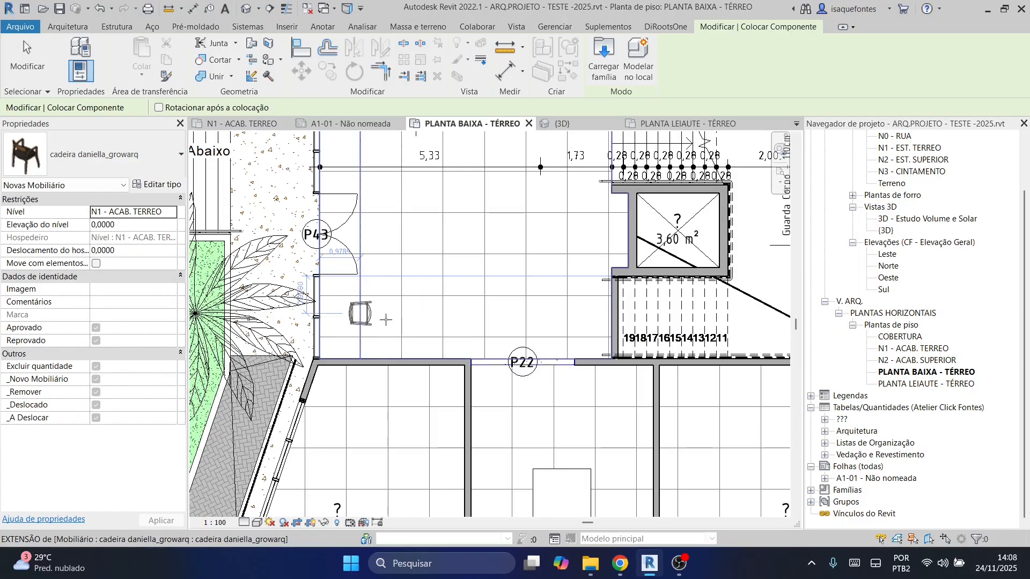
key("space")
key("space")
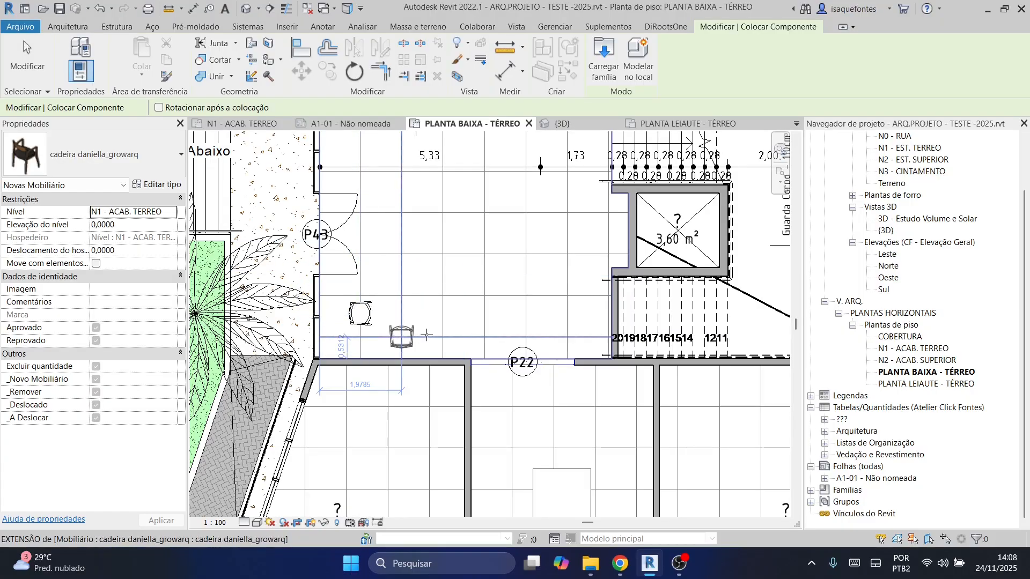
left_click(426, 336)
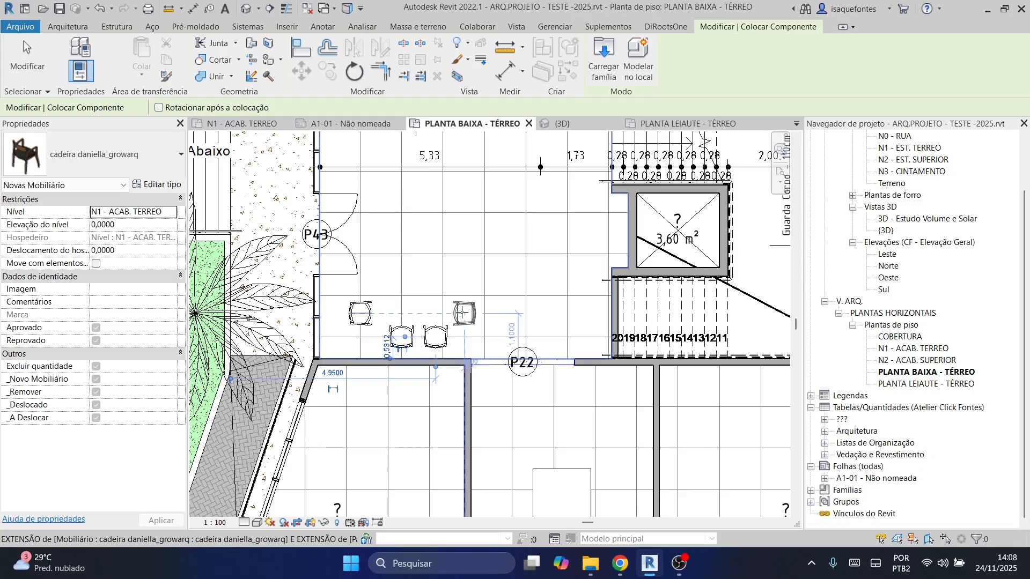
left_click(464, 314)
key("Escape")
key("Escape")
scroll(430, 318, "down", 5)
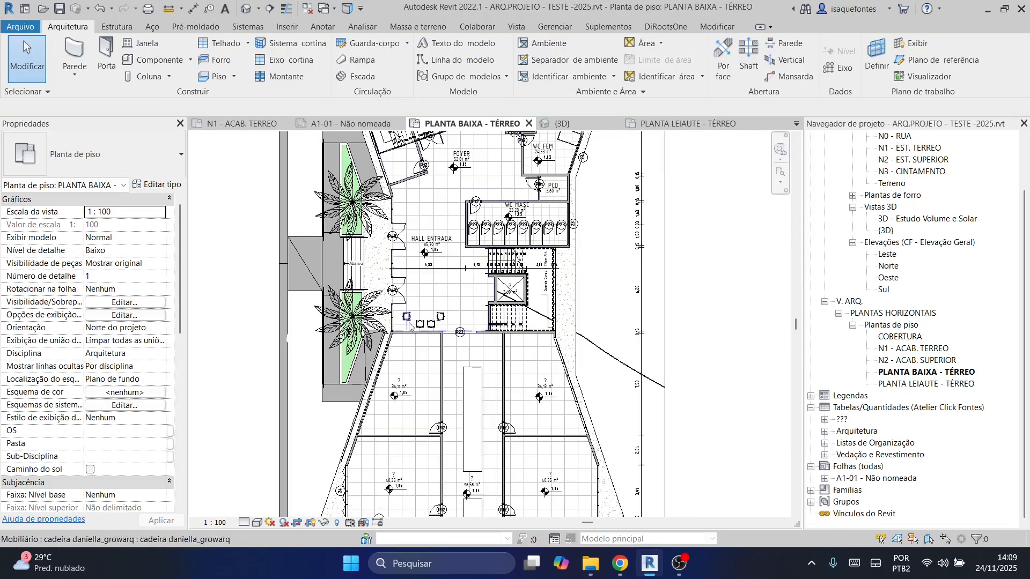
Hide the furniture category in the PLANTA BAIXA - TÉRREO view, using one of the placed chairs as reference.
scroll(408, 325, "up", 4)
scroll(406, 325, "up", 3)
left_click(400, 294)
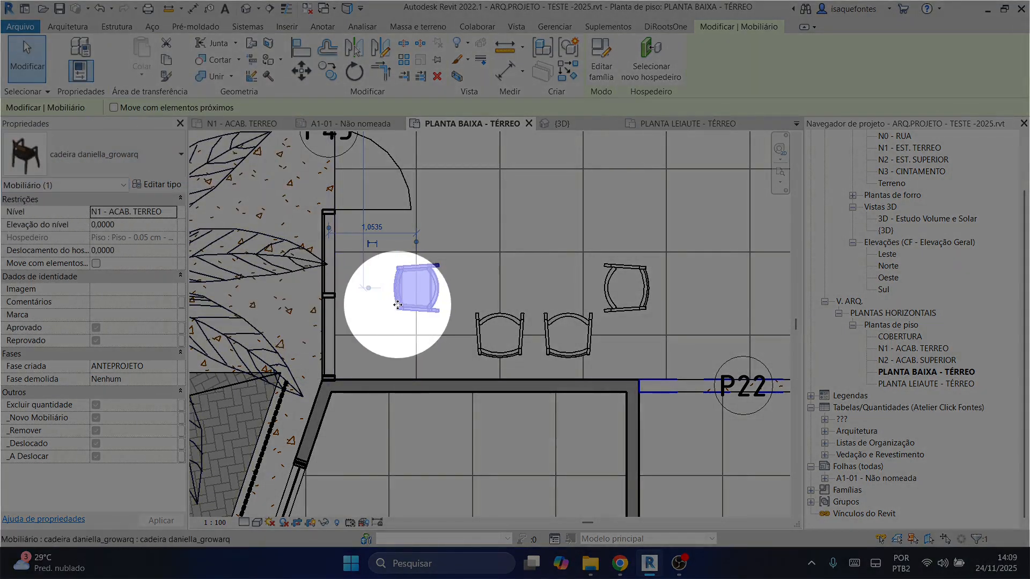
right_click(406, 287)
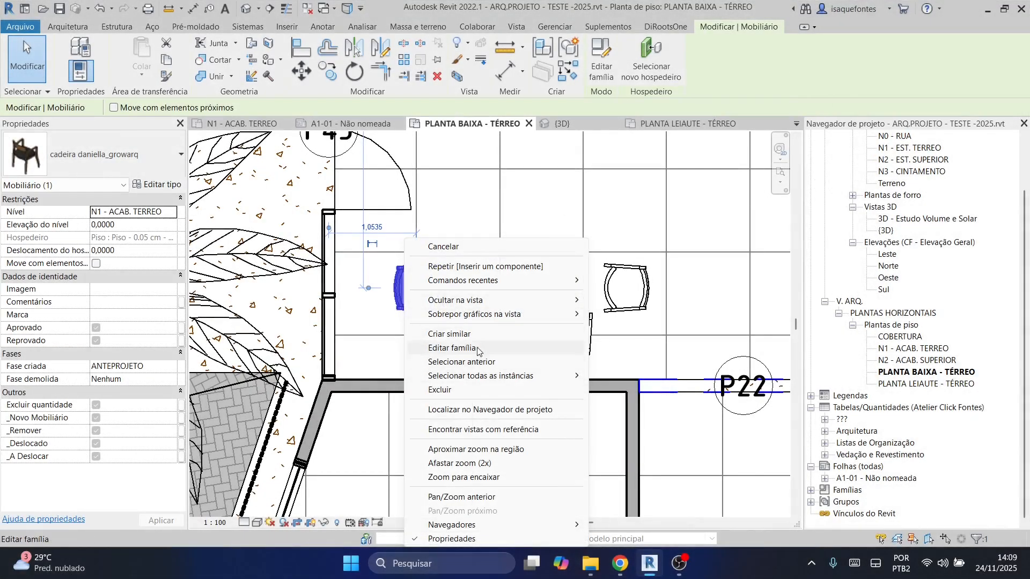
mouse_move(547, 301)
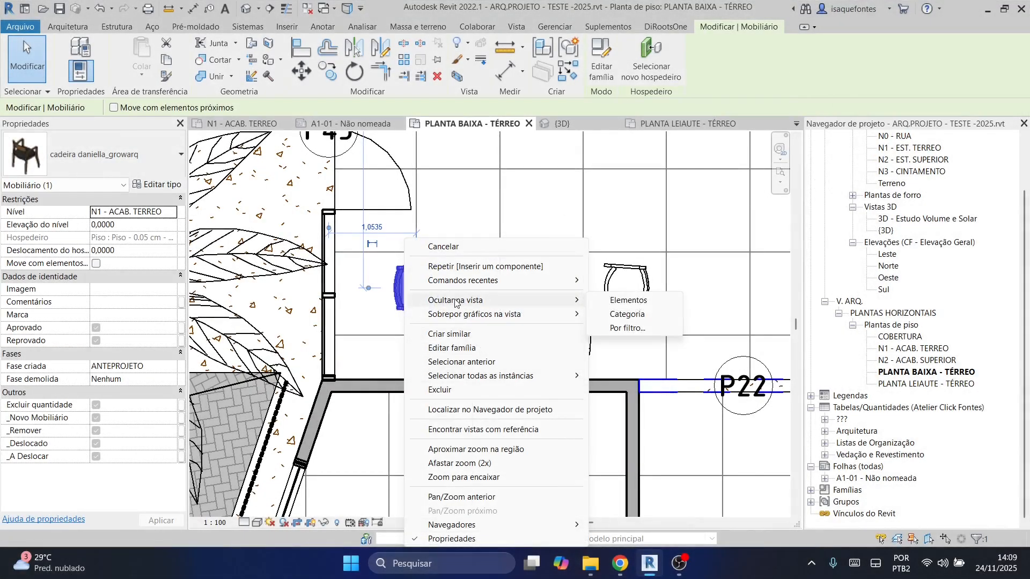
left_click(622, 301)
scroll(624, 320, "down", 3)
scroll(624, 320, "down", 6)
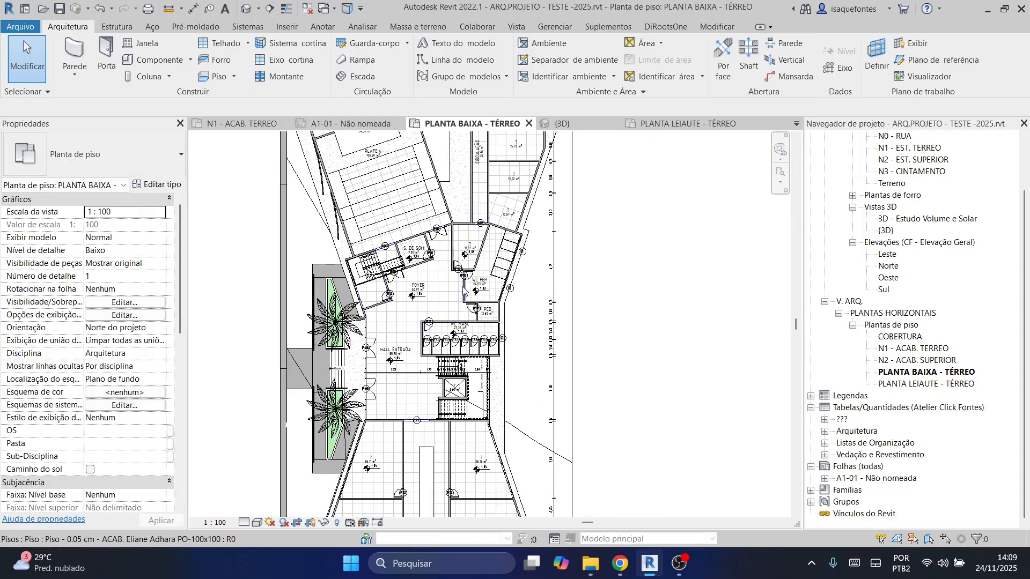
Open the PLANTA LEIAUTE - TÉRREO plan and check how the entrance hall chairs display there.
left_click(660, 125)
scroll(430, 367, "up", 5)
middle_click_drag(558, 390, 533, 315)
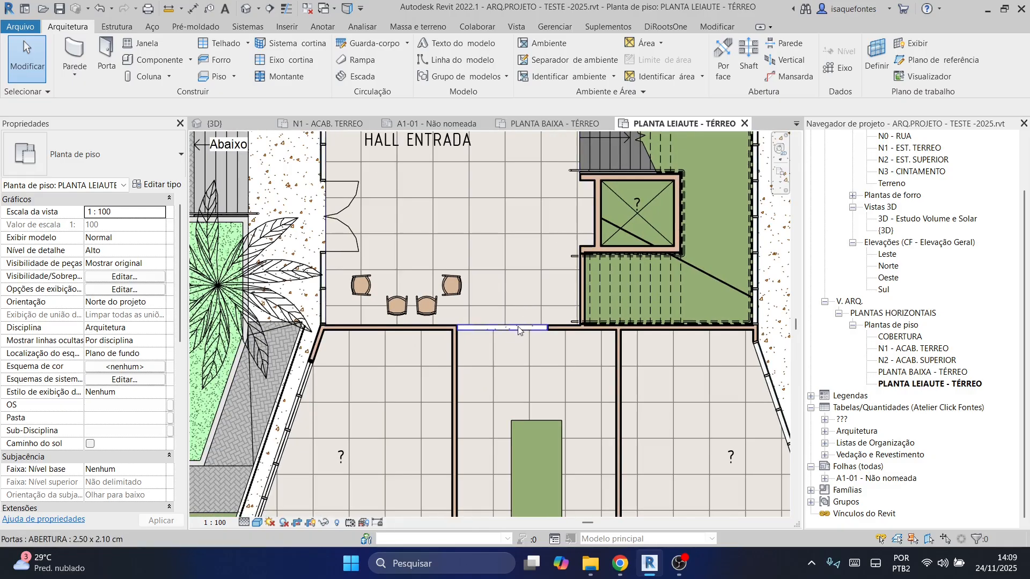
scroll(509, 306, "down", 8)
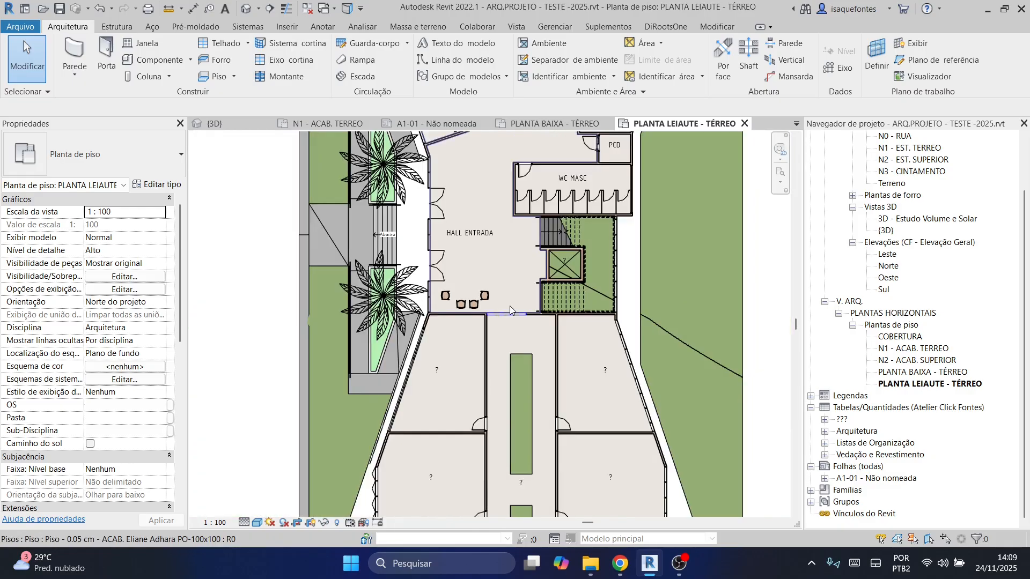
middle_click_drag(660, 272, 648, 295)
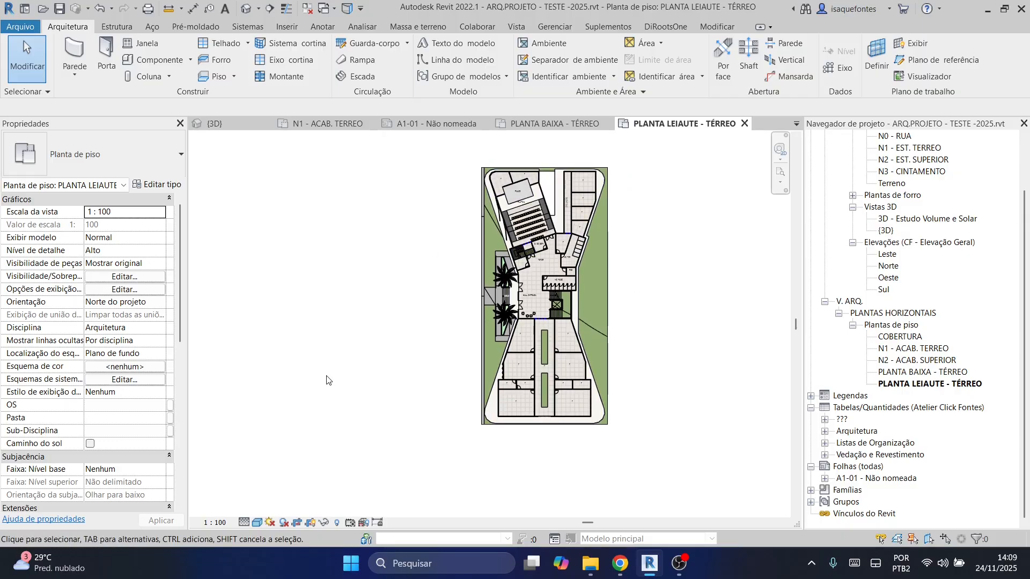
Create a view template from the PLANTA BAIXA - TÉRREO plan, name it "M. V. - Planta Tecnica", and accept its settings.
left_click(554, 123)
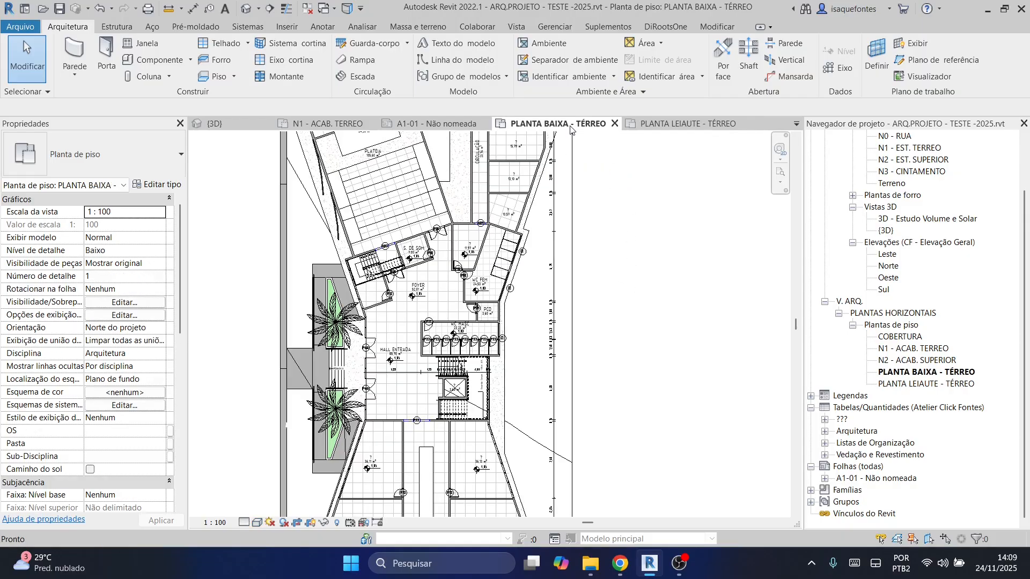
scroll(590, 255, "down", 3)
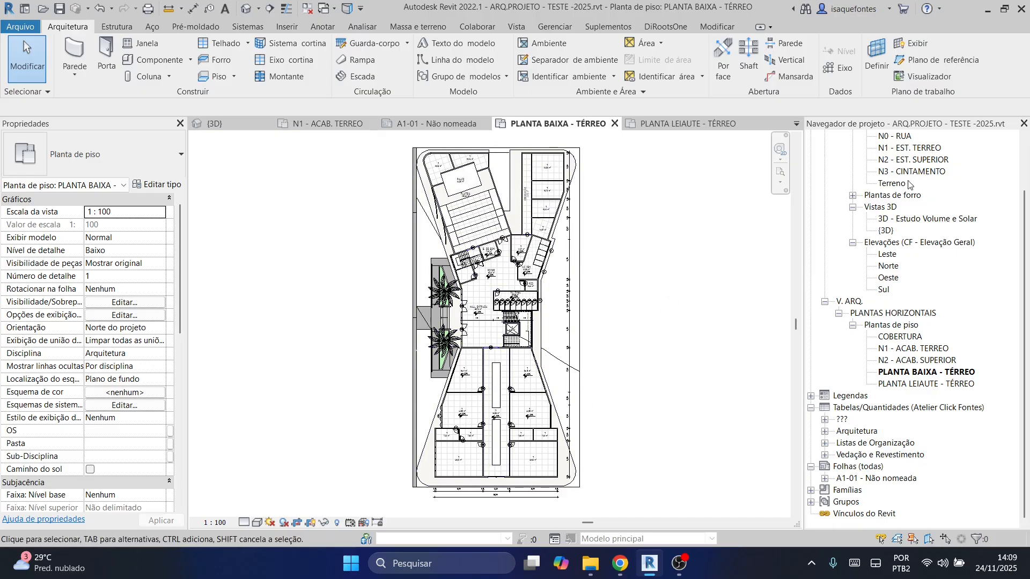
left_click(916, 373)
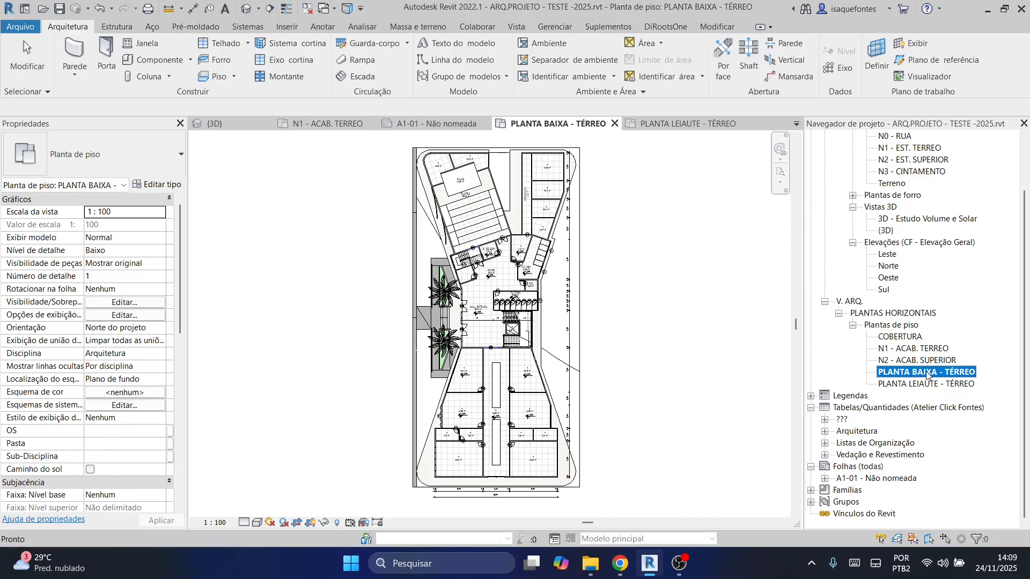
right_click(914, 373)
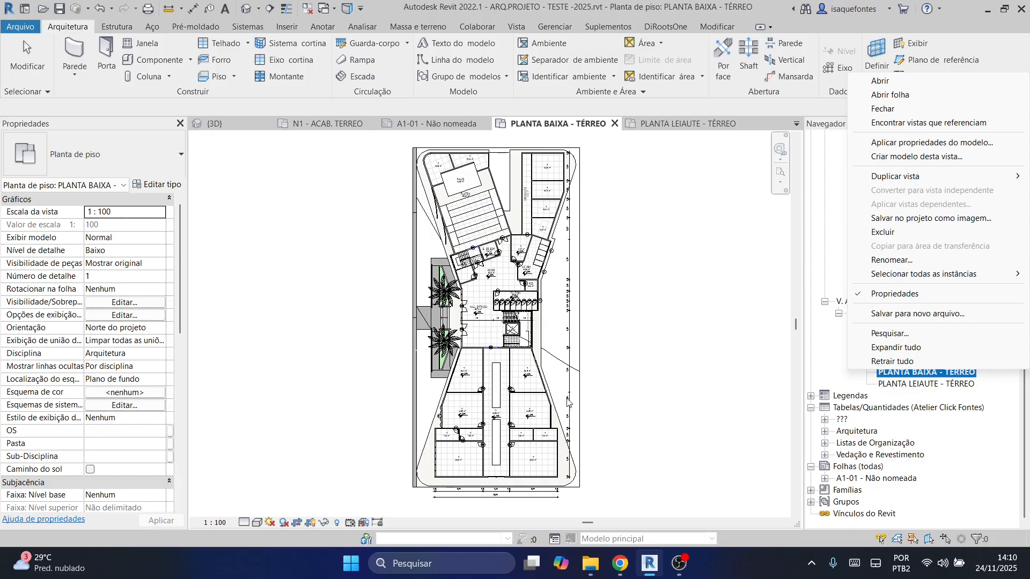
left_click(882, 157)
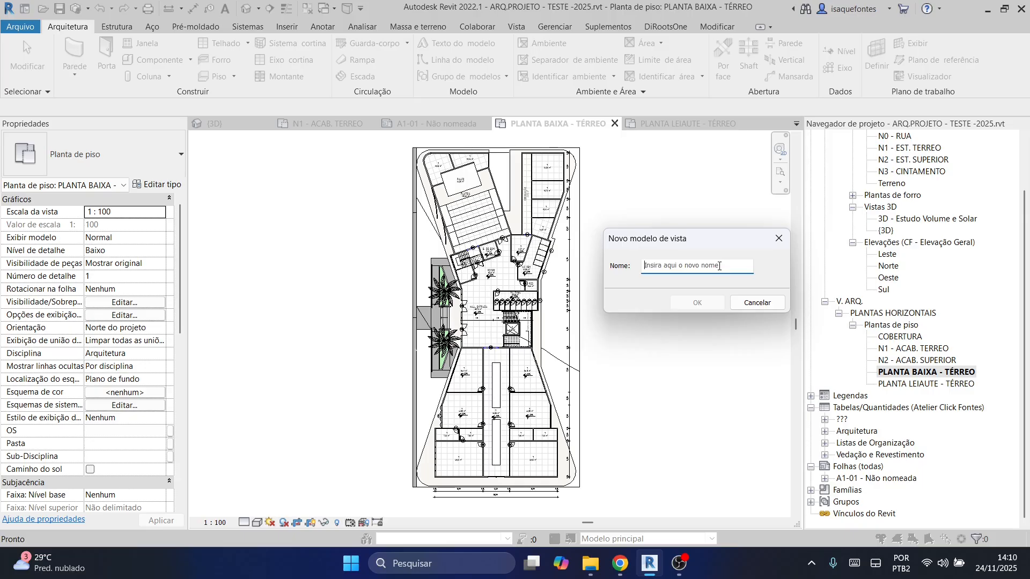
type("vi")
key("BackSpace")
key("BackSpace")
type("m")
key("BackSpace")
type("M.")
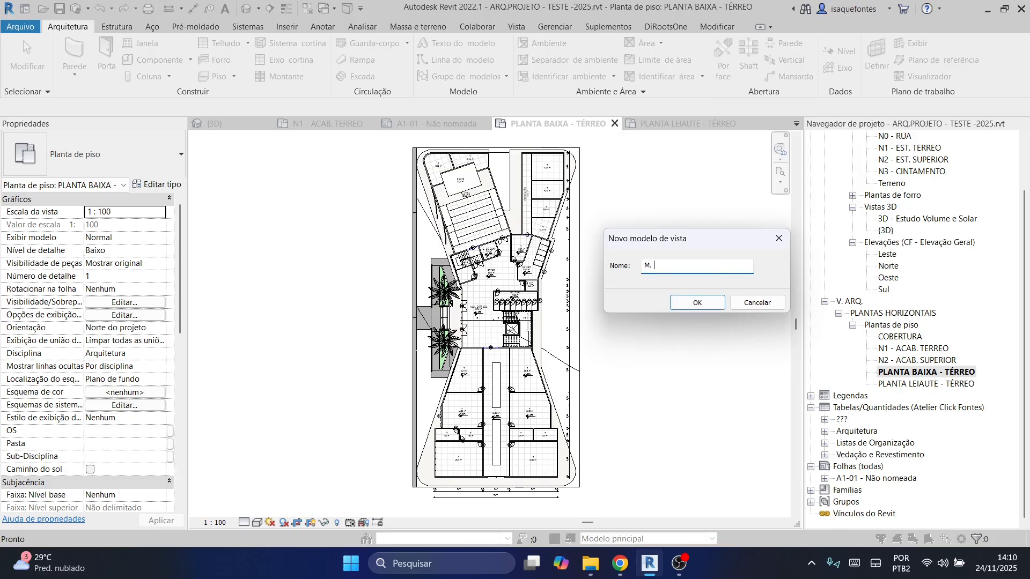
type(" V. - Planta Tecnica")
left_click(711, 303)
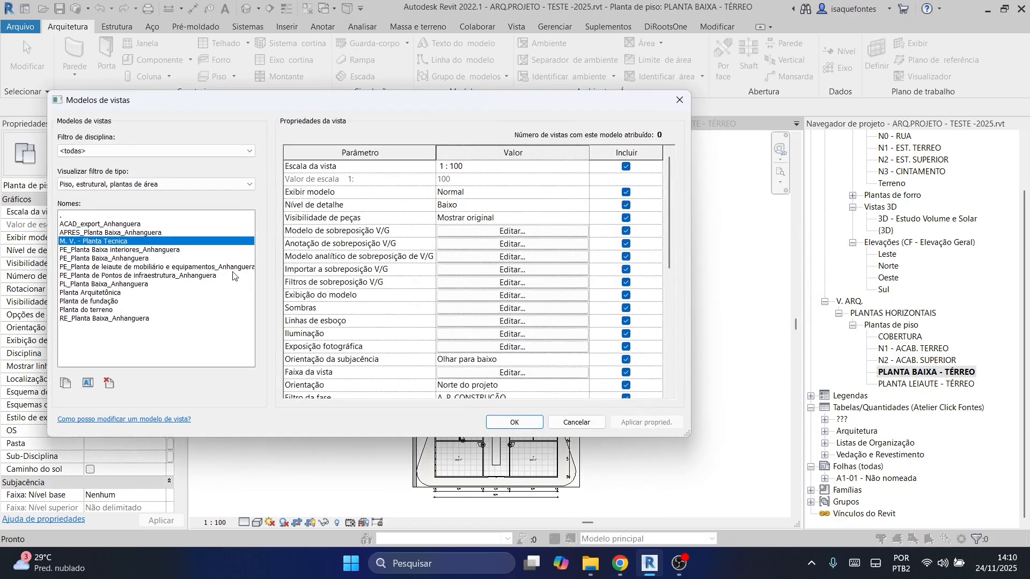
left_click_drag(305, 106, 412, 100)
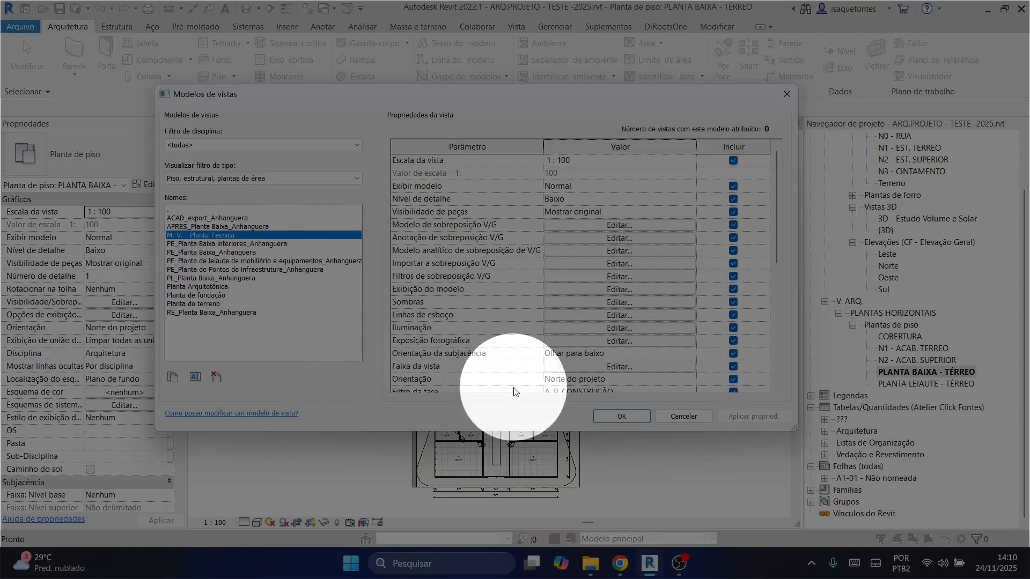
left_click(633, 417)
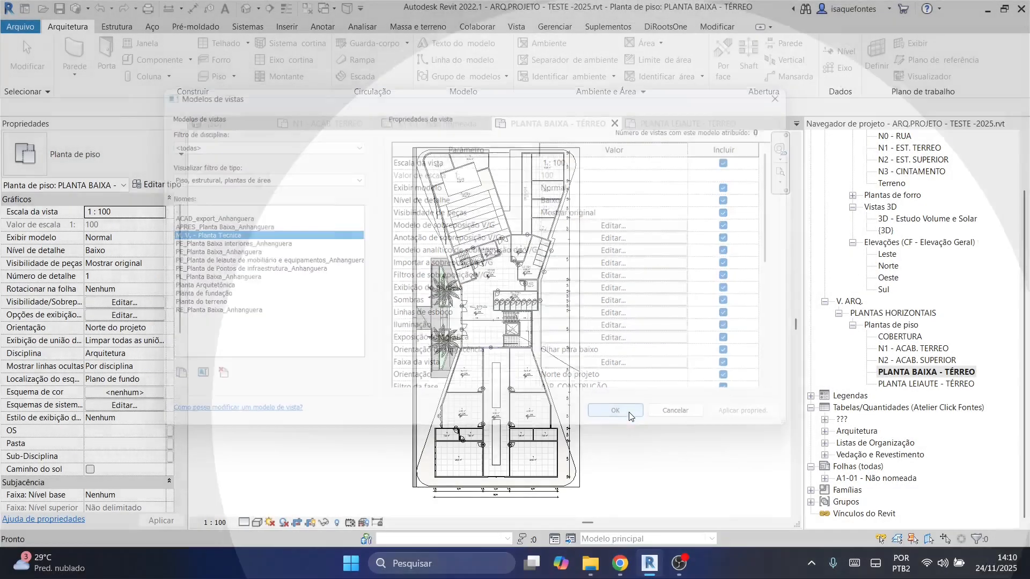
Create a view template from the PLANTA LEIAUTE - TÉRREO plan, name it "M. V. - Planta Leiaute", and accept its settings.
left_click(930, 385)
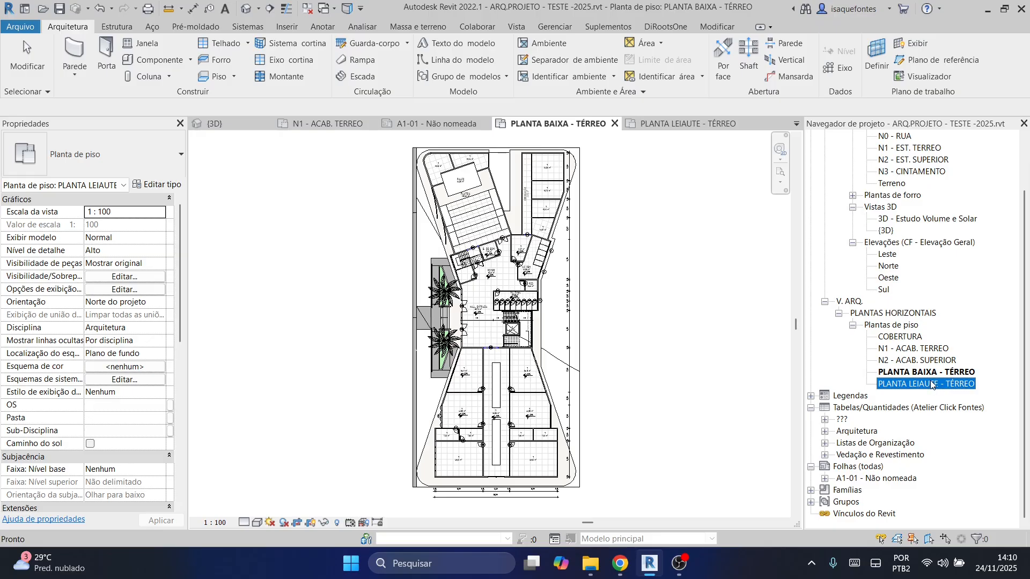
right_click(932, 385)
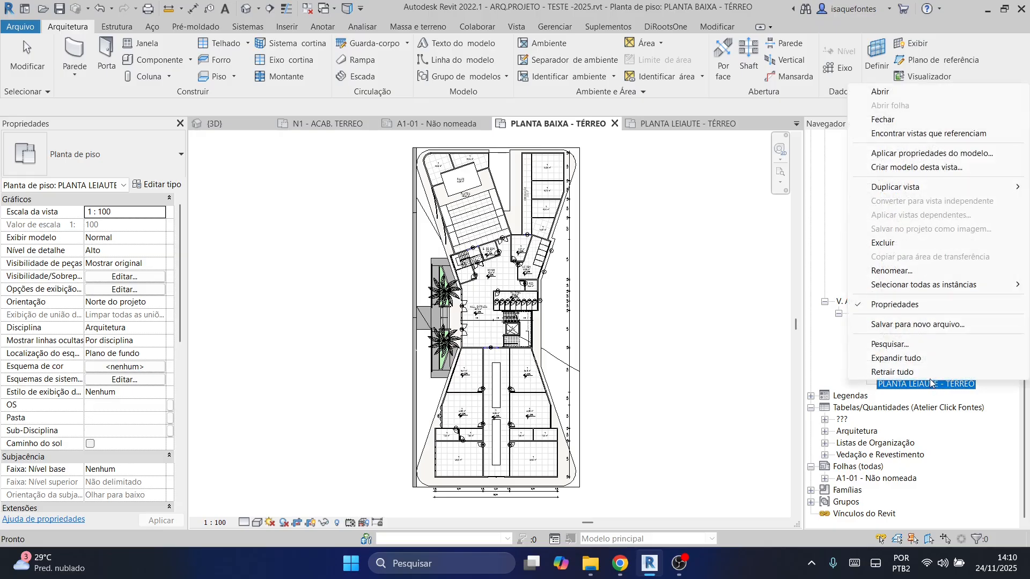
left_click(925, 170)
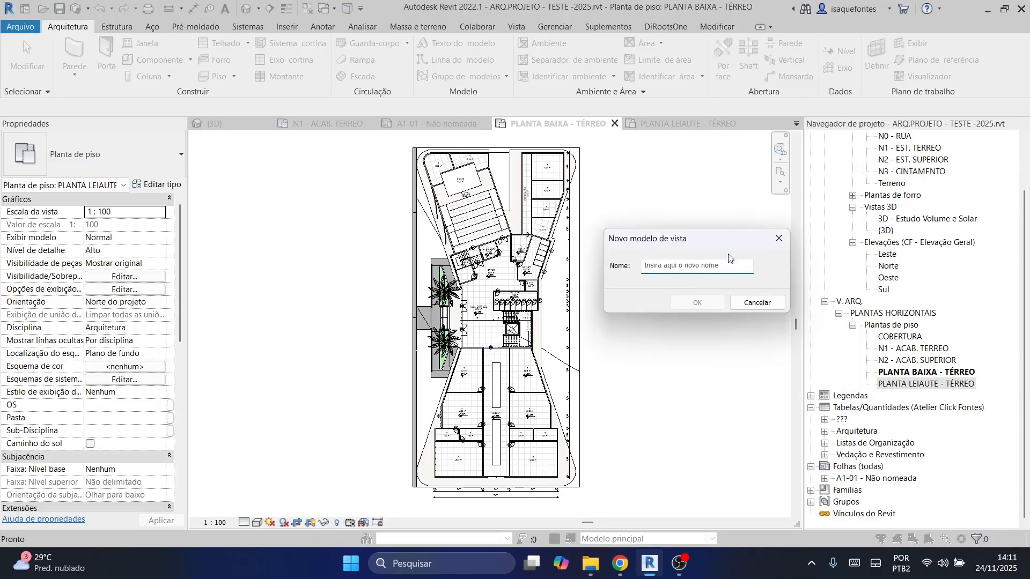
type("M. V. - Plant")
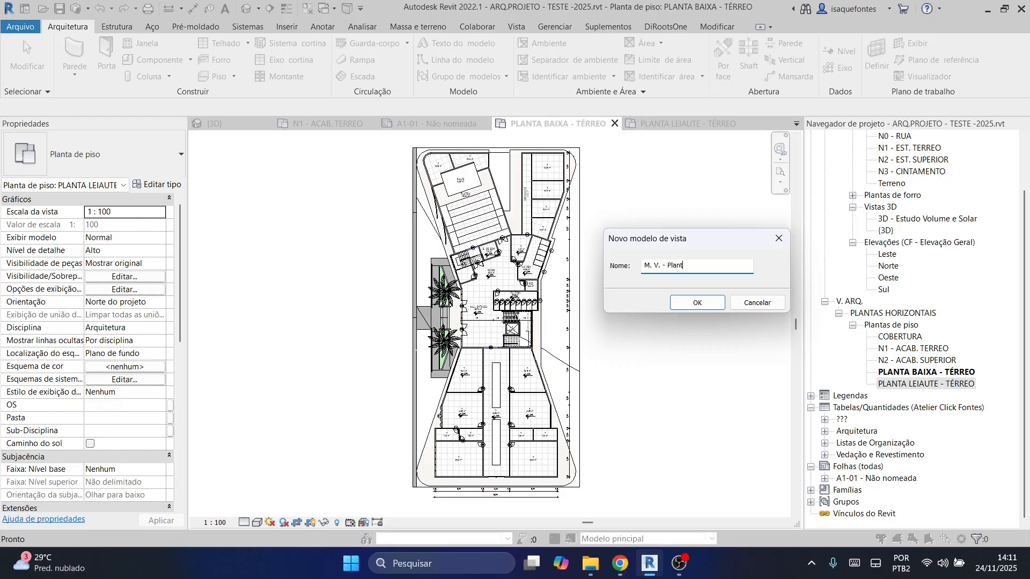
type("a Leiaute")
left_click(708, 302)
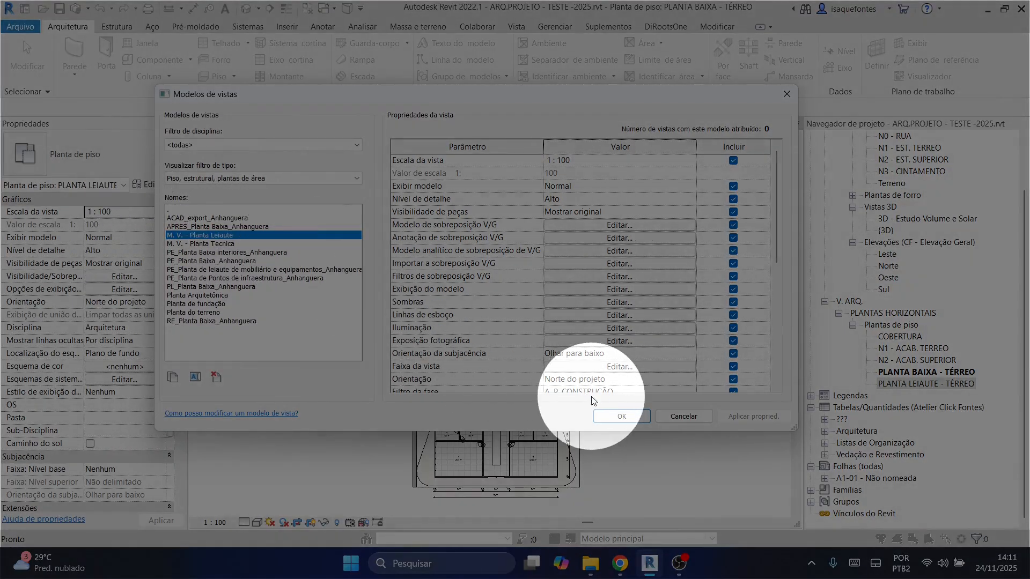
left_click(608, 417)
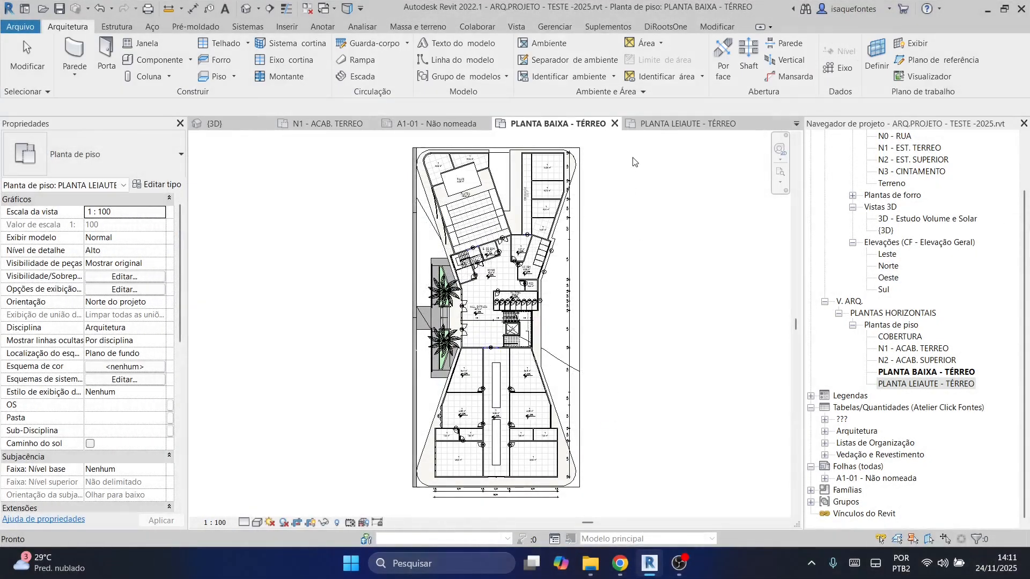
Open the PLANTA LEIAUTE - TÉRREO plan and look through its available view scales.
left_click(666, 124)
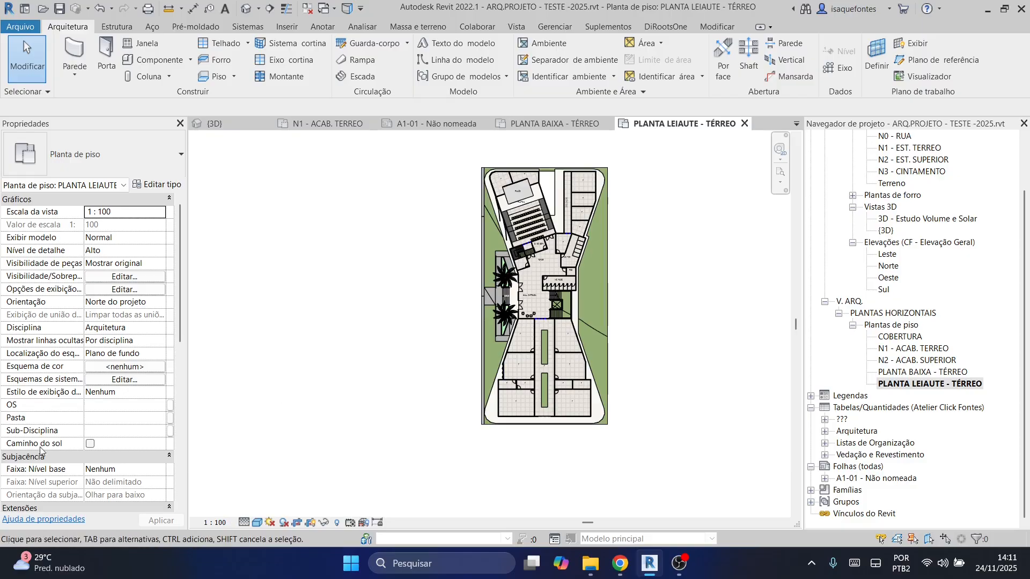
left_click(210, 522)
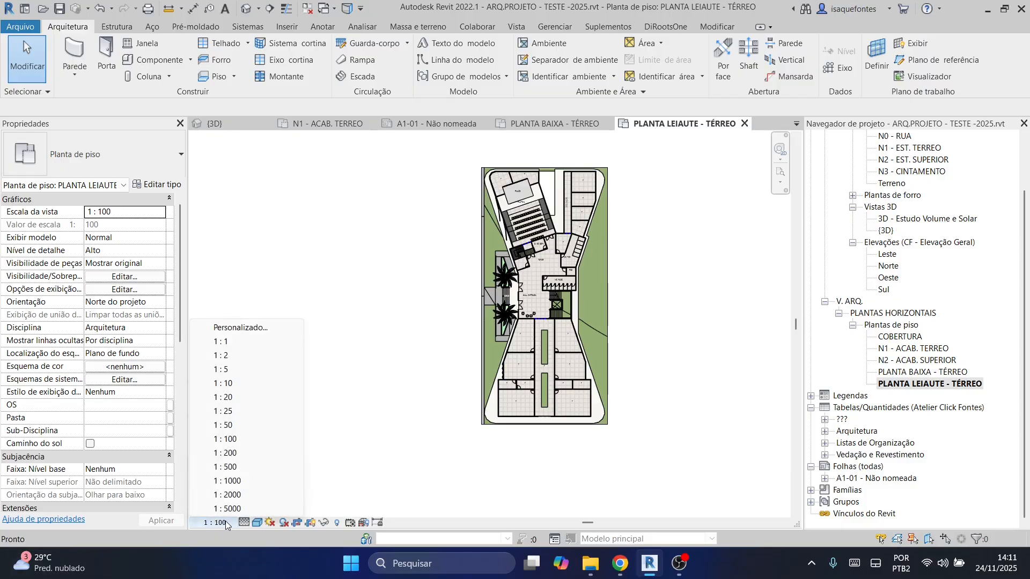
left_click(366, 300)
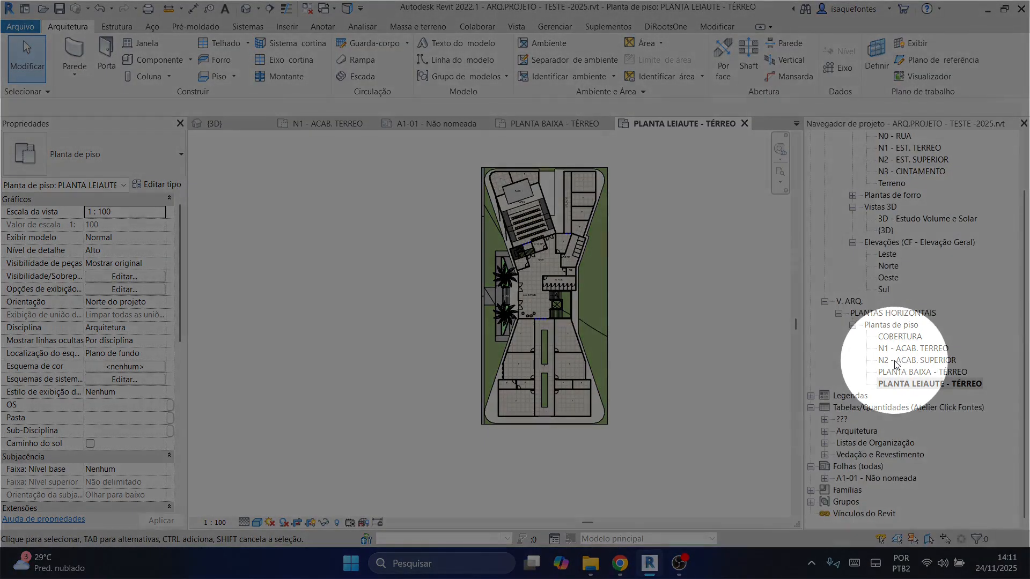
Duplicate the N2 - ACAB. SUPERIOR plan with detailing and rename the copy PLANTA BAIXA - SUPERIOR.
left_click(891, 361)
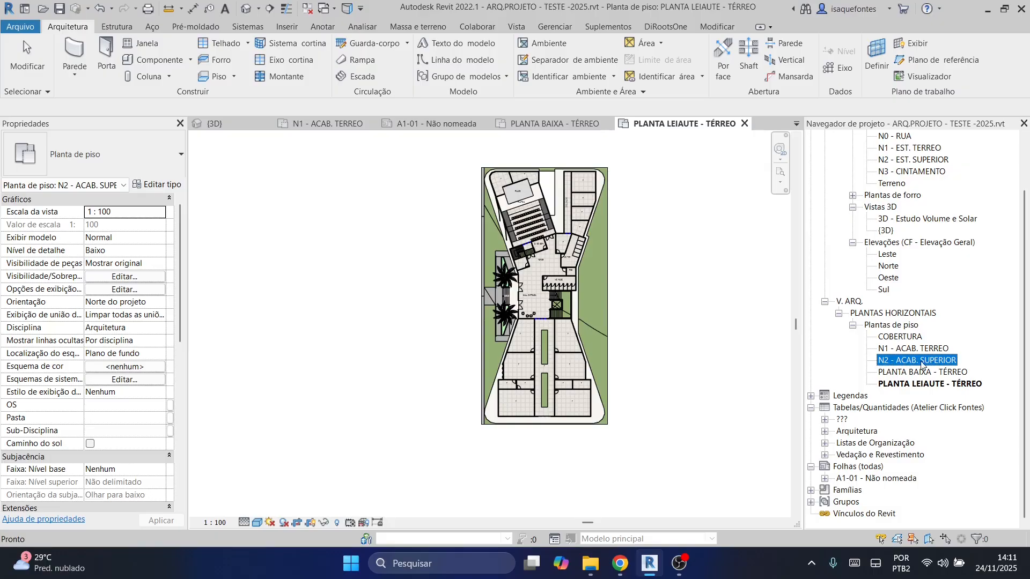
right_click(900, 359)
mouse_move(907, 164)
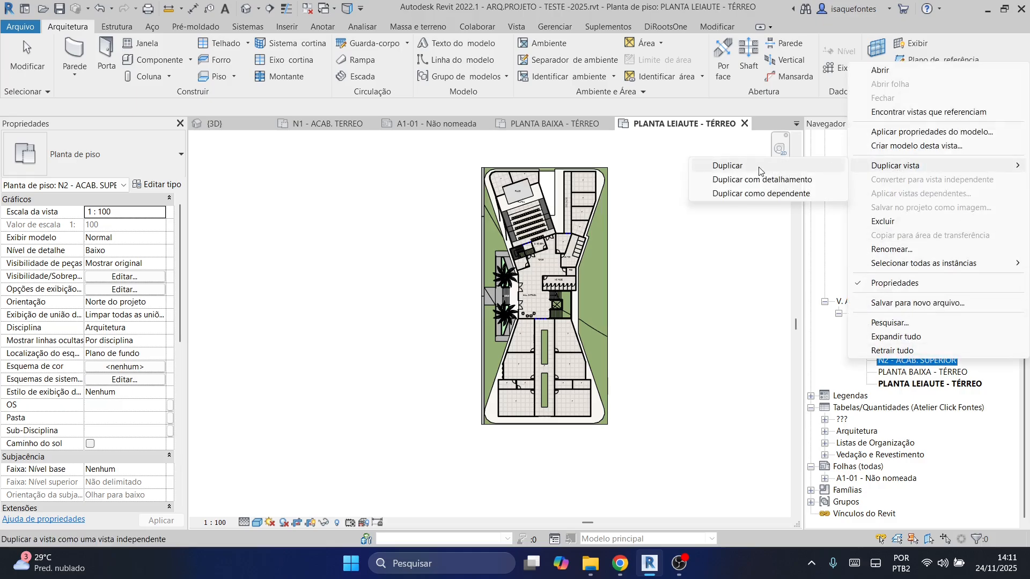
left_click(742, 177)
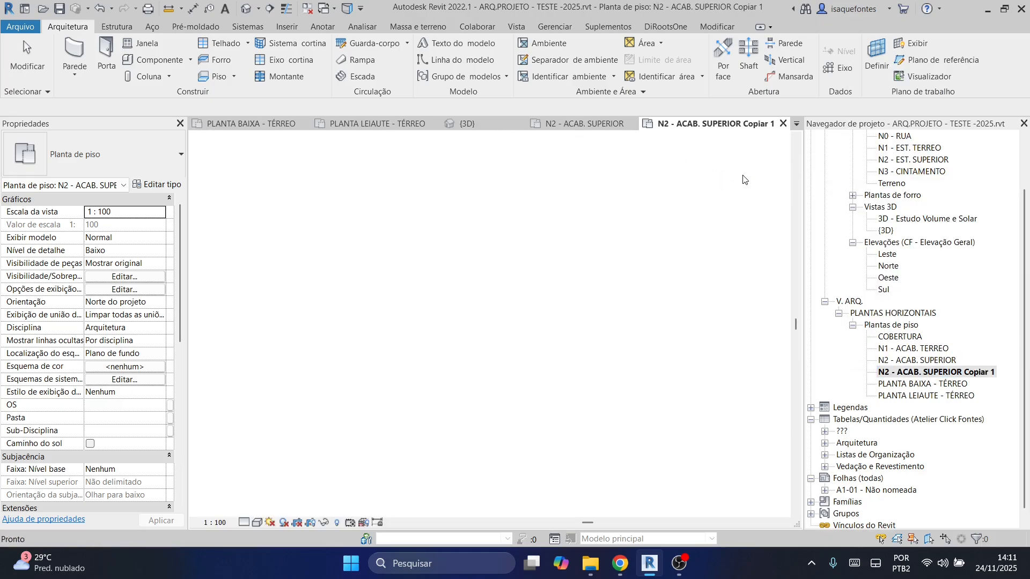
left_click(969, 374)
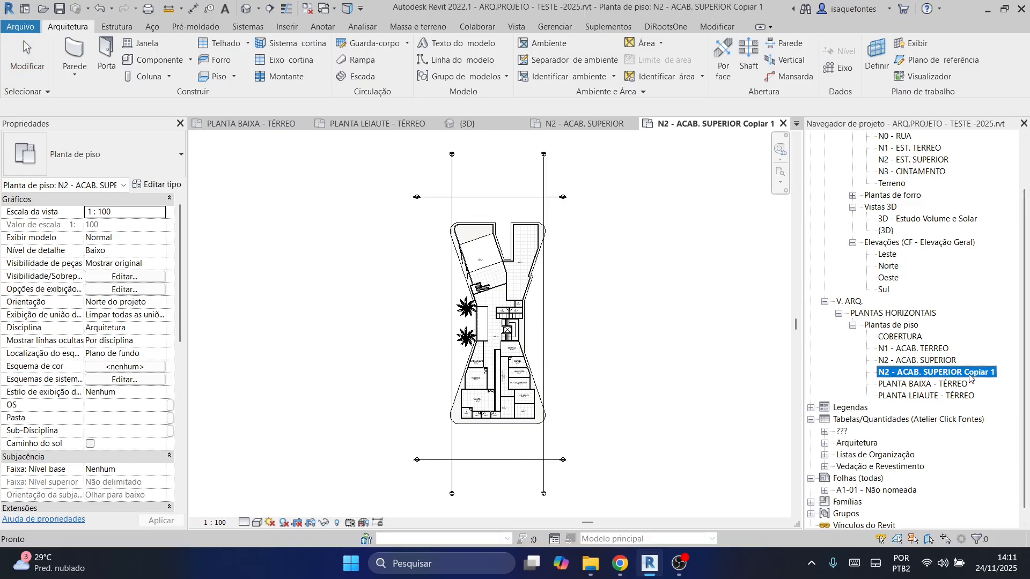
left_click(970, 377)
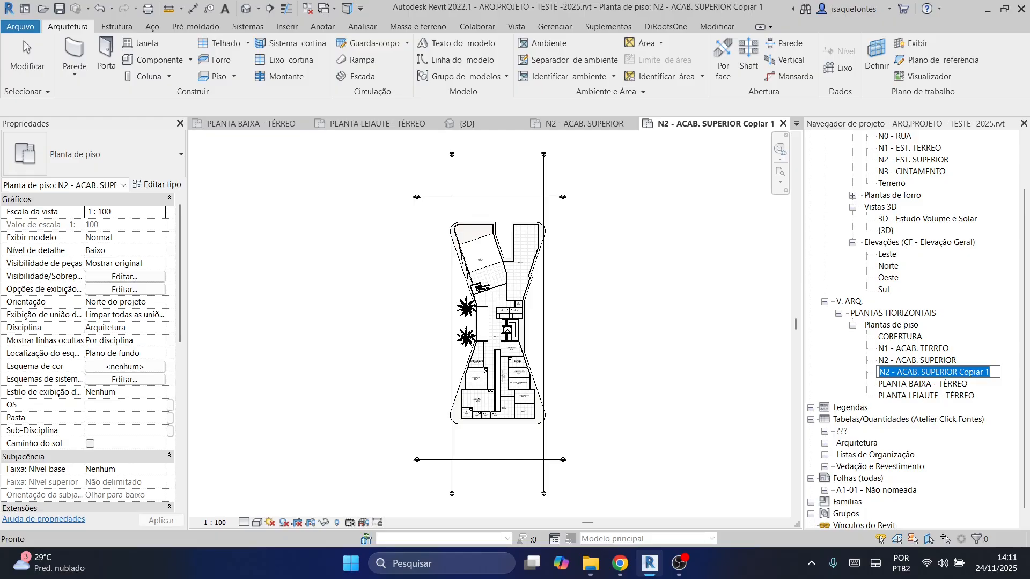
type("PLANTA")
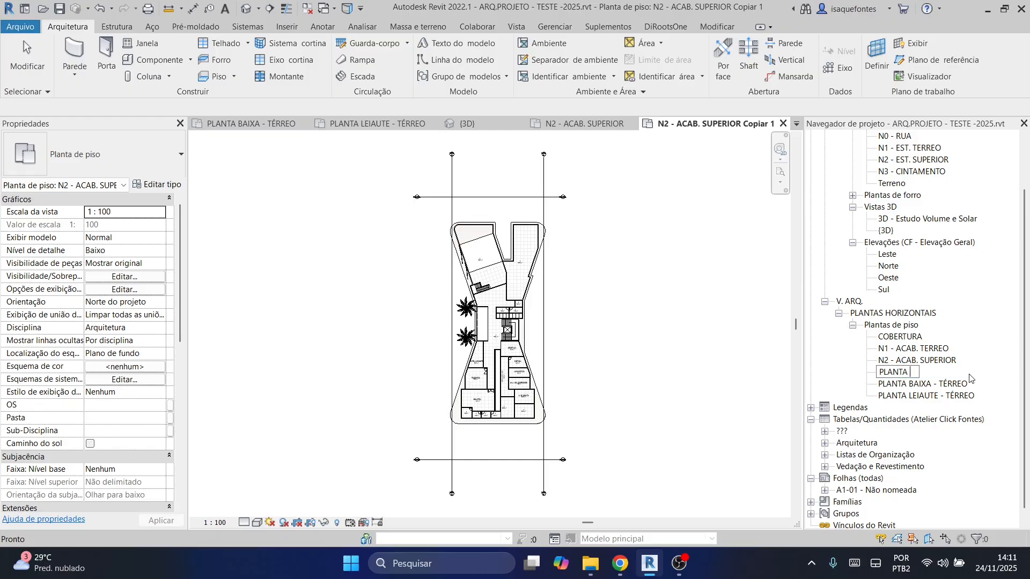
type(" BAIXA - SUPERIOR")
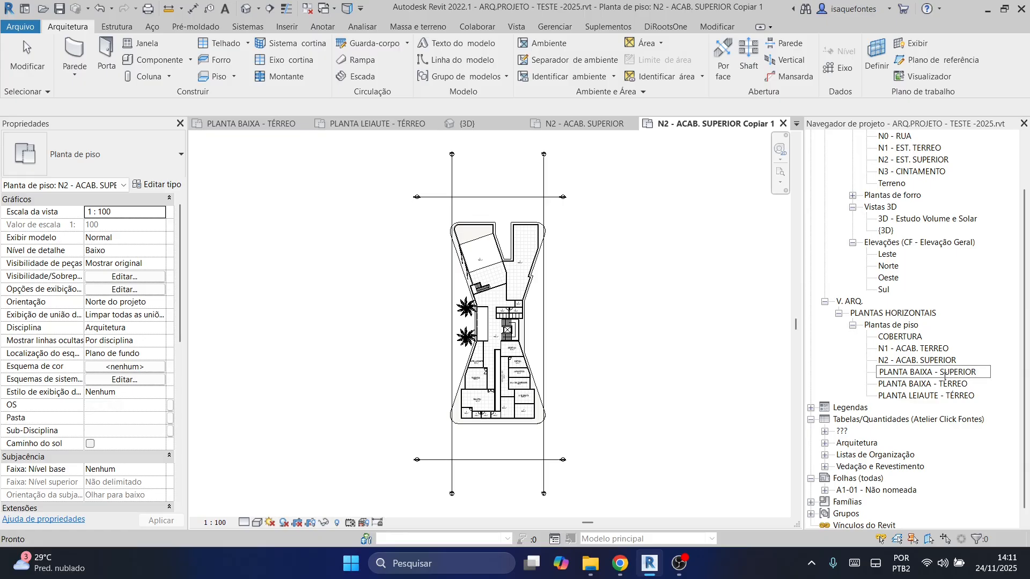
key("Return")
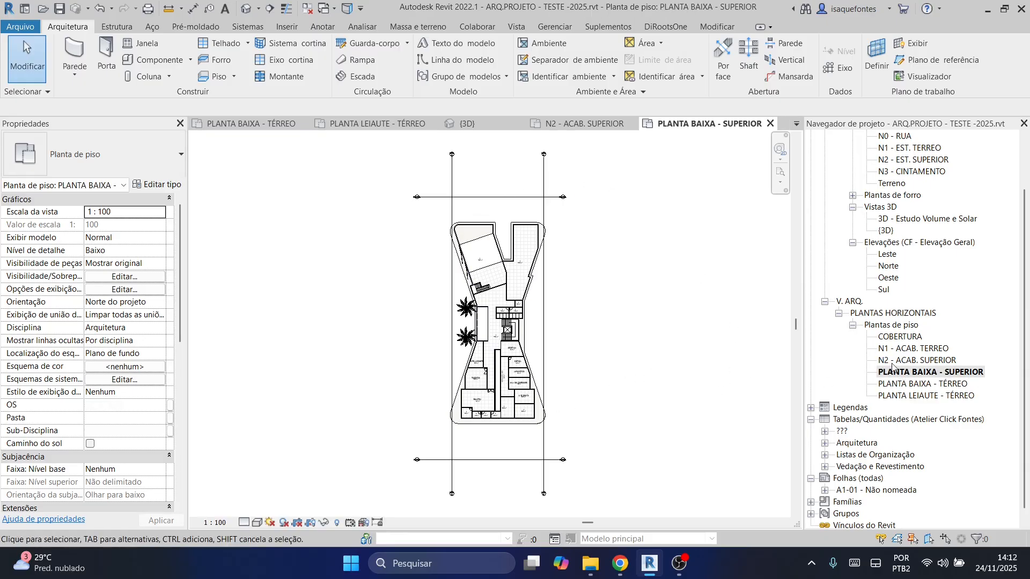
Duplicate the N2 - ACAB. SUPERIOR plan with detailing again and rename this copy PLANTA LEIAUTE - SUPERIOR.
left_click(908, 362)
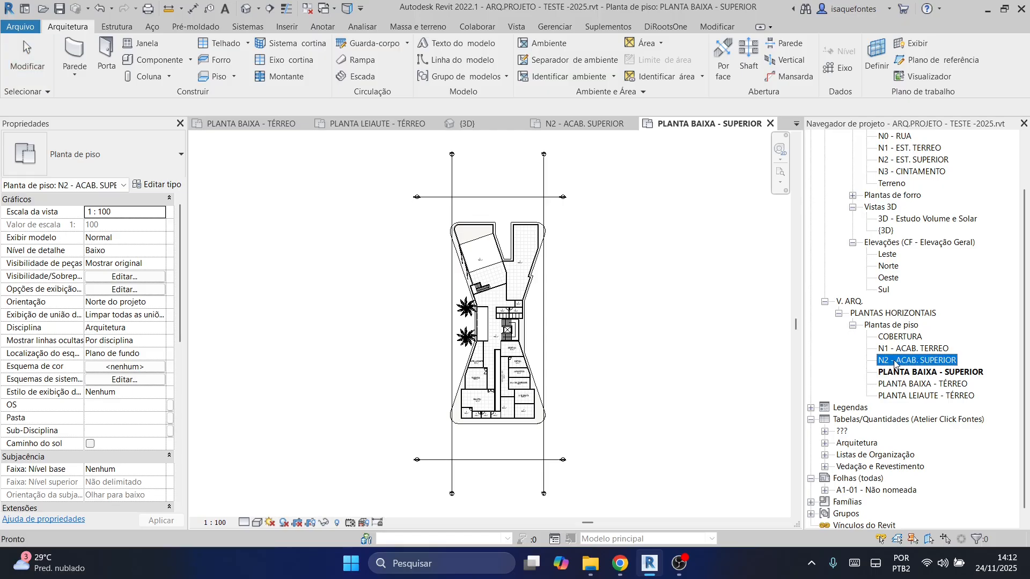
right_click(890, 363)
mouse_move(893, 168)
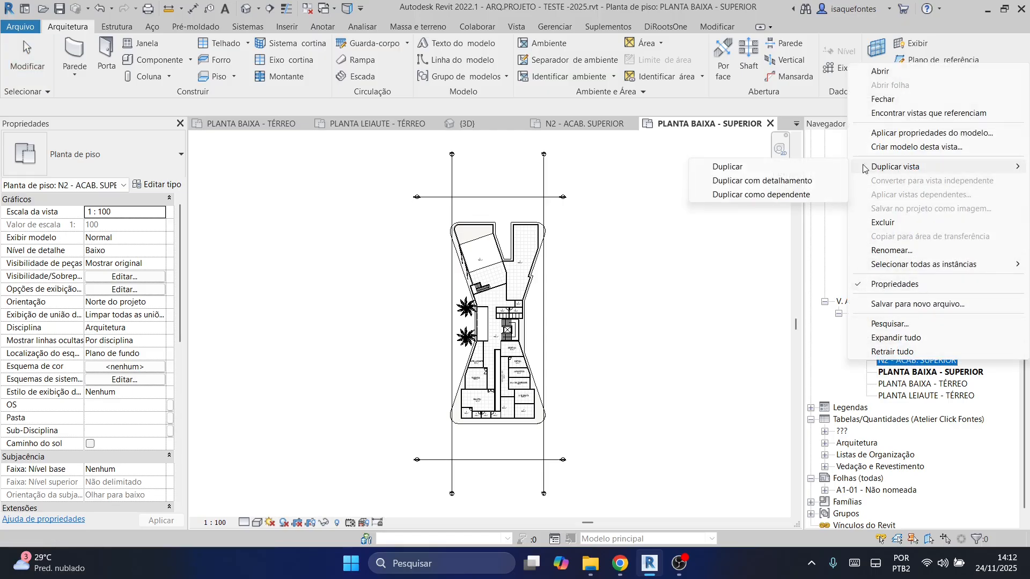
left_click(762, 180)
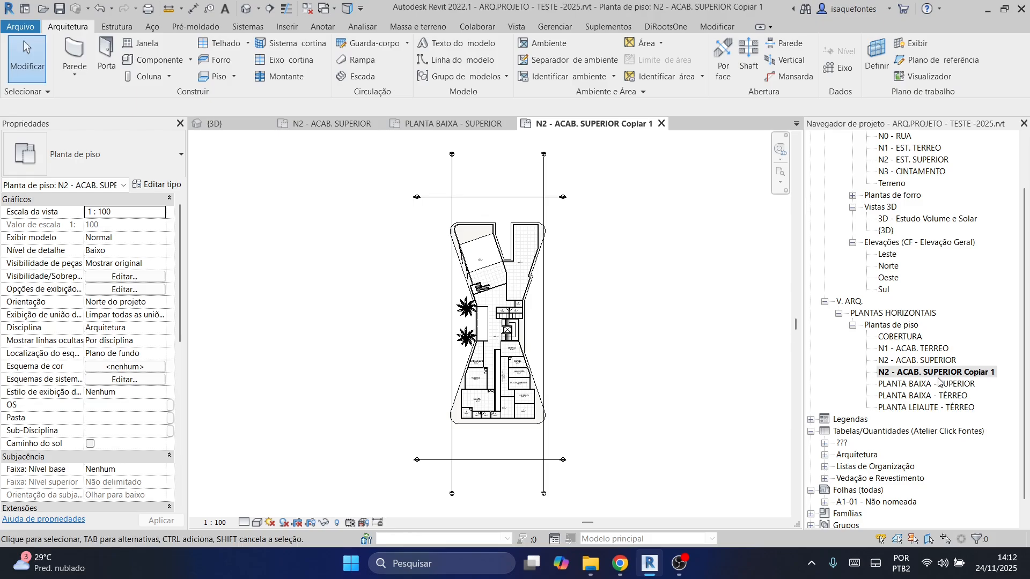
left_click(944, 373)
left_click(944, 373)
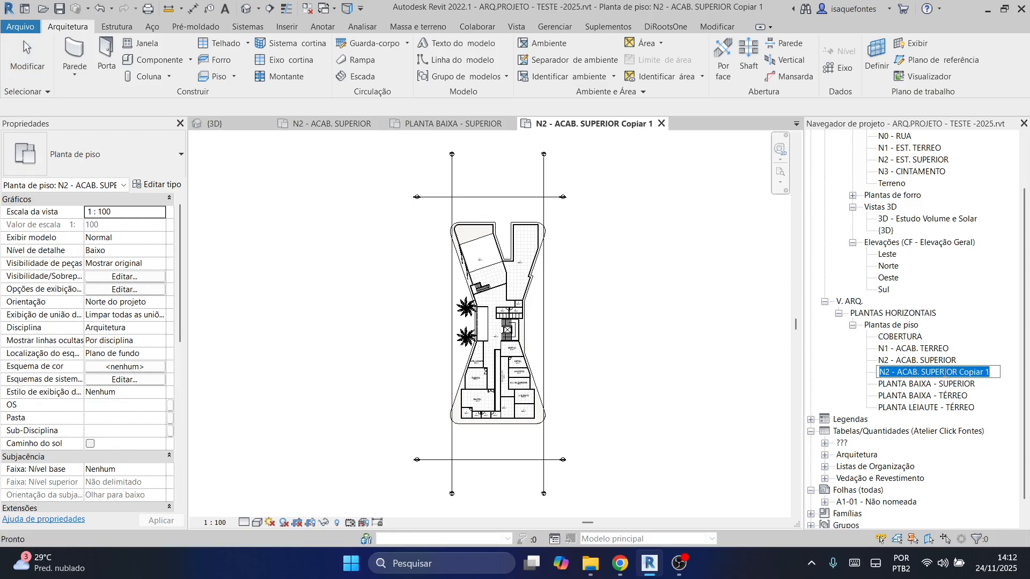
type("PLAN")
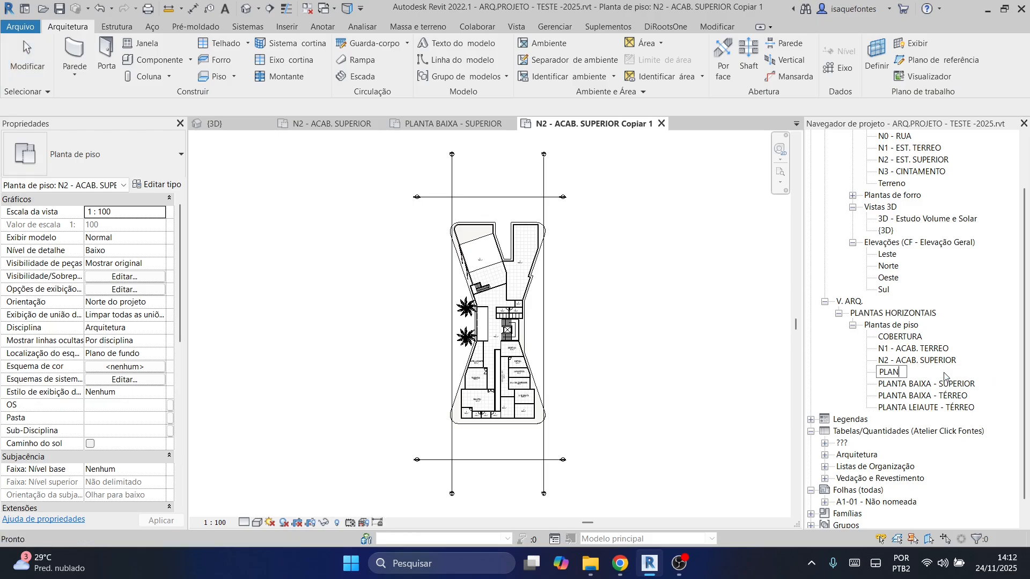
type("TA LEIAUTE - SUPERIOR")
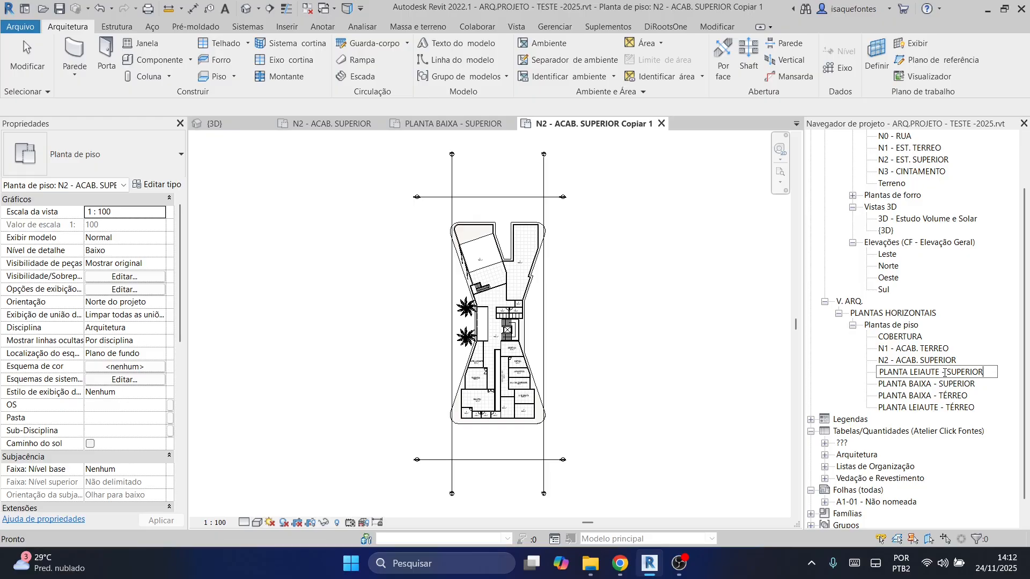
key("Return")
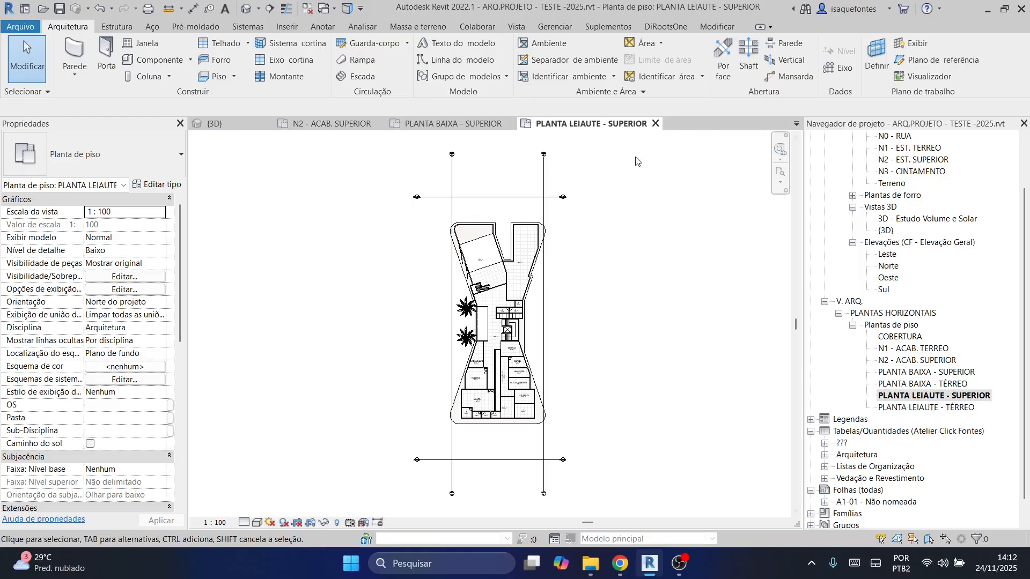
Assign the "M. V. - Planta Tecnica" view template to the PLANTA BAIXA - SUPERIOR plan.
left_click(475, 125)
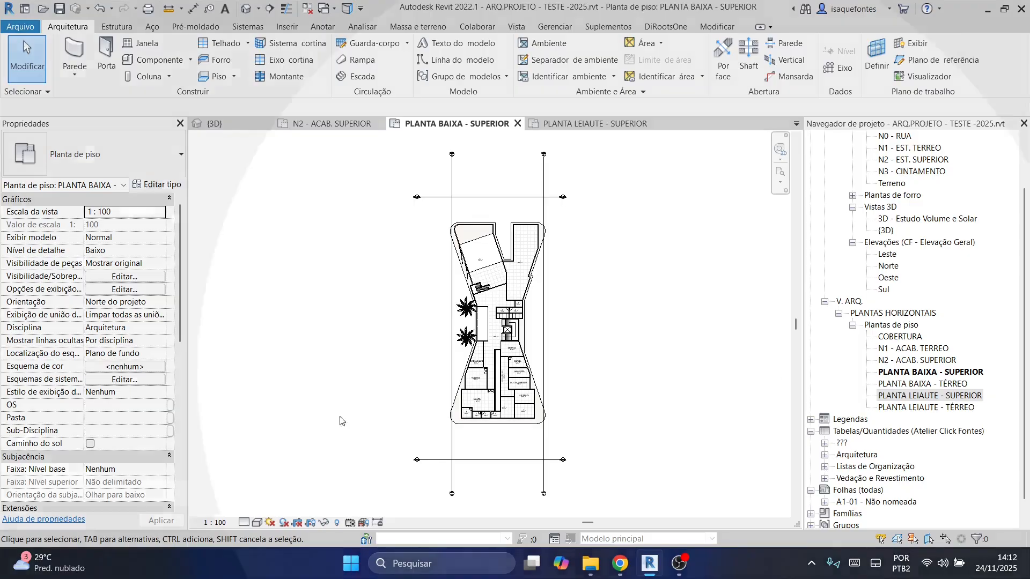
scroll(86, 306, "down", 9)
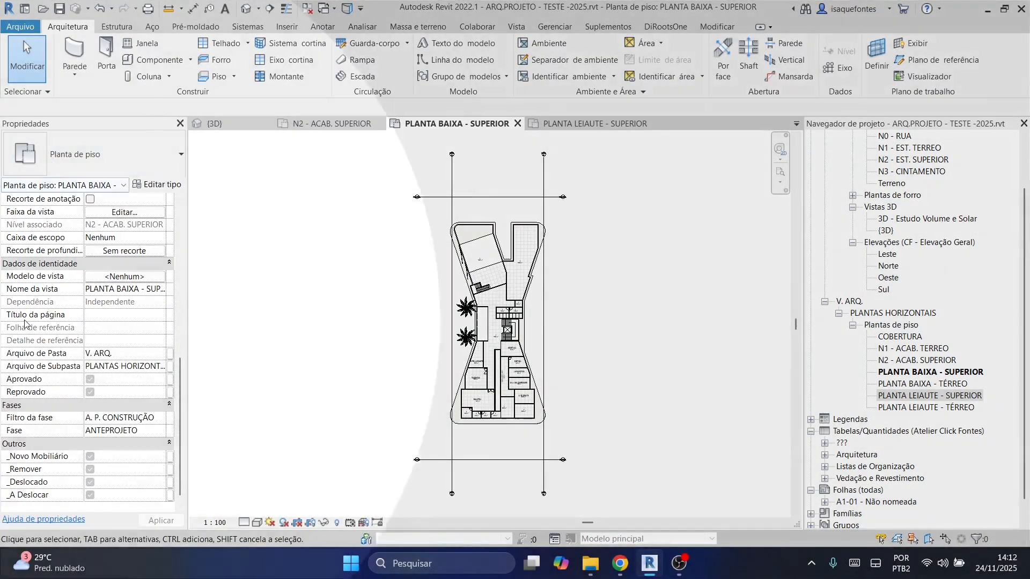
scroll(27, 487, "down", 1)
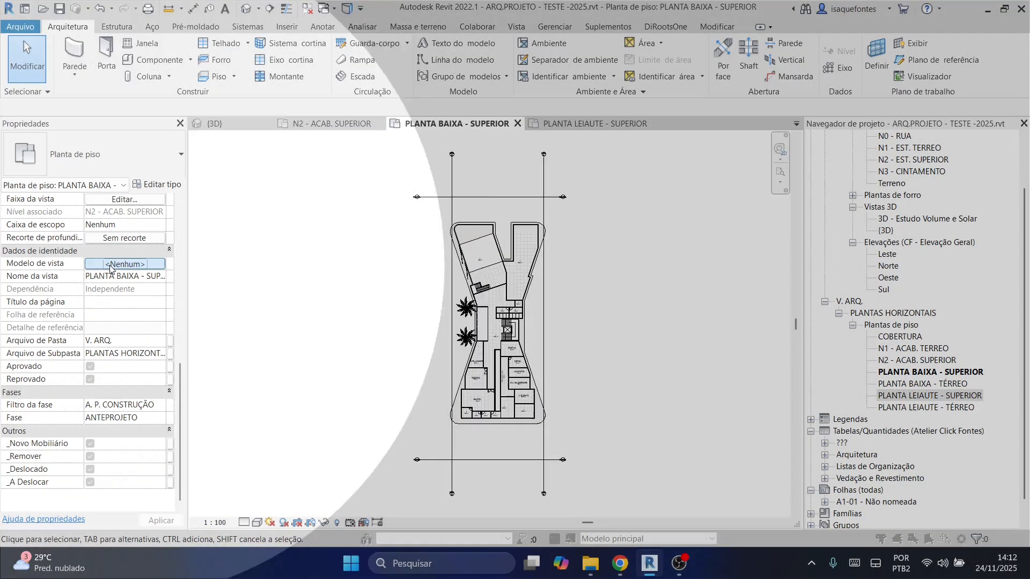
left_click(124, 264)
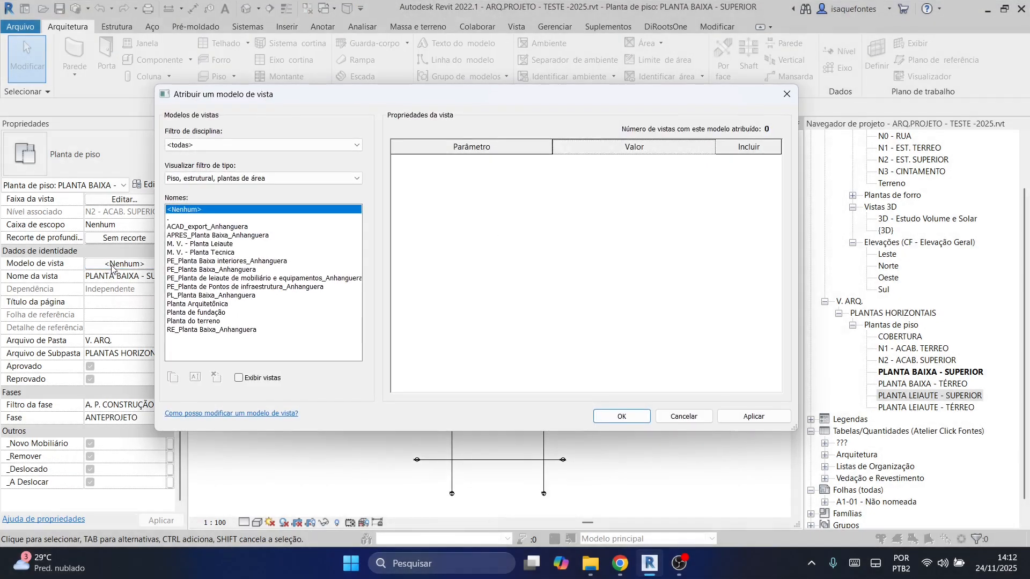
left_click(188, 253)
left_click(608, 418)
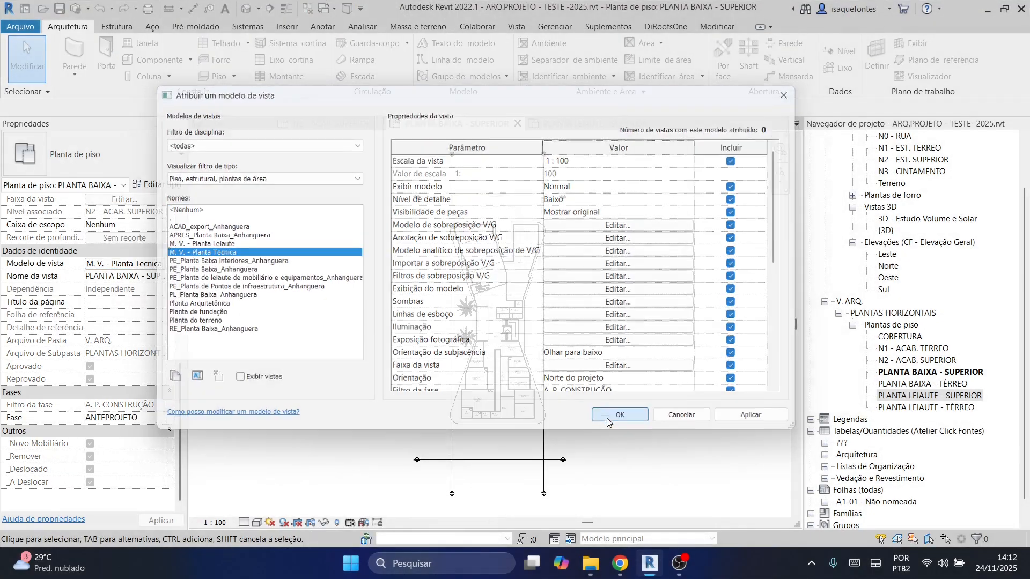
Examine the rooms, tags and floor finishes across the PLANTA BAIXA - SUPERIOR plan with the technical template applied.
scroll(487, 299, "up", 4)
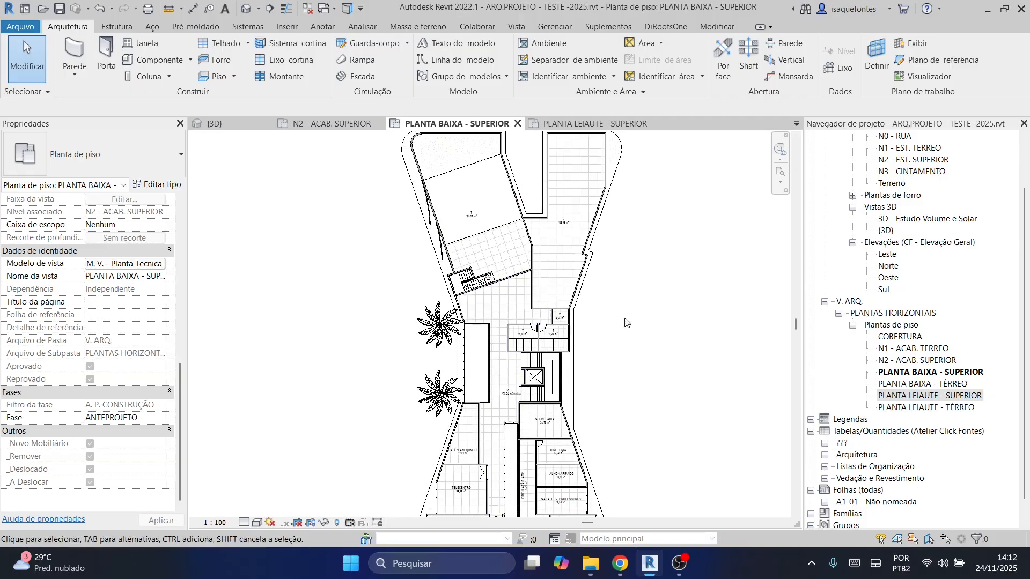
middle_click_drag(681, 421, 605, 310)
scroll(376, 273, "up", 5)
scroll(273, 232, "up", 1)
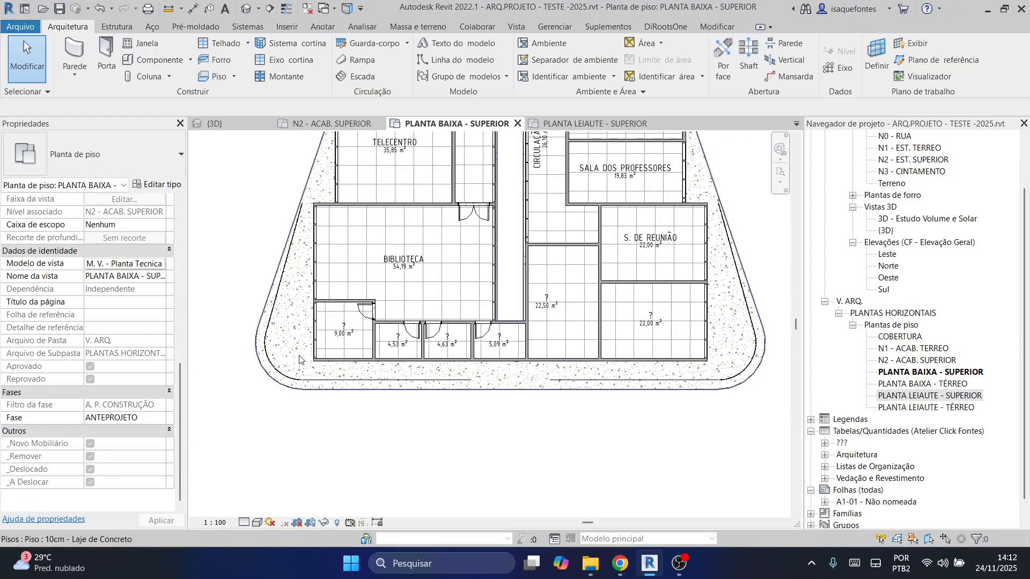
scroll(252, 421, "up", 1)
scroll(252, 421, "down", 6)
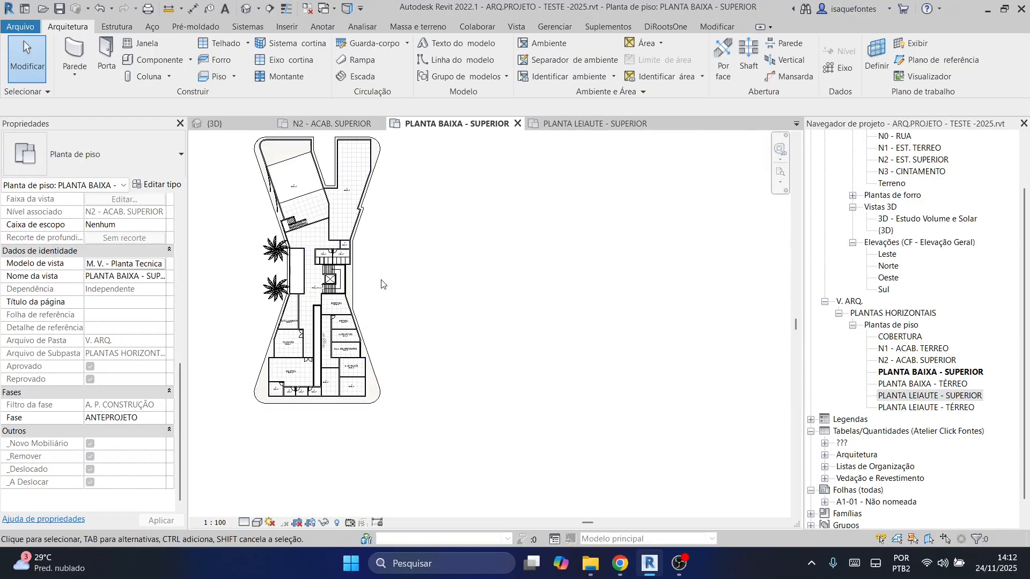
middle_click_drag(389, 255, 464, 333)
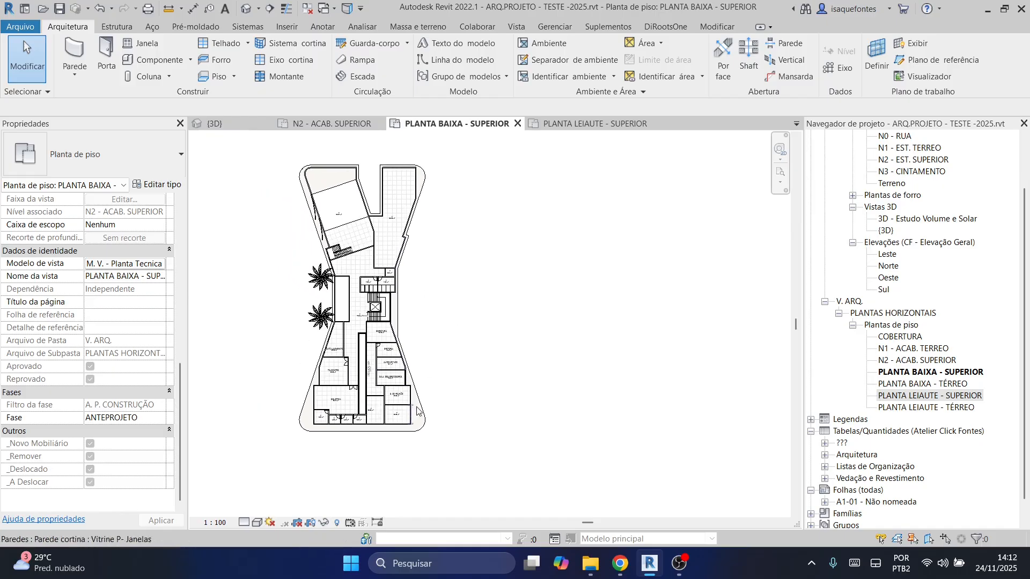
scroll(493, 342, "up", 3)
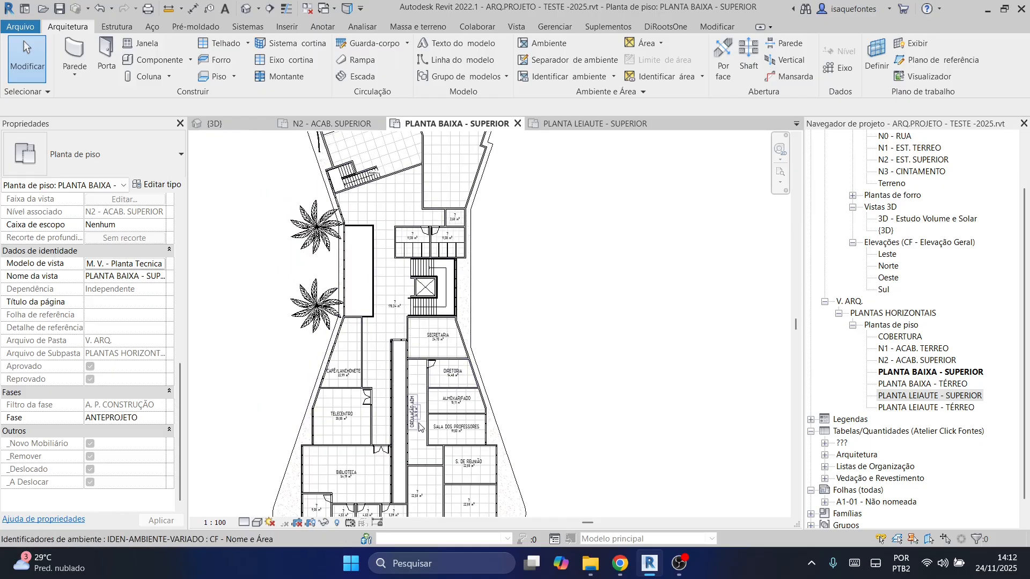
scroll(394, 322, "up", 2)
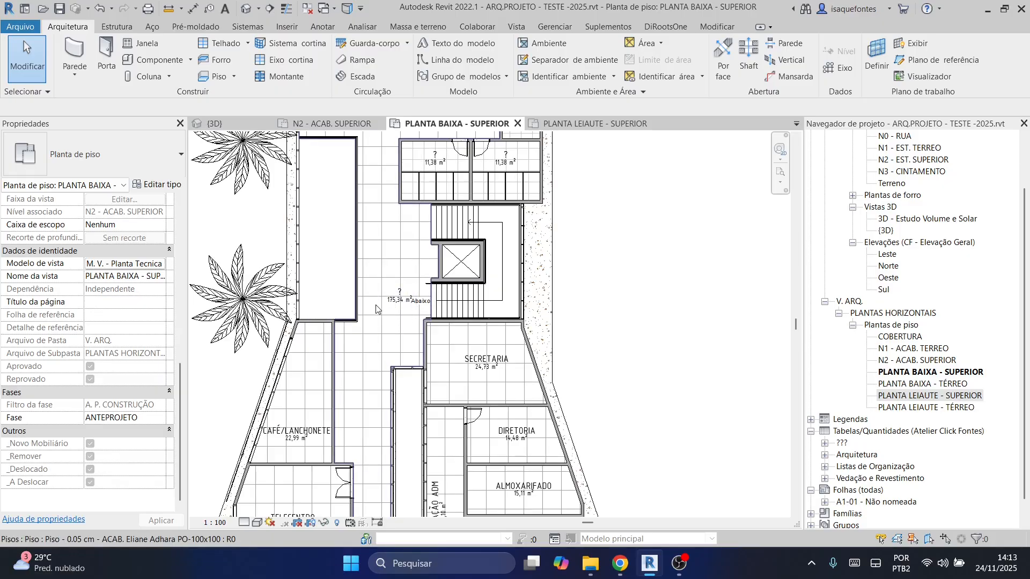
scroll(376, 309, "down", 3)
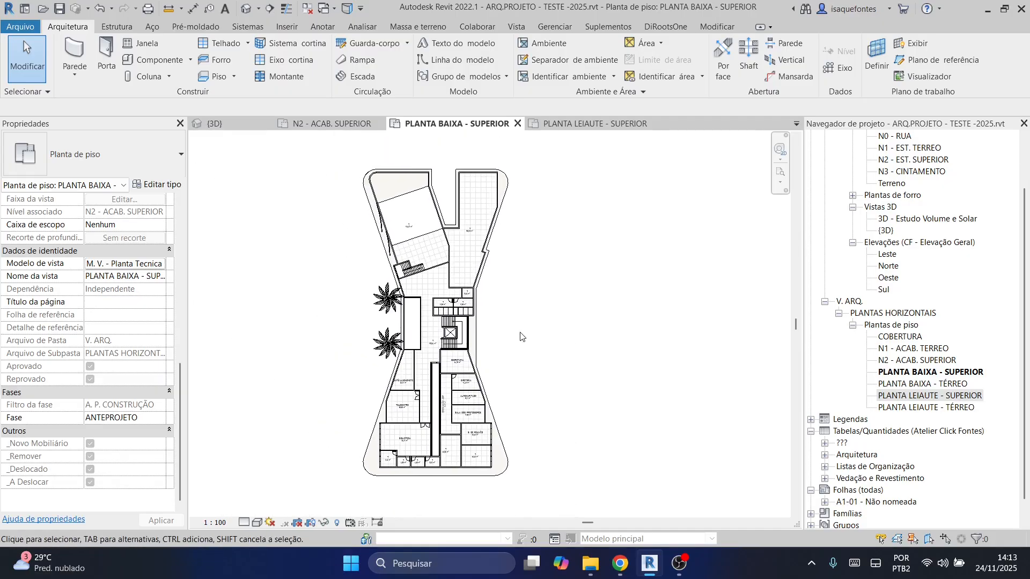
Assign the "M. V. - Planta Leiaute" view template to the PLANTA LEIAUTE - SUPERIOR plan.
left_click(589, 124)
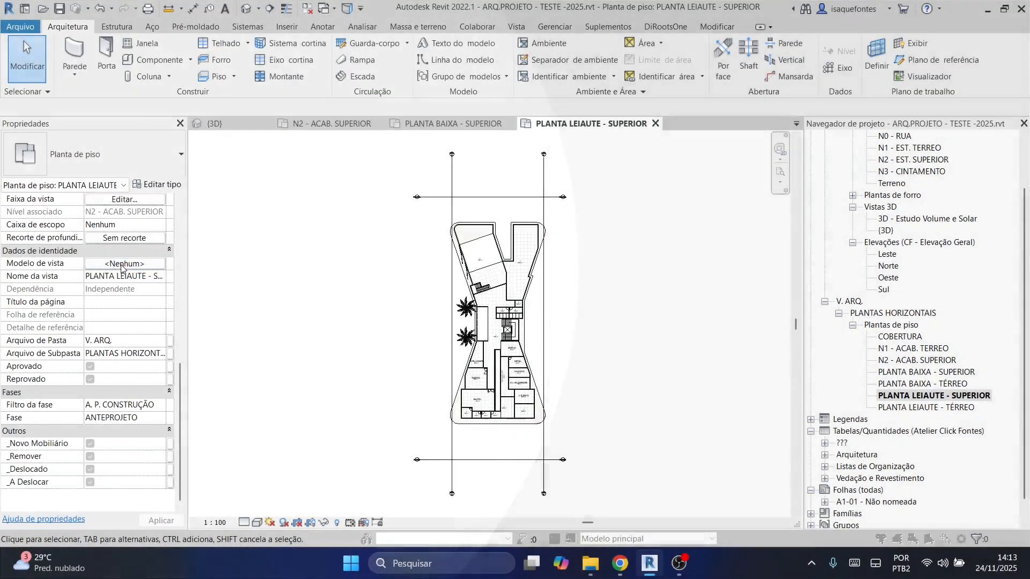
left_click(123, 265)
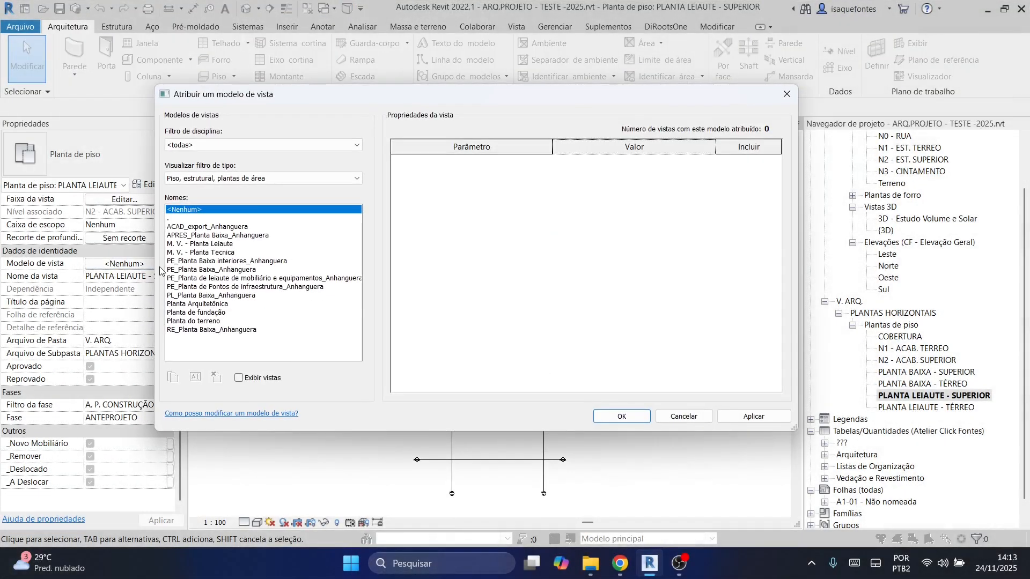
left_click(206, 245)
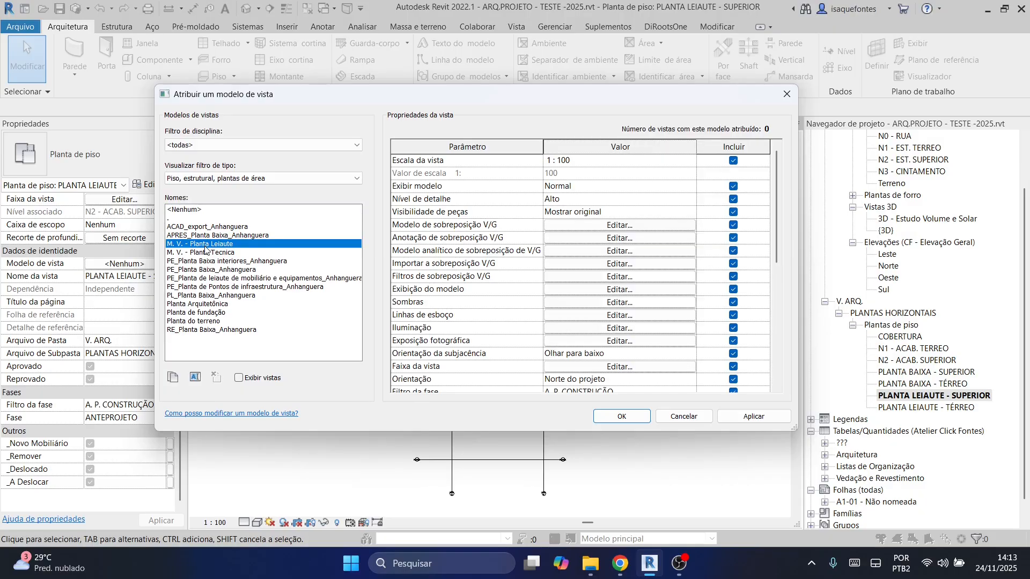
left_click(605, 418)
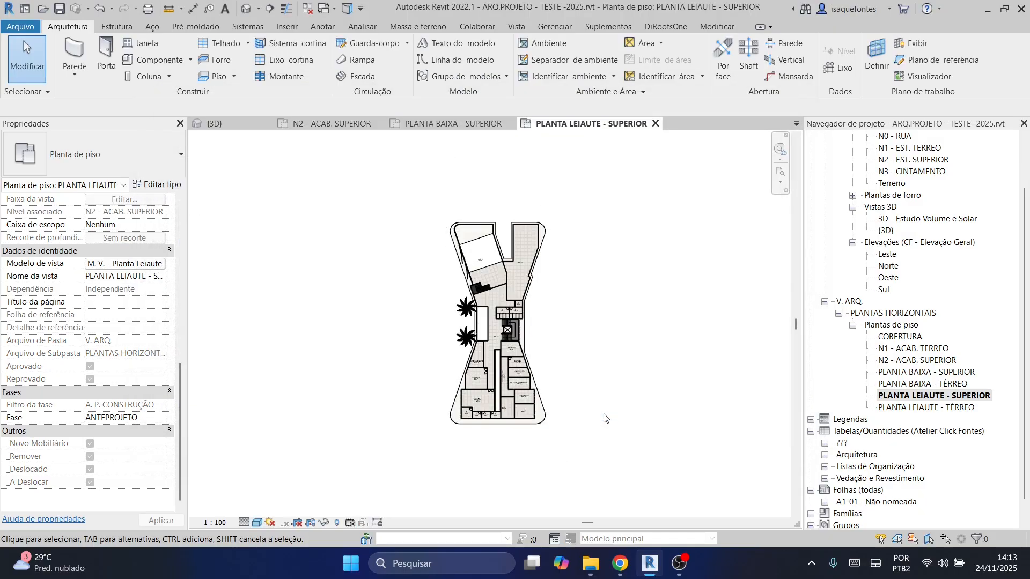
Look over the rooms and tags of the PLANTA LEIAUTE - SUPERIOR plan with the layout template applied.
scroll(504, 374, "up", 4)
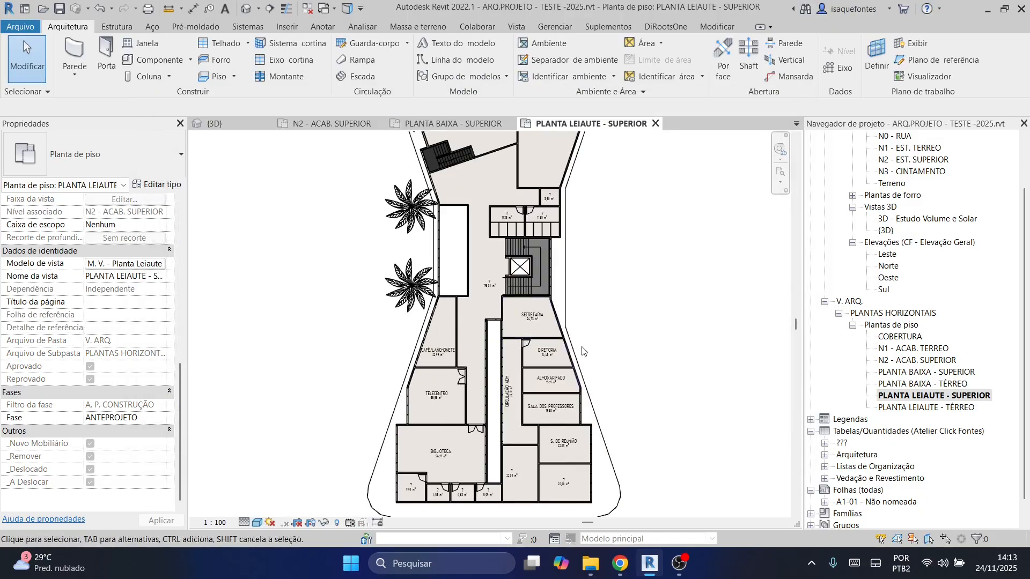
scroll(429, 397, "up", 3)
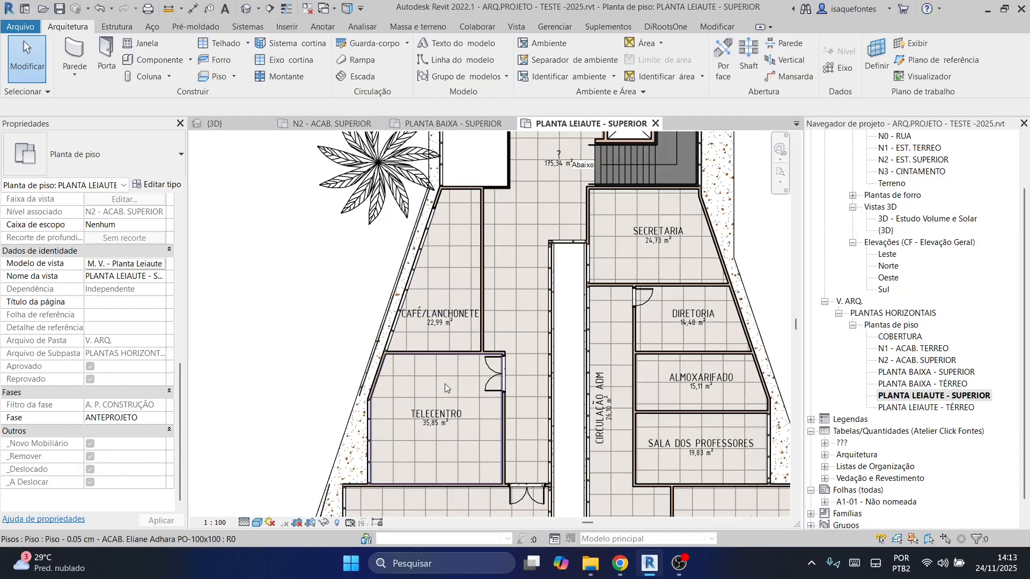
middle_click_drag(446, 456, 436, 304)
scroll(437, 326, "down", 2)
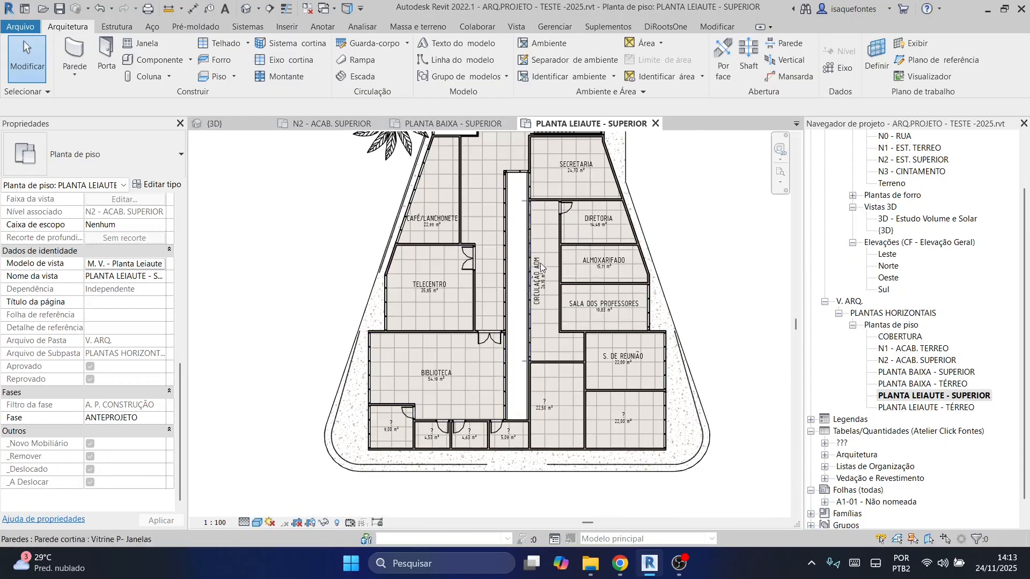
scroll(584, 244, "down", 2)
middle_click_drag(666, 247, 638, 386)
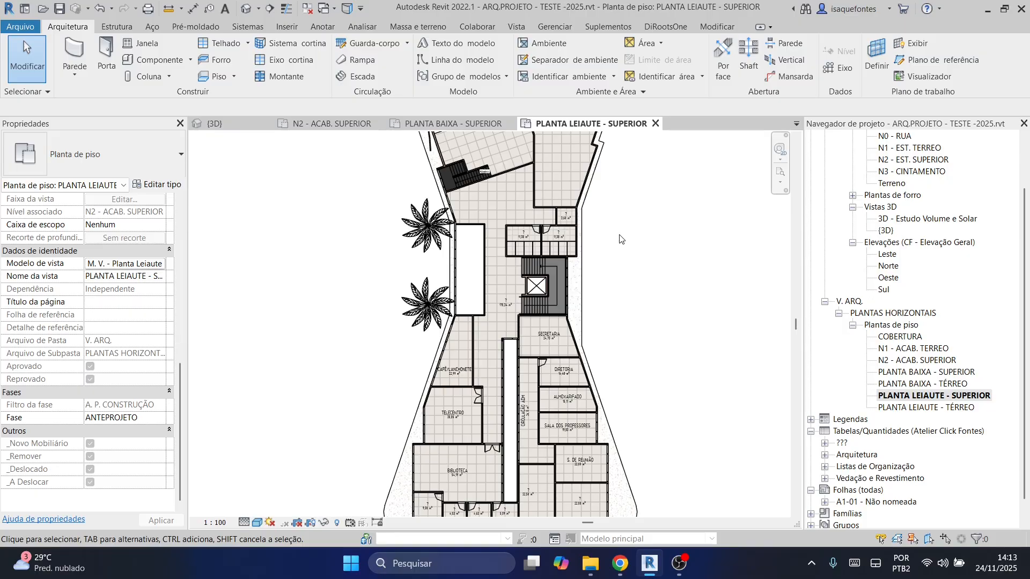
Select all room tags matching the TELECENTRO tag and switch them to the type that shows only the room name, then review the plan.
scroll(441, 288, "up", 3)
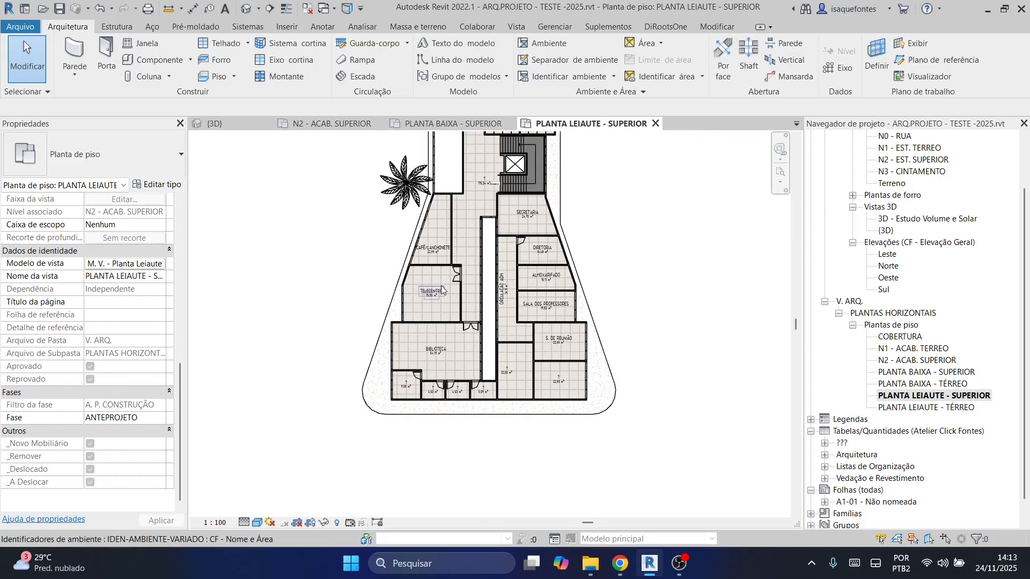
left_click(437, 303)
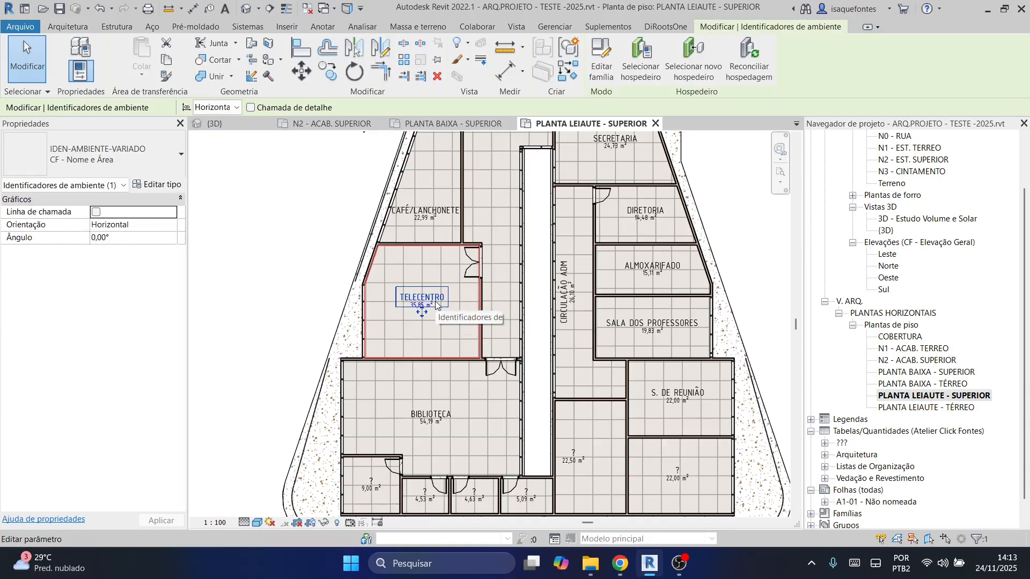
scroll(424, 296, "up", 3)
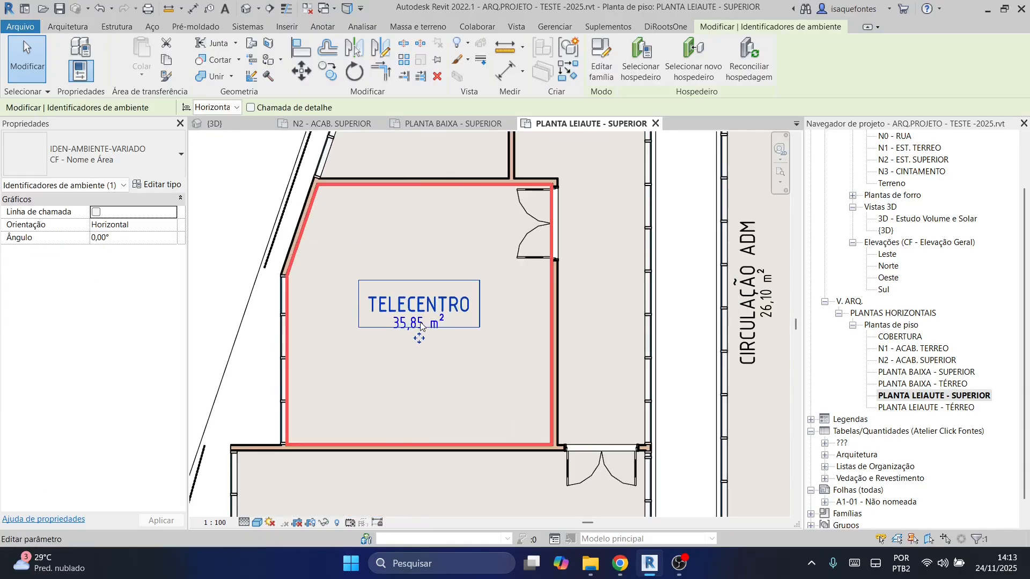
right_click(420, 311)
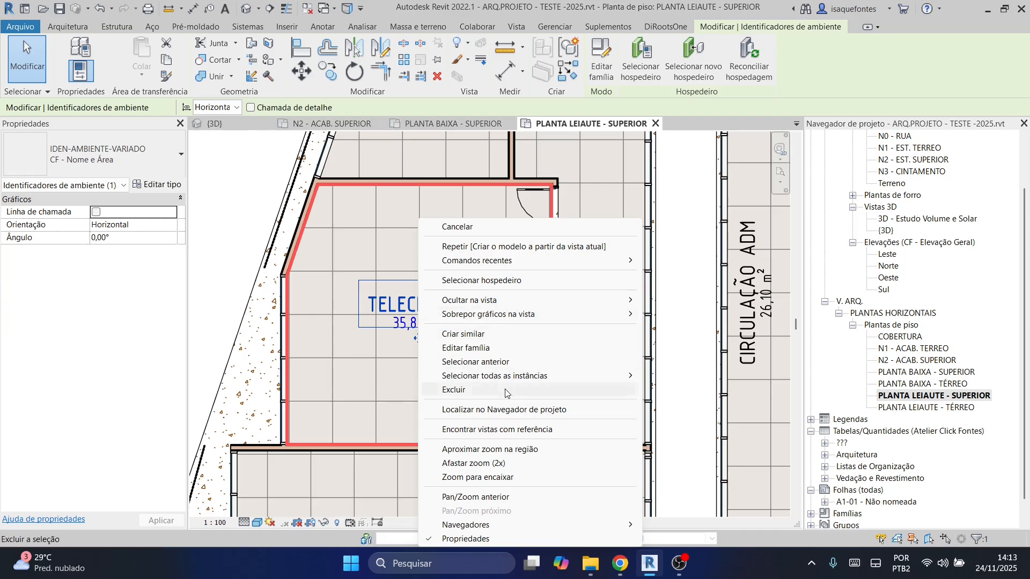
mouse_move(601, 376)
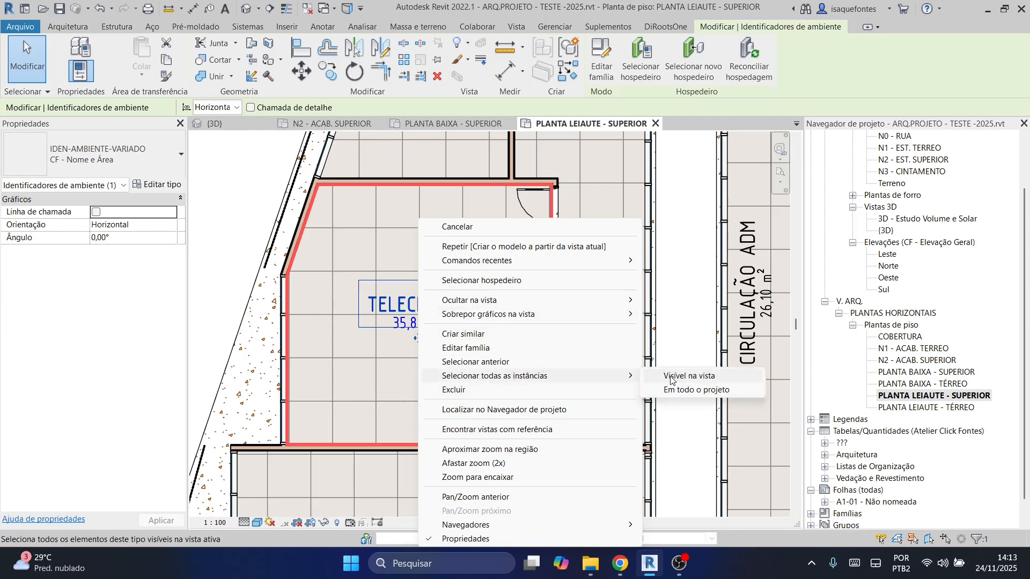
left_click(662, 390)
scroll(450, 355, "down", 4)
left_click(171, 155)
left_click(114, 214)
key("Escape")
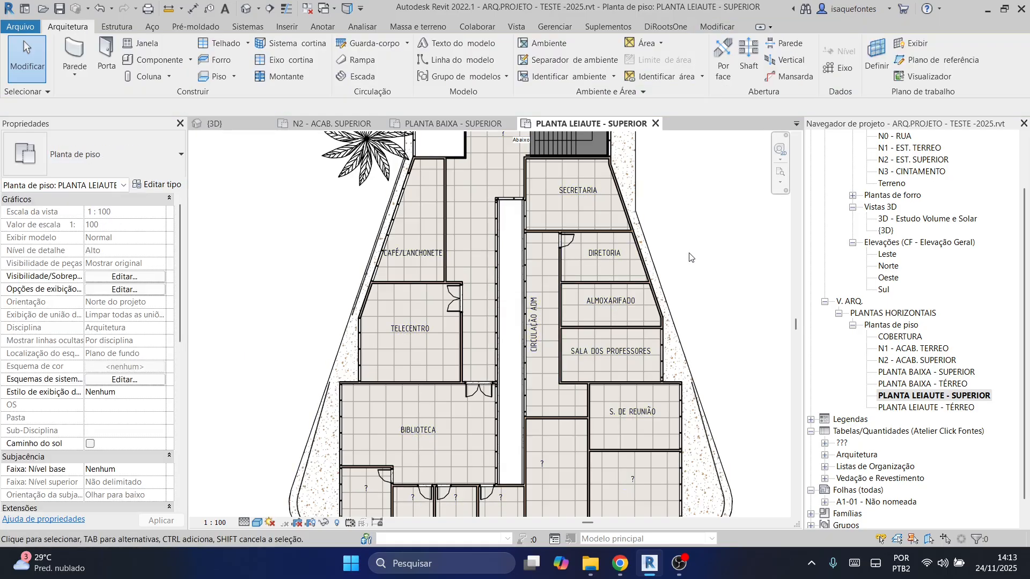
scroll(692, 260, "down", 4)
scroll(702, 268, "up", 2)
scroll(638, 277, "up", 3)
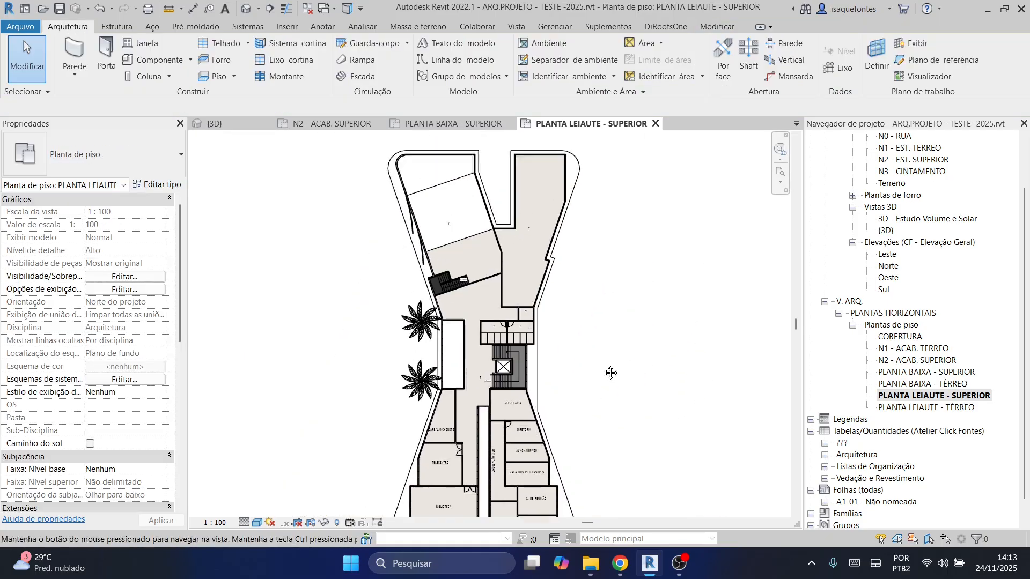
scroll(638, 277, "down", 2)
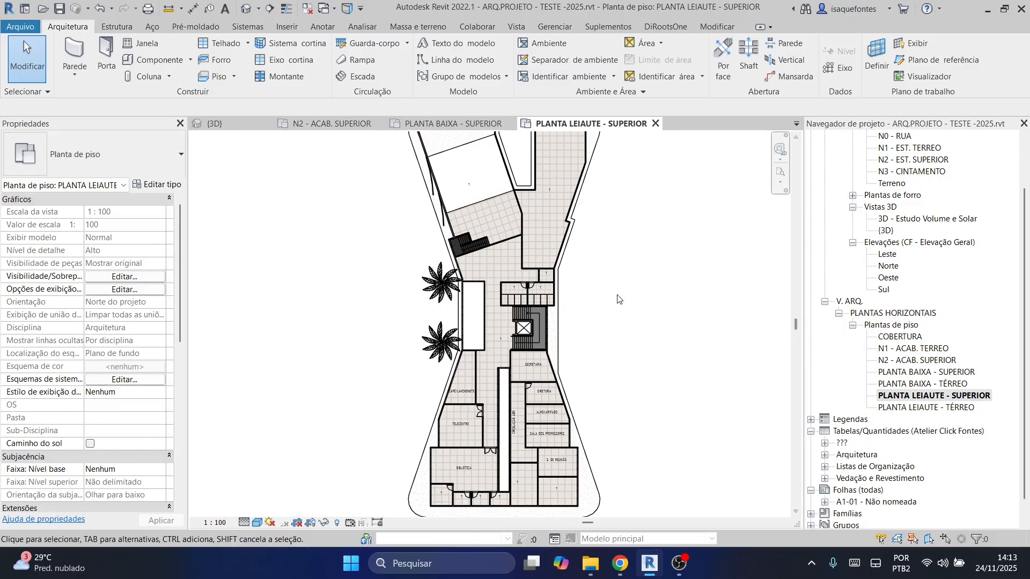
scroll(665, 247, "down", 2)
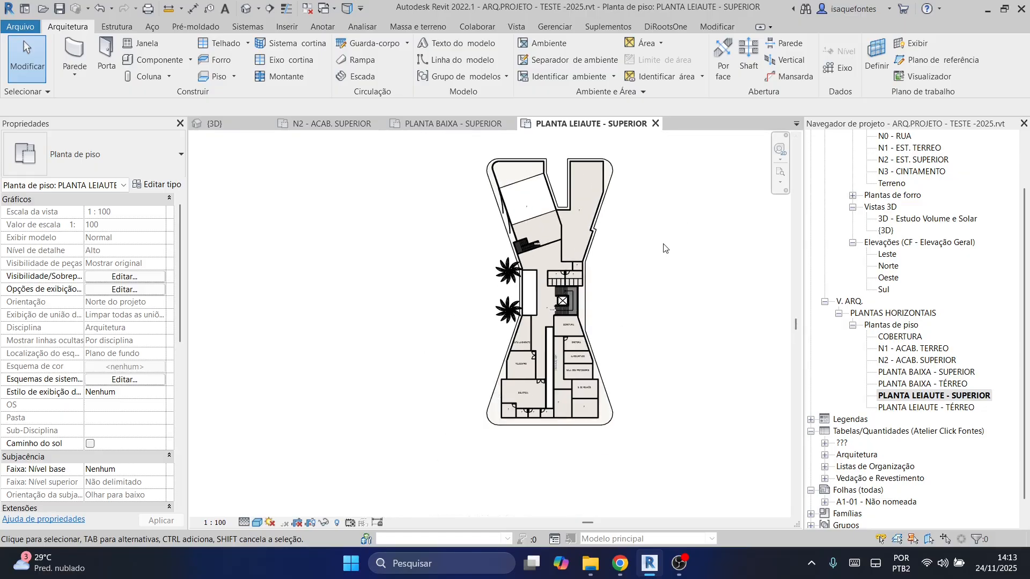
Open the COBERTURA plan and set the view depth level in its view range to Ilimitada.
double_click(901, 337)
scroll(537, 322, "up", 3)
middle_click_drag(572, 354, 565, 357)
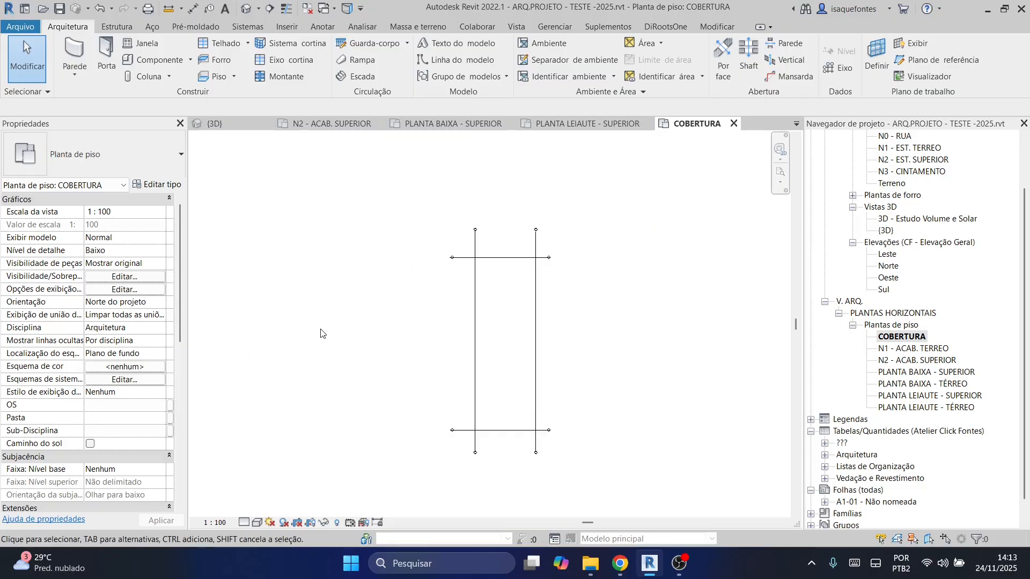
scroll(12, 370, "down", 4)
scroll(32, 376, "down", 2)
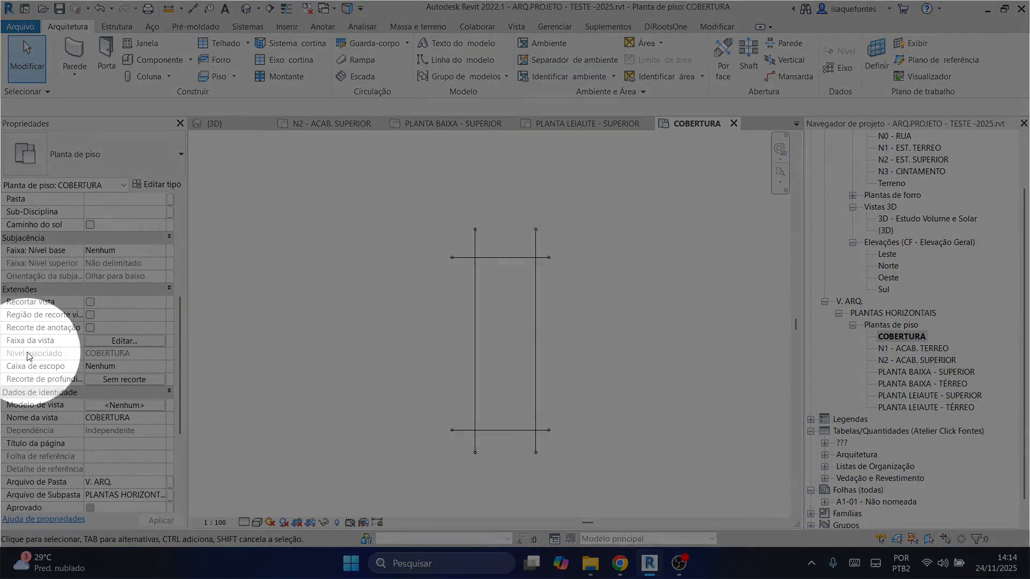
left_click(142, 344)
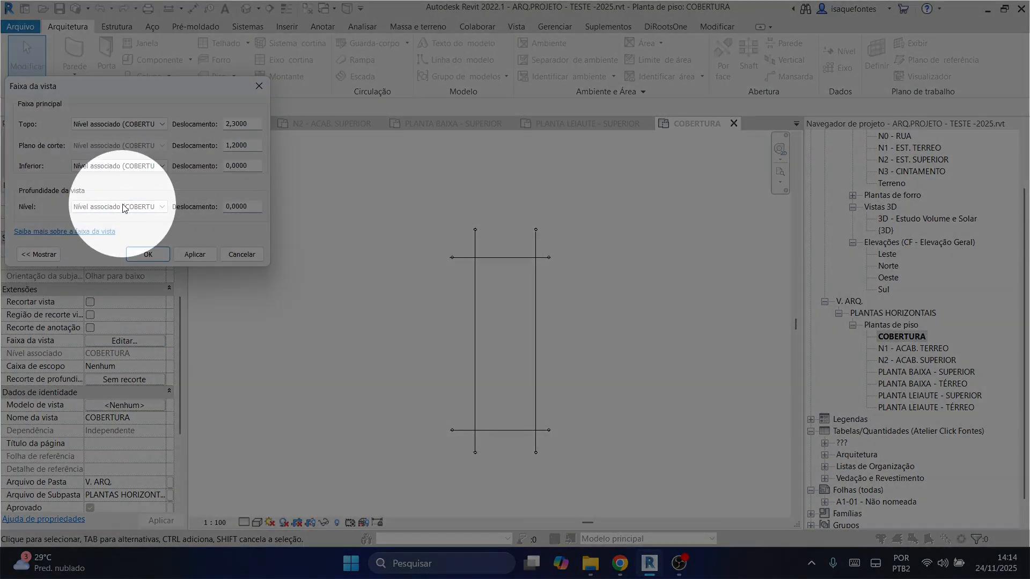
left_click(122, 208)
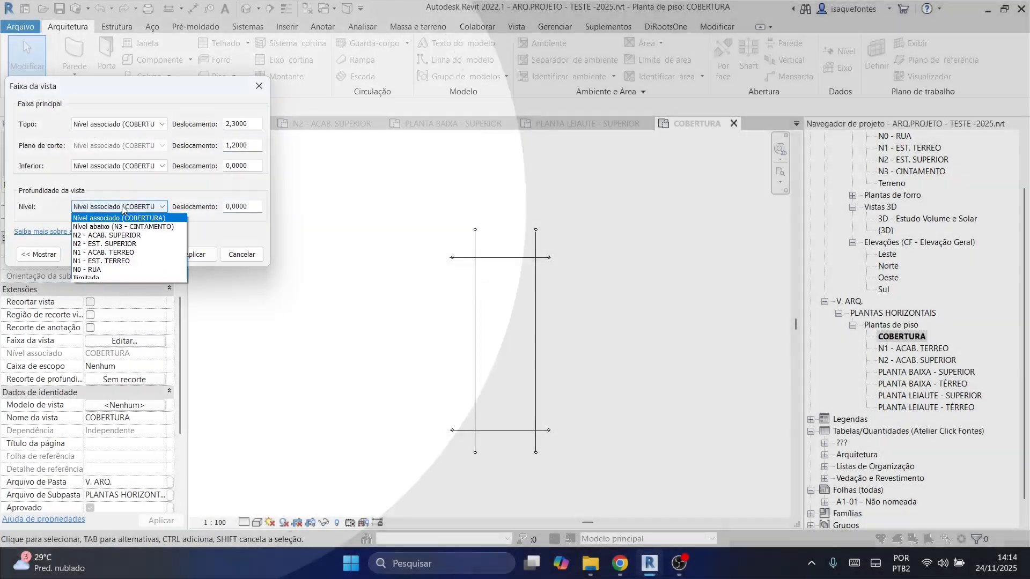
left_click(93, 279)
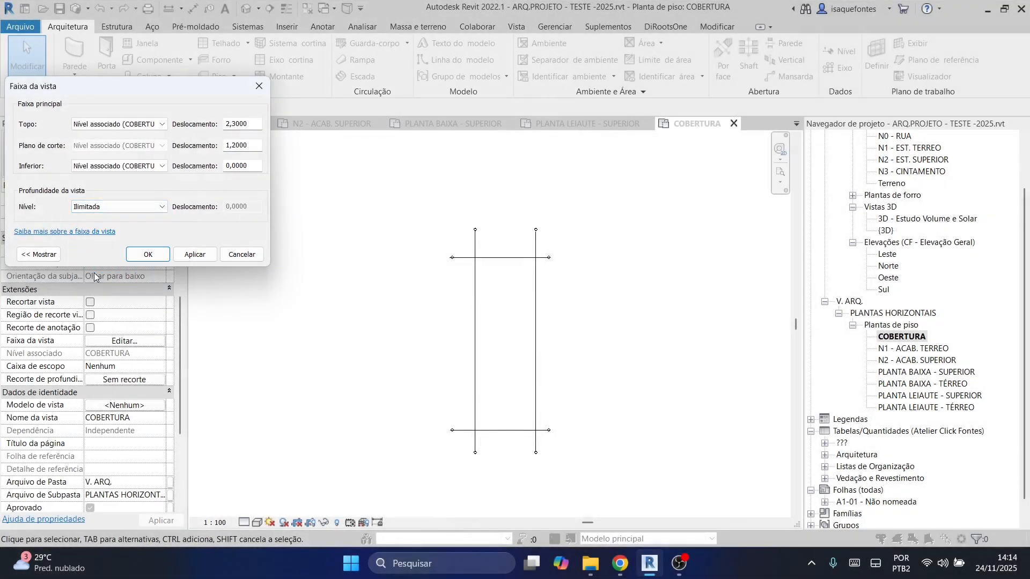
left_click(148, 255)
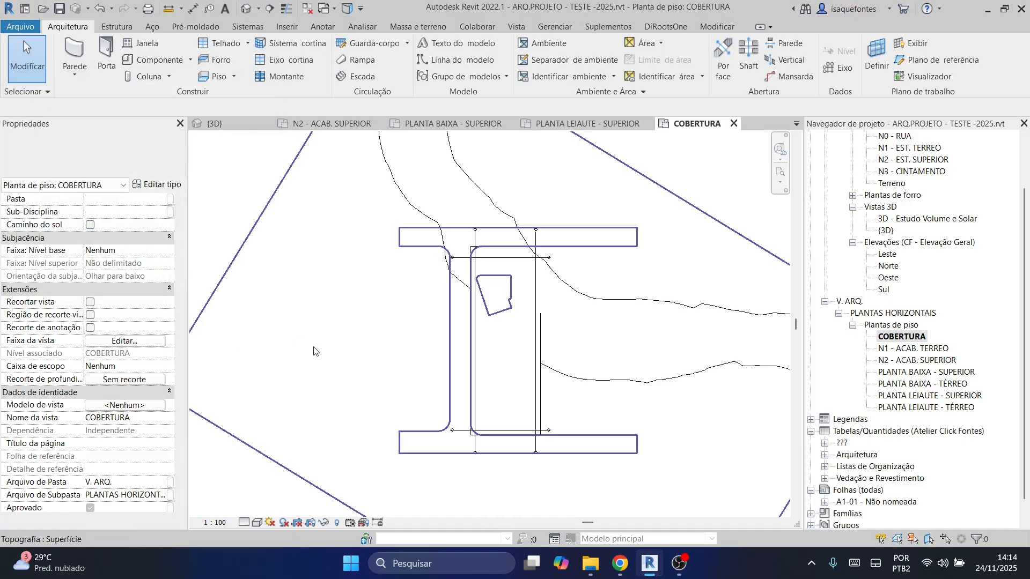
Set the COBERTURA plan's phase to ANTEPROJETO and its phase filter to A. P. CONSTRUÇÃO.
scroll(530, 327, "down", 3)
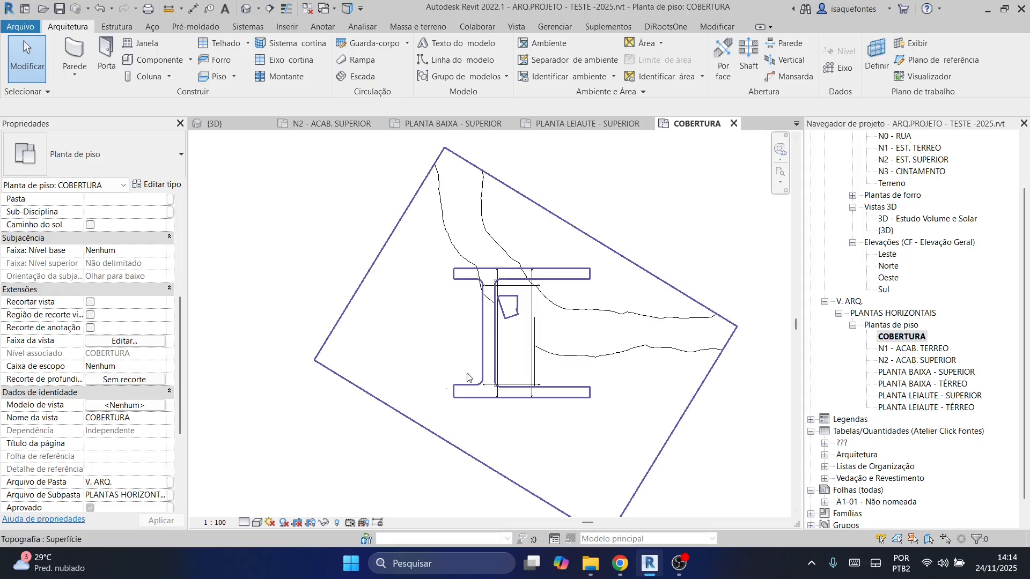
scroll(110, 410, "down", 5)
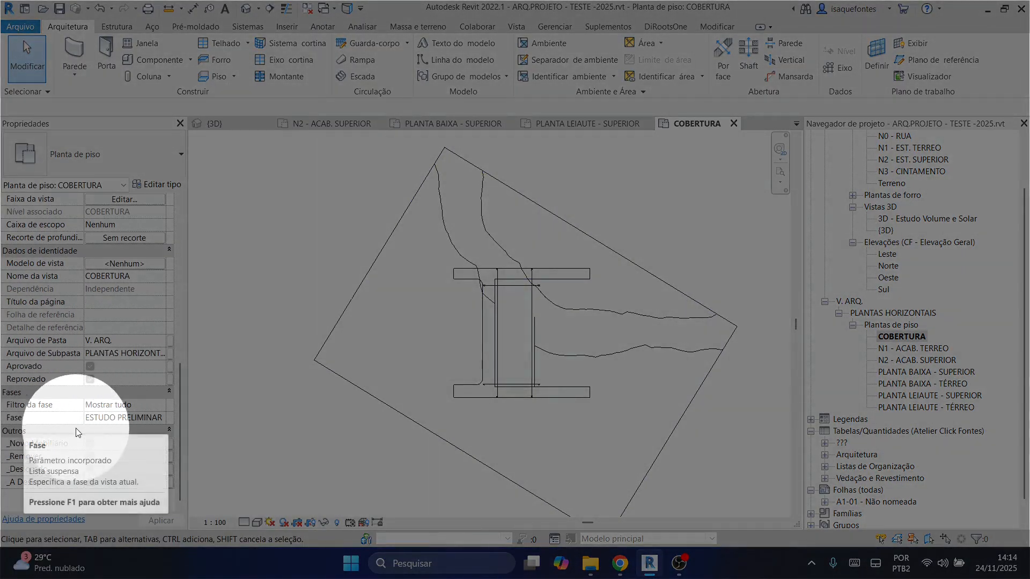
left_click(159, 418)
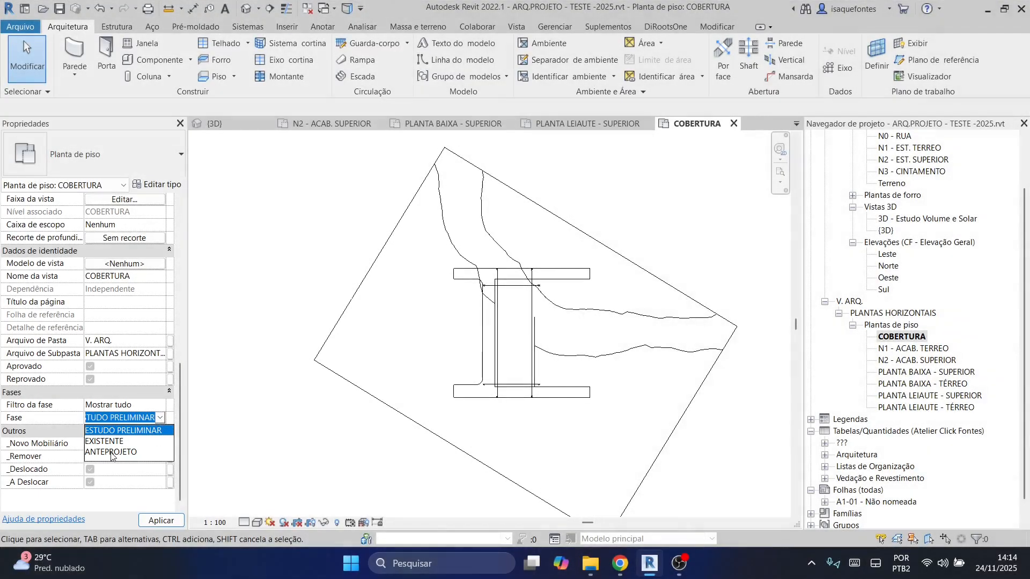
left_click(132, 436)
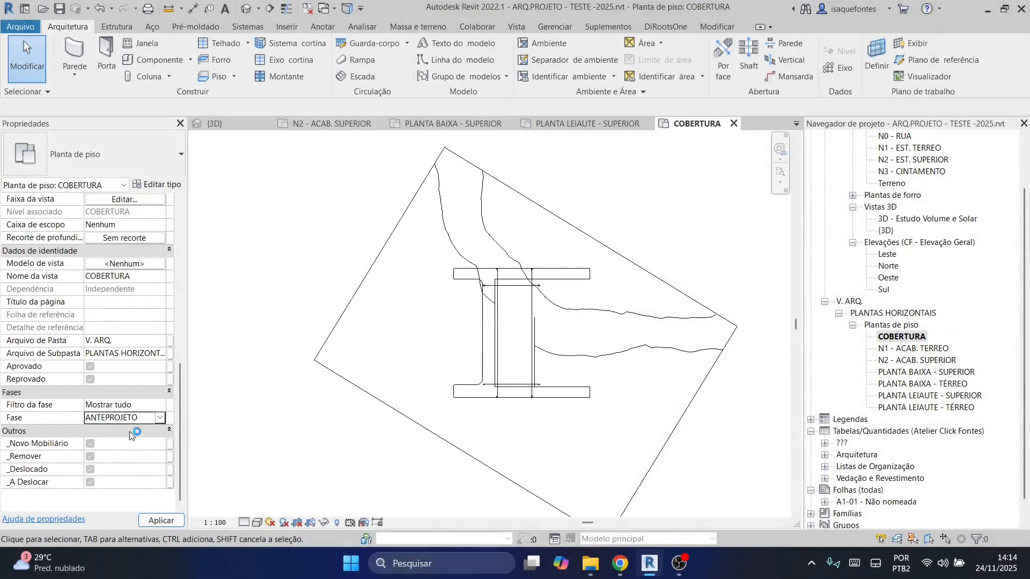
left_click(163, 407)
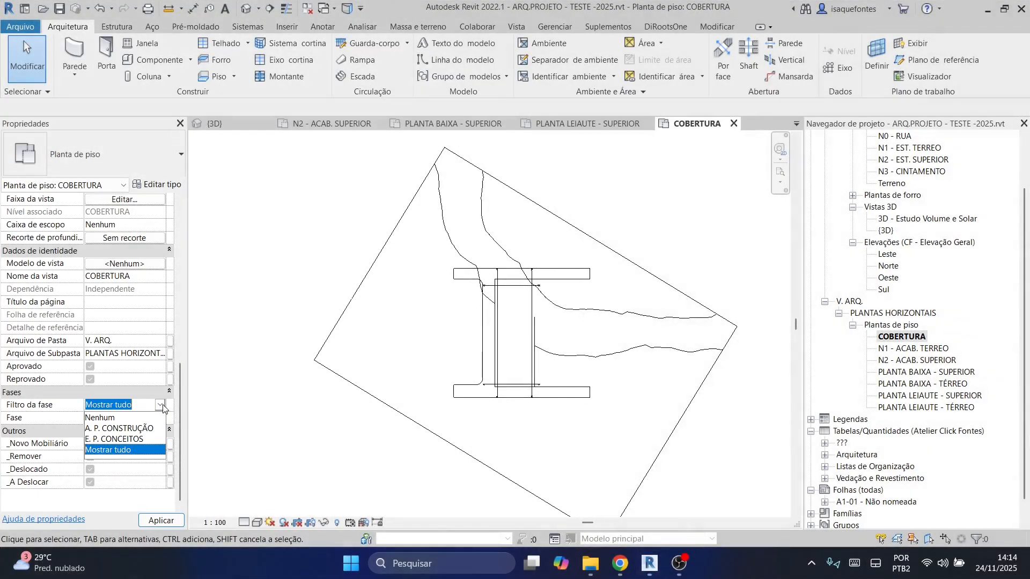
left_click(119, 429)
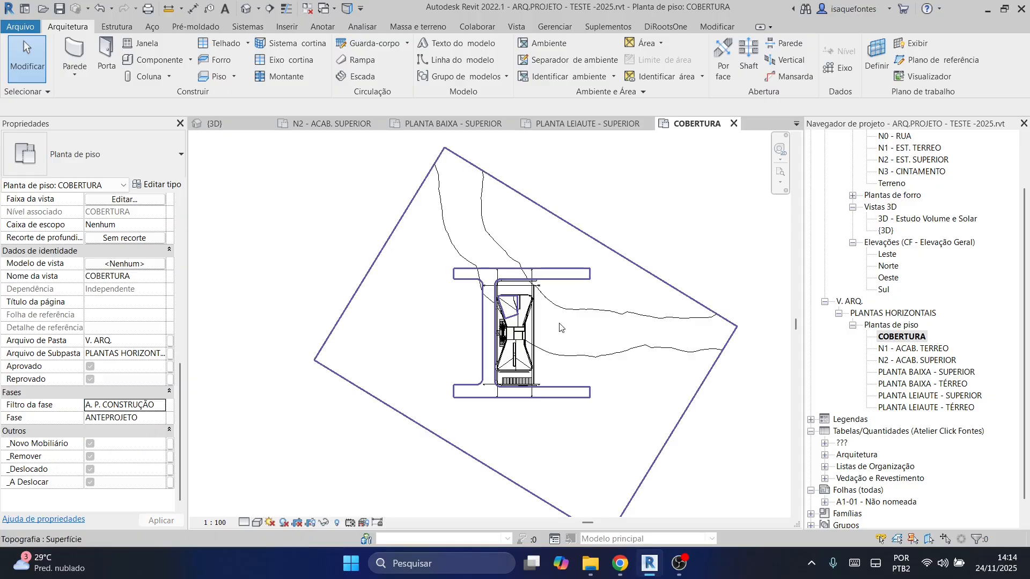
Set the COBERTURA plan's detail level to Alto and switch its visual style to one that shows material colours.
scroll(557, 328, "up", 2)
scroll(519, 358, "up", 2)
scroll(503, 280, "up", 4)
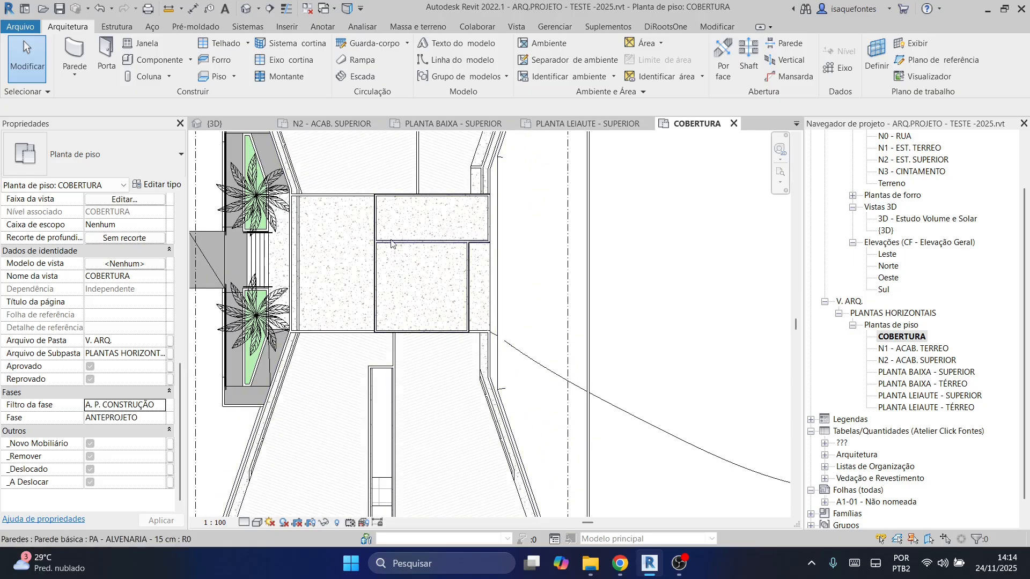
scroll(390, 246, "down", 6)
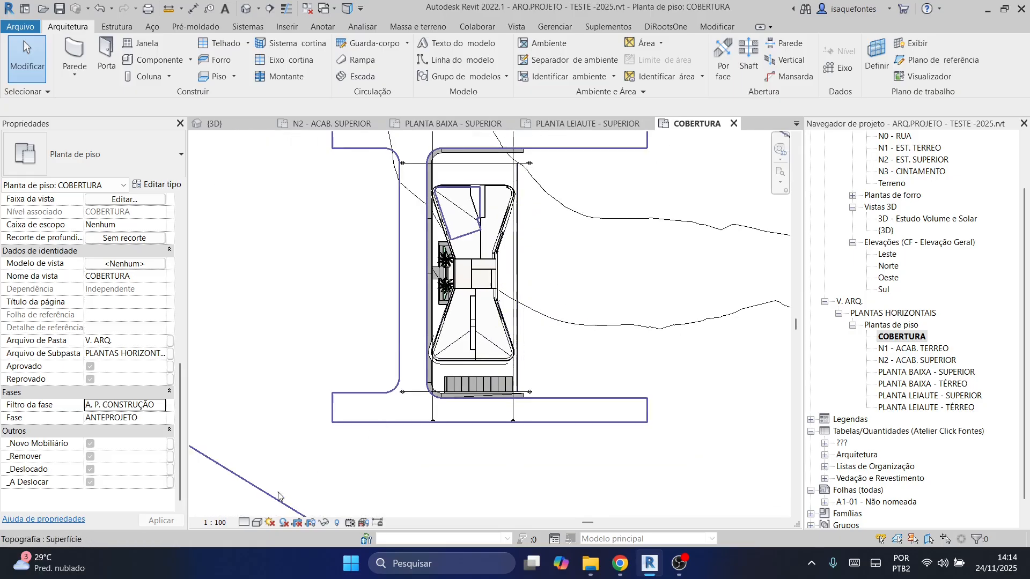
left_click(244, 523)
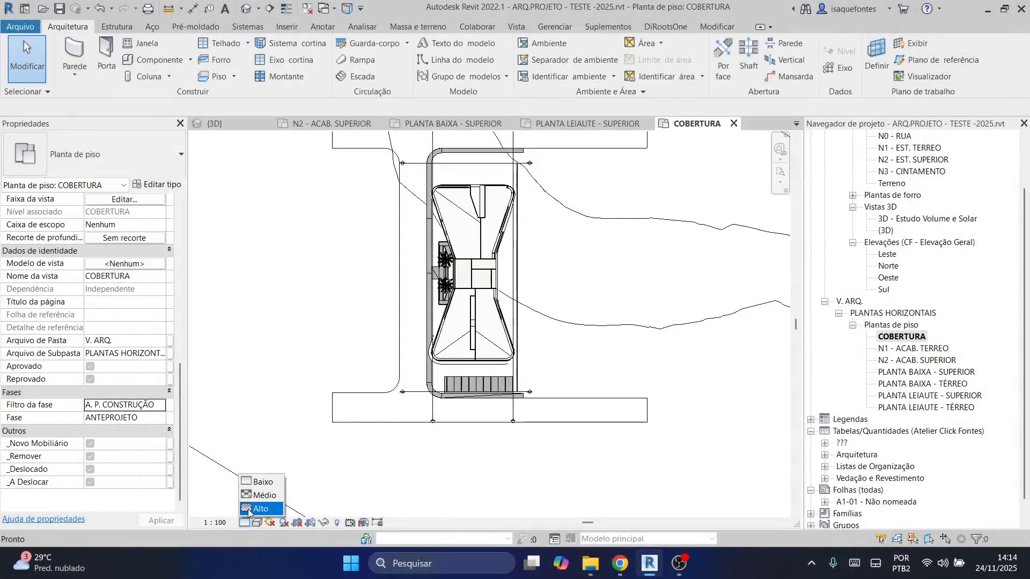
left_click(248, 509)
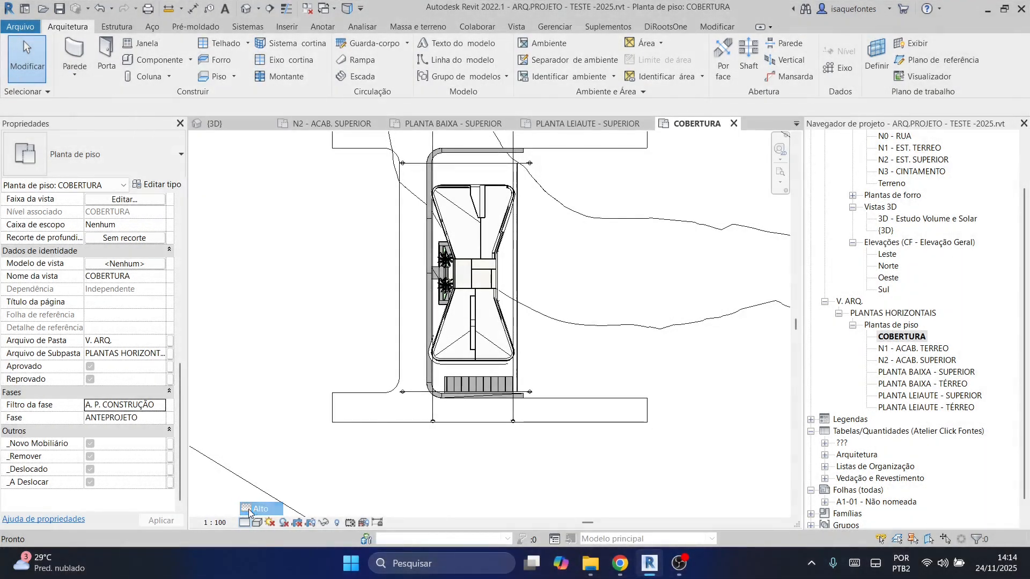
left_click(258, 523)
left_click(286, 496)
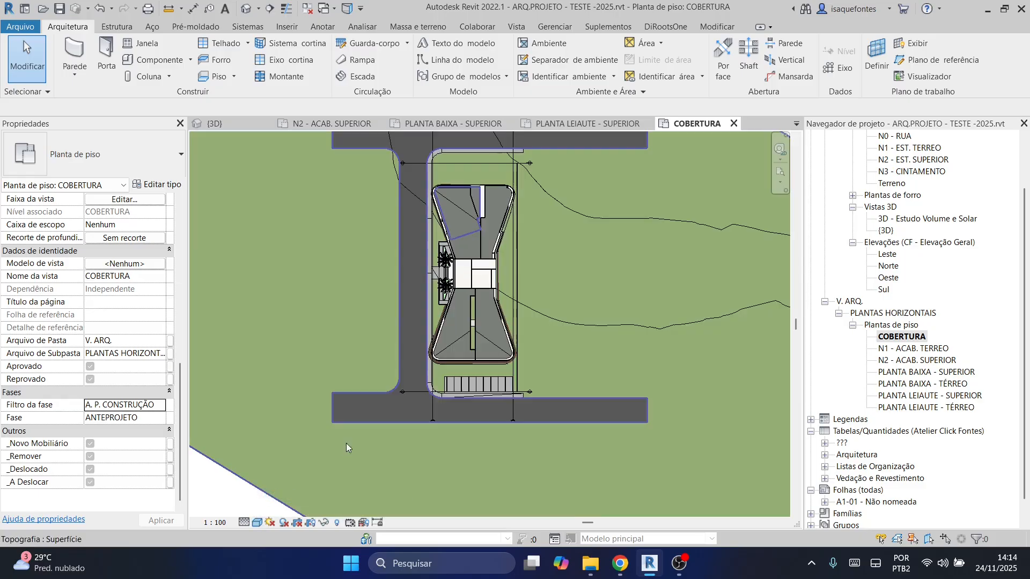
Turn on the plan's crop region and pull its upper and left edges in to the streets around the building.
scroll(524, 371, "down", 2)
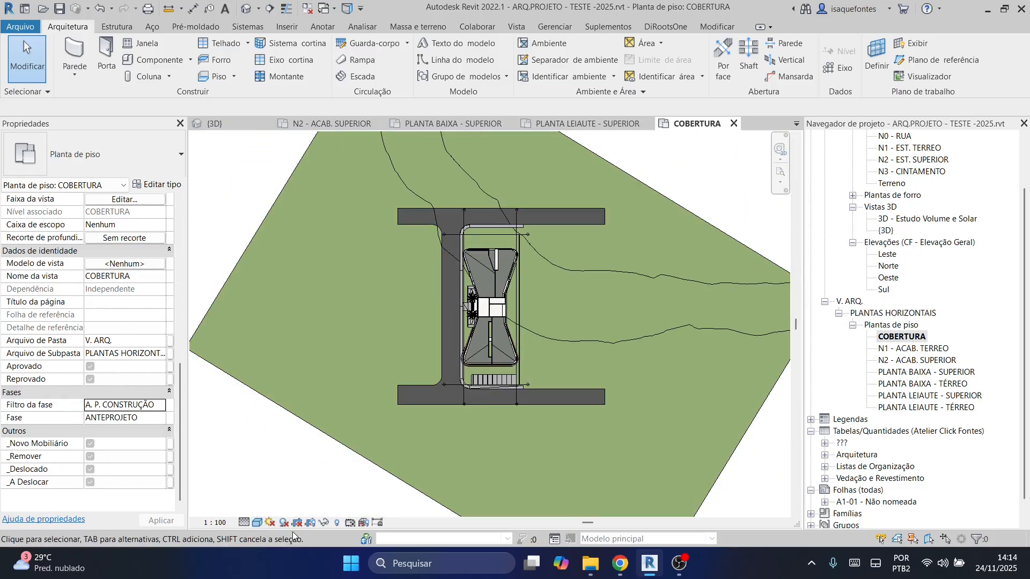
left_click(311, 523)
scroll(442, 398, "down", 2)
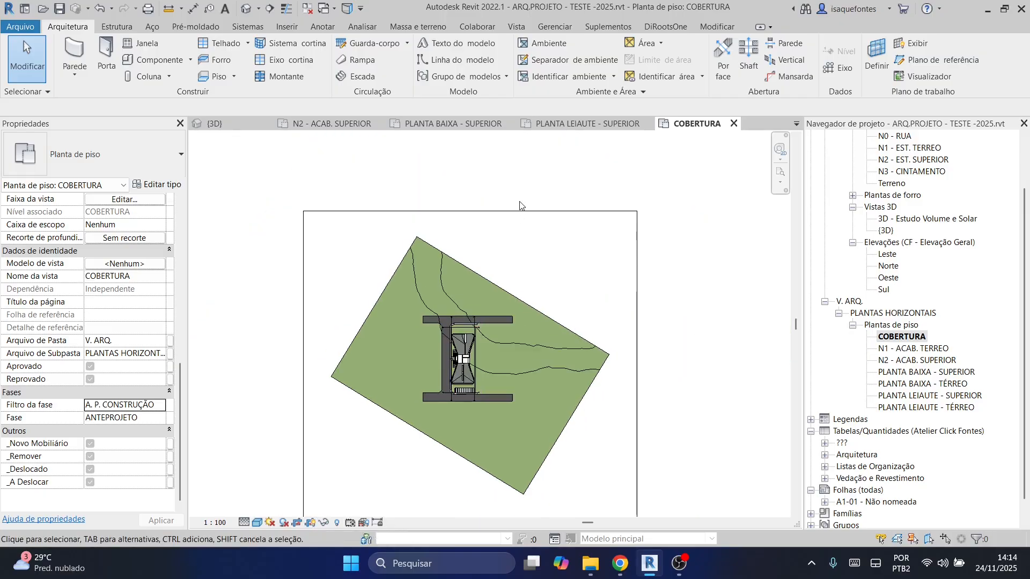
left_click(472, 211)
left_click_drag(462, 238, 462, 346)
left_click_drag(301, 425, 443, 409)
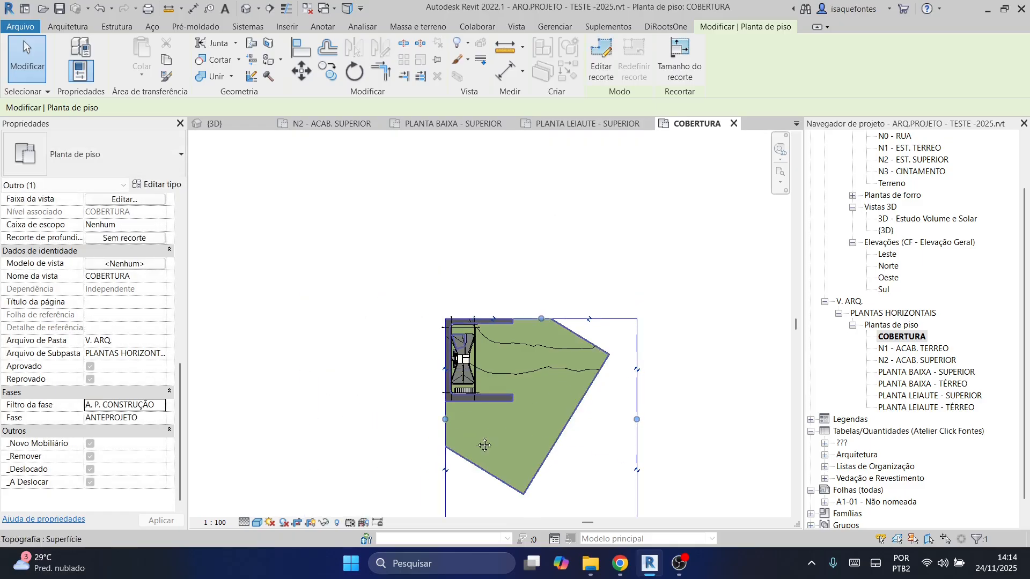
Pull the crop region's lower edge up to the street below the building and its right edge in towards the lot.
middle_click_drag(478, 507, 479, 347)
left_click_drag(543, 359, 547, 236)
left_click_drag(637, 198, 495, 200)
middle_click(490, 198)
middle_click(490, 198)
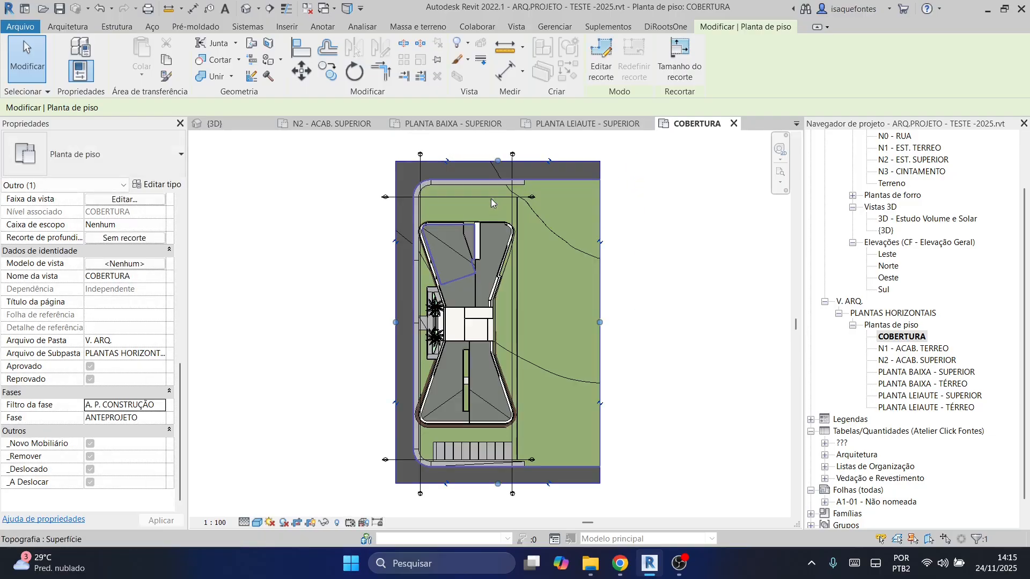
Tighten the crop region's right edge to just outside the lot boundary and trim its upper and lower edges slightly.
left_click_drag(600, 324, 593, 325)
left_click_drag(525, 324, 519, 324)
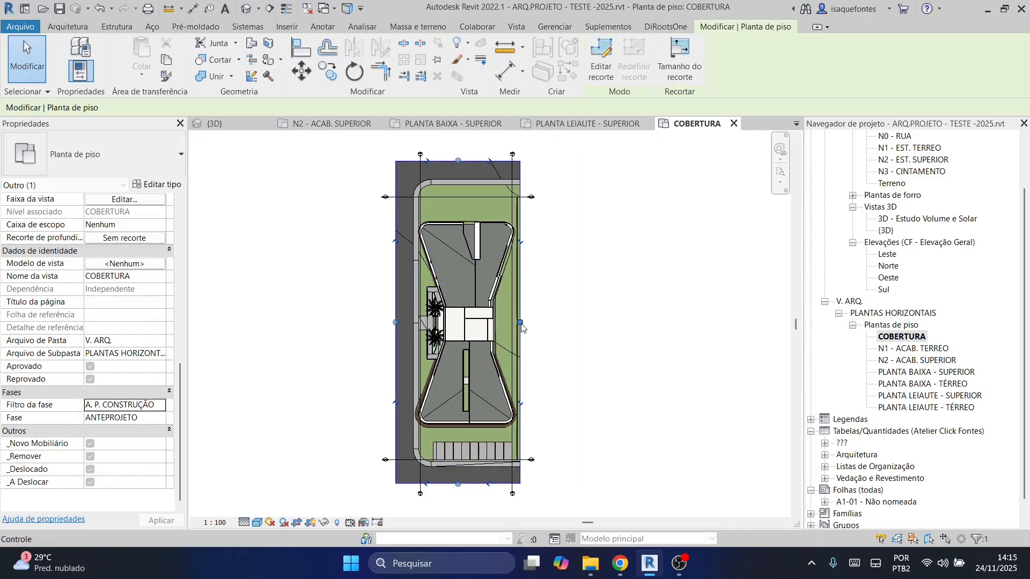
middle_click(484, 202)
middle_click(484, 202)
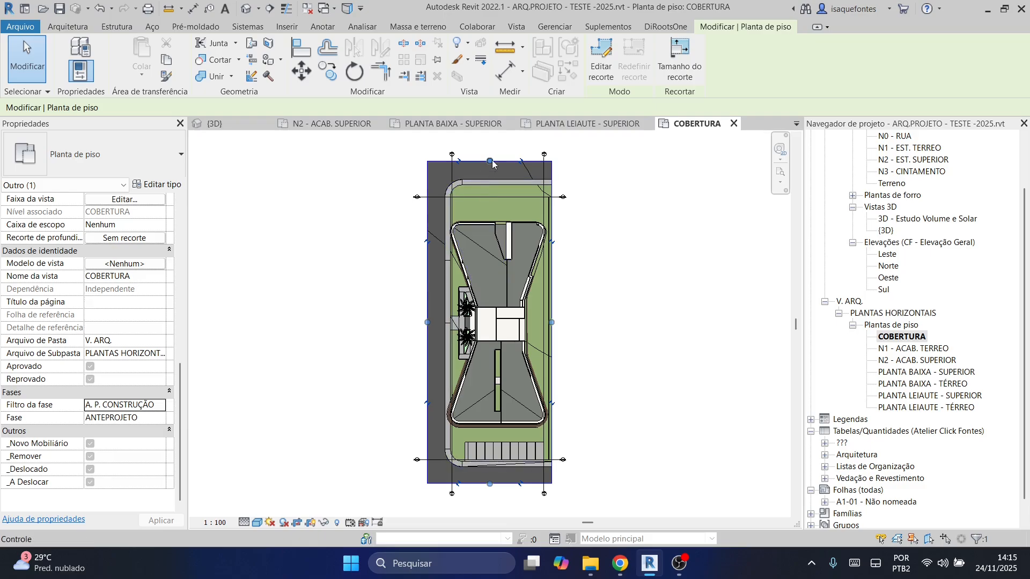
left_click_drag(489, 162, 490, 169)
left_click_drag(489, 480, 513, 473)
left_click(634, 418)
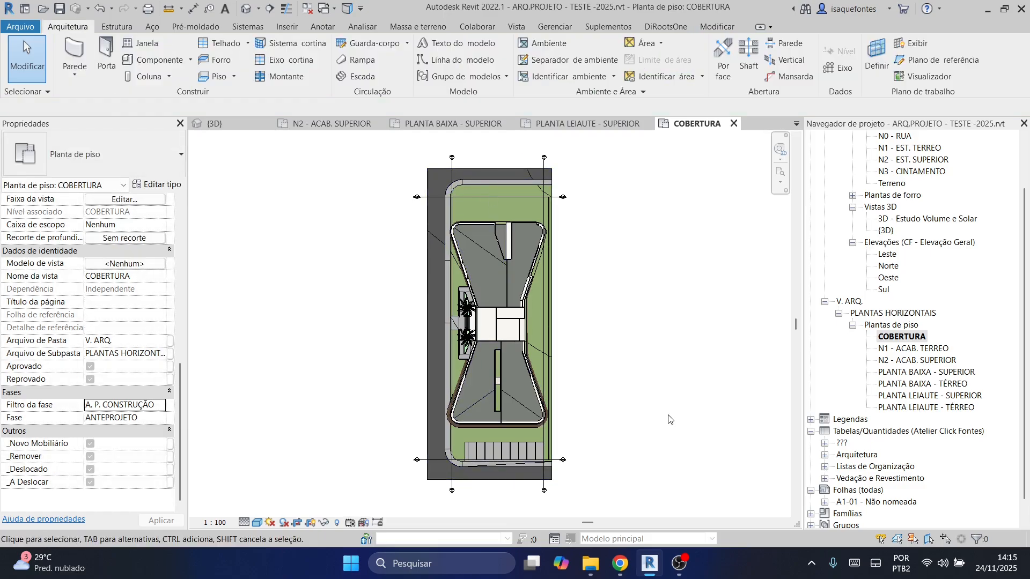
Look over the cropped roof plan, examining the roof faces, central slab, parking spaces and surroundings.
scroll(520, 230, "up", 2)
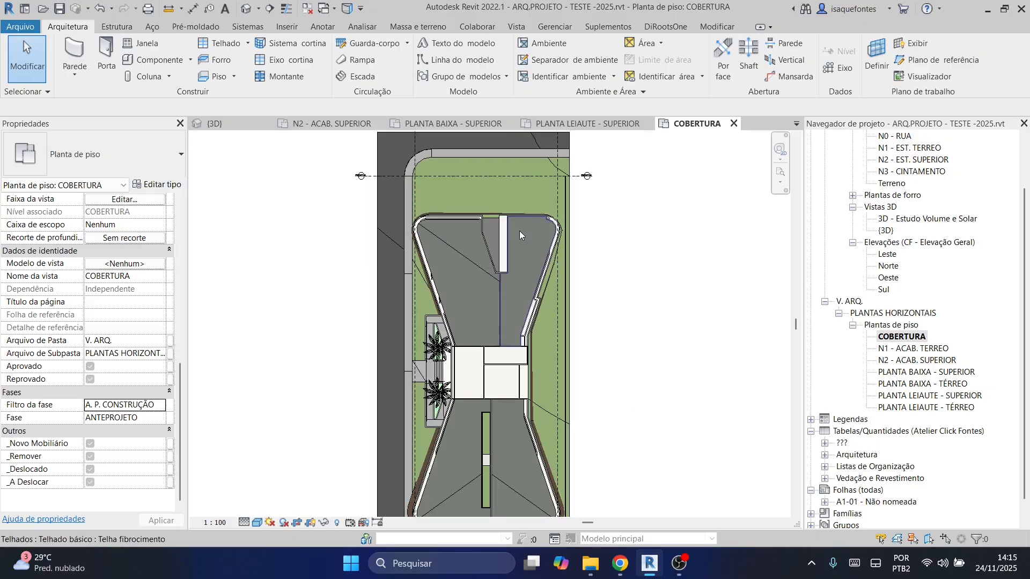
scroll(477, 429, "down", 4)
scroll(499, 407, "up", 1)
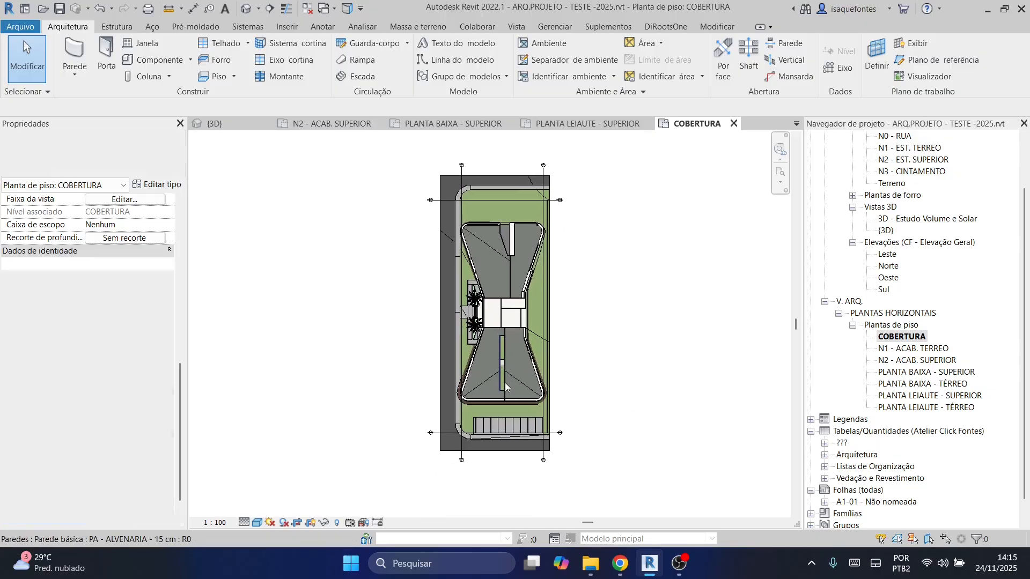
scroll(488, 423, "up", 3)
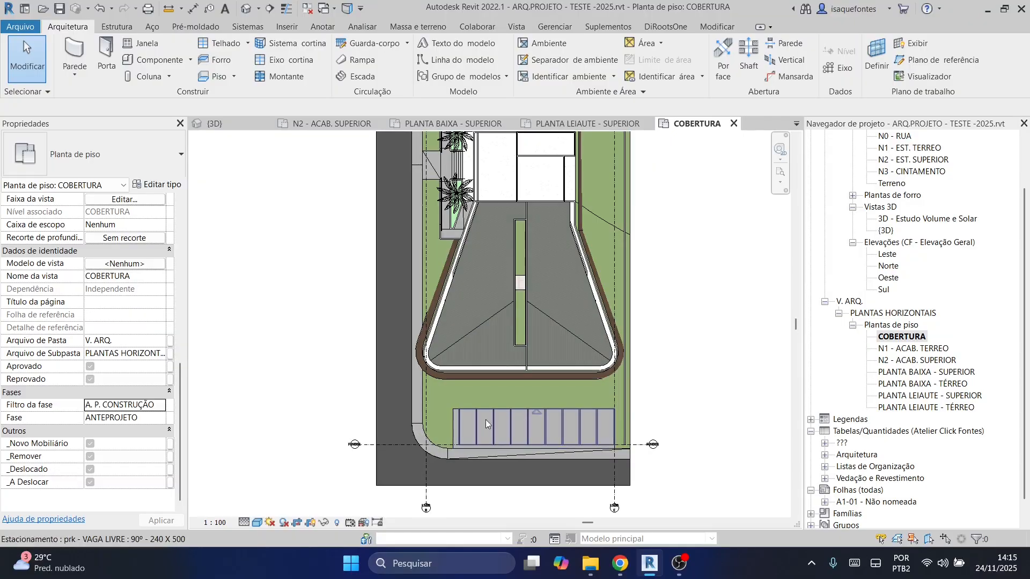
scroll(558, 453, "down", 1)
scroll(617, 407, "down", 1)
scroll(542, 397, "up", 4)
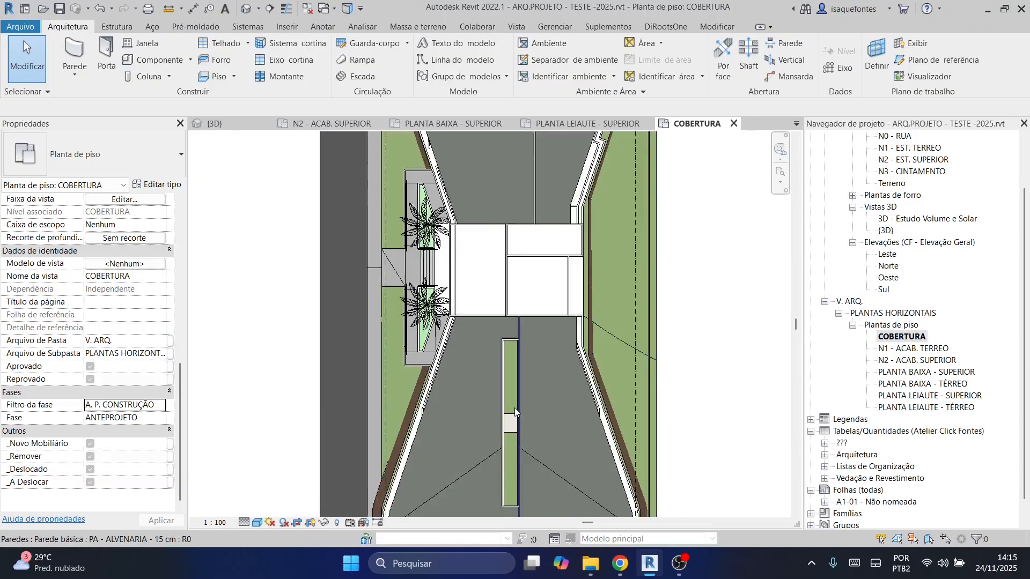
scroll(488, 397, "down", 3)
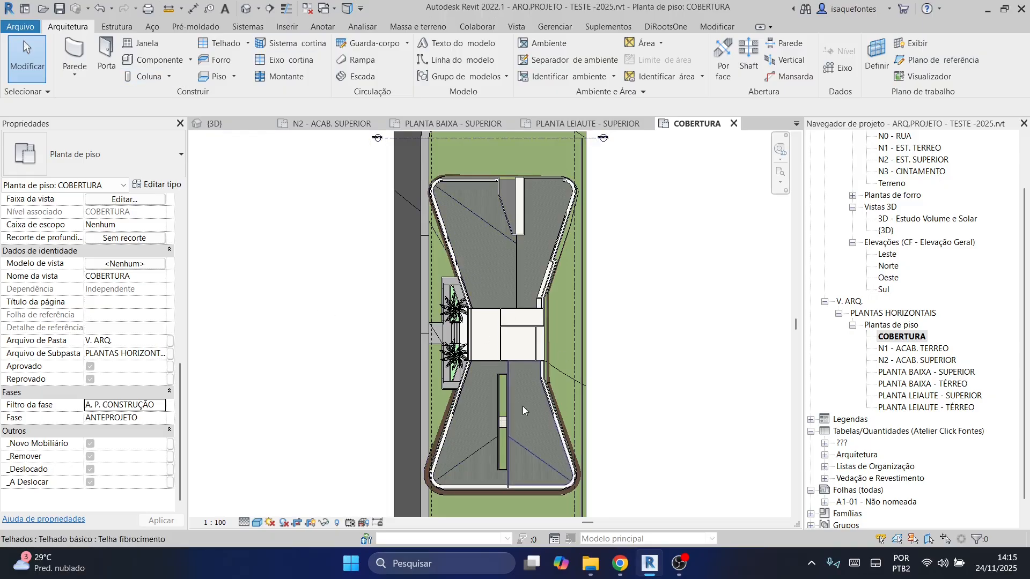
Place spot slopes of type "CF - Iden. de Inclinação - Telhado" on the three main faces of the upper roof wing in plan.
left_click(310, 28)
left_click(302, 74)
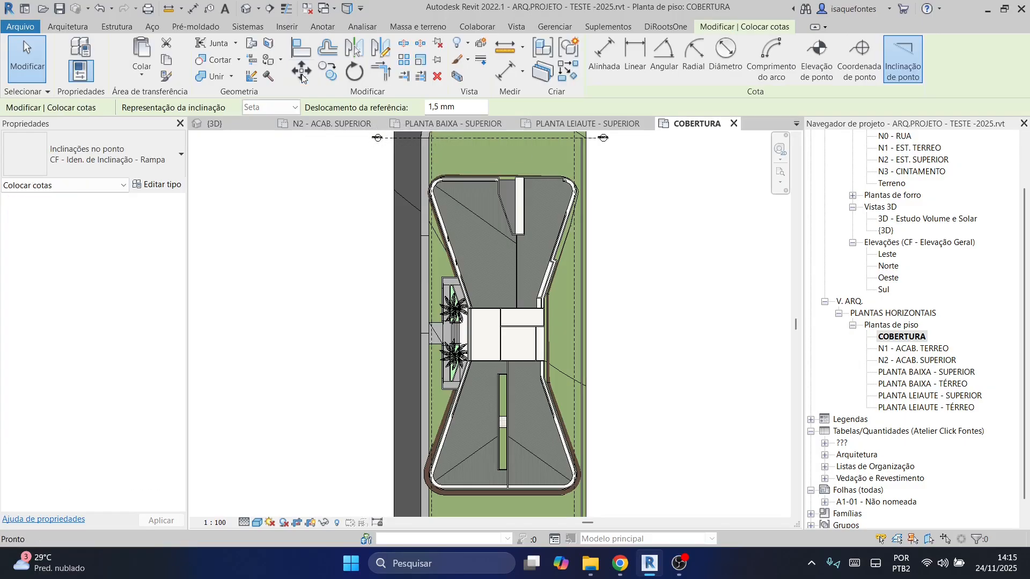
left_click(102, 140)
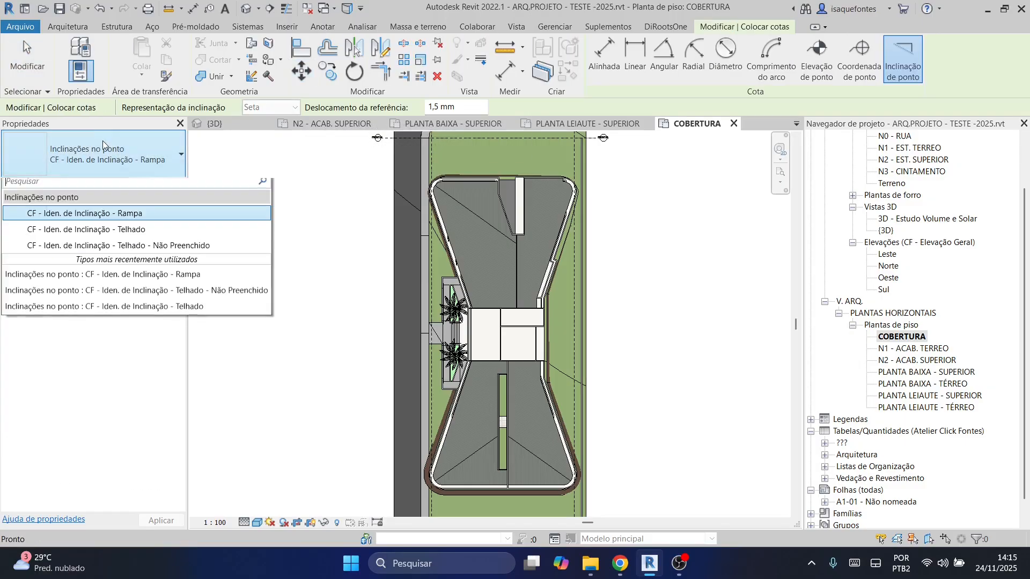
left_click(154, 252)
left_click(159, 169)
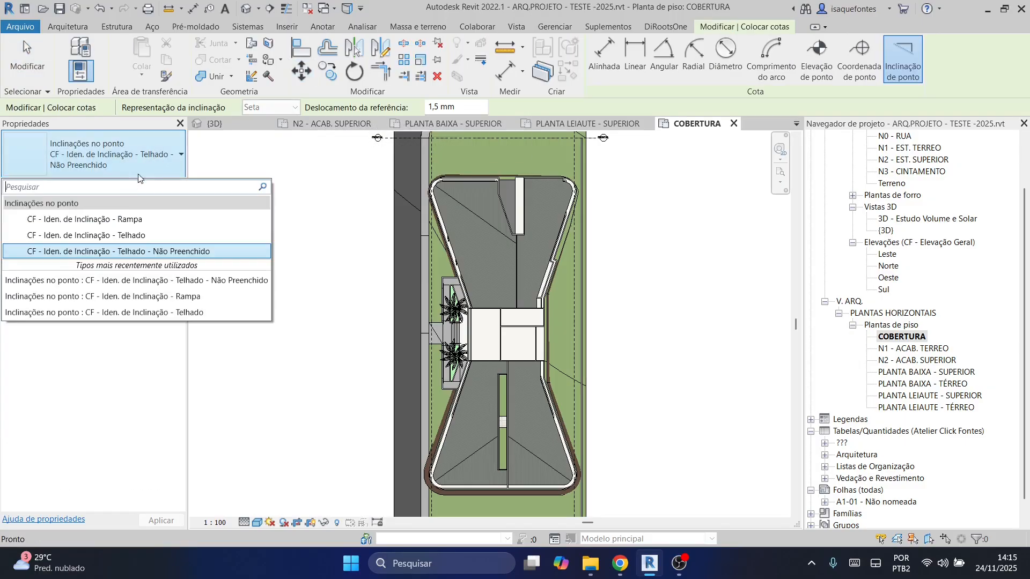
left_click(109, 236)
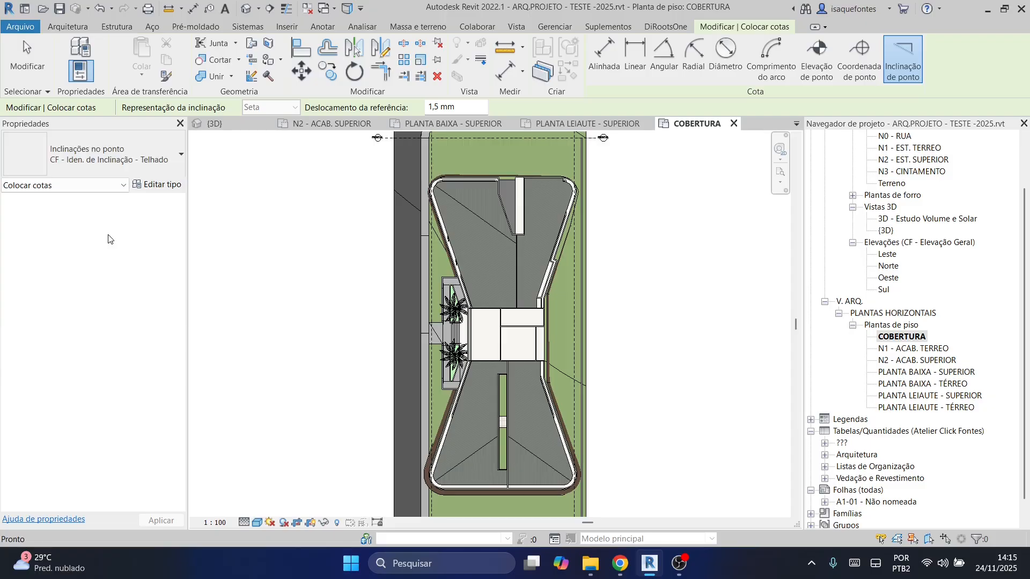
scroll(478, 236, "up", 5)
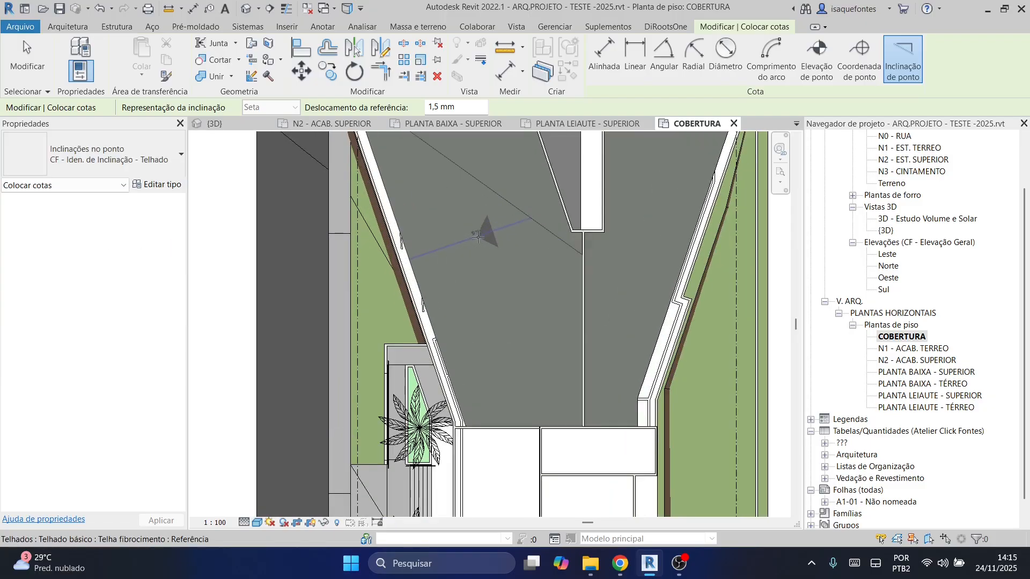
left_click(490, 295)
middle_click_drag(472, 228, 487, 374)
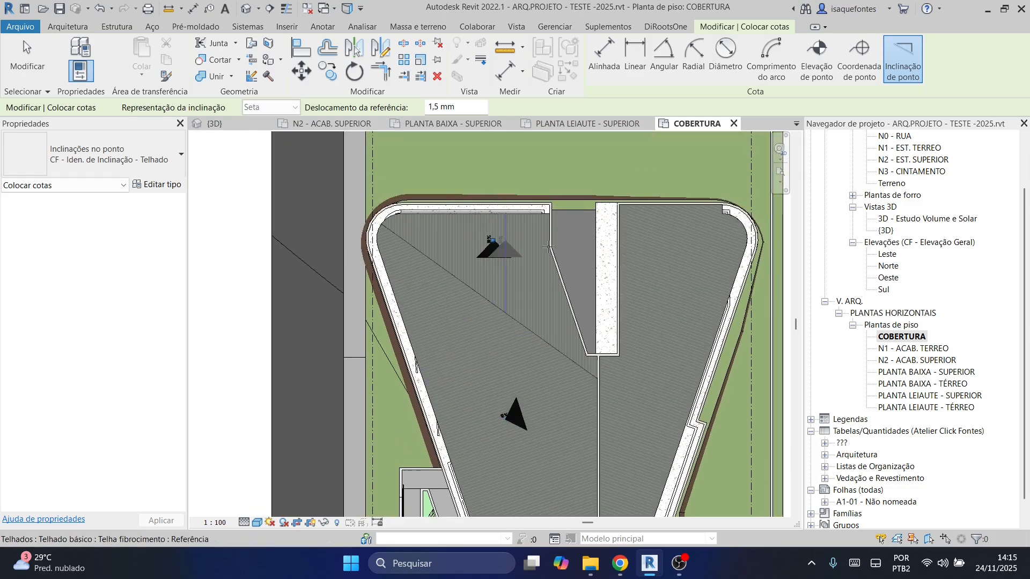
scroll(664, 392, "down", 2)
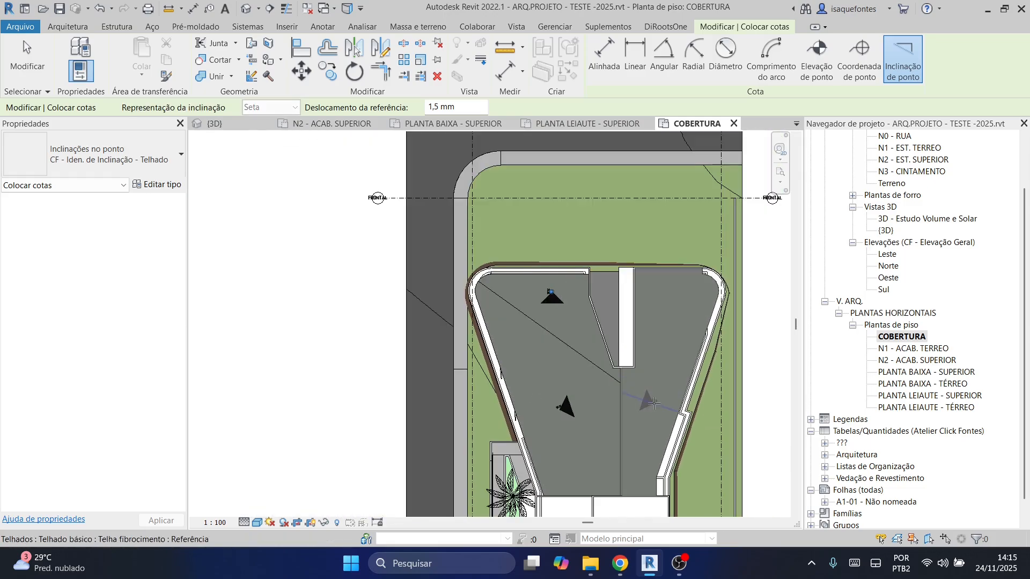
left_click(661, 383)
Place the same roof spot slopes on the four faces of the lower roof wing, finish the command and check an arrow.
middle_click_drag(657, 430, 603, 165)
scroll(602, 165, "down", 2)
scroll(590, 369, "up", 3)
scroll(590, 369, "up", 1)
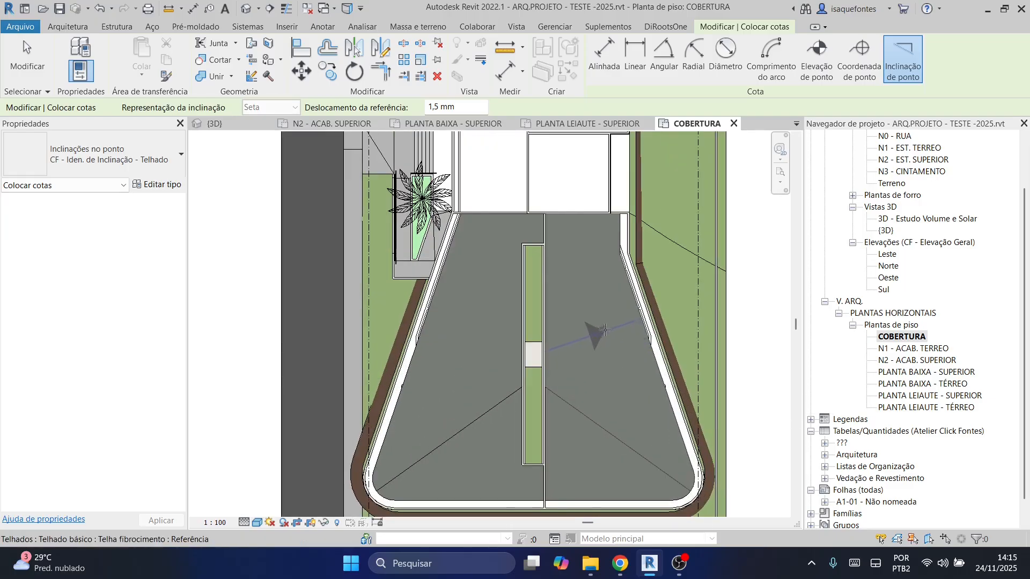
left_click(607, 327)
left_click(591, 472)
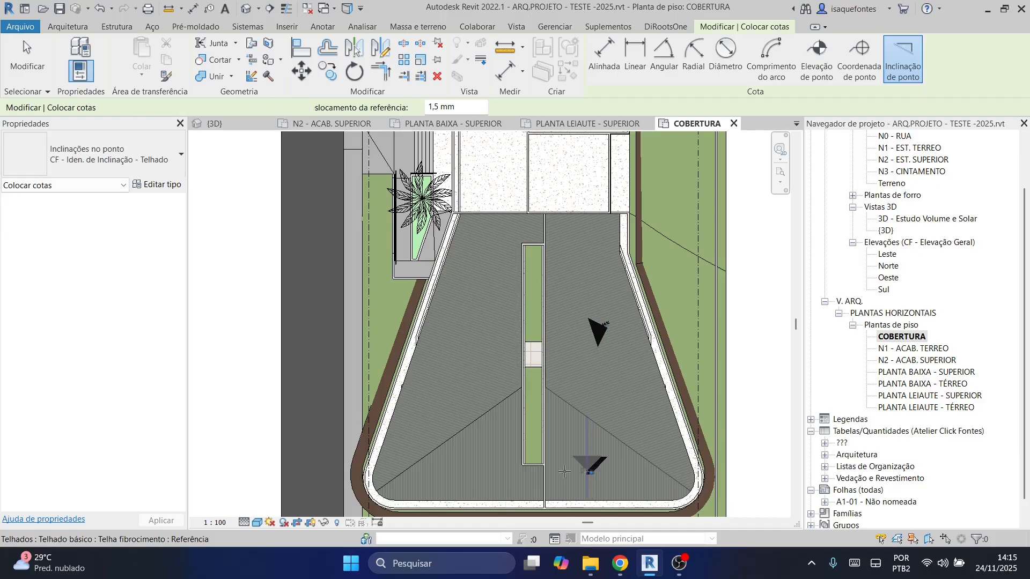
left_click(471, 472)
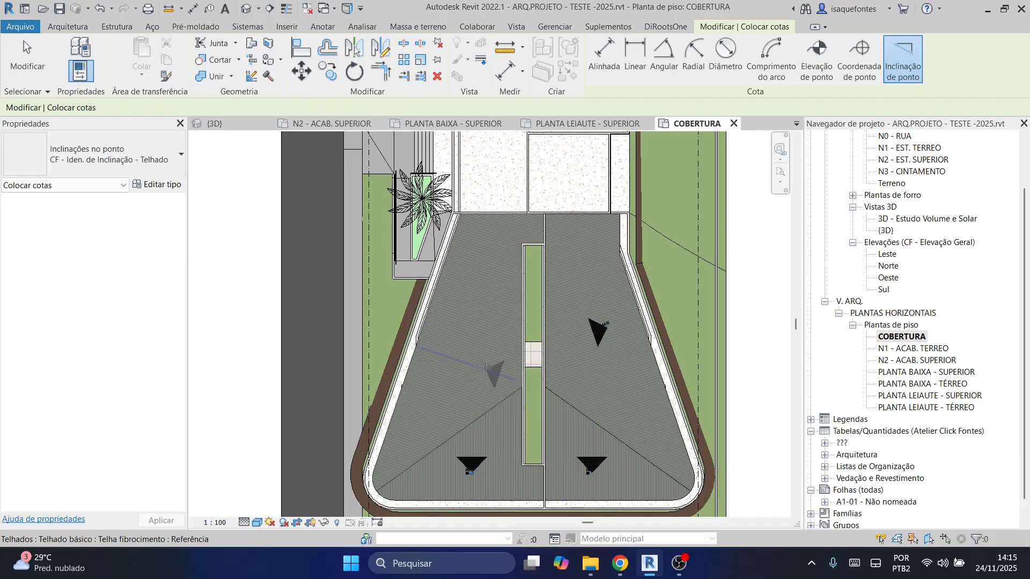
left_click(459, 328)
key("Escape")
key("Escape")
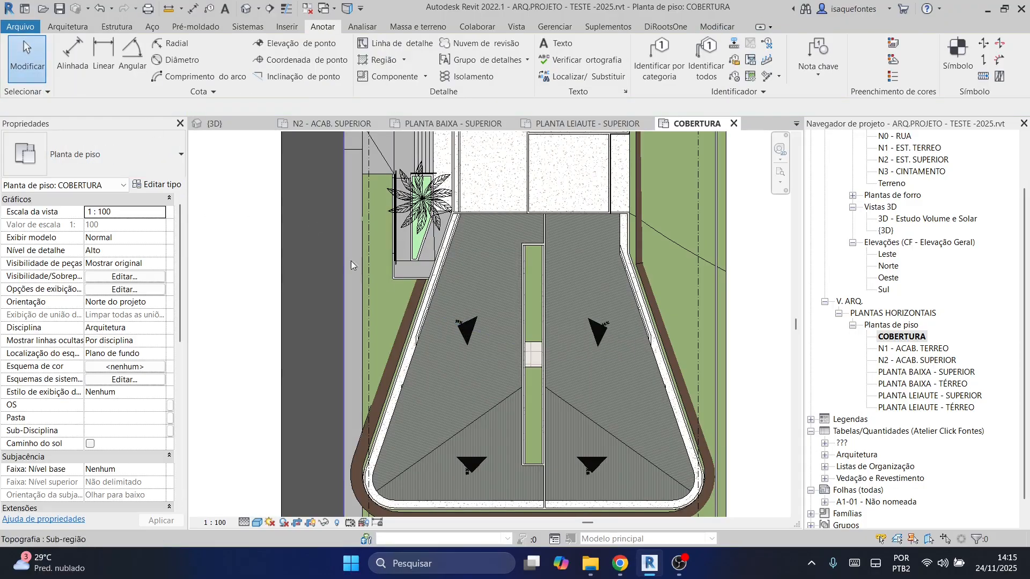
scroll(463, 359, "up", 3)
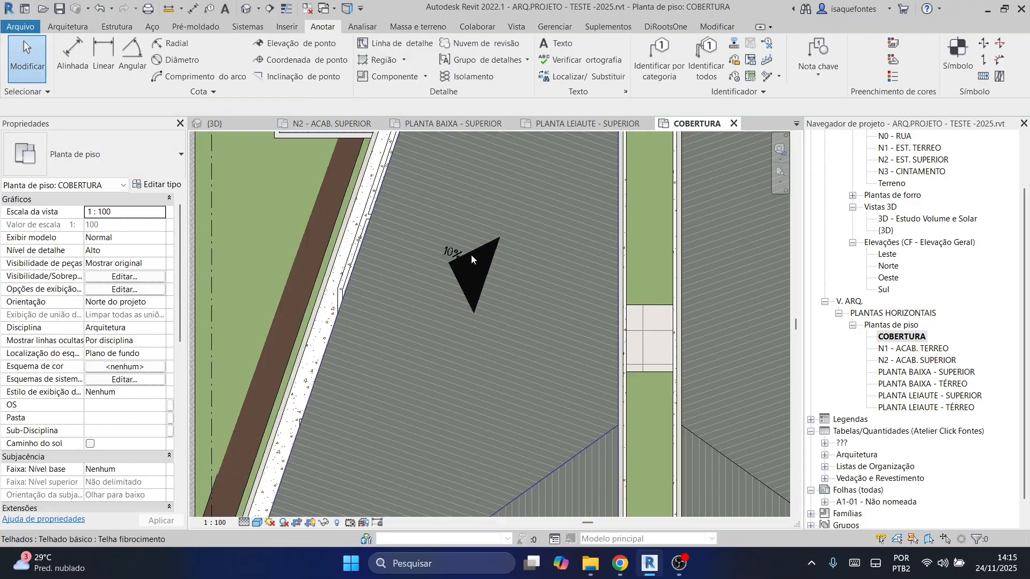
Move the slope text of the lower roof wing's upper-left arrow to the arrow's right side.
left_click(473, 265)
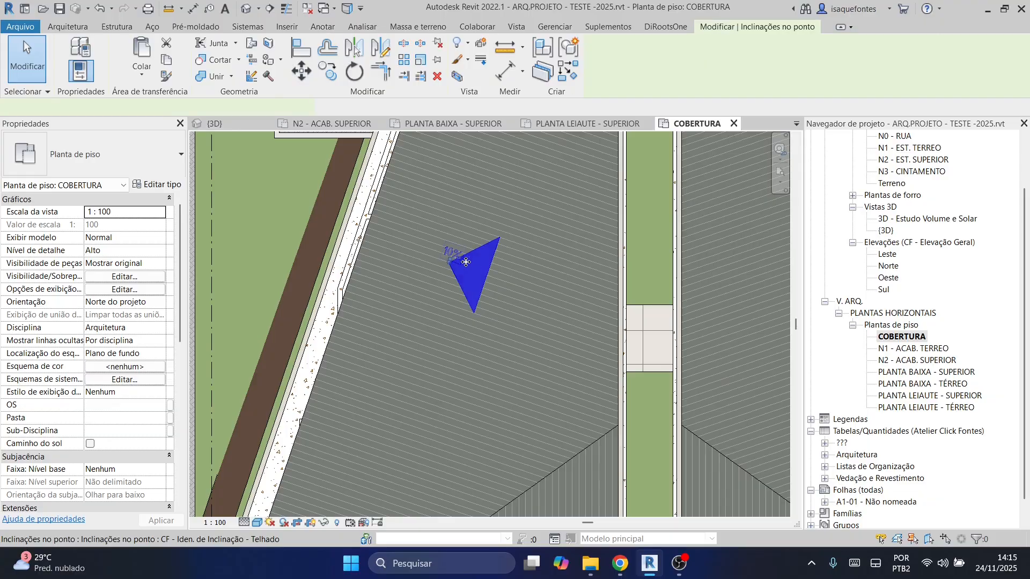
scroll(447, 265, "up", 2)
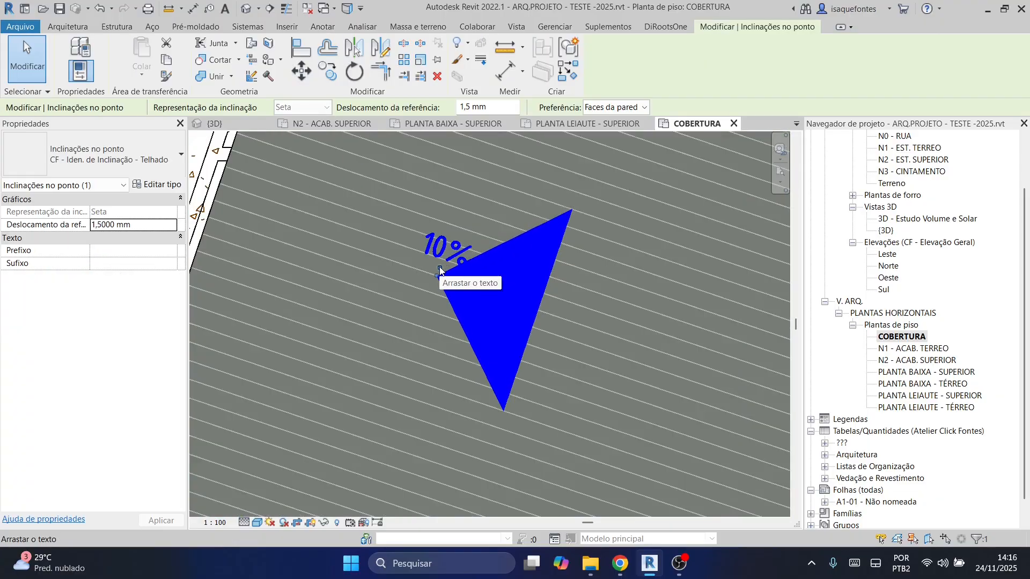
left_click_drag(440, 270, 546, 259)
left_click_drag(588, 339, 561, 339)
scroll(561, 339, "down", 3)
middle_click_drag(601, 373, 500, 231)
scroll(482, 236, "down", 2)
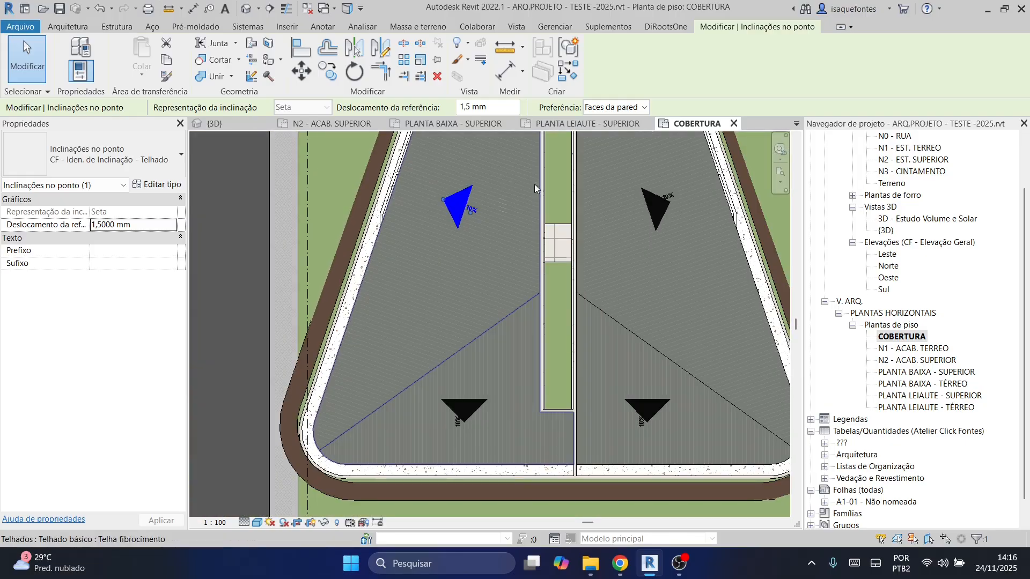
Look over the roof plan, examining the slope arrows and the lower wing's outer edges before dimensioning.
scroll(640, 191, "down", 5)
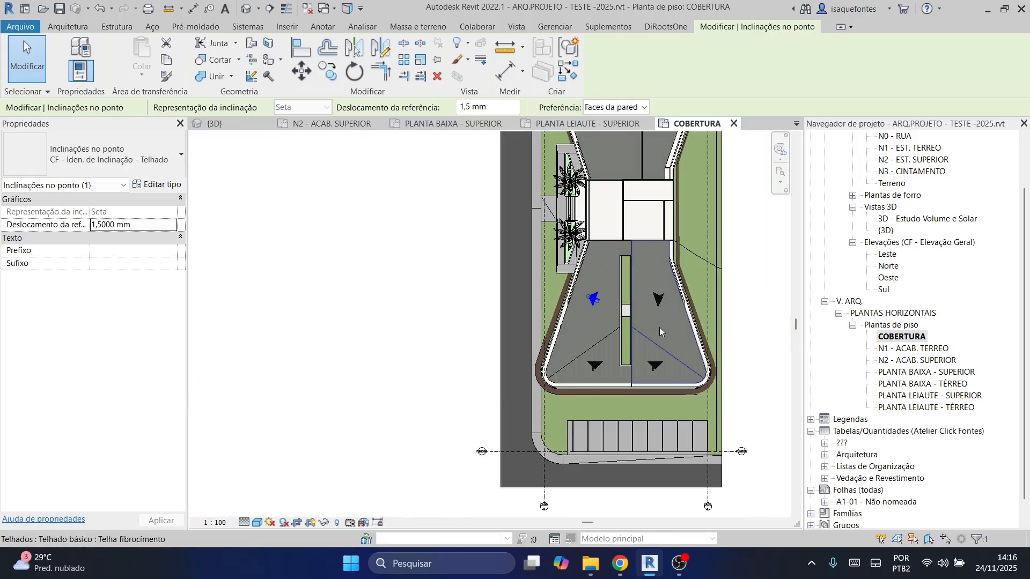
middle_click_drag(659, 328, 488, 394)
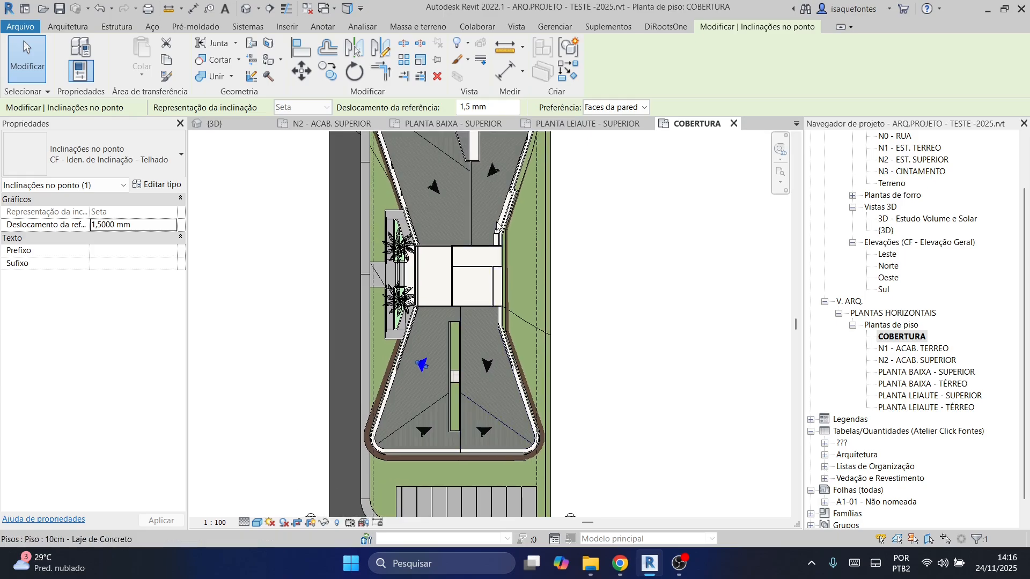
middle_click_drag(463, 450, 466, 336)
scroll(370, 338, "up", 3)
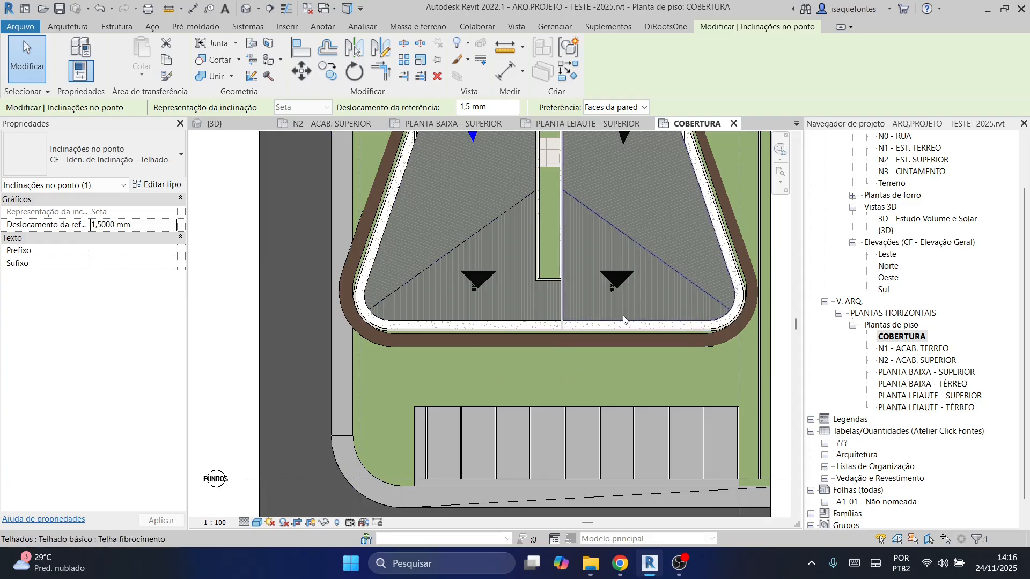
scroll(647, 329, "down", 2)
middle_click_drag(643, 327, 558, 456)
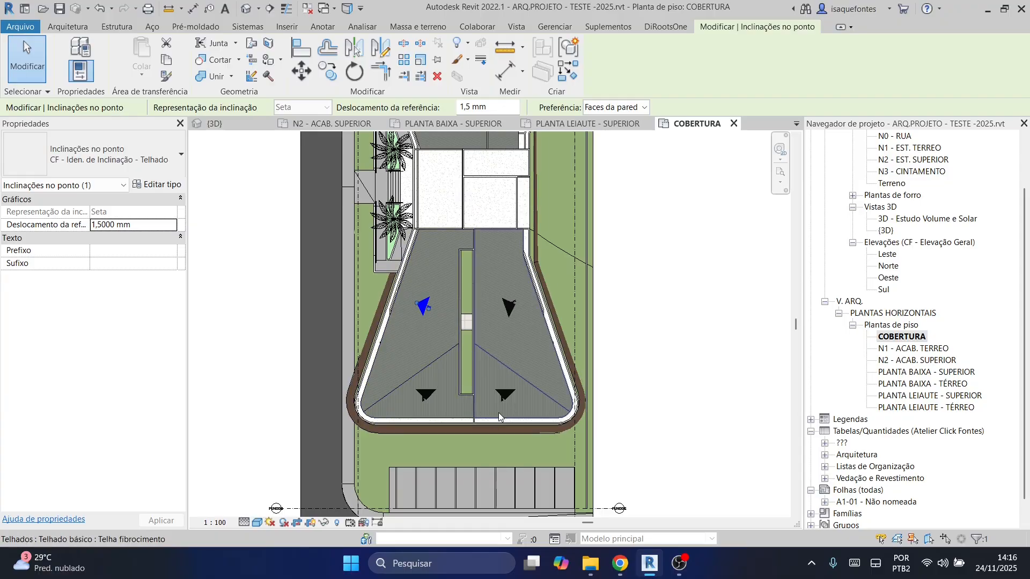
scroll(381, 387, "up", 6)
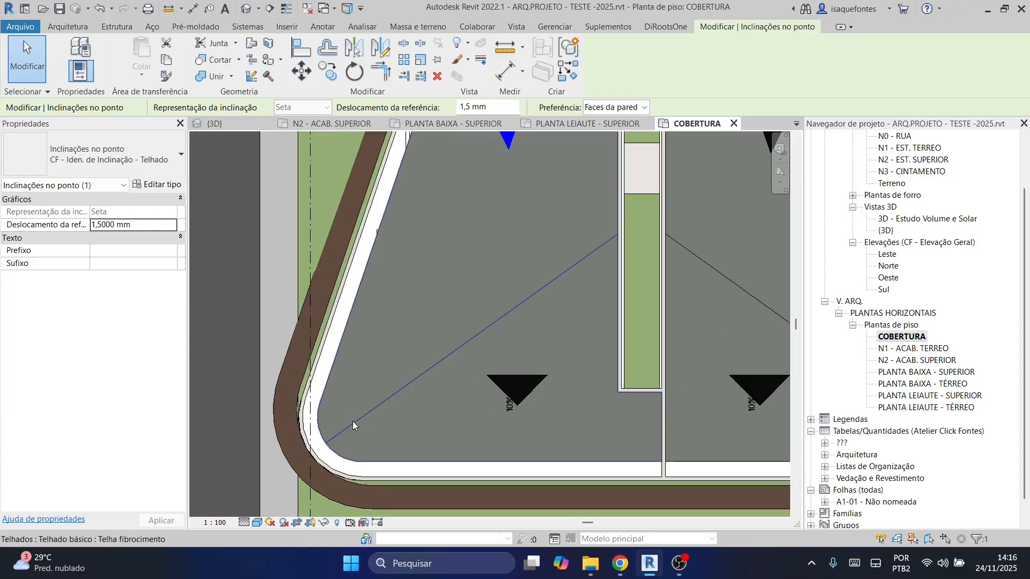
scroll(349, 443, "down", 6)
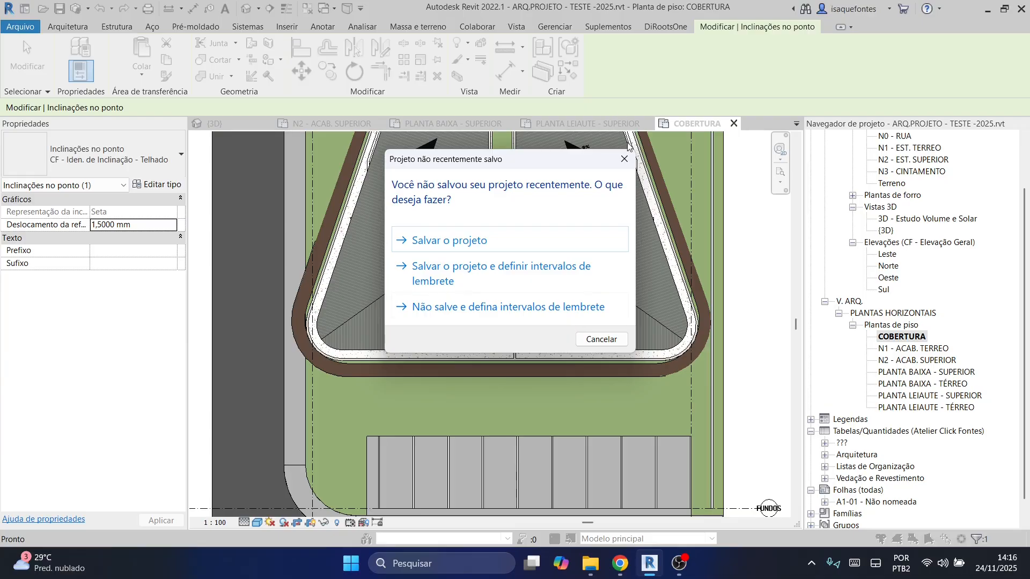
Dismiss the save reminder and place an aligned dimension chain below the lower wing's bottom outer wall, including the intersecting walls.
left_click(624, 160)
scroll(567, 369, "up", 2)
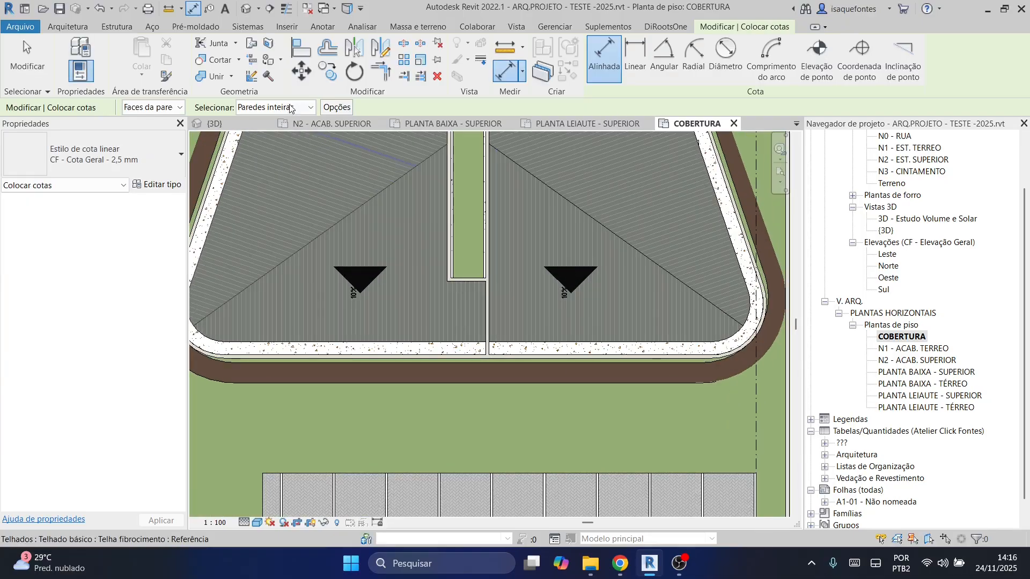
left_click(436, 355)
scroll(437, 382, "up", 3)
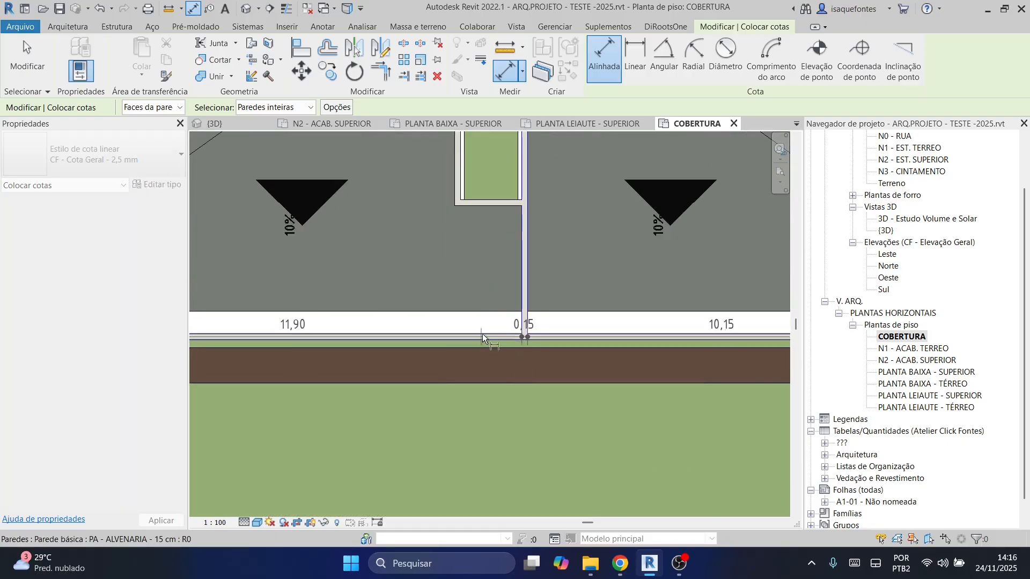
scroll(492, 346, "down", 2)
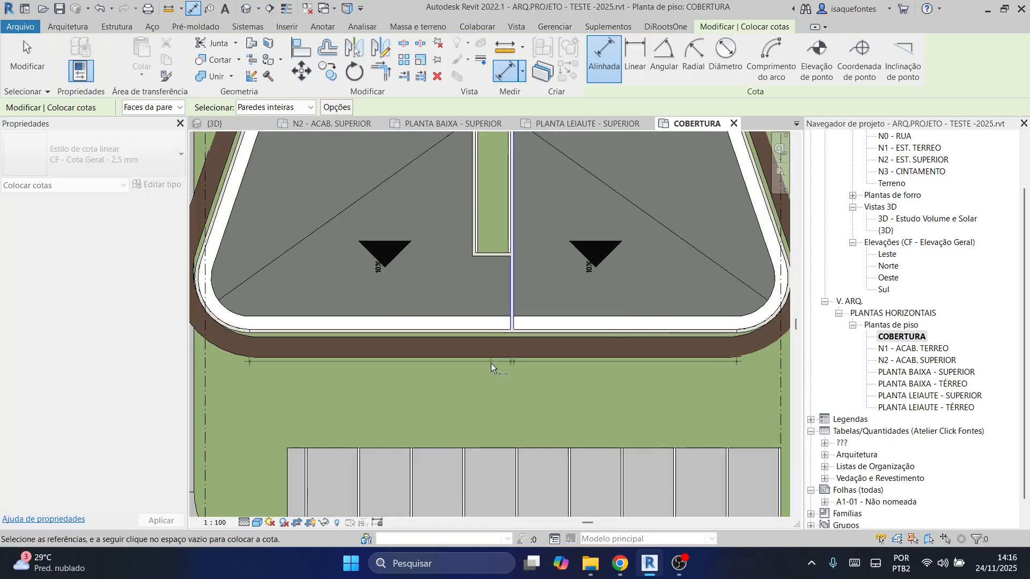
left_click(492, 379)
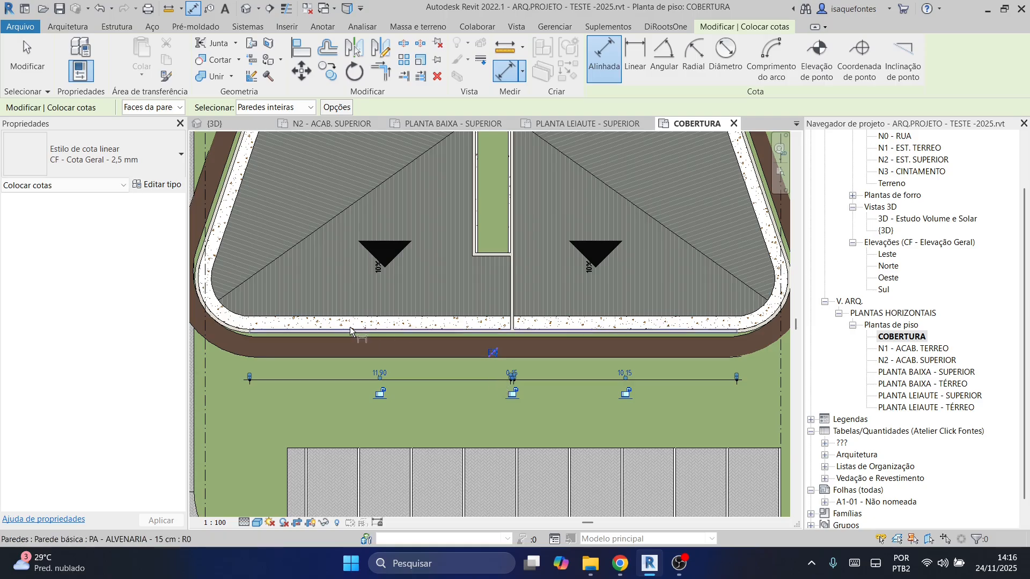
Exclude intersecting walls from automatic dimensioning, place an overall aligned dimension of the same bottom wall below the chain, and finish dimensioning.
scroll(351, 325, "down", 2)
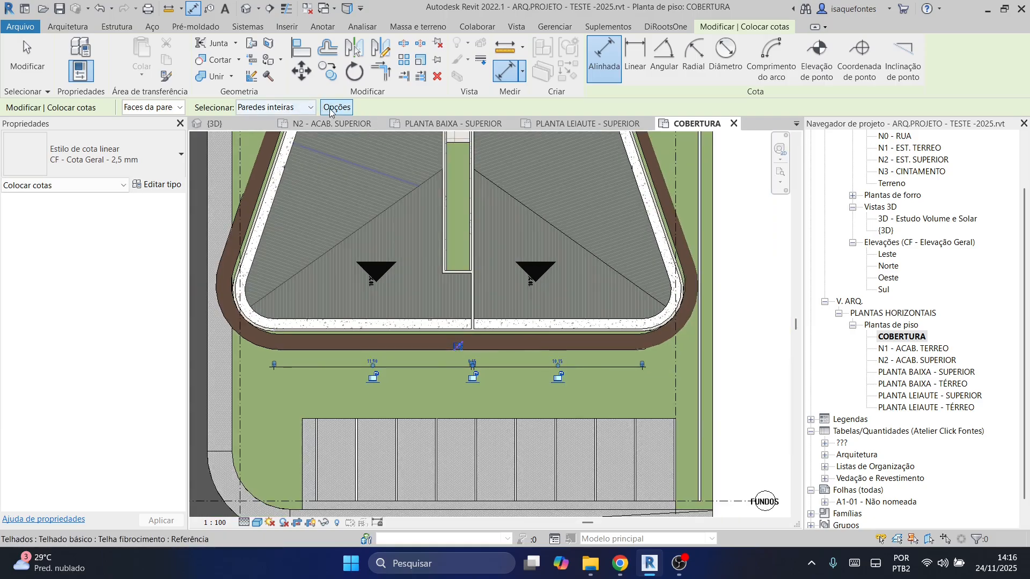
left_click(328, 109)
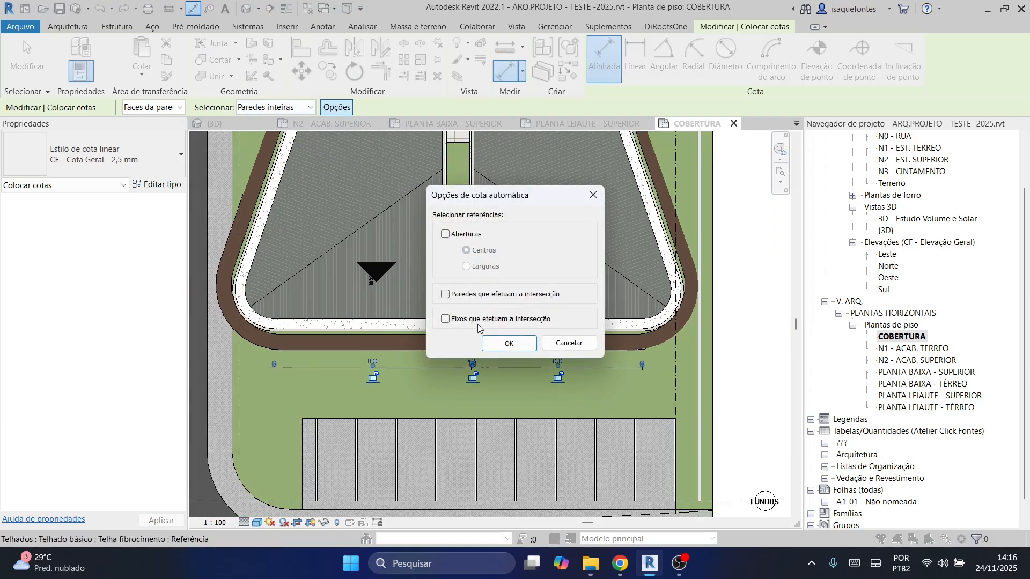
left_click(486, 343)
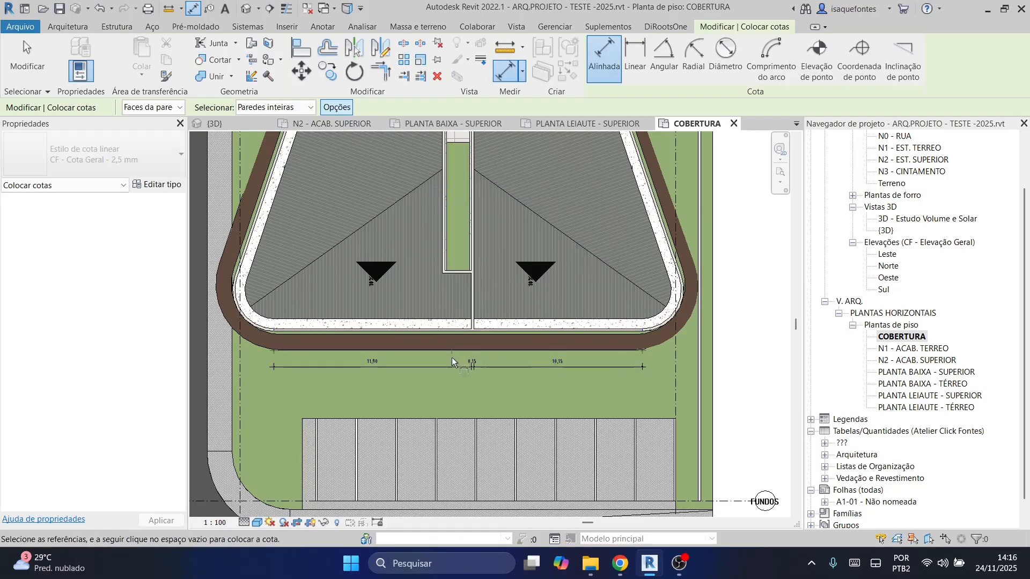
left_click(452, 381)
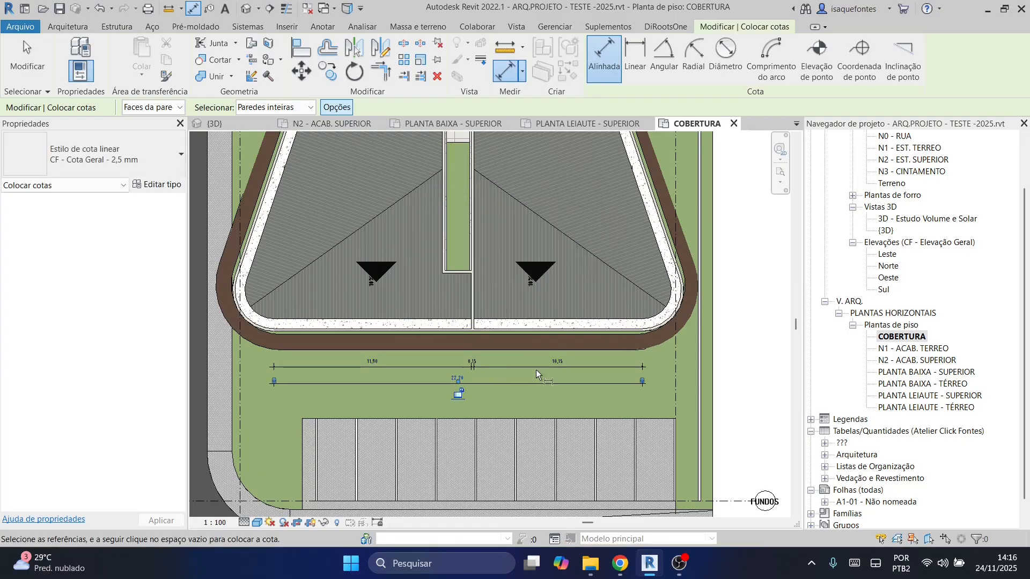
key("Escape")
key("Escape")
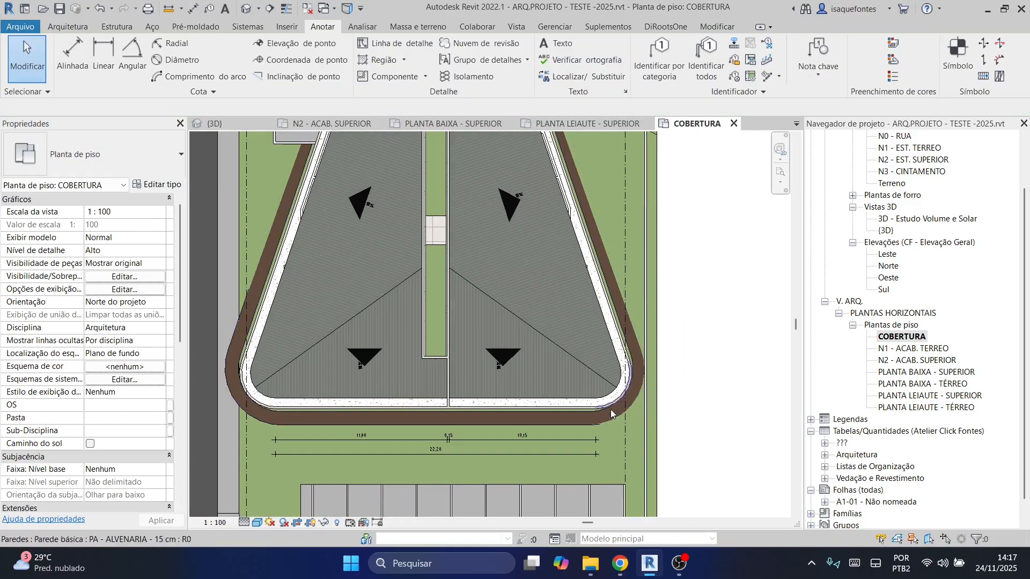
Place a radial dimension of type "Seta - 2,5 mm Arial" on the inner wall face of the lower wing's bottom-right rounded corner.
scroll(635, 401, "up", 3)
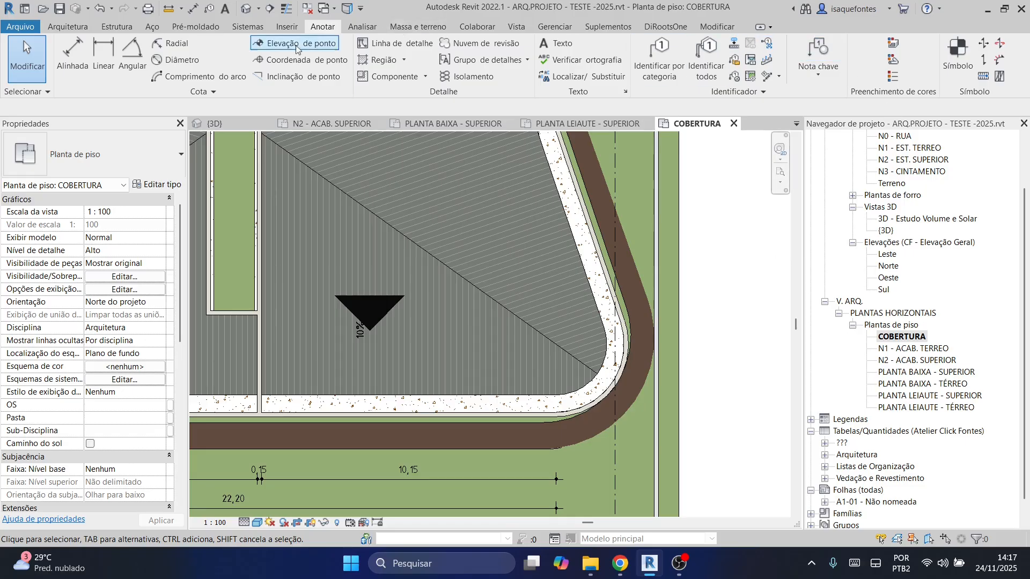
left_click(72, 54)
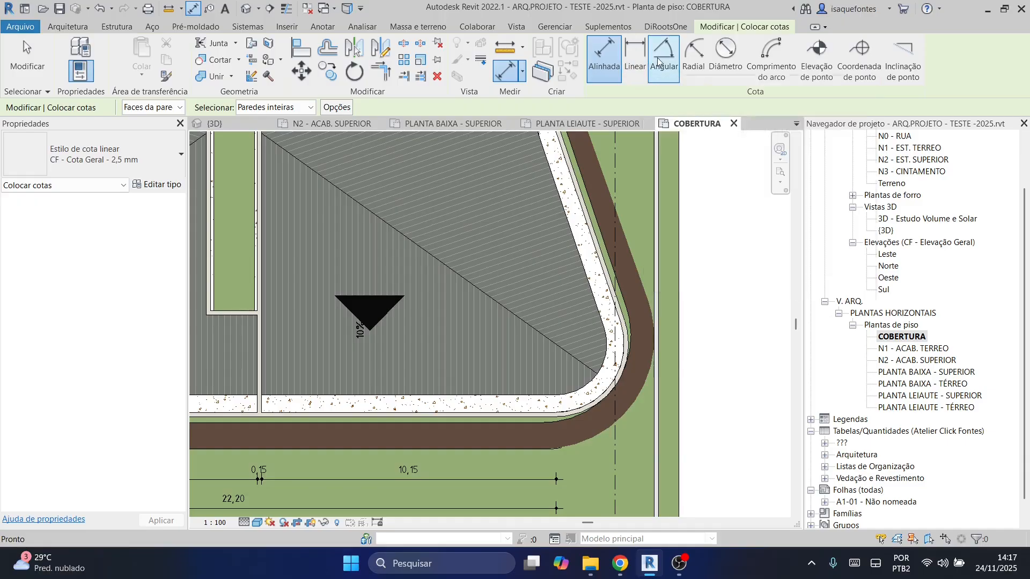
left_click(694, 54)
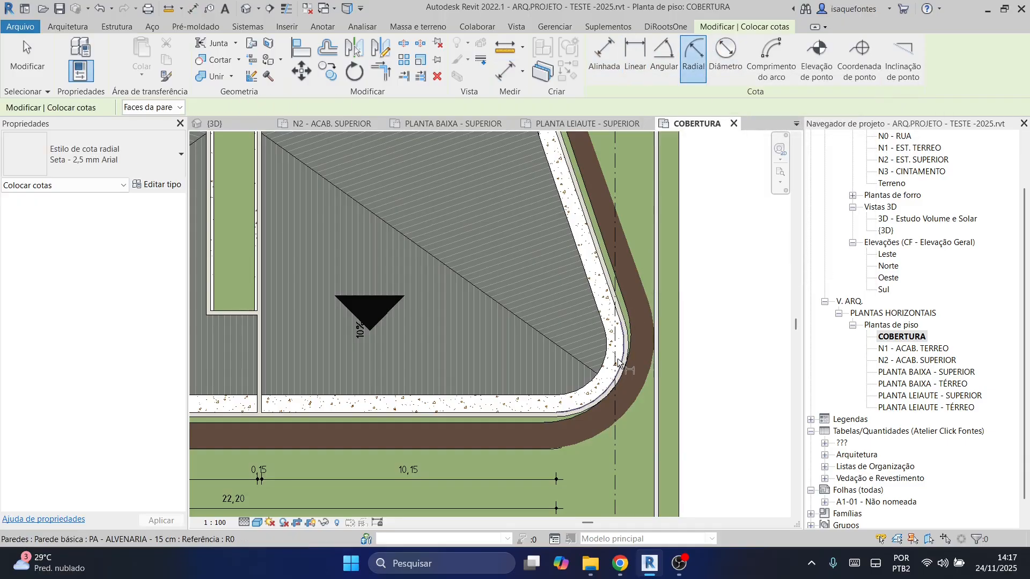
left_click(617, 363)
scroll(623, 359, "up", 2)
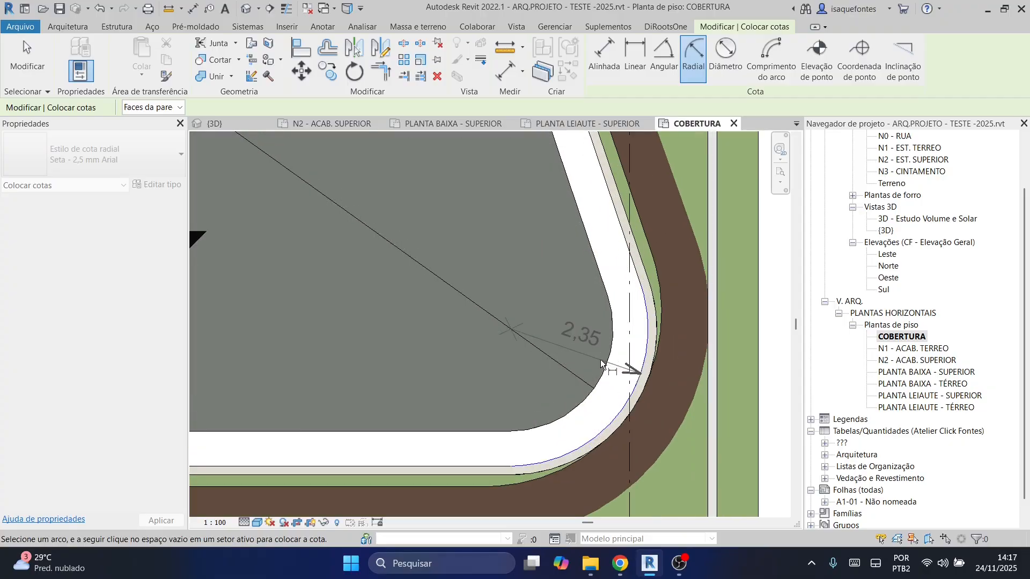
left_click(642, 332)
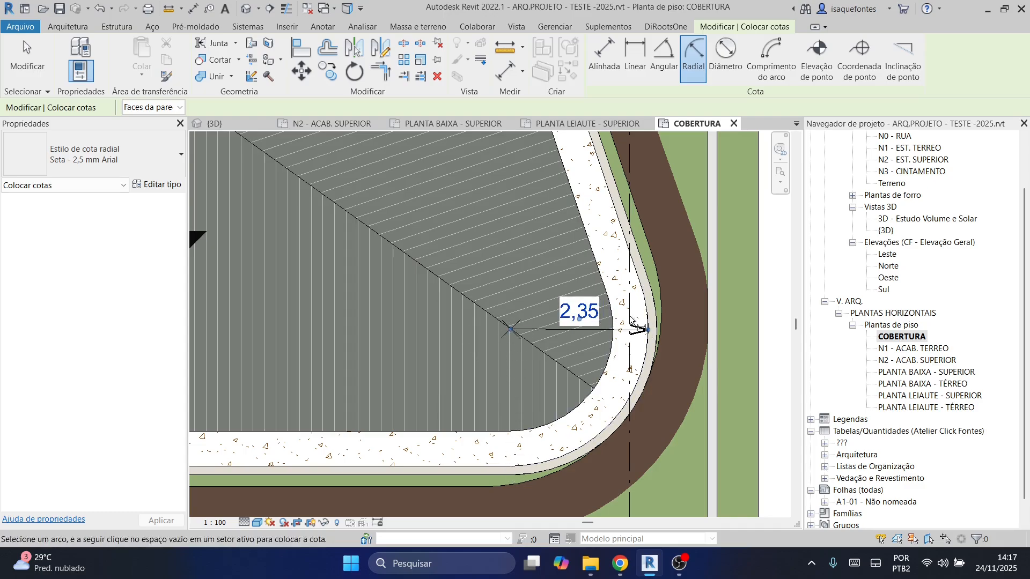
scroll(624, 322, "down", 5)
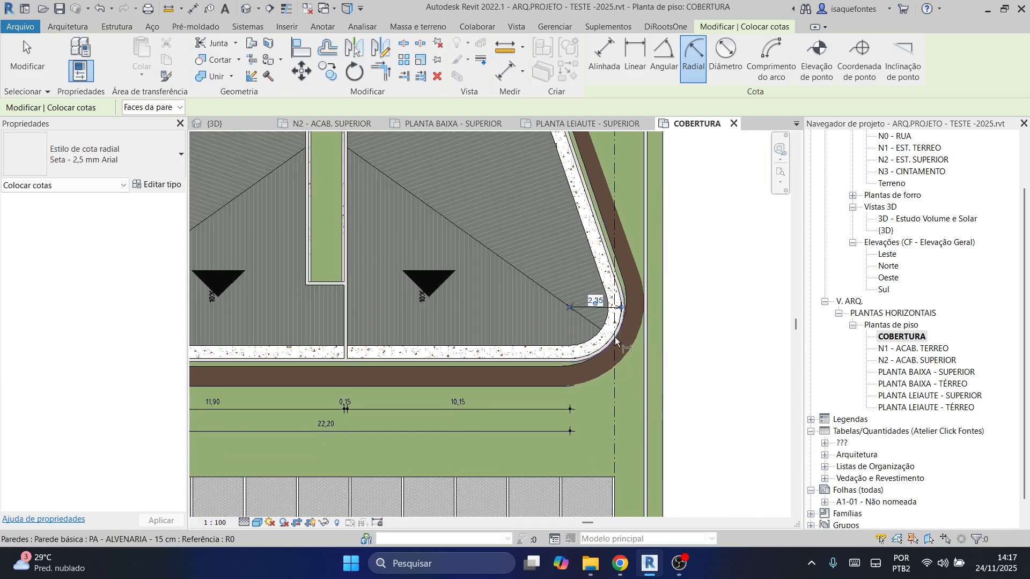
scroll(603, 358, "down", 3)
middle_click_drag(605, 362, 636, 421)
scroll(575, 358, "down", 3)
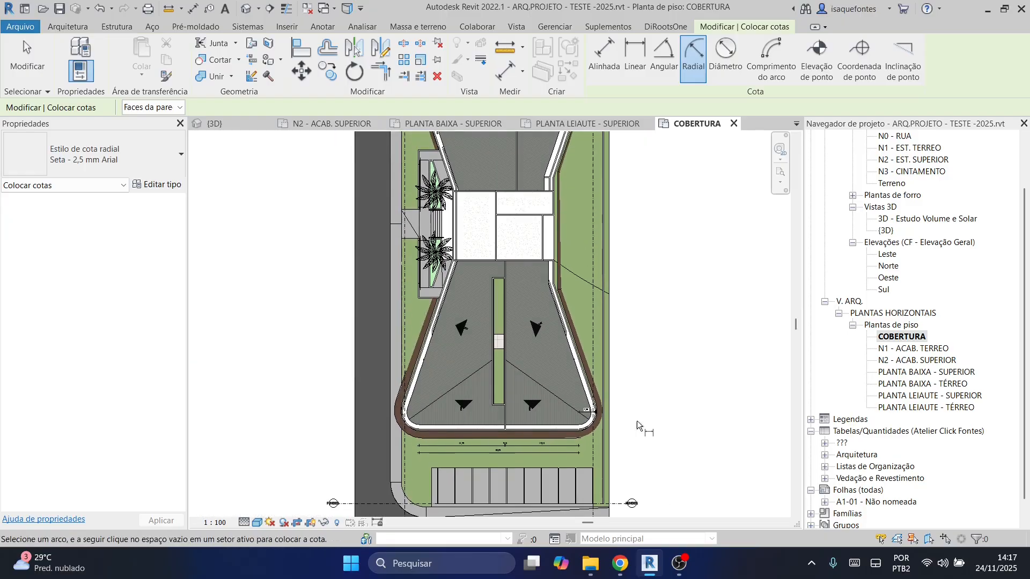
key("Escape")
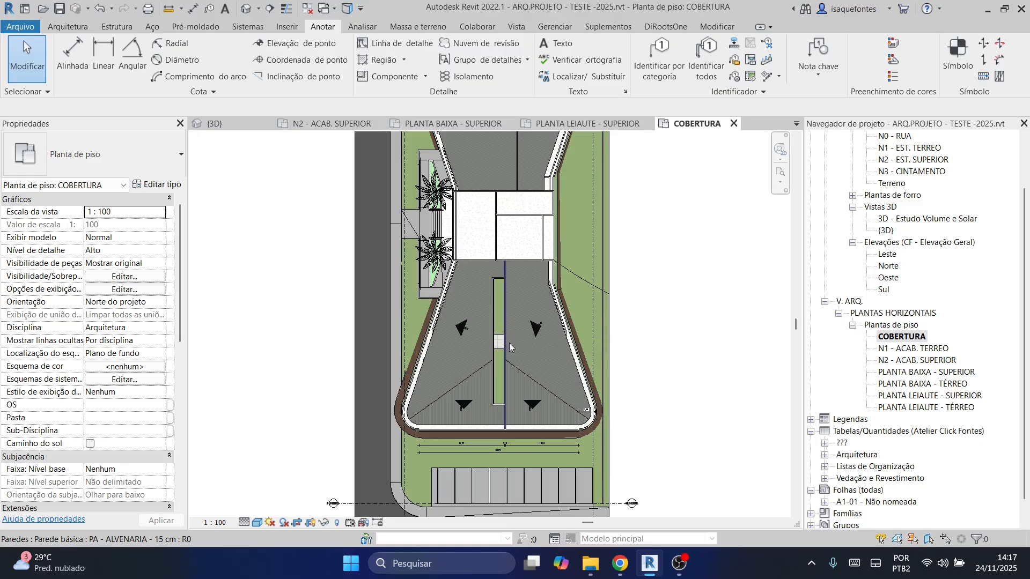
Look over the whole roof plan, examining the placed annotations and the lot's extents.
scroll(646, 436, "down", 1)
mouse_move(646, 439)
middle_mouse_down()
mouse_move(632, 366)
mouse_move(660, 352)
mouse_move(651, 420)
middle_mouse_up()
scroll(657, 339, "down", 1)
scroll(648, 410, "up", 1)
scroll(648, 379, "down", 1)
middle_click_drag(649, 377, 624, 442)
scroll(616, 398, "down", 1)
scroll(616, 397, "down", 1)
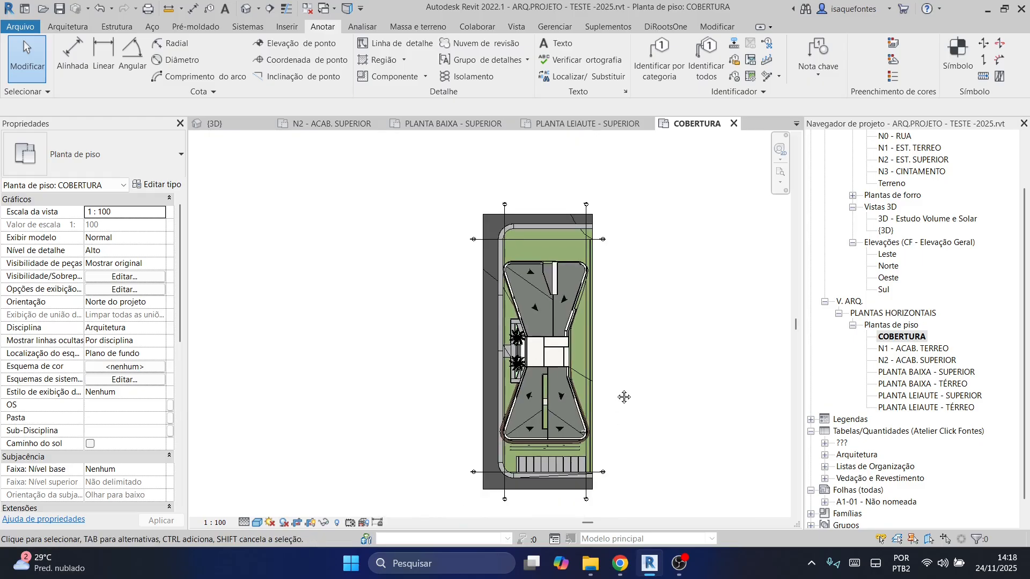
middle_click_drag(617, 395, 603, 352)
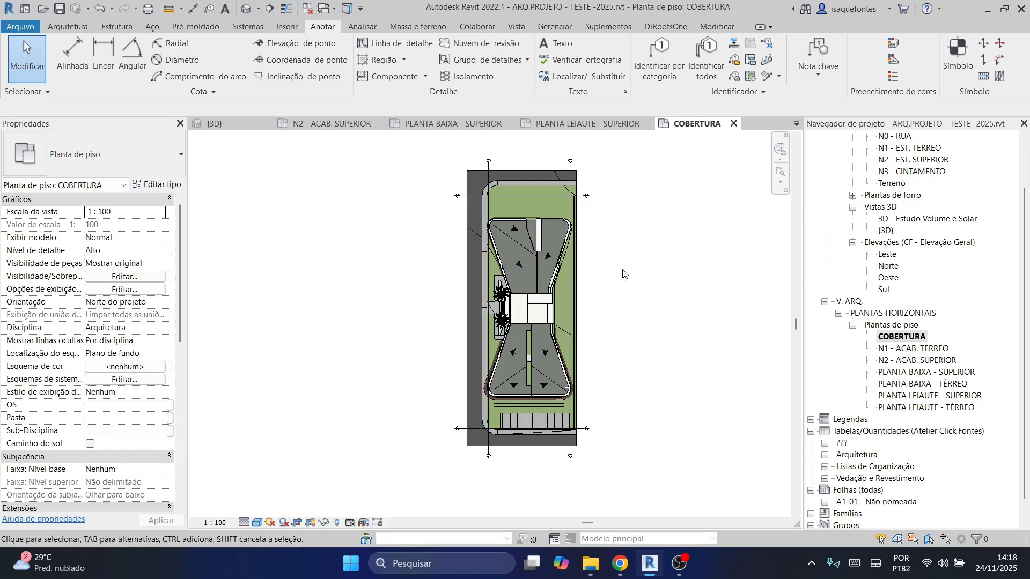
Dimension the lot's length in one aligned chain along its right side, from the upper sidewalk's outer edge through axes FRONTAL and FUNDOS to the lower sidewalk's outer edge.
left_click(73, 53)
scroll(591, 166, "up", 3)
scroll(591, 165, "up", 2)
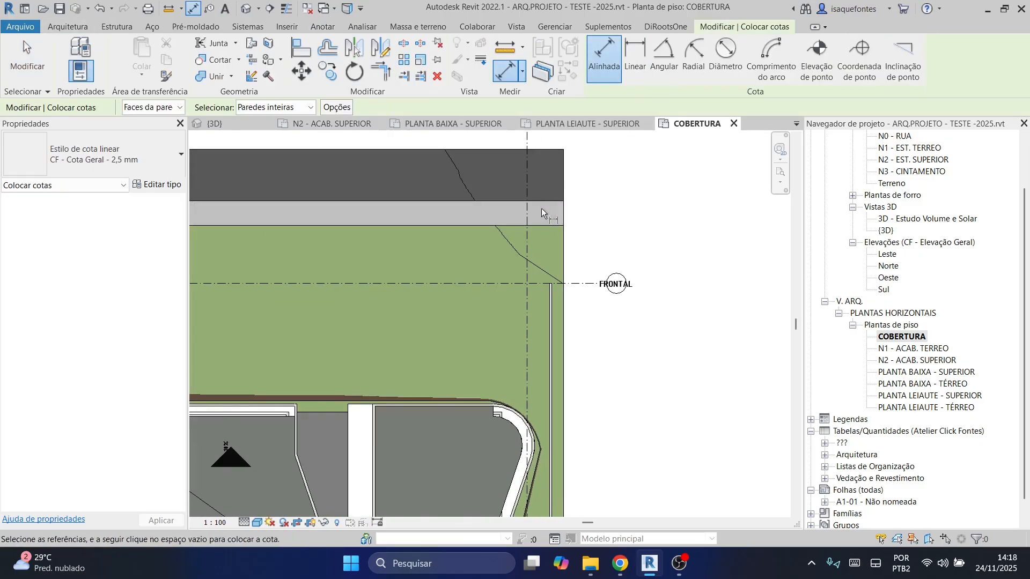
scroll(552, 202, "up", 2)
left_click(558, 198)
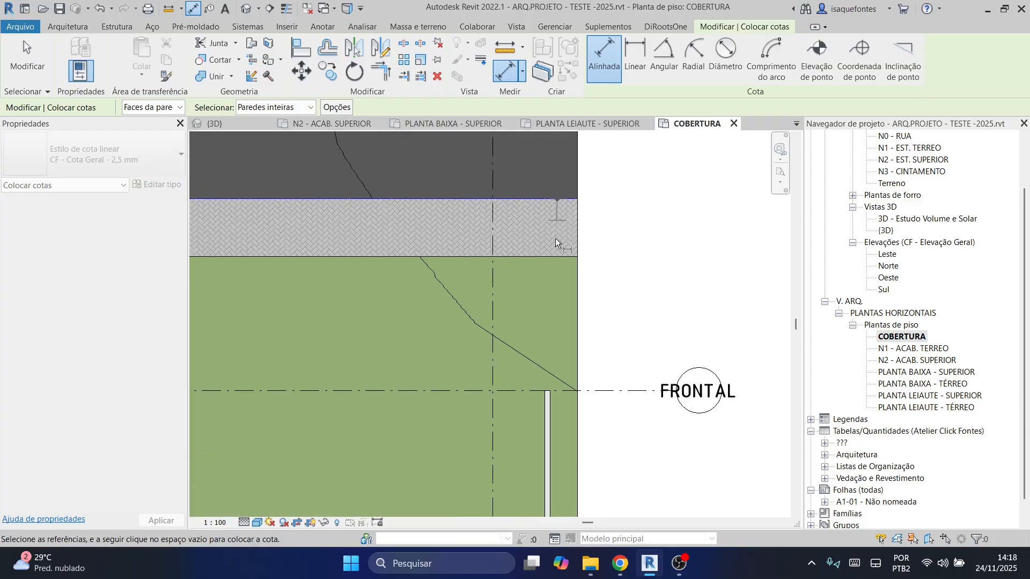
scroll(551, 313, "down", 2)
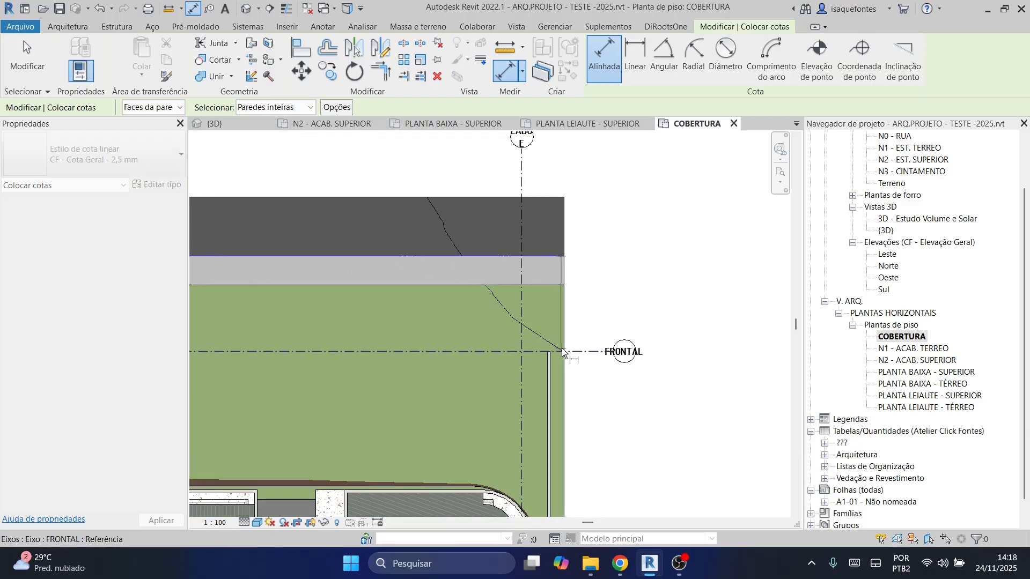
left_click(561, 351)
scroll(551, 325, "down", 3)
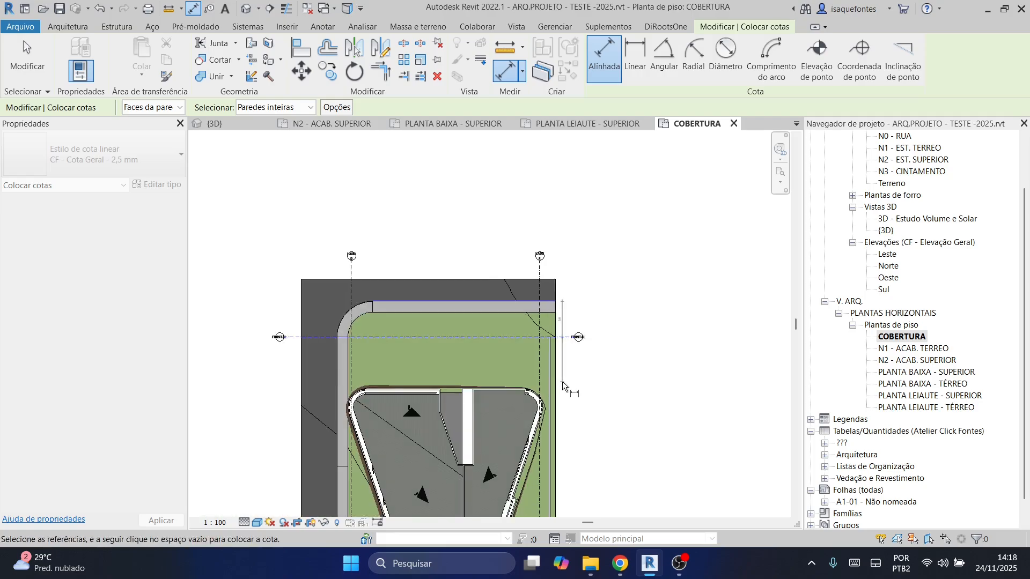
middle_click_drag(557, 421, 555, 133)
middle_click_drag(564, 415, 569, 261)
scroll(556, 369, "up", 7)
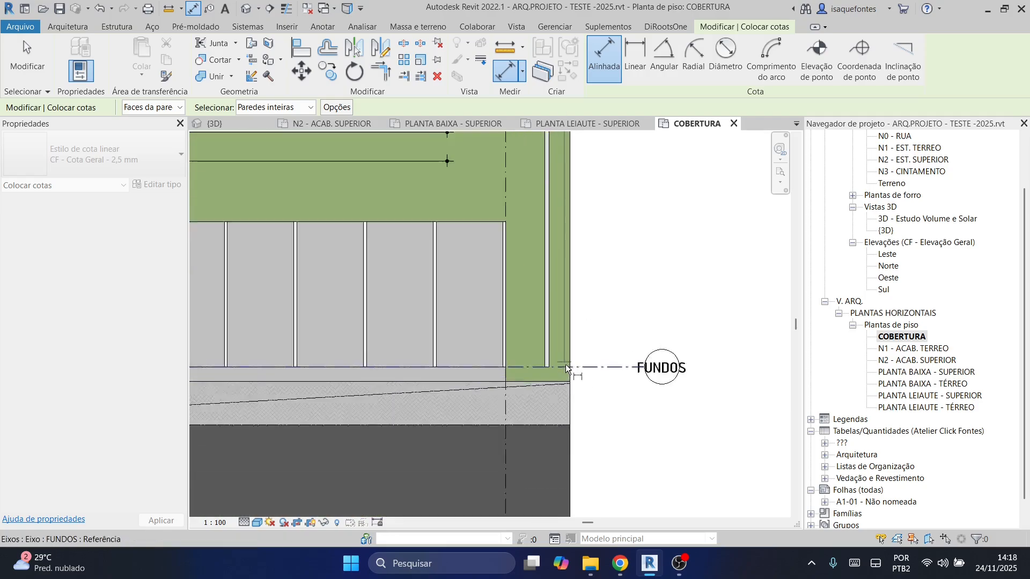
left_click(586, 366)
left_click(545, 469)
scroll(561, 410, "down", 4)
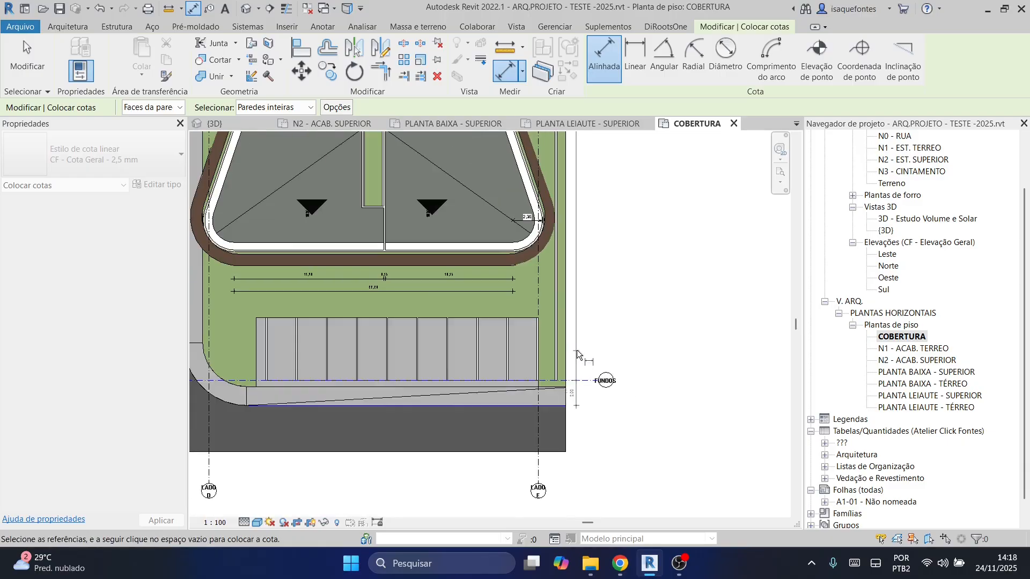
scroll(577, 350, "up", 2)
left_click(575, 346)
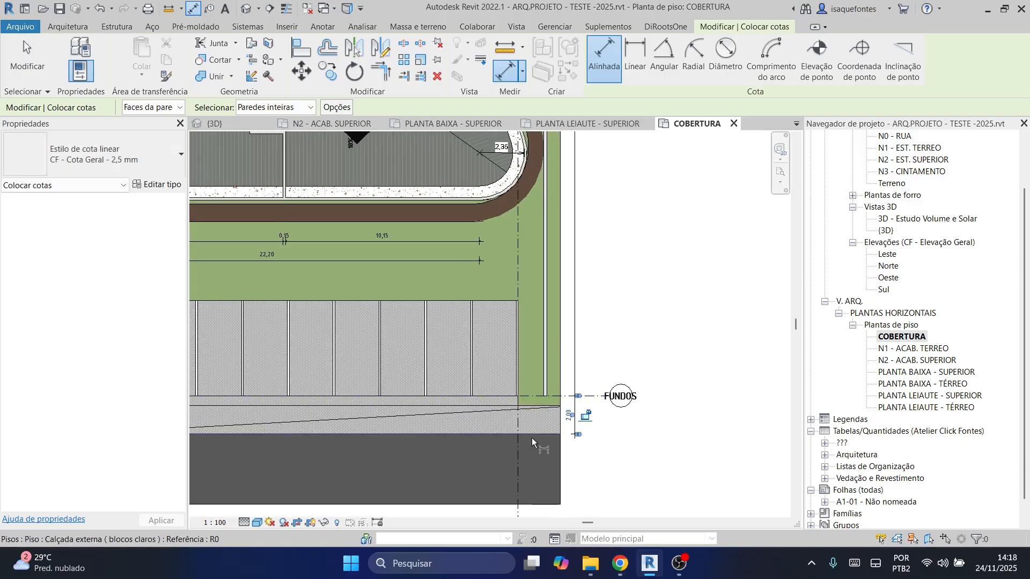
Place an overall aligned dimension between the lower and upper sidewalks' outer edges, outside the existing chain along the lot's right side.
left_click(537, 435)
scroll(597, 311, "down", 3)
middle_click_drag(619, 197, 562, 509)
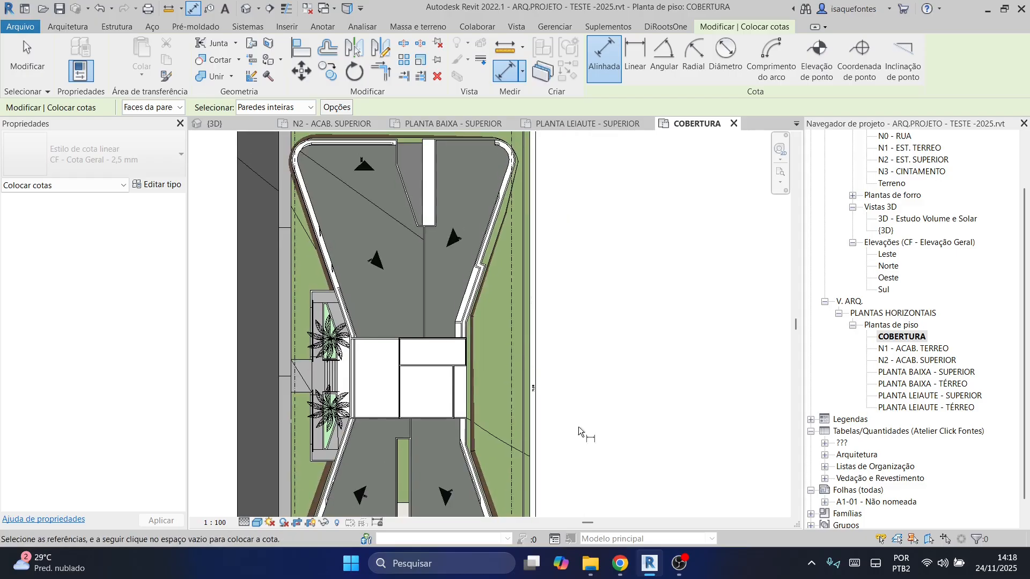
middle_click_drag(561, 273, 532, 523)
scroll(491, 289, "up", 4)
left_click(469, 290)
scroll(529, 317, "down", 2)
left_click(523, 314)
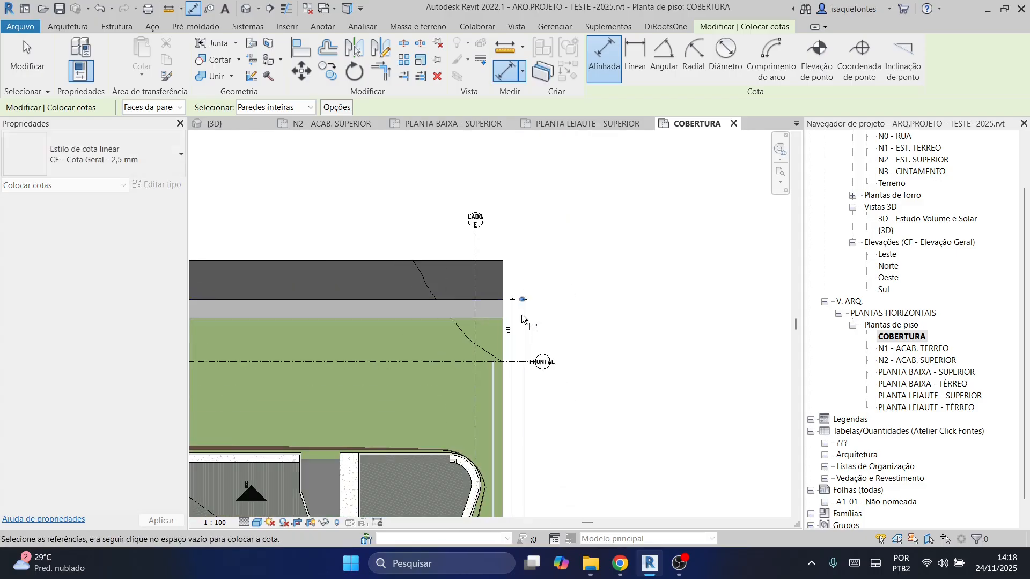
Check the chained and overall lot-length dimensions from the FRONTAL axis down to mid-lot, and finish dimensioning.
scroll(522, 333, "up", 8)
scroll(520, 378, "down", 9)
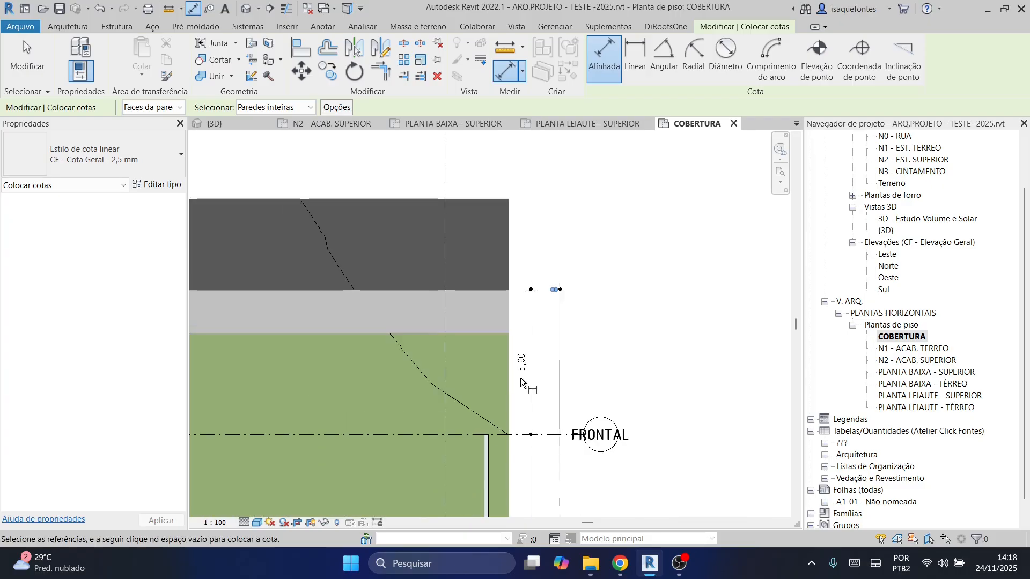
middle_click_drag(546, 487, 554, 179)
middle_click_drag(545, 397, 545, 305)
scroll(545, 306, "up", 5)
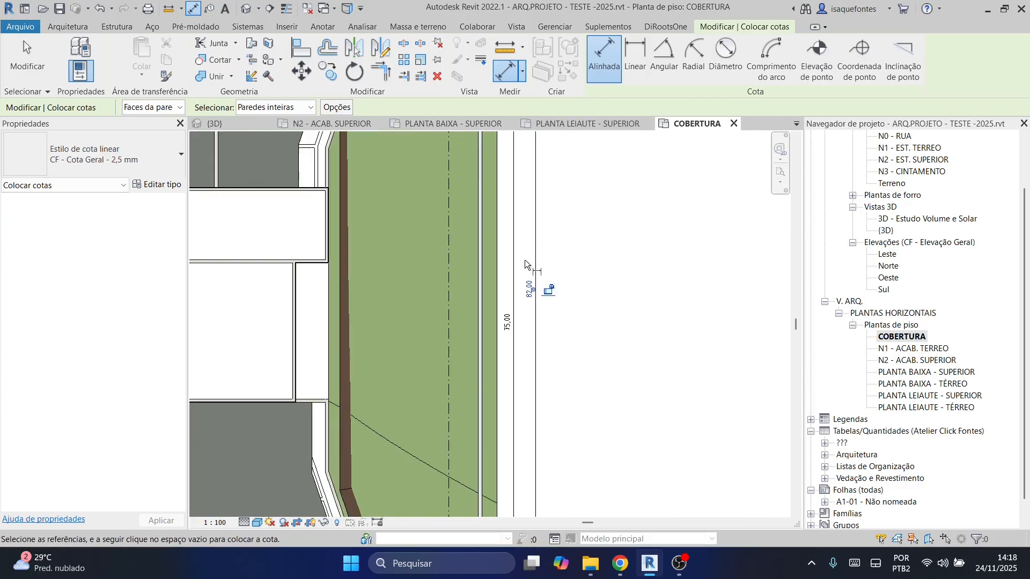
scroll(551, 314, "down", 3)
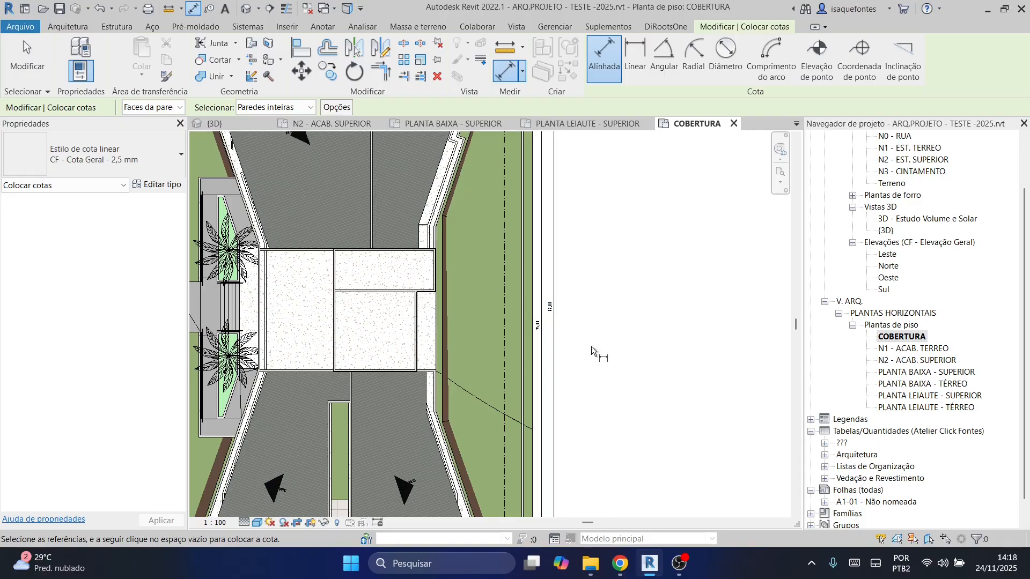
key("Escape")
key("Escape")
Look over the whole roof plan and inspect the extents of the FRONTAL grid axis.
scroll(596, 346, "down", 7)
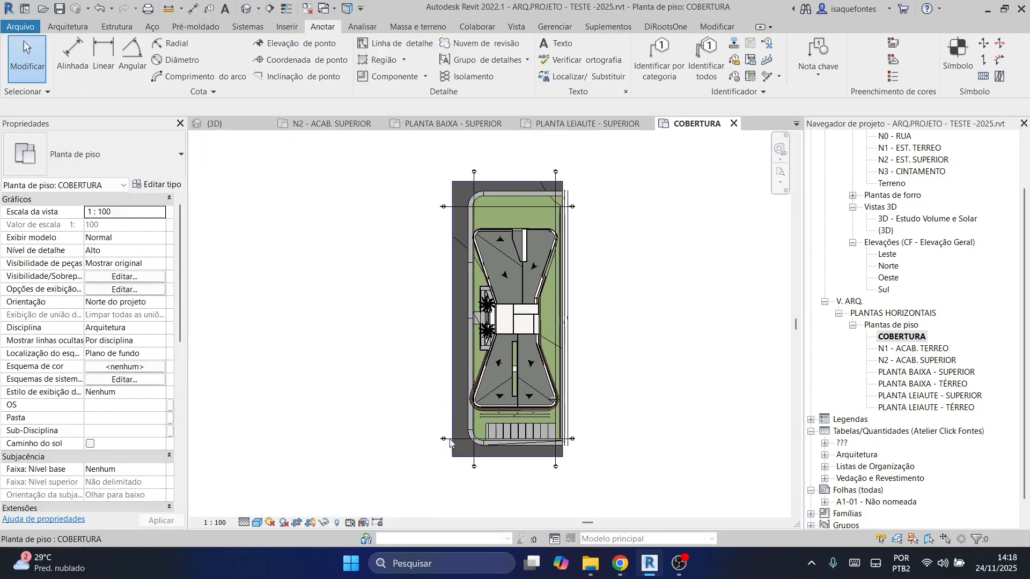
middle_click_drag(591, 412, 579, 423)
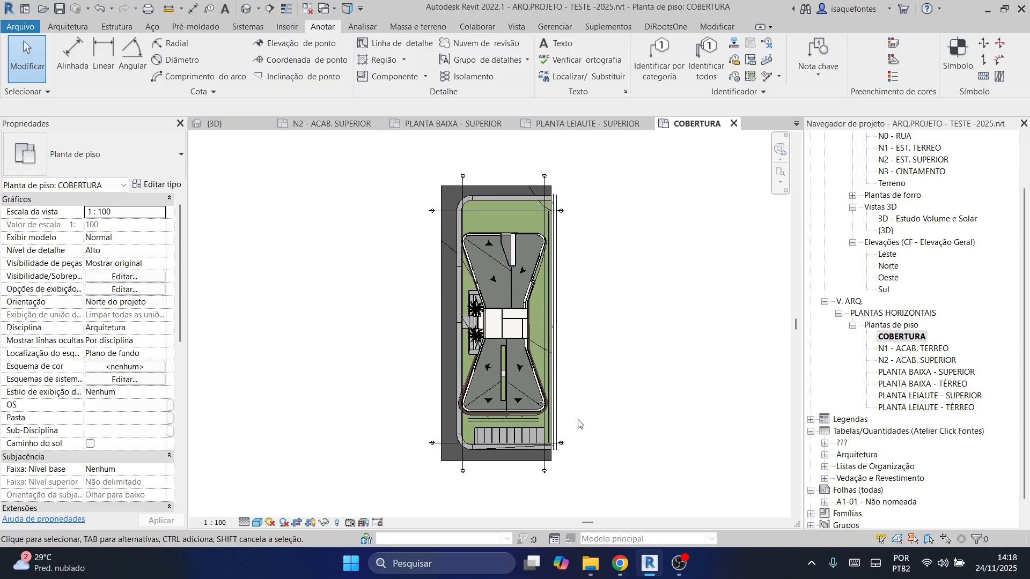
scroll(440, 193, "up", 5)
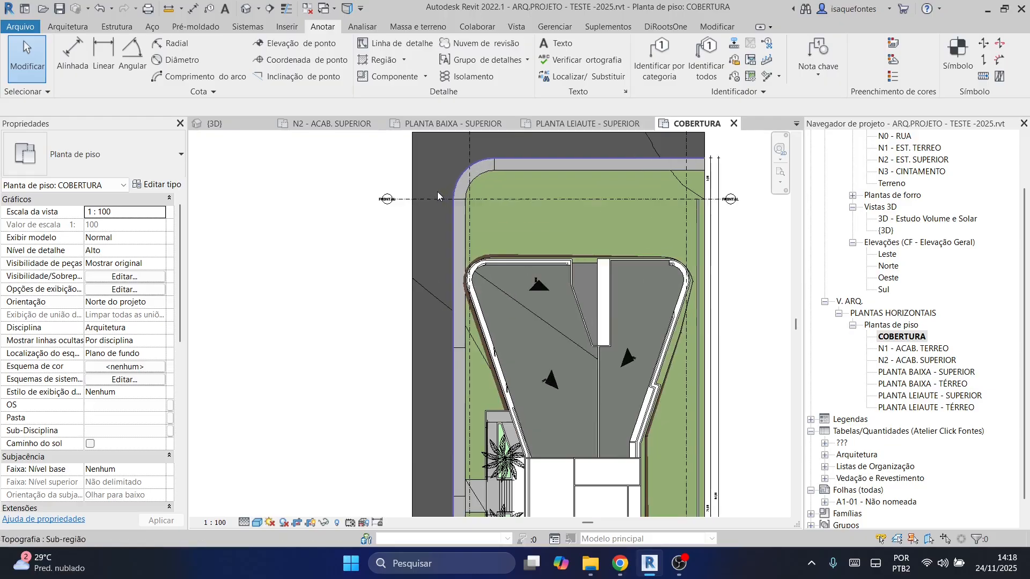
left_click(403, 200)
scroll(641, 202, "down", 4)
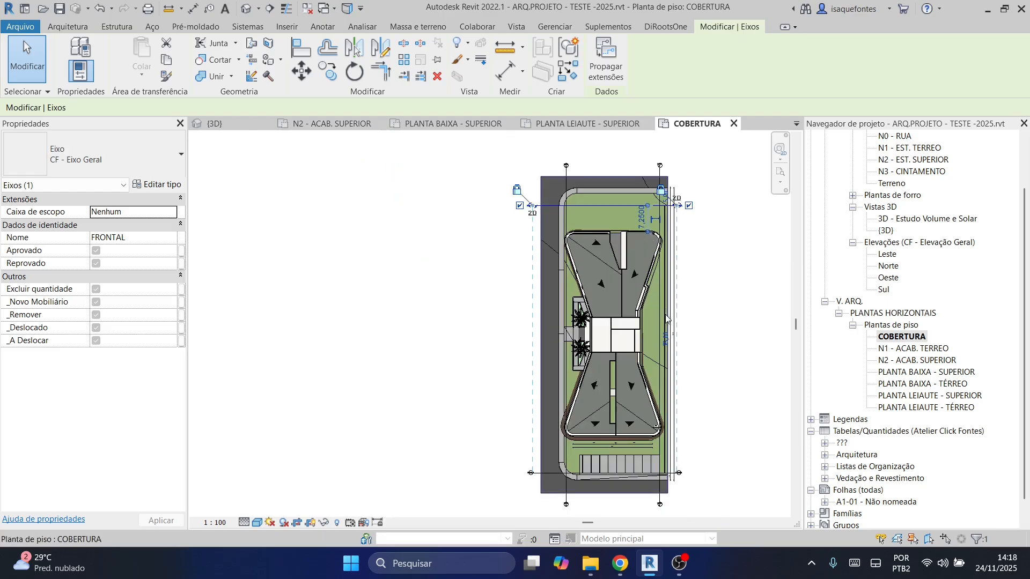
left_click(697, 230)
middle_click_drag(697, 230, 584, 219)
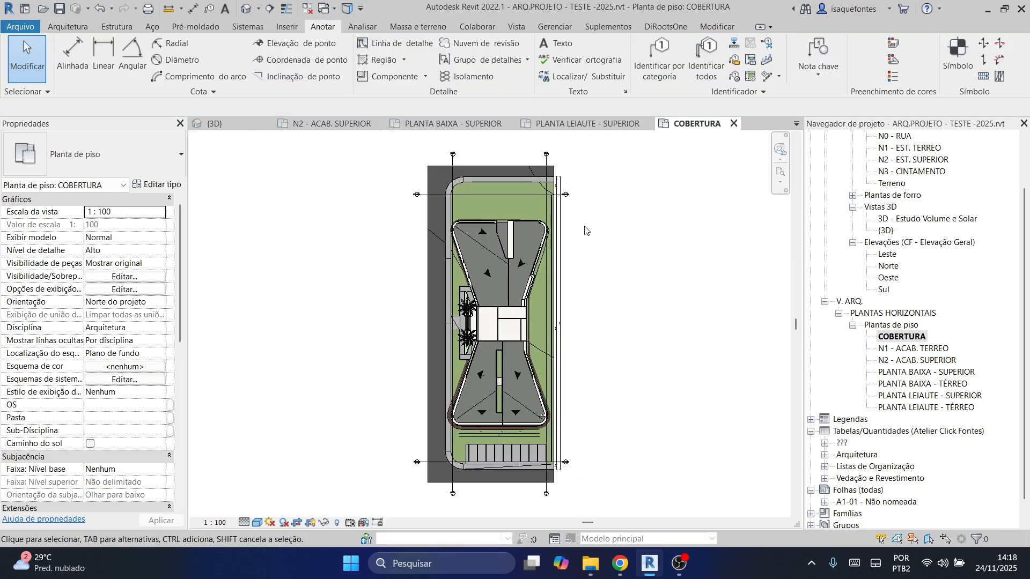